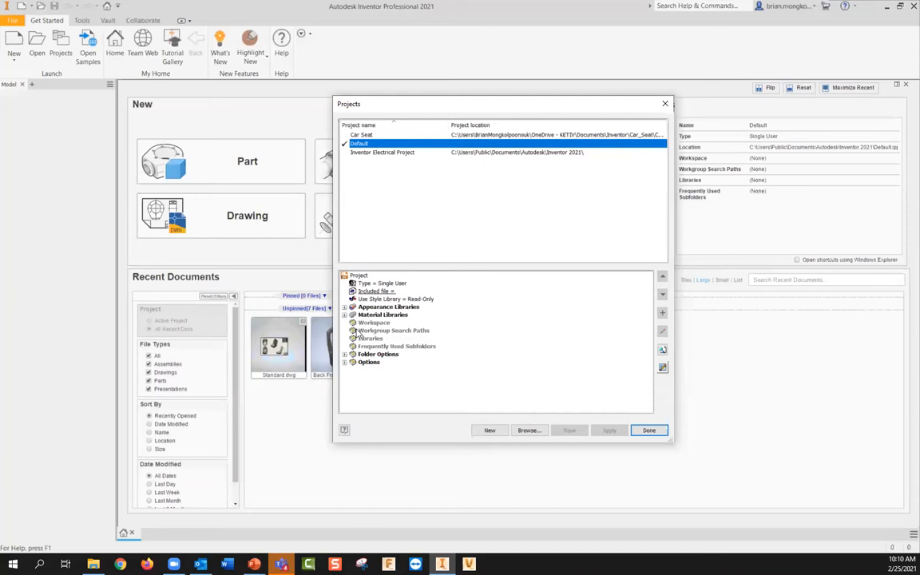
Copy the Templates folder path from the Default project's Folder Options.
{"action": "left_click", "coordinate": [344, 355]}
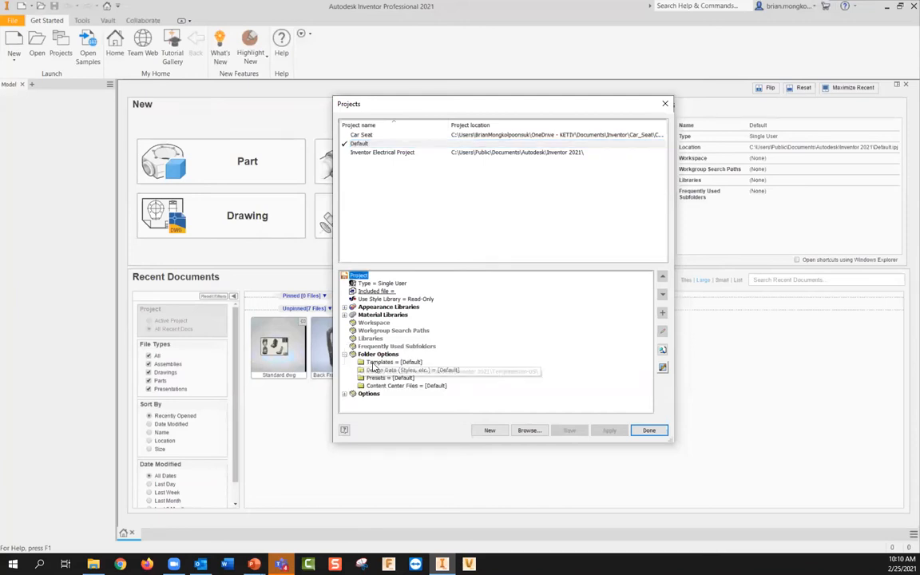
{"action": "left_click", "coordinate": [403, 363]}
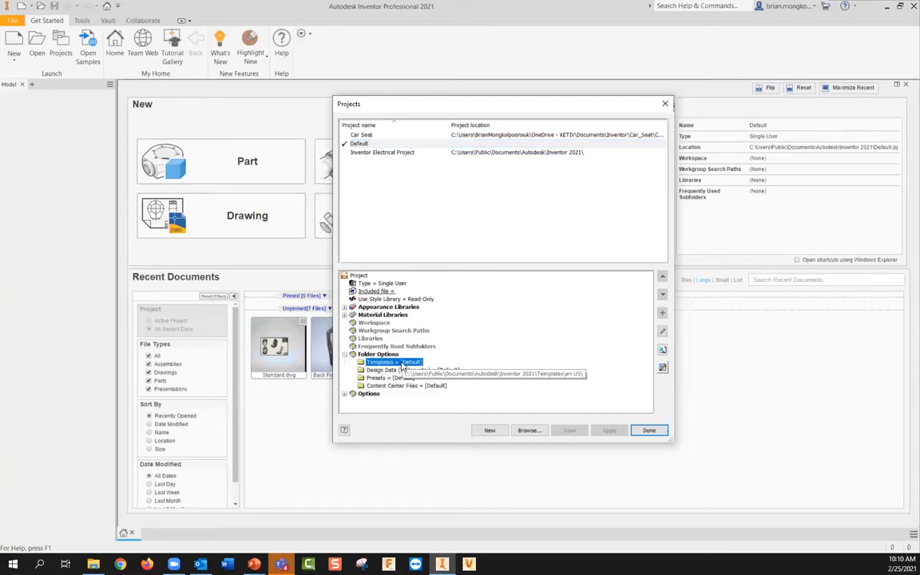
{"action": "left_click", "coordinate": [404, 362]}
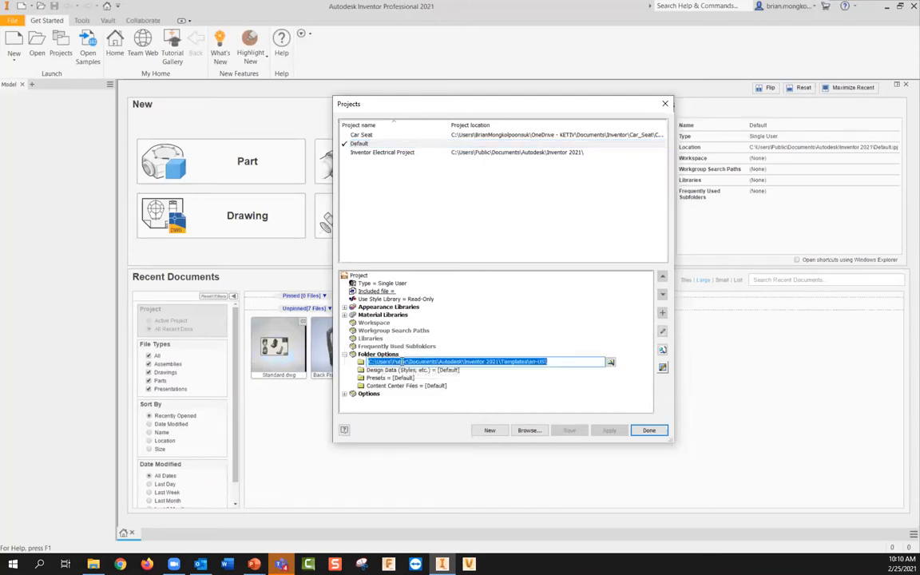
{"action": "right_click", "coordinate": [533, 362]}
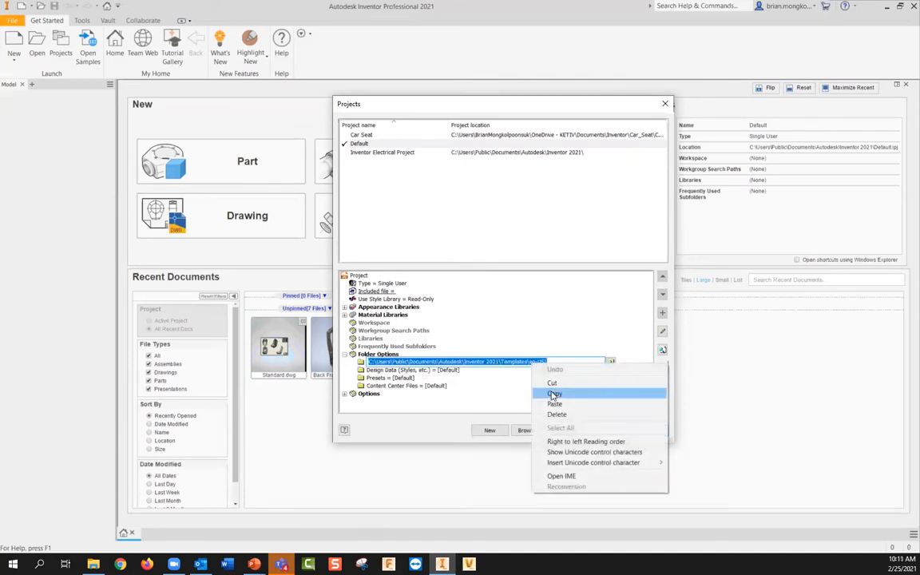
{"action": "left_click", "coordinate": [553, 394]}
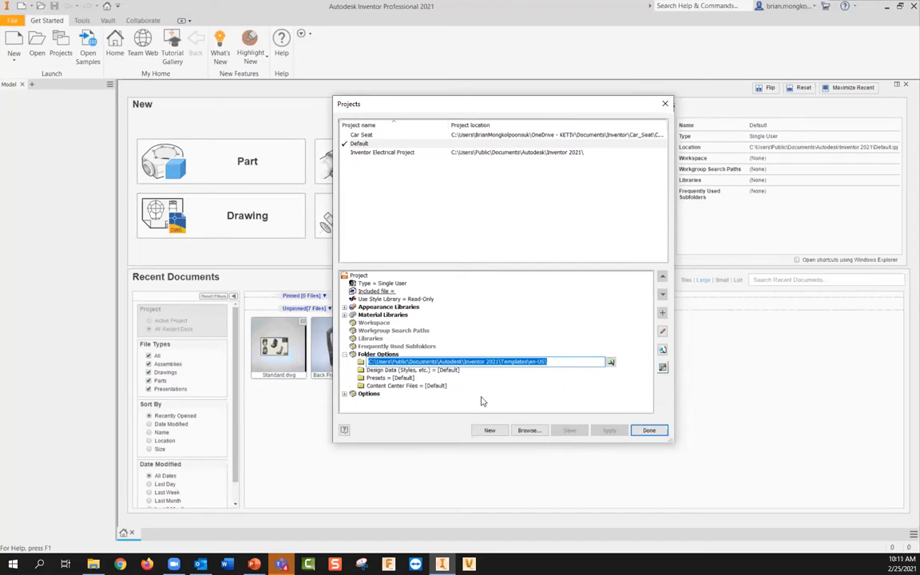
Switch to File Explorer, go to the copied path C:\Users\Public\Documents\Autodesk\Inventor 2021\Templates\en-US\ and maximize the window.
{"action": "mouse_move", "coordinate": [93, 563]}
{"action": "left_click", "coordinate": [93, 565]}
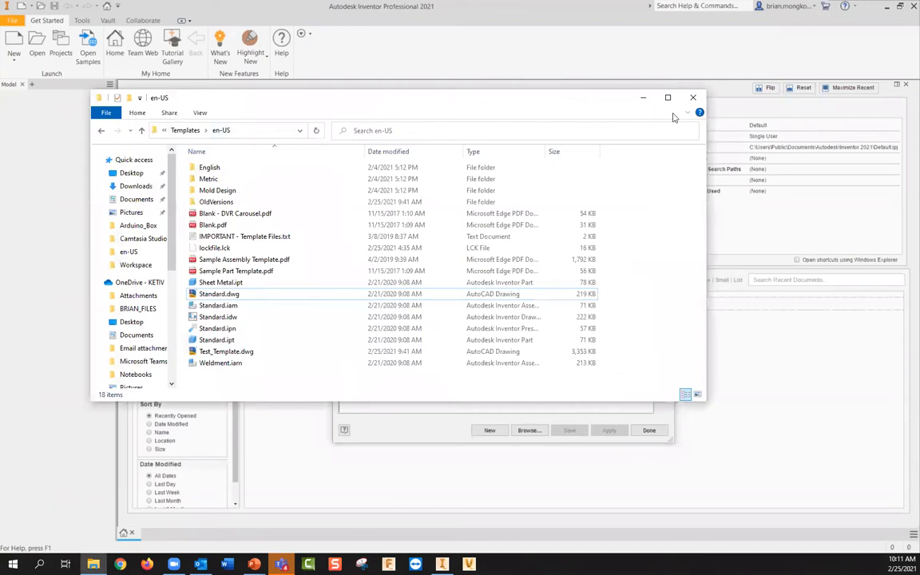
{"action": "left_click", "coordinate": [262, 130]}
{"action": "key", "text": "ctrl+v"}
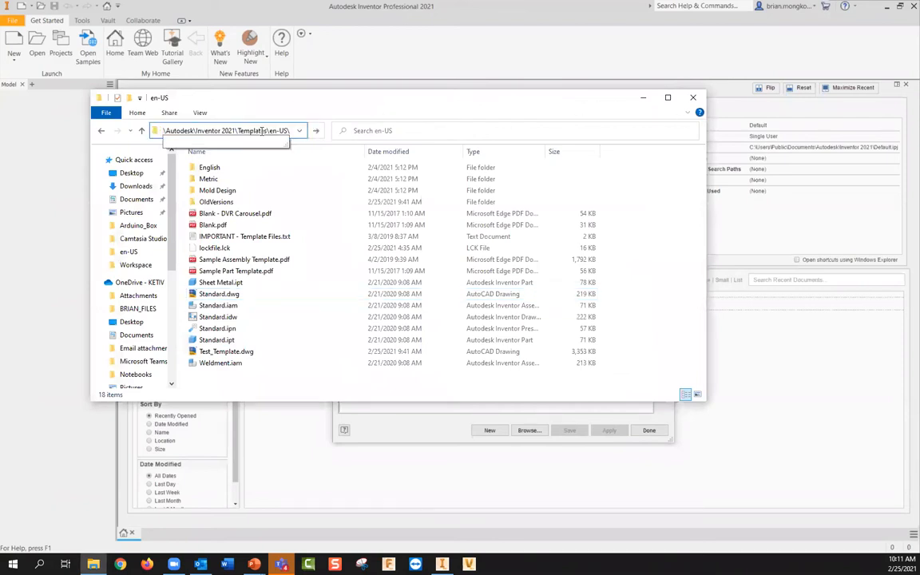
{"action": "key", "text": "Return"}
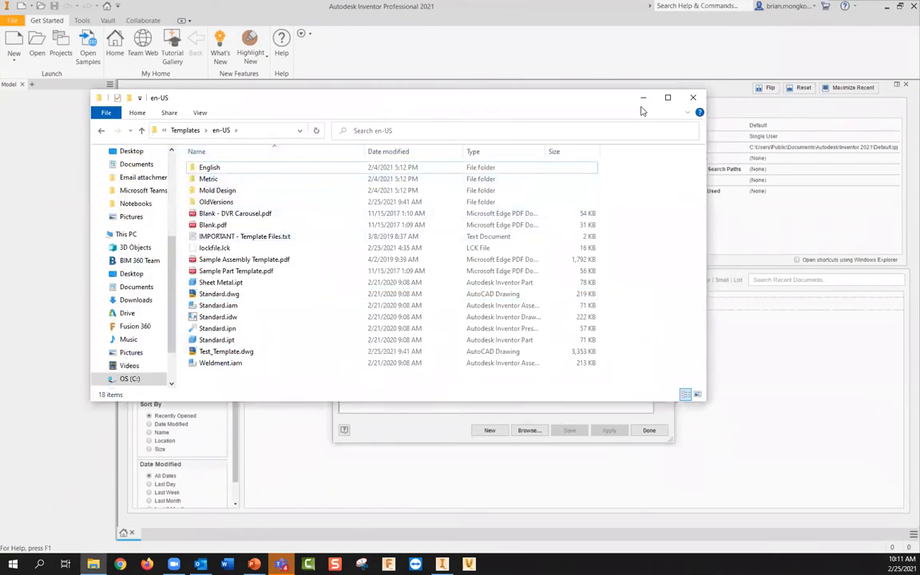
{"action": "left_click", "coordinate": [668, 98]}
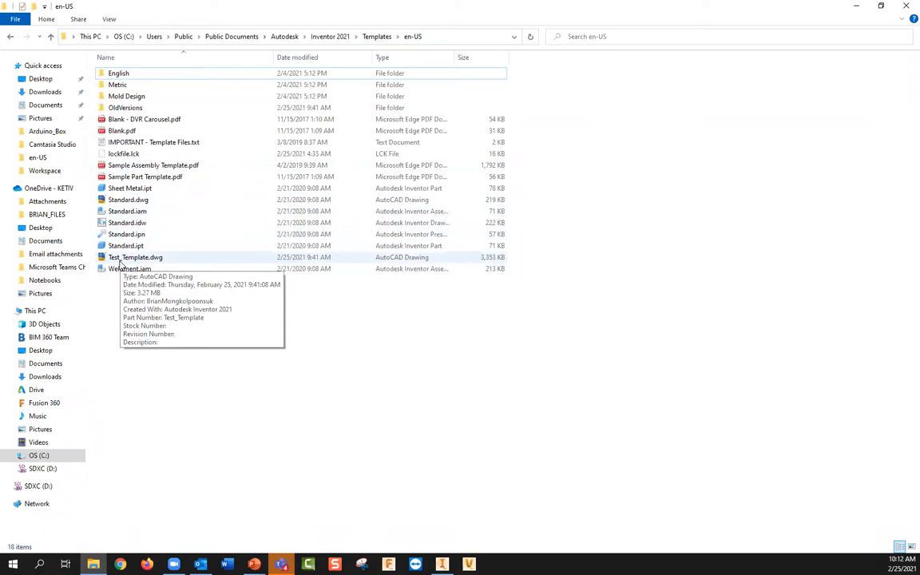
Return to Inventor, close the Projects dialog and check which templates are offered for a new file, without creating one.
{"action": "left_click", "coordinate": [856, 5]}
{"action": "left_click", "coordinate": [663, 103]}
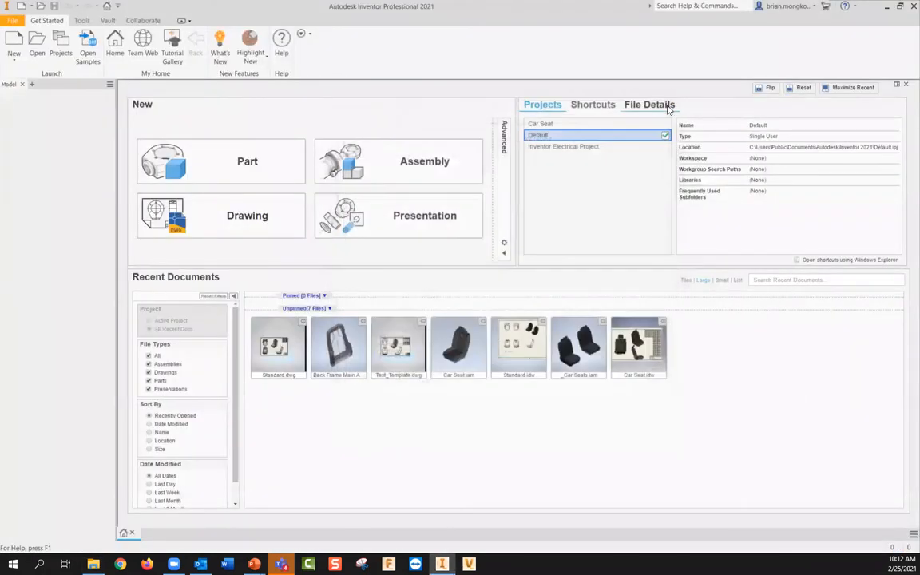
{"action": "left_click", "coordinate": [14, 50]}
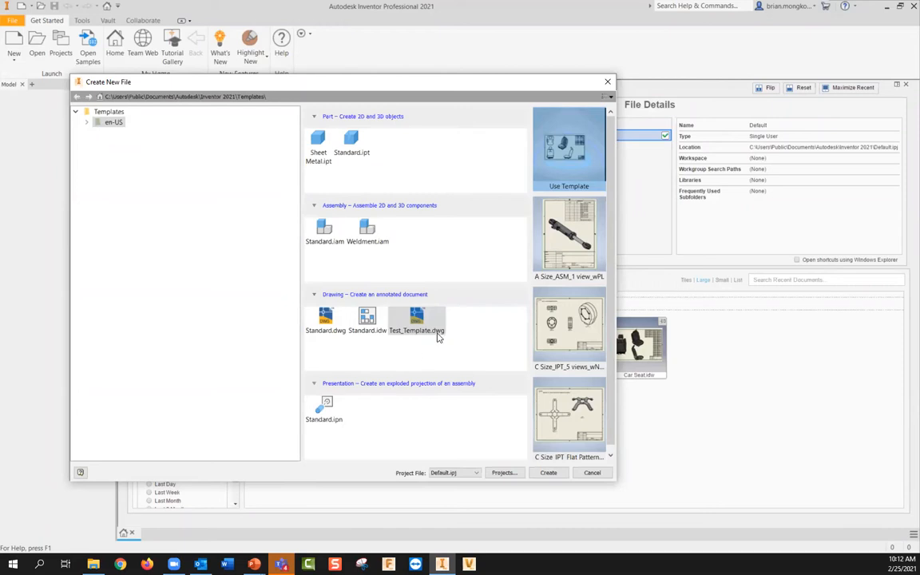
{"action": "left_click", "coordinate": [591, 473]}
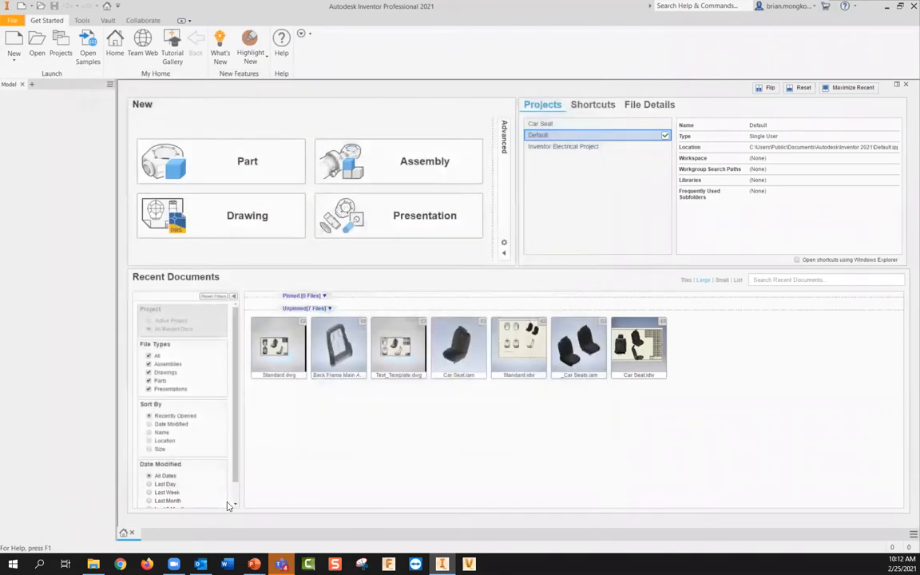
Switch to File Explorer, go up to the Inventor 2021 folder and examine the Templates and Templates - Copy folders.
{"action": "left_click", "coordinate": [93, 563]}
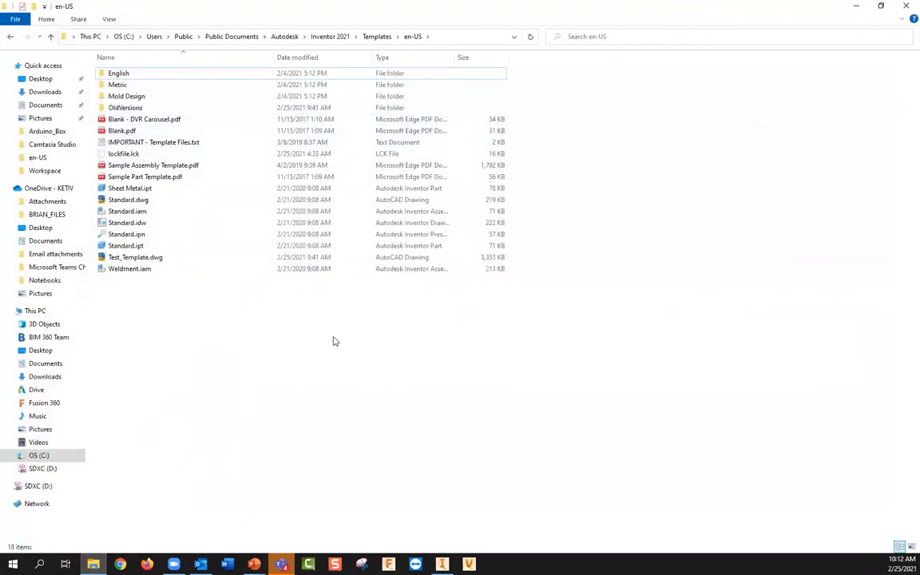
{"action": "left_click", "coordinate": [329, 36]}
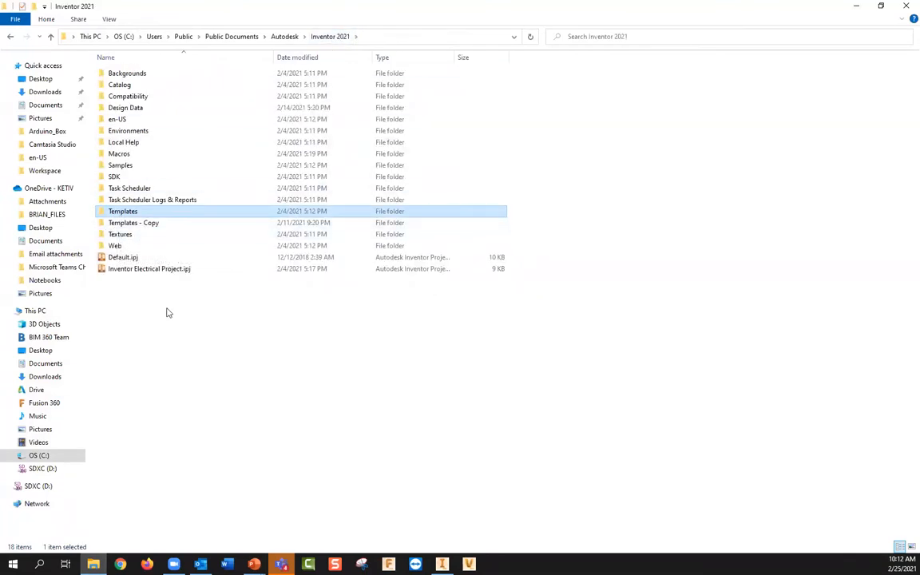
{"action": "right_click", "coordinate": [126, 214]}
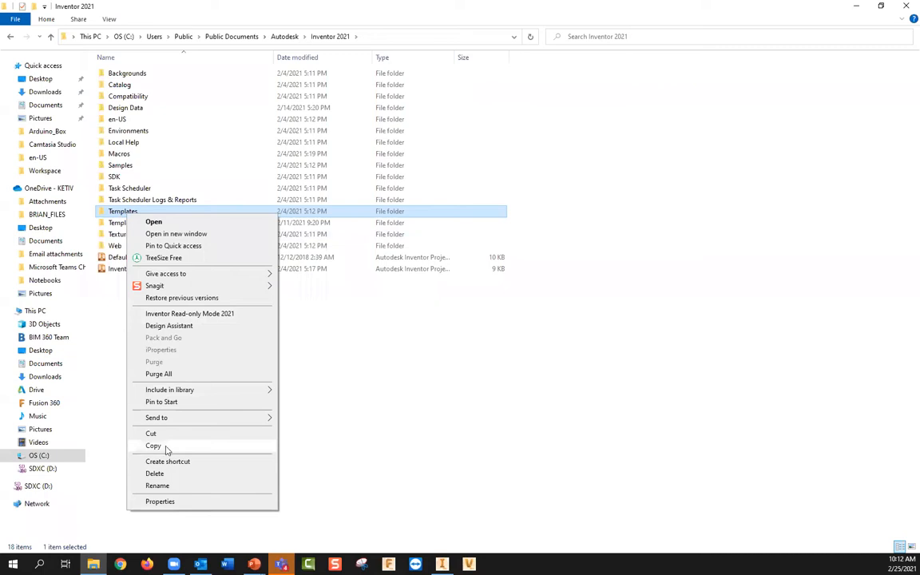
{"action": "left_click", "coordinate": [103, 380]}
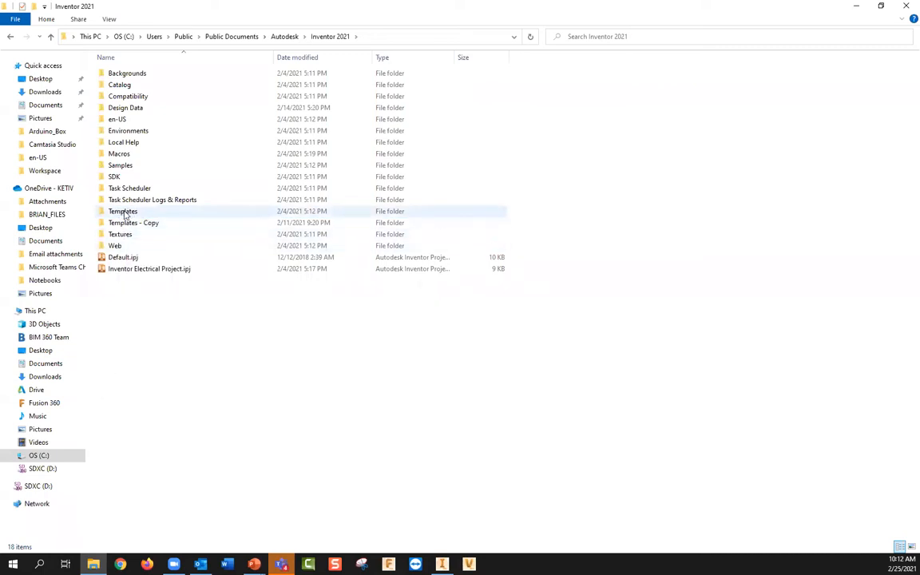
{"action": "mouse_move", "coordinate": [122, 215]}
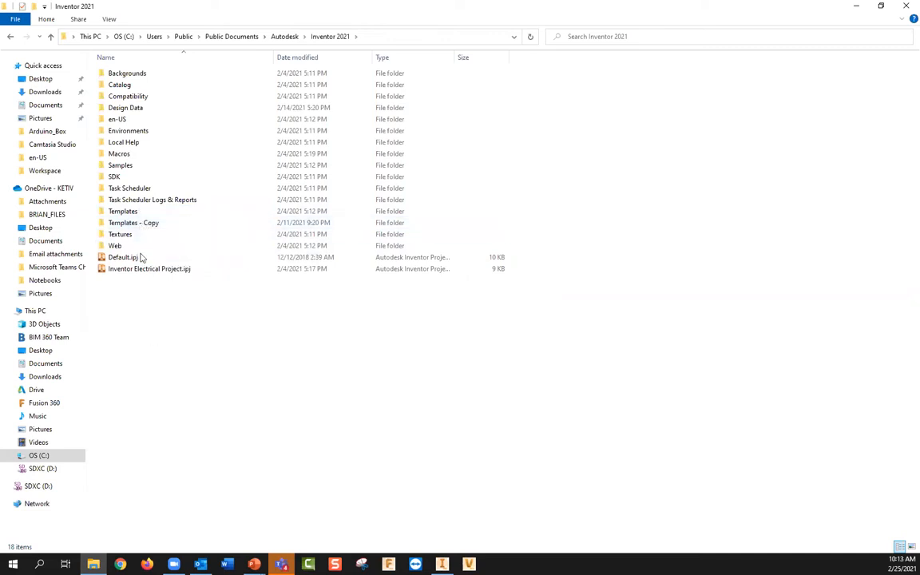
{"action": "left_click", "coordinate": [138, 224]}
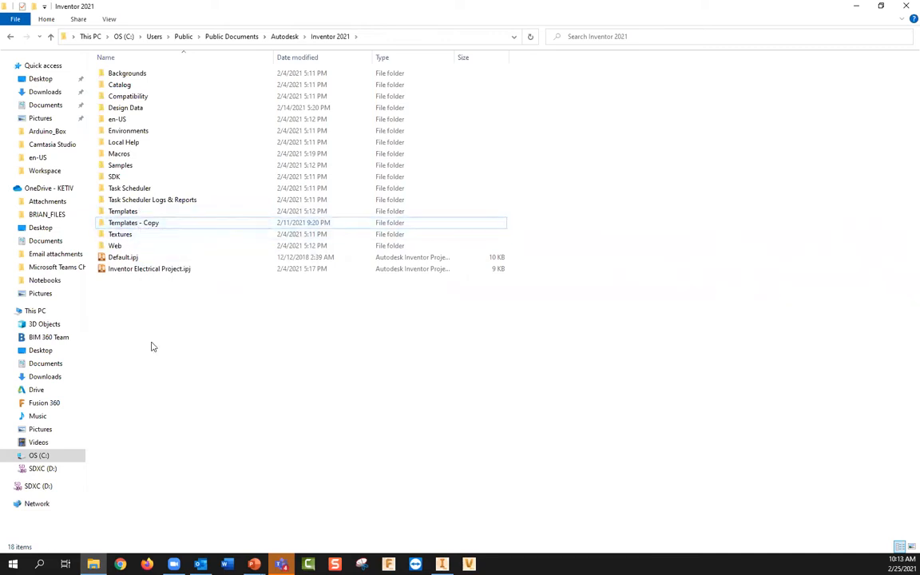
Open the Standard.dwg drawing template from the Templates\en-US folder.
{"action": "double_click", "coordinate": [128, 211]}
{"action": "double_click", "coordinate": [121, 74]}
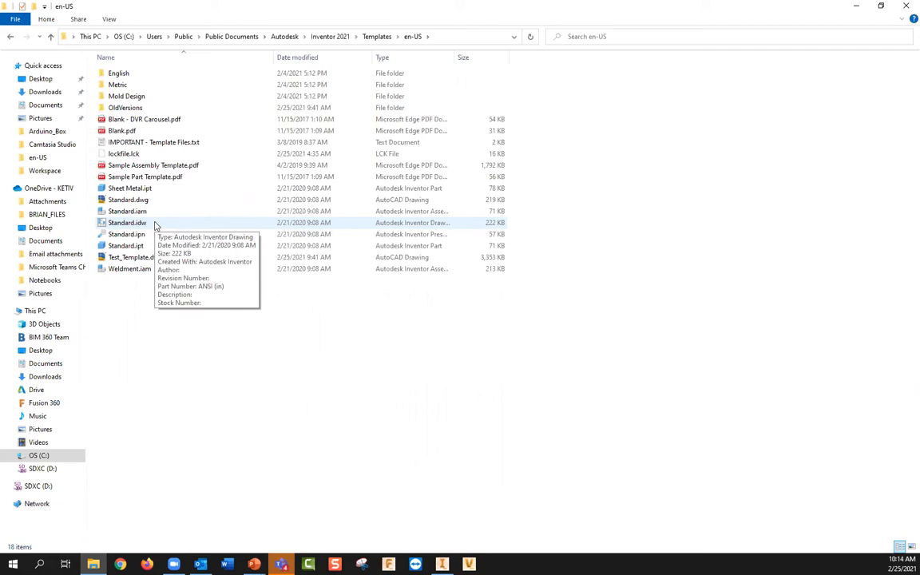
{"action": "mouse_move", "coordinate": [165, 203]}
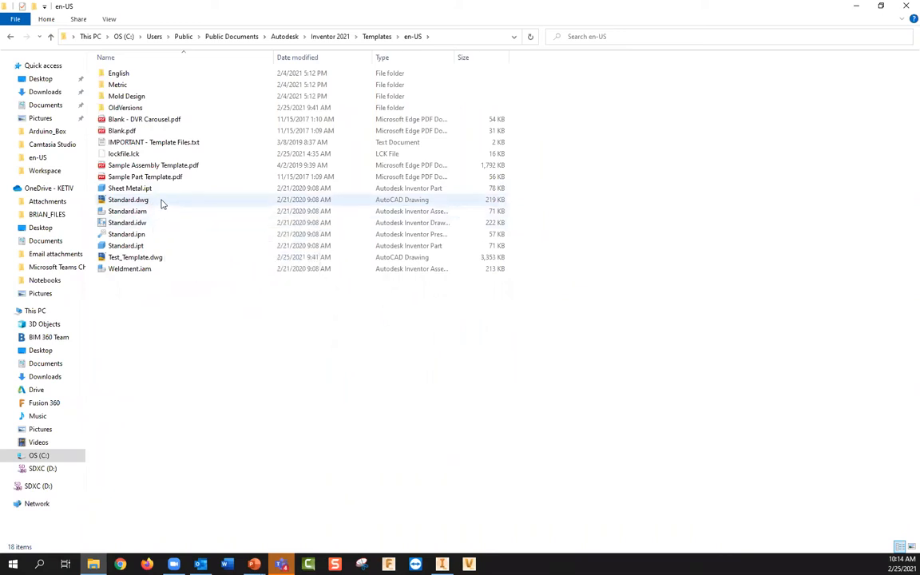
{"action": "mouse_move", "coordinate": [157, 225]}
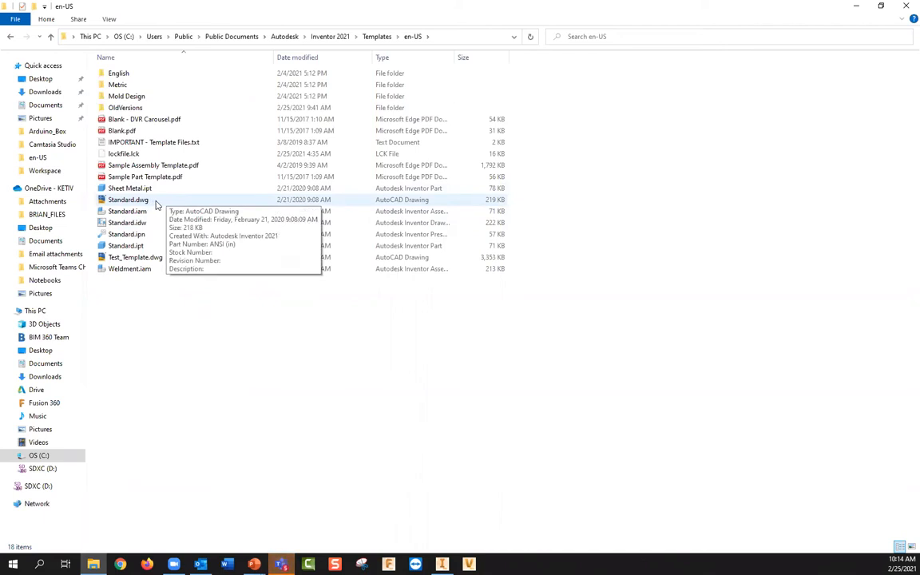
{"action": "double_click", "coordinate": [156, 204]}
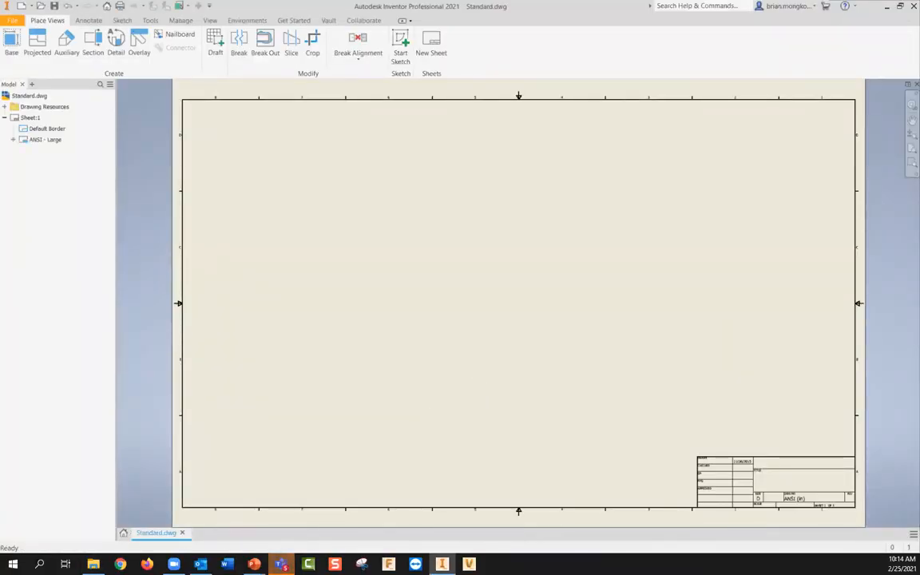
Examine the template's Drawing Resources, including its title blocks, borders and sheet formats.
{"action": "left_click", "coordinate": [9, 108]}
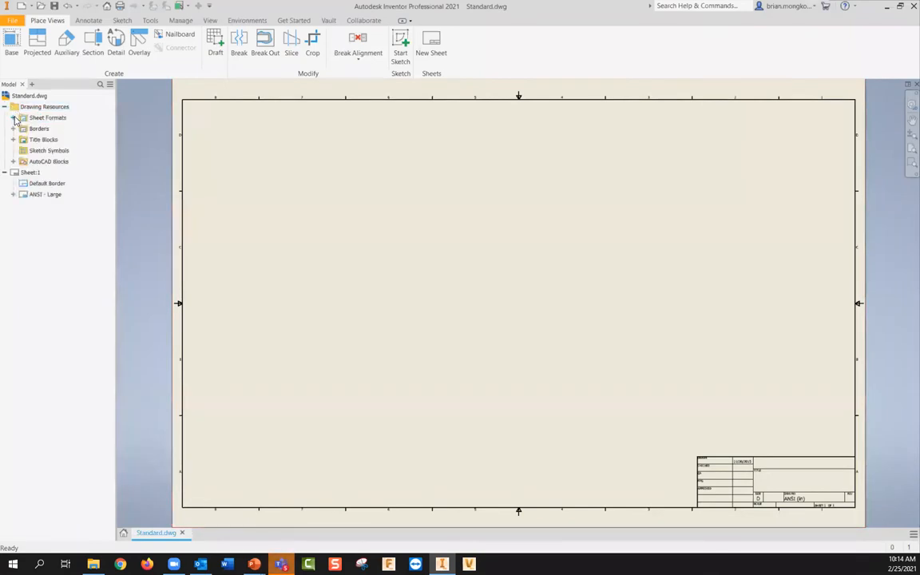
{"action": "left_click", "coordinate": [40, 118]}
{"action": "left_click", "coordinate": [44, 118]}
{"action": "left_click", "coordinate": [50, 195]}
{"action": "left_click", "coordinate": [13, 140]}
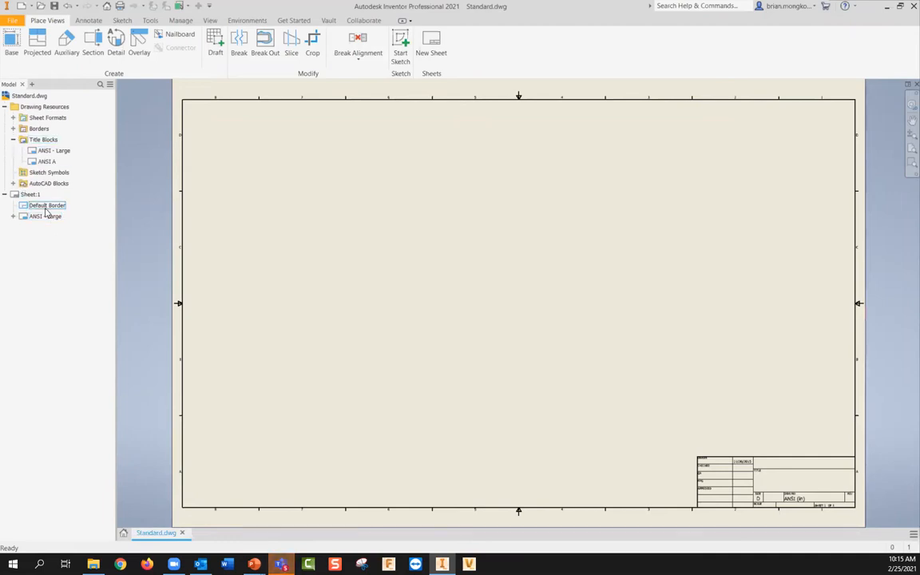
{"action": "left_click", "coordinate": [12, 129]}
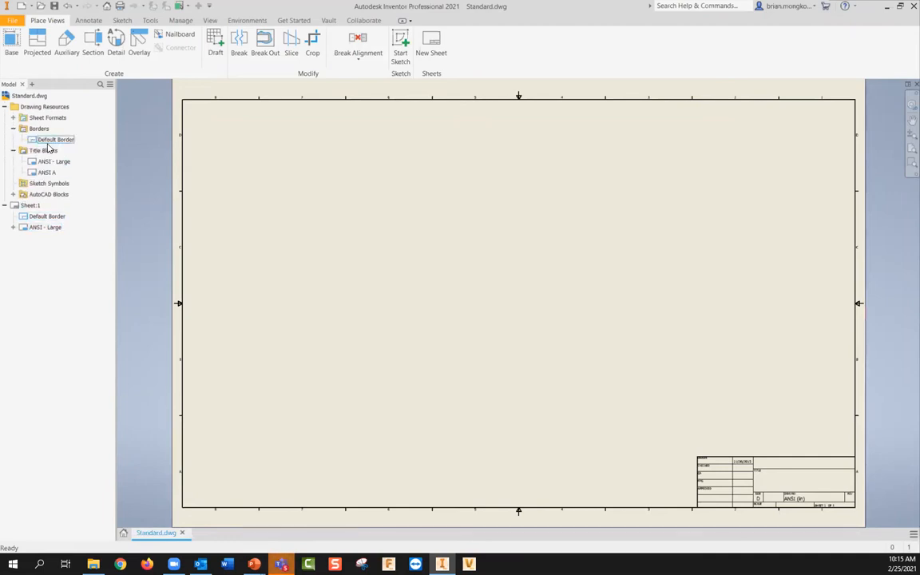
{"action": "left_click", "coordinate": [13, 118]}
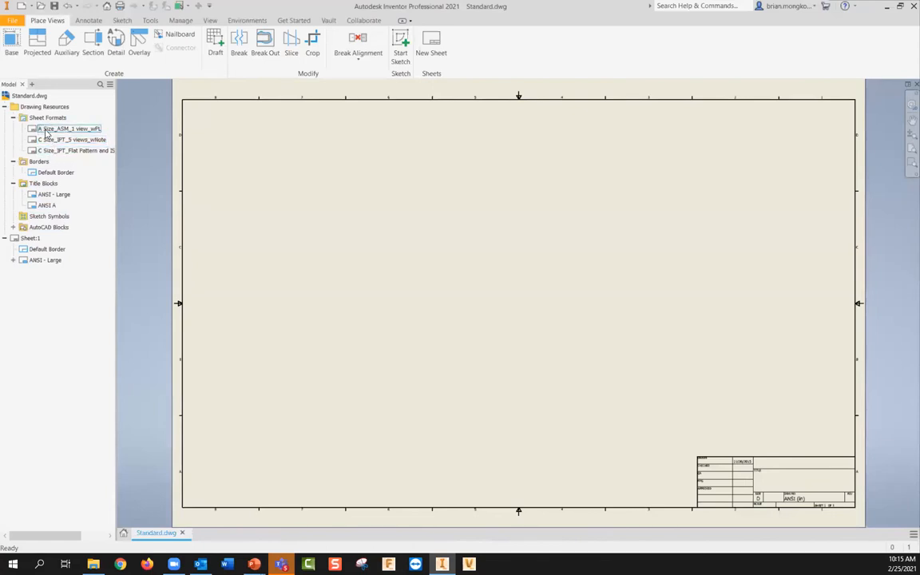
{"action": "left_click", "coordinate": [13, 117]}
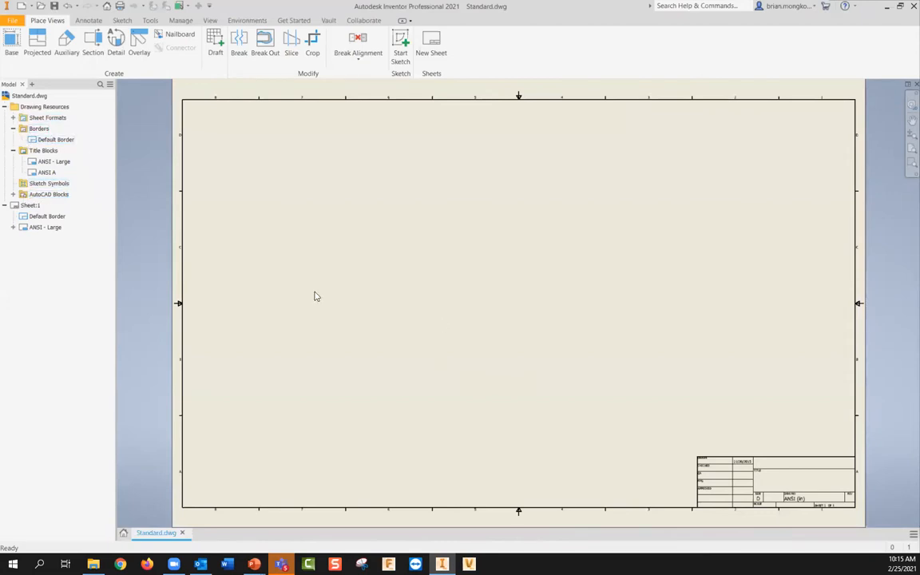
Delete the Default Border from Sheet:1 and insert it again from the drawing resources.
{"action": "left_click", "coordinate": [50, 217]}
{"action": "key", "text": "Delete"}
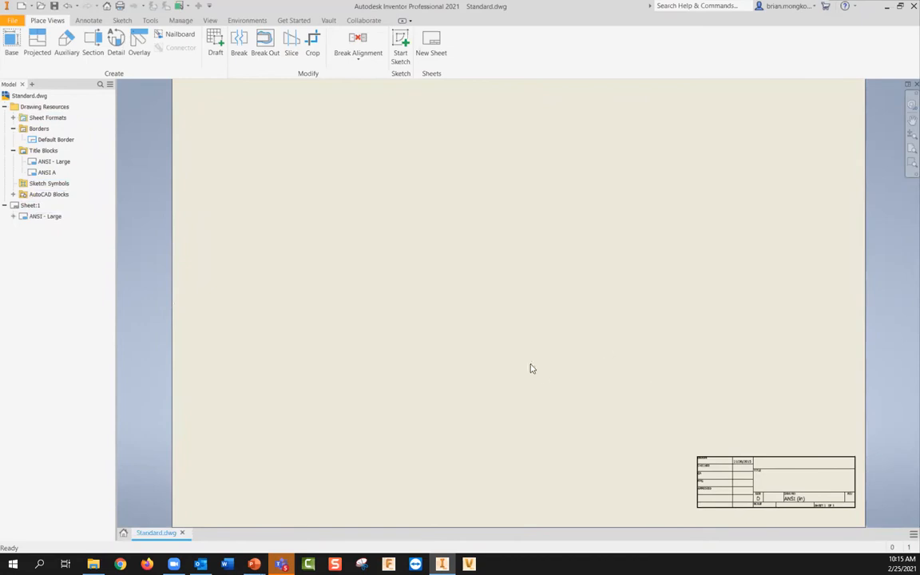
{"action": "double_click", "coordinate": [54, 140]}
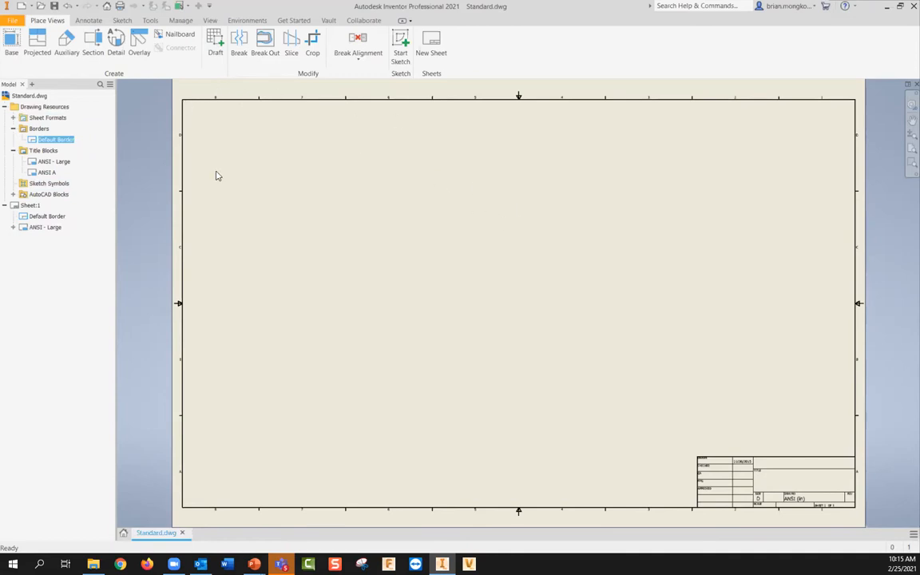
Remove the Default Border from Sheet:1 and start defining a new border in the drawing resources.
{"action": "left_click", "coordinate": [44, 216]}
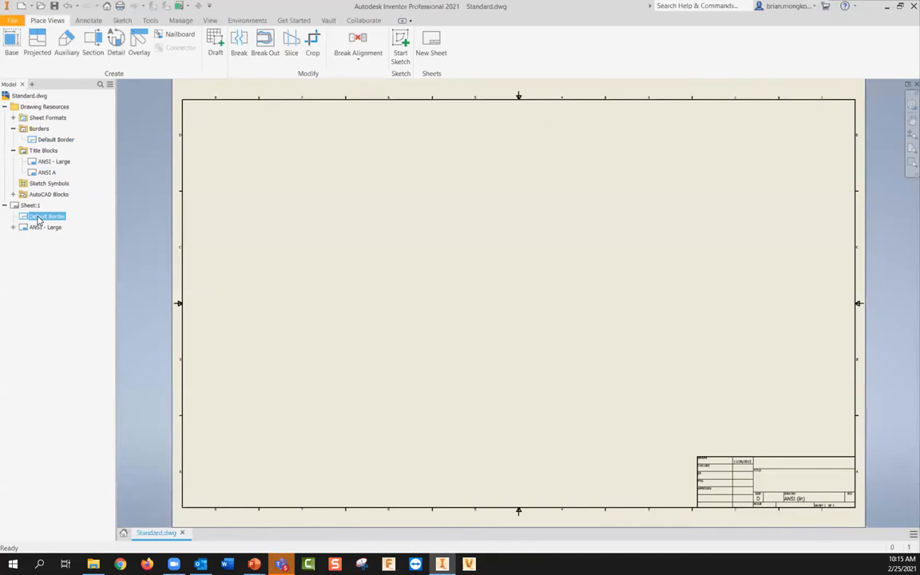
{"action": "key", "text": "Delete"}
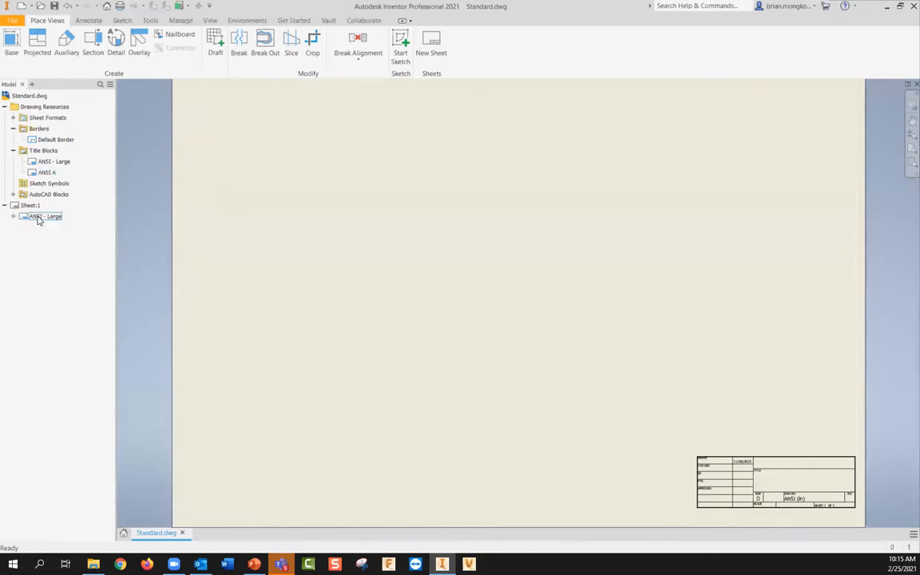
{"action": "right_click", "coordinate": [42, 131]}
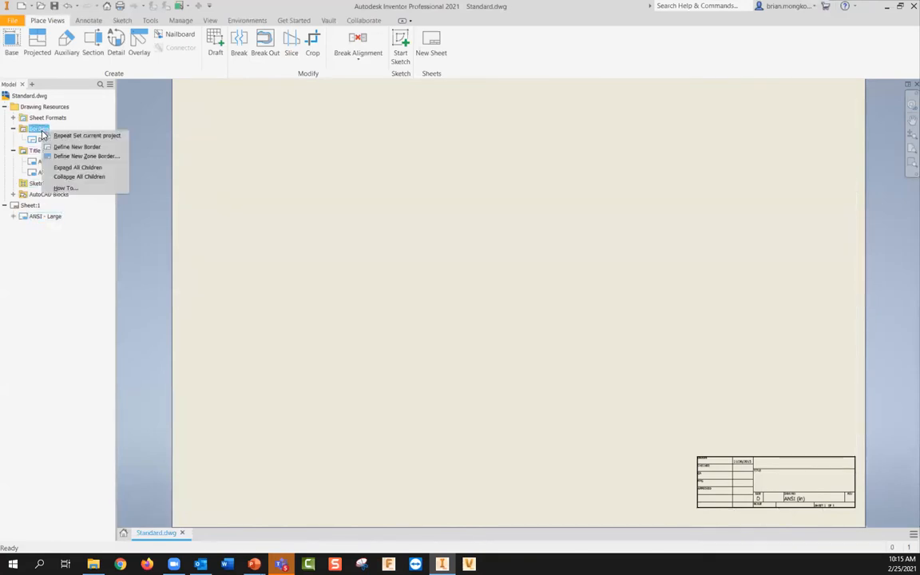
{"action": "left_click", "coordinate": [104, 148]}
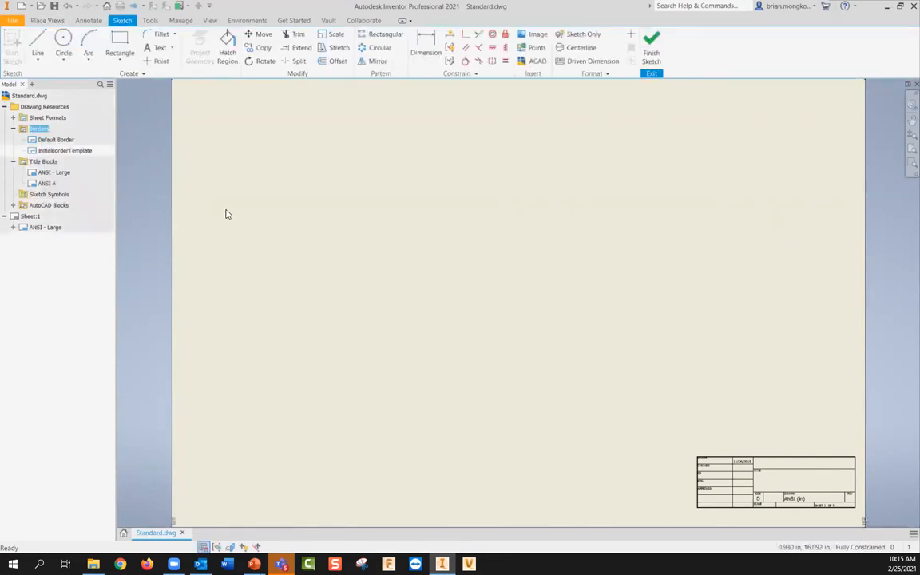
Sketch a two-point rectangle just inside the sheet edges as the outline of the new border.
{"action": "left_click", "coordinate": [119, 40]}
{"action": "left_click", "coordinate": [157, 100]}
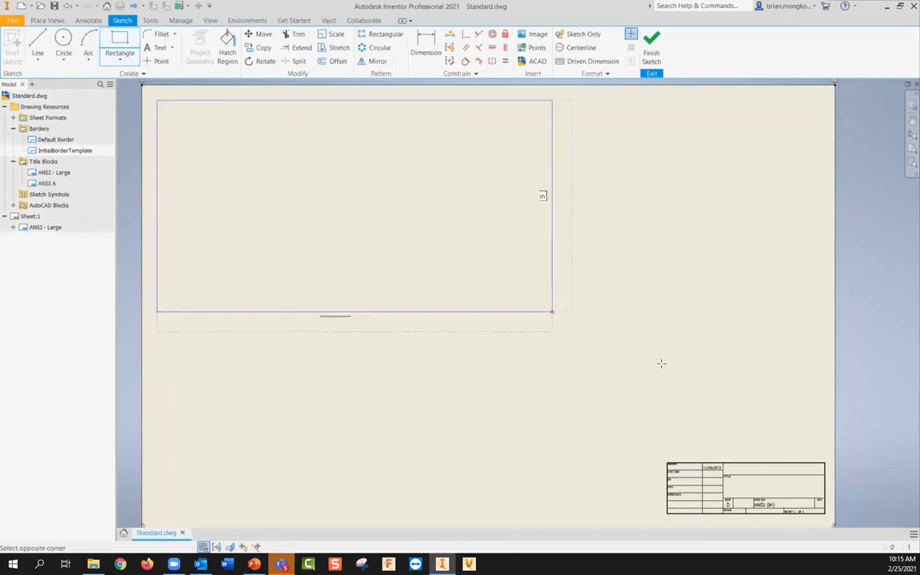
{"action": "left_click", "coordinate": [831, 519]}
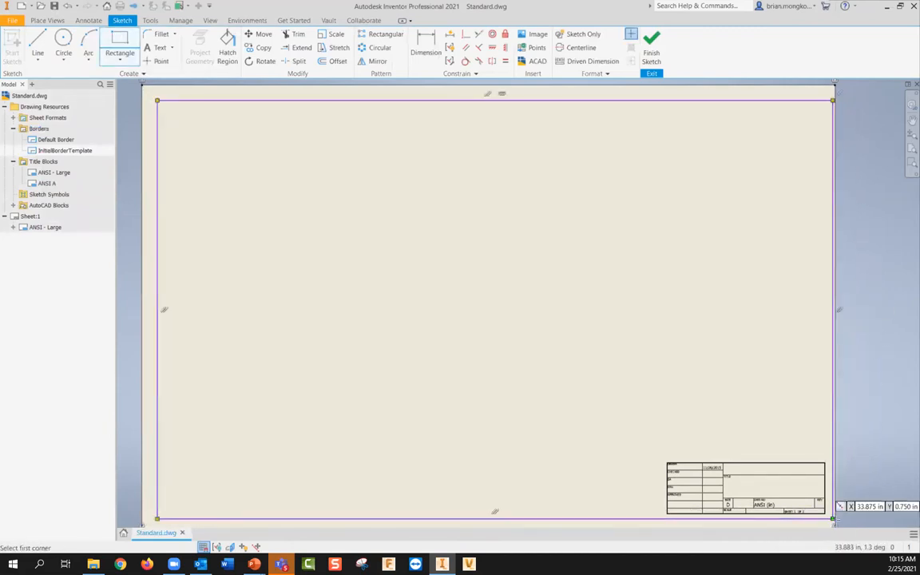
Dimension the horizontal offset between the border rectangle's upper-left corner and the sheet corner to 0.5 in.
{"action": "key", "text": "Escape"}
{"action": "key", "text": "d"}
{"action": "middle_click_drag", "start_coordinate": [218, 178], "coordinate": [273, 219]}
{"action": "left_click", "coordinate": [213, 142]}
{"action": "left_click", "coordinate": [198, 126]}
{"action": "left_click", "coordinate": [202, 121]}
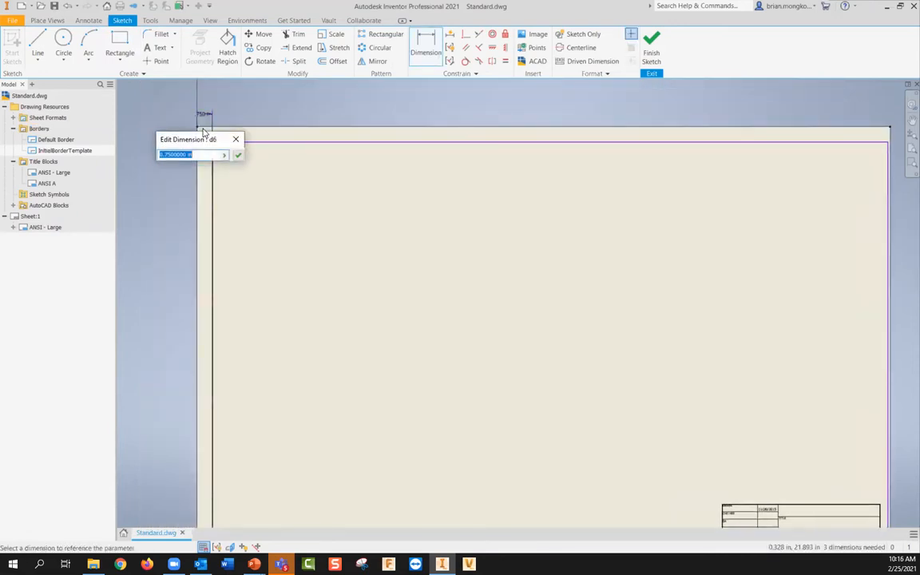
{"action": "type", "text": "0.5"}
{"action": "key", "text": "Return"}
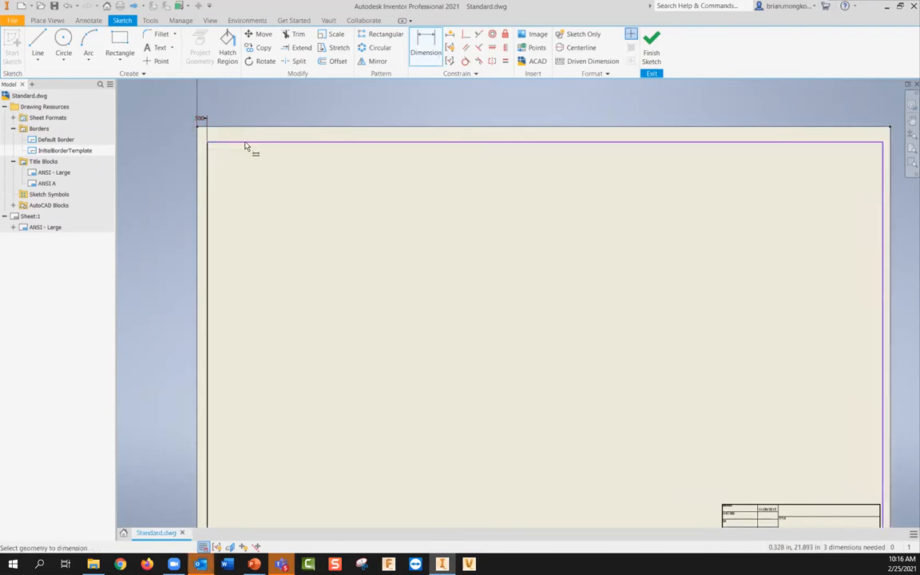
Dimension the vertical offset between the border rectangle's upper-left corner and the sheet corner to 0.5 in.
{"action": "left_click", "coordinate": [207, 143]}
{"action": "left_click", "coordinate": [197, 127]}
{"action": "left_click", "coordinate": [171, 137]}
{"action": "type", "text": ".5"}
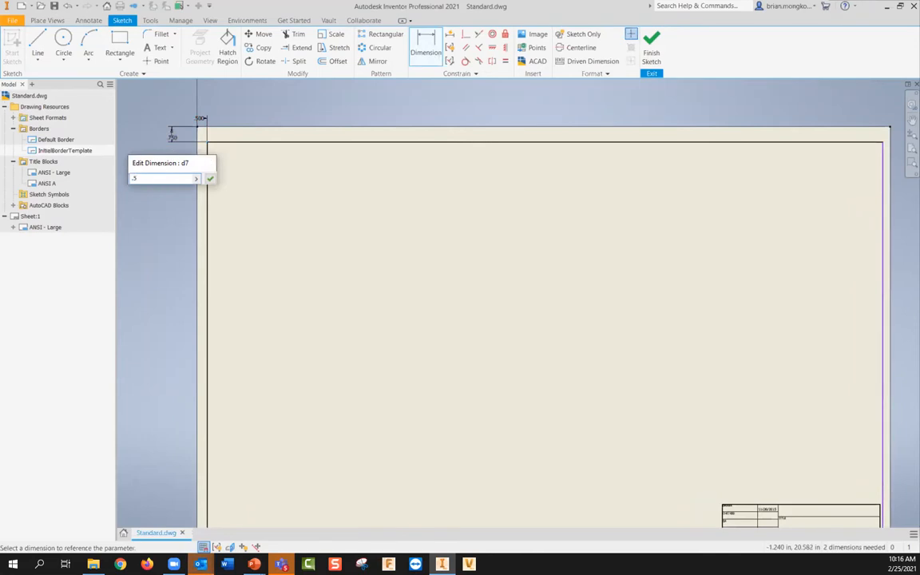
{"action": "key", "text": "Return"}
Dimension the horizontal offset between the border rectangle's lower-right corner and the sheet corner to 0.5 in.
{"action": "scroll", "coordinate": [277, 164], "scroll_direction": "down", "scroll_amount": 3}
{"action": "scroll", "coordinate": [542, 303], "scroll_direction": "up", "scroll_amount": 3}
{"action": "middle_click_drag", "start_coordinate": [747, 468], "coordinate": [639, 398]}
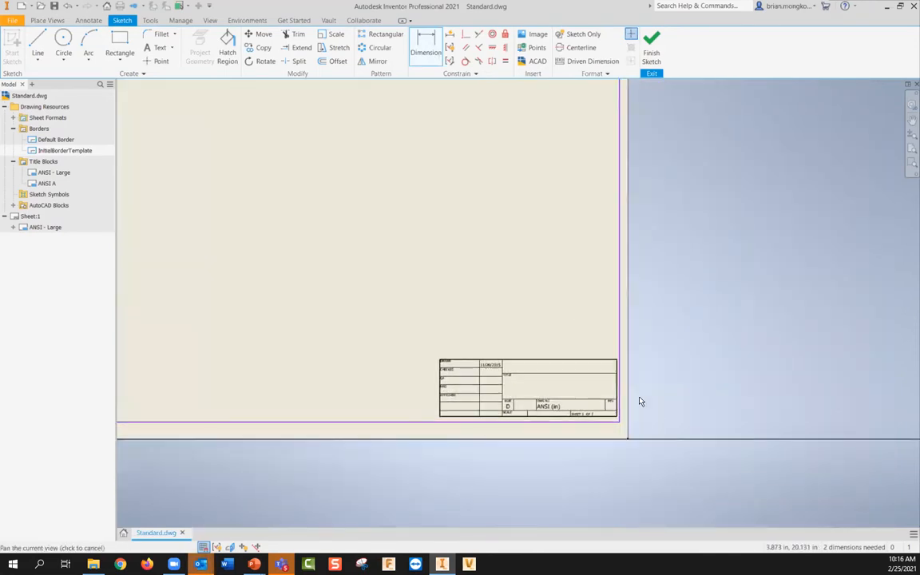
{"action": "left_click", "coordinate": [622, 461]}
{"action": "type", "text": ".5"}
{"action": "key", "text": "Return"}
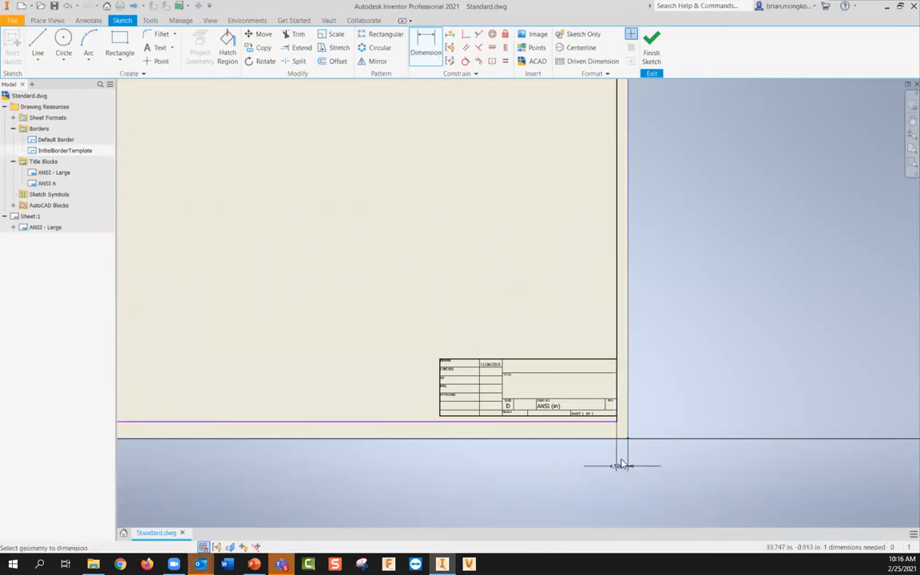
Dimension the vertical offset between the border rectangle's lower-right corner and the sheet corner to 0.5 in.
{"action": "left_click", "coordinate": [628, 439]}
{"action": "left_click", "coordinate": [642, 423]}
{"action": "type", "text": ".5"}
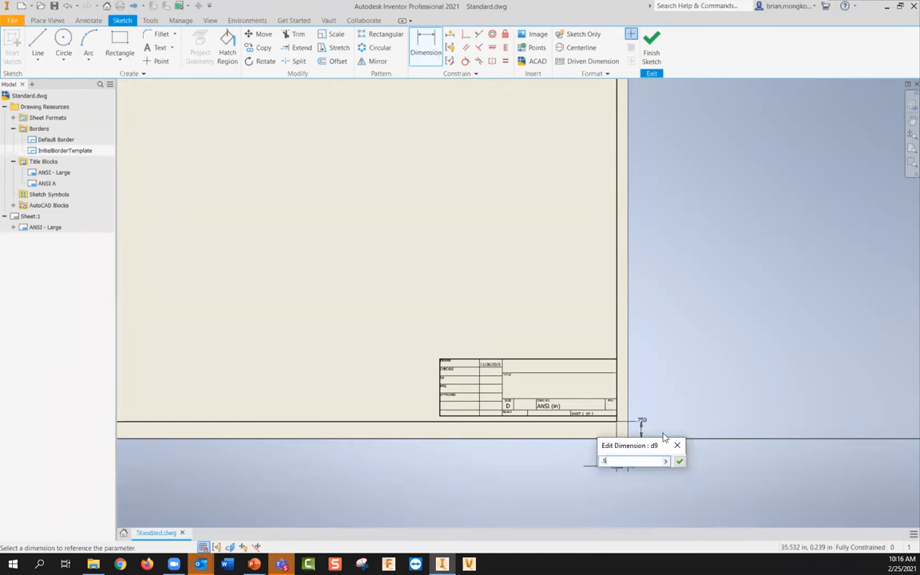
{"action": "key", "text": "Return"}
{"action": "scroll", "coordinate": [681, 380], "scroll_direction": "down", "scroll_amount": 4}
{"action": "scroll", "coordinate": [613, 336], "scroll_direction": "up", "scroll_amount": 5}
{"action": "scroll", "coordinate": [659, 366], "scroll_direction": "down", "scroll_amount": 4}
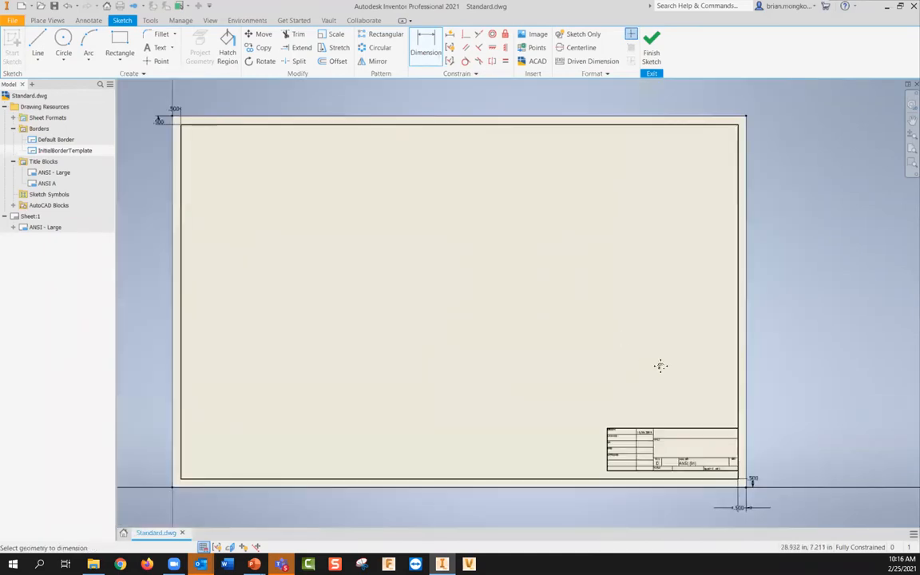
{"action": "key", "text": "Escape"}
Link the border's right-side horizontal offset to the left-side offset dimension by referencing its parameter.
{"action": "double_click", "coordinate": [743, 506]}
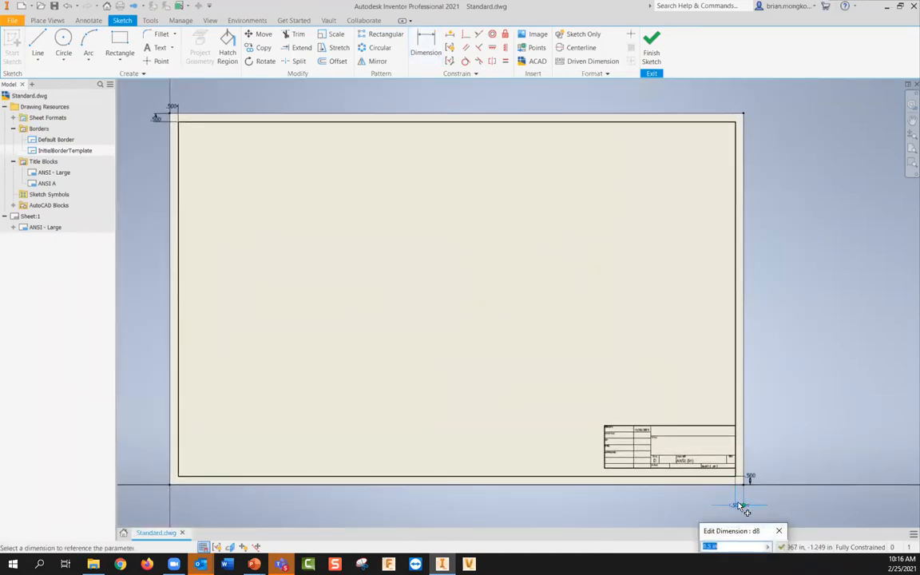
{"action": "left_click", "coordinate": [174, 113]}
{"action": "left_click", "coordinate": [780, 547]}
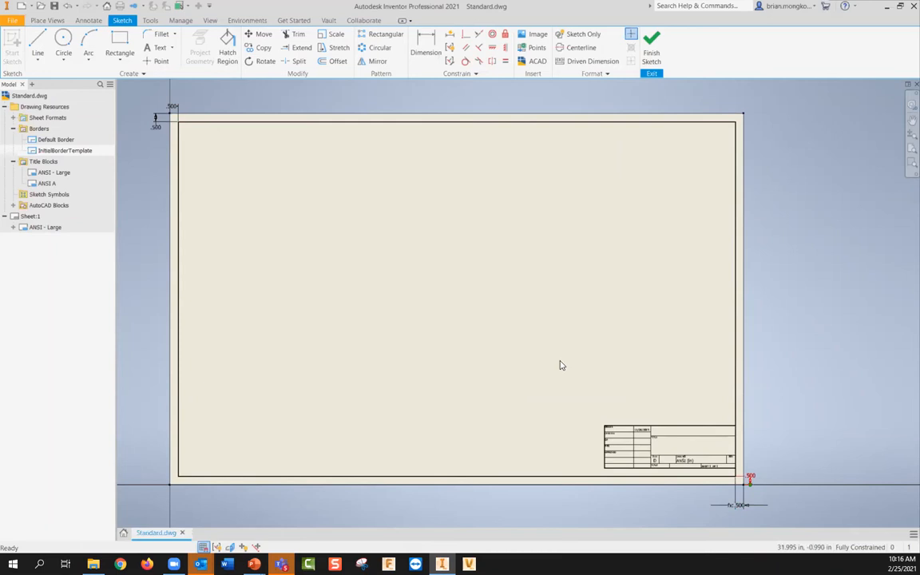
Finish the border sketch and save it under the name 1/2" Margins.
{"action": "left_click", "coordinate": [653, 49]}
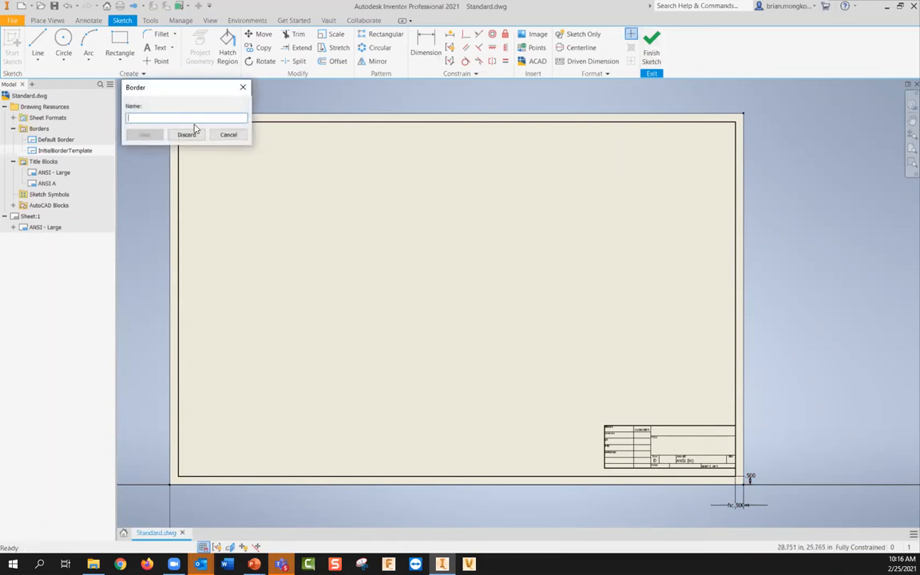
{"action": "type", "text": "1/5"}
{"action": "key", "text": "Return"}
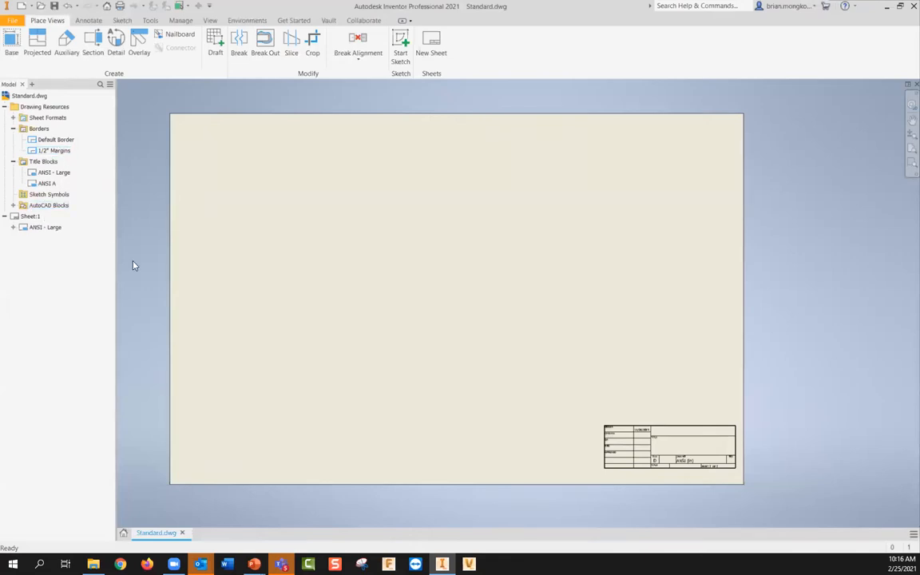
Insert the 1/2" Margins border on Sheet:1, undo the insertion and insert the border again.
{"action": "double_click", "coordinate": [54, 151]}
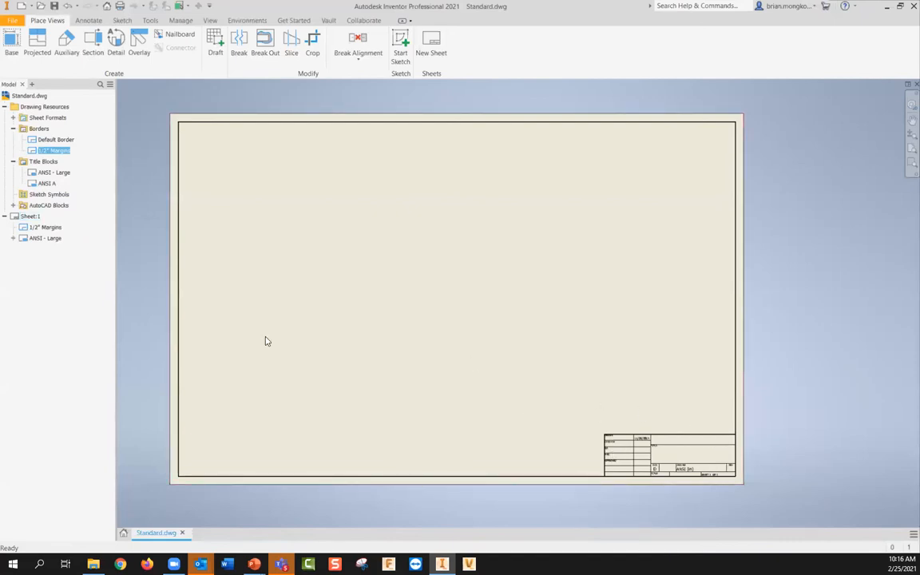
{"action": "key", "text": "ctrl+z"}
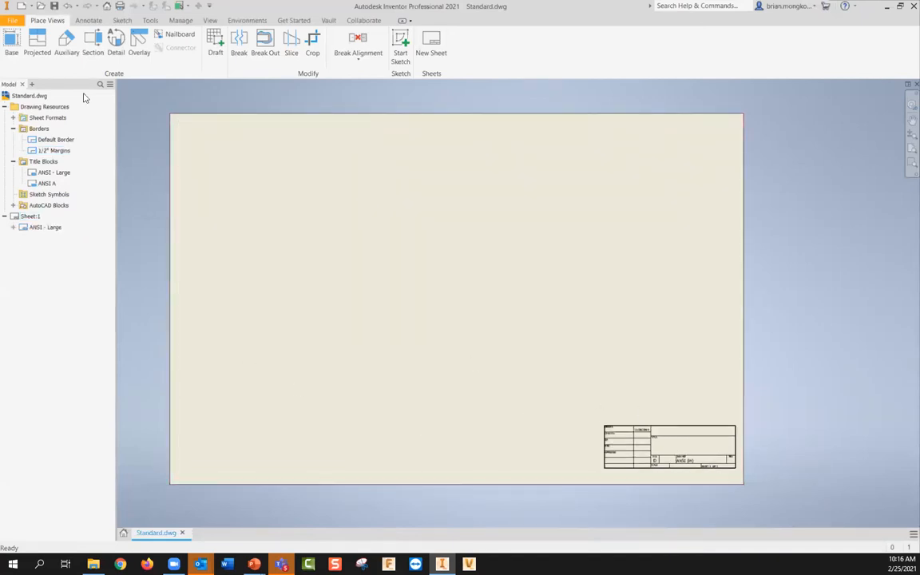
{"action": "double_click", "coordinate": [52, 150]}
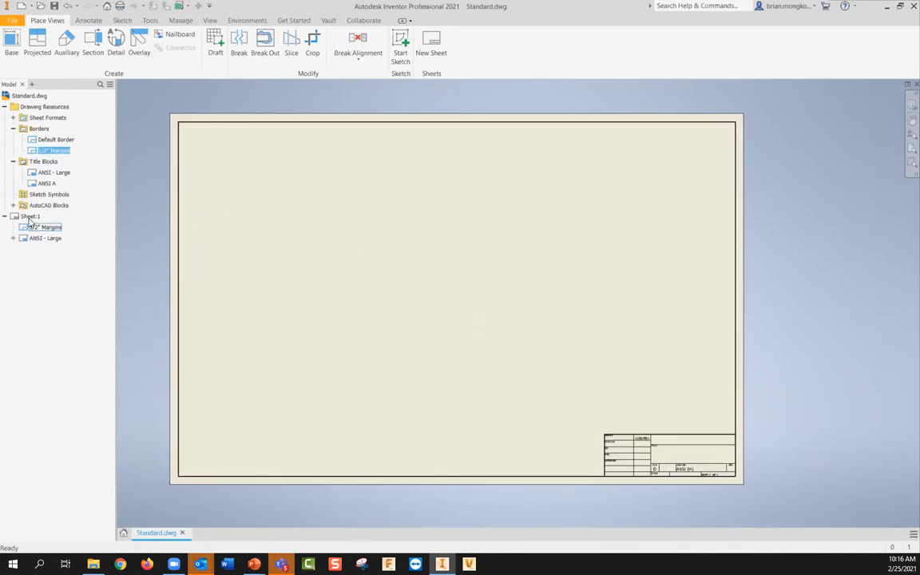
Edit Sheet:1 so the title block sits in the sheet's upper-left corner.
{"action": "right_click", "coordinate": [30, 217]}
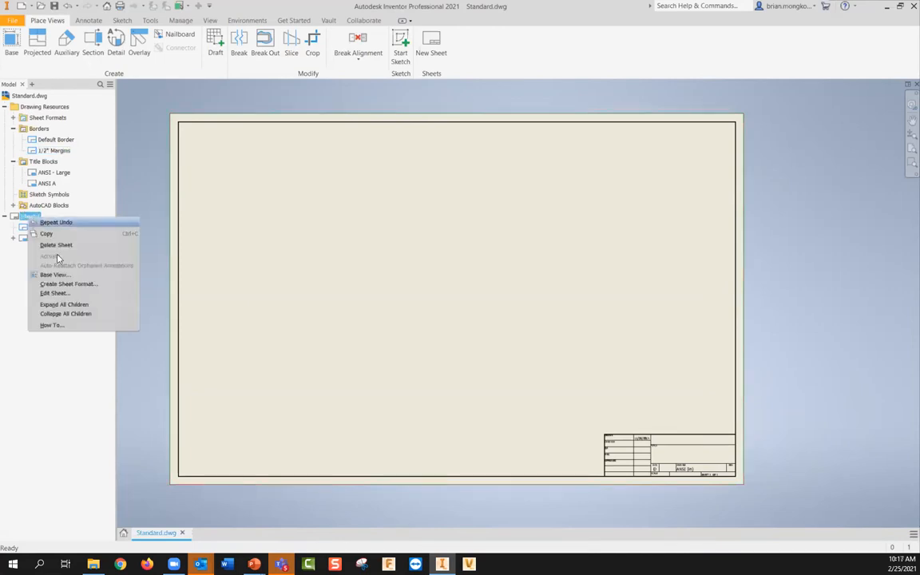
{"action": "left_click", "coordinate": [60, 294]}
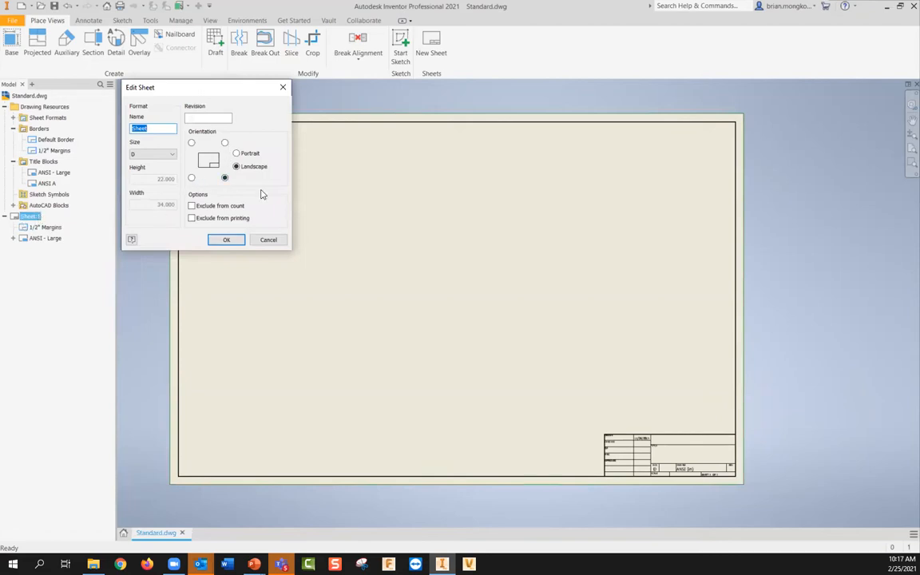
{"action": "left_click", "coordinate": [191, 142]}
{"action": "left_click", "coordinate": [225, 240]}
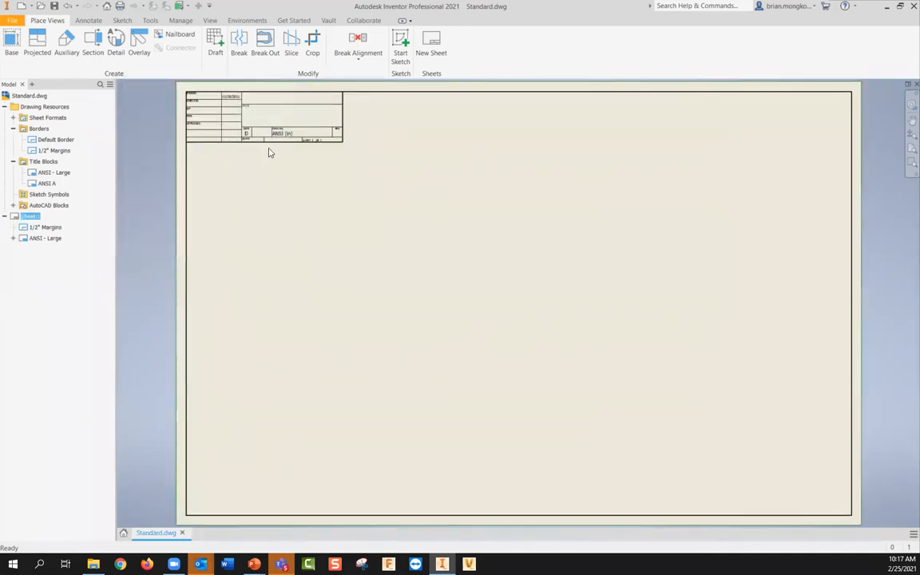
Edit Sheet:1 to return the title block to the sheet's lower-right corner.
{"action": "right_click", "coordinate": [40, 218]}
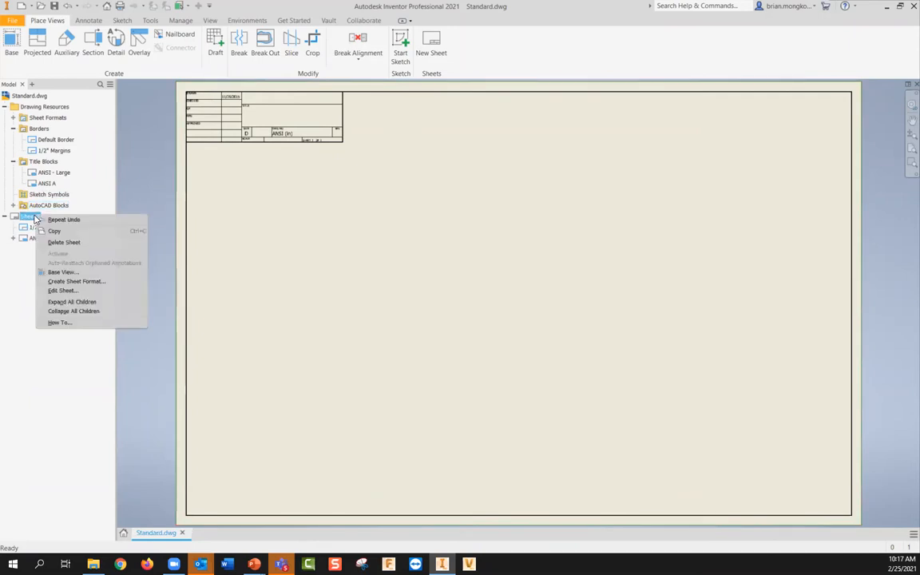
{"action": "left_click", "coordinate": [64, 291]}
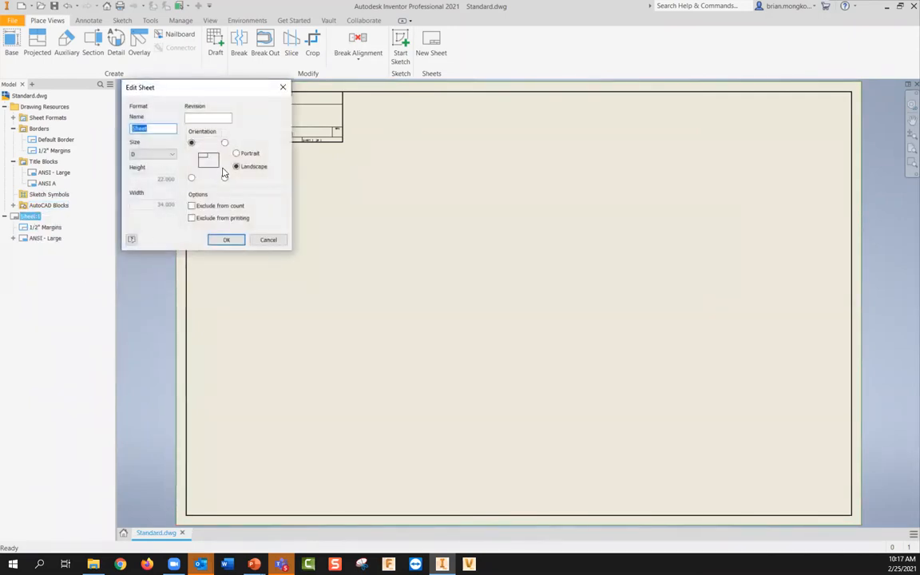
{"action": "left_click", "coordinate": [227, 238]}
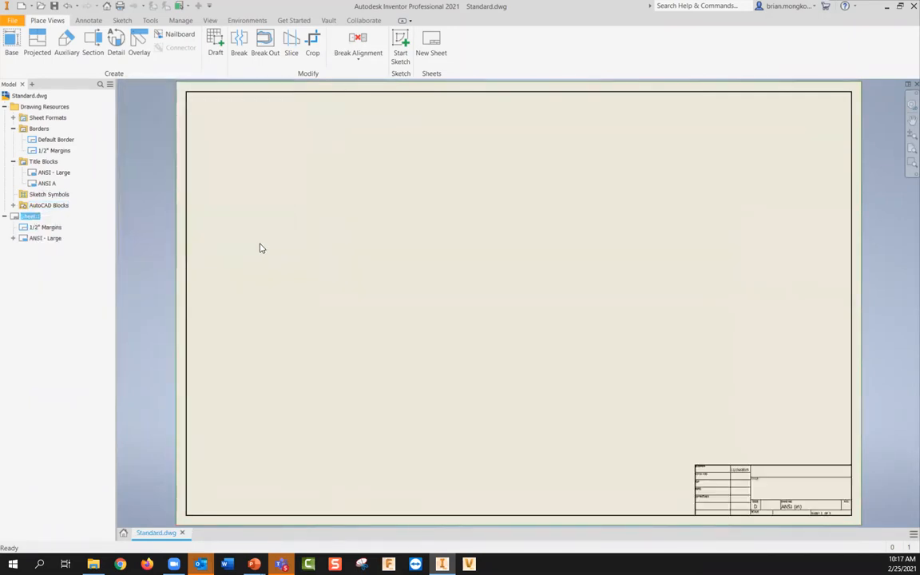
Change the size of Sheet:1 to C, keeping the landscape orientation.
{"action": "scroll", "coordinate": [262, 246], "scroll_direction": "up", "scroll_amount": 3}
{"action": "scroll", "coordinate": [301, 251], "scroll_direction": "down", "scroll_amount": 3}
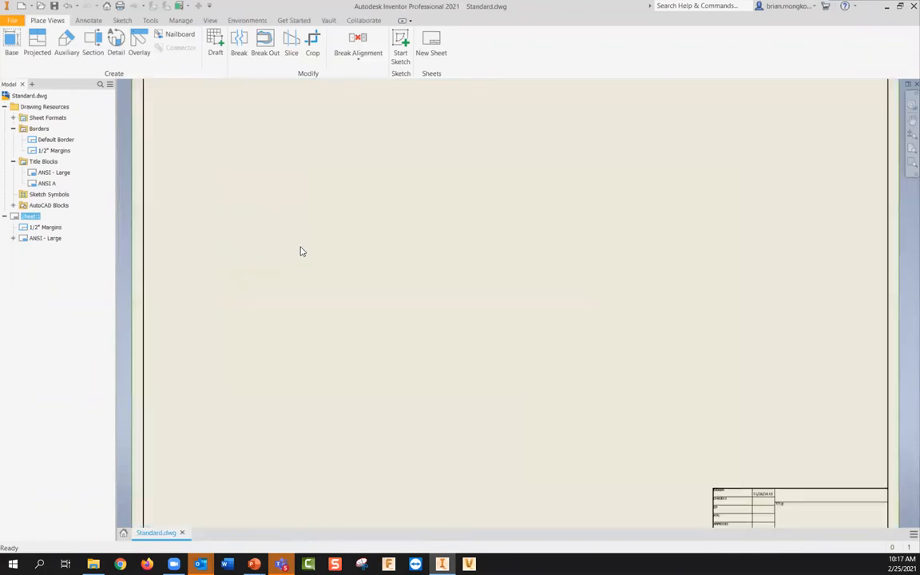
{"action": "scroll", "coordinate": [301, 251], "scroll_direction": "up", "scroll_amount": 2}
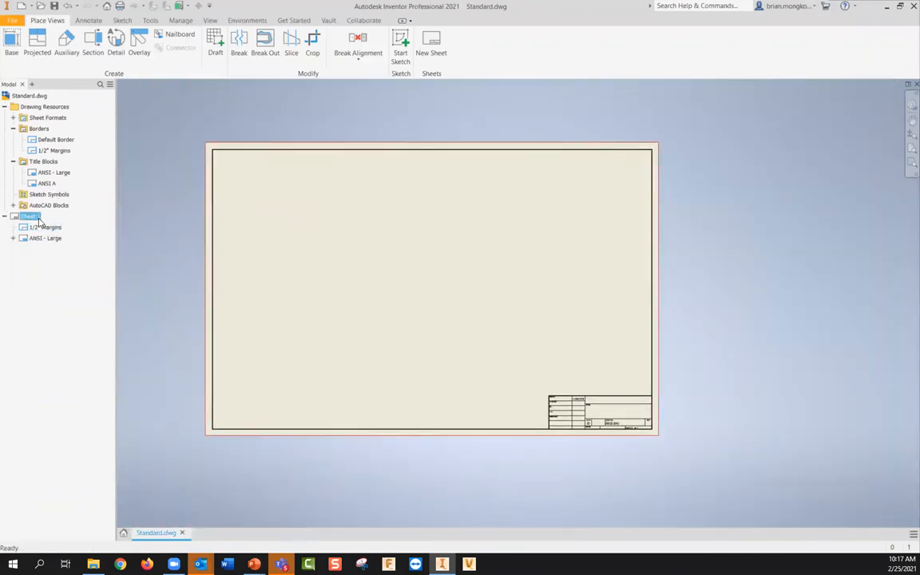
{"action": "right_click", "coordinate": [37, 216]}
{"action": "left_click", "coordinate": [73, 295]}
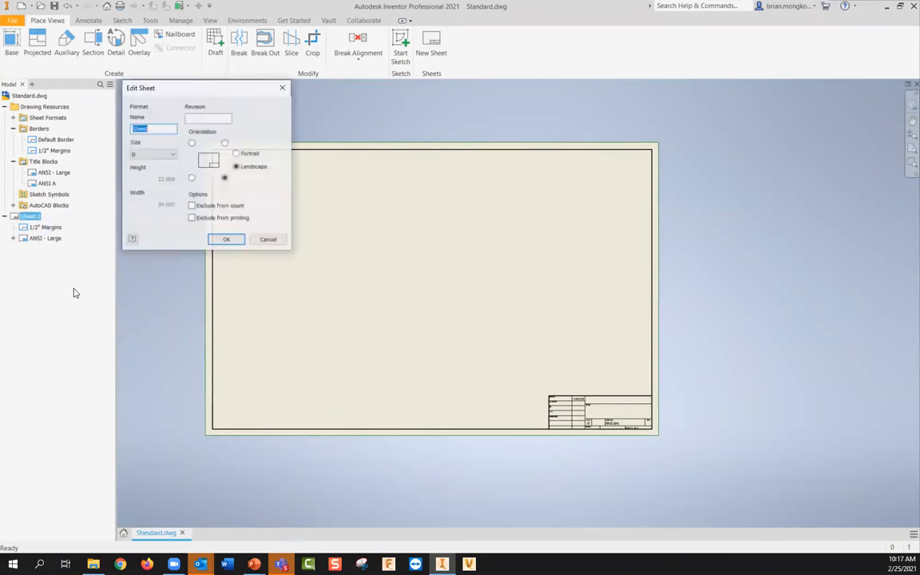
{"action": "left_click", "coordinate": [163, 154]}
{"action": "left_click", "coordinate": [150, 177]}
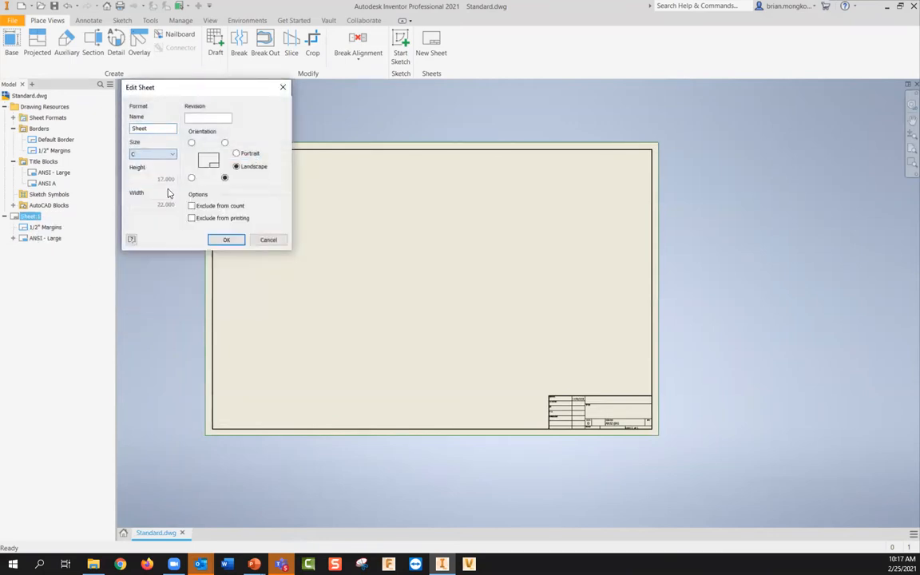
{"action": "left_click", "coordinate": [223, 240]}
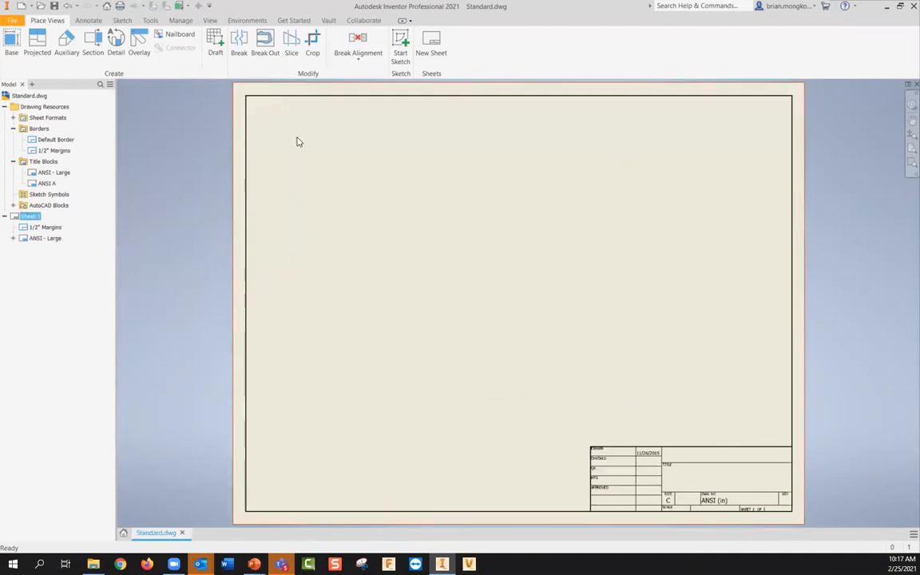
Delete the 1/2" Margins border from Sheet:1.
{"action": "middle_click_drag", "start_coordinate": [380, 240], "coordinate": [373, 238]}
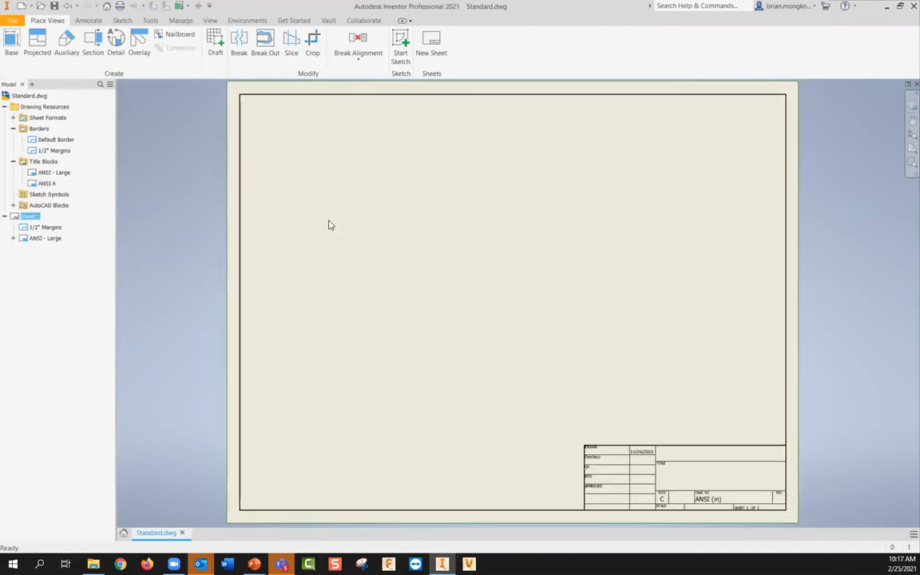
{"action": "left_click", "coordinate": [54, 228]}
{"action": "key", "text": "Delete"}
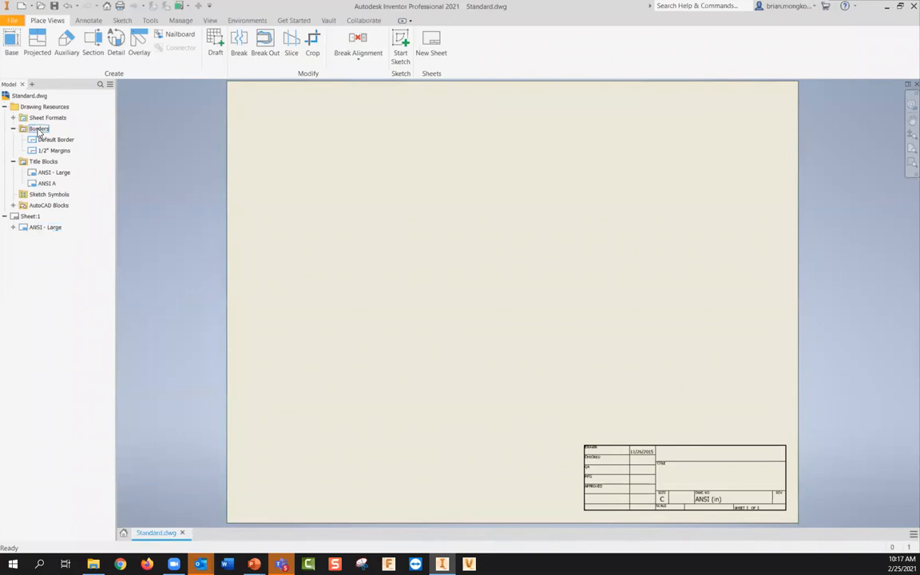
Review the horizontal and vertical zone options for defining a new zone border, without creating one.
{"action": "right_click", "coordinate": [37, 130]}
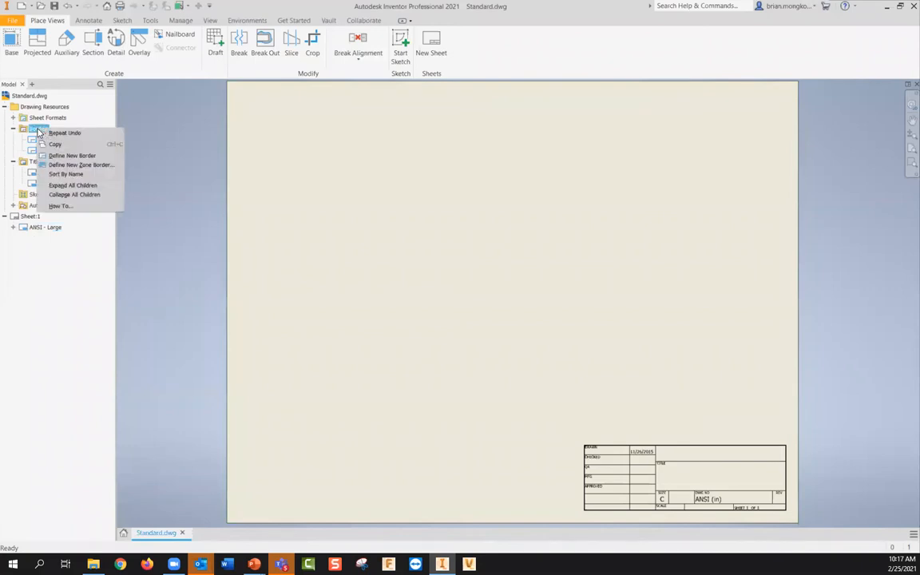
{"action": "left_click", "coordinate": [76, 166]}
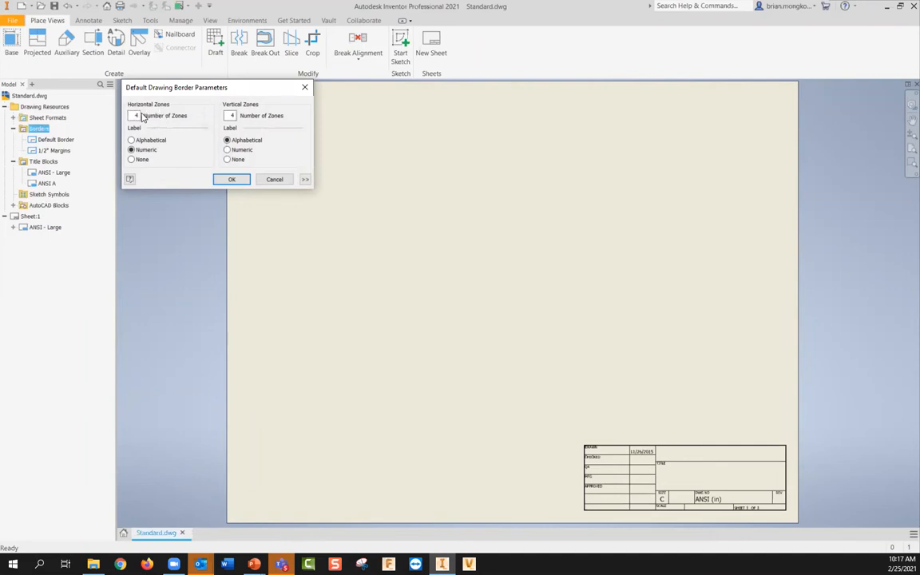
{"action": "left_click", "coordinate": [276, 179]}
Insert the Default Border from the drawing resources on Sheet:1.
{"action": "double_click", "coordinate": [63, 140]}
{"action": "mouse_move", "coordinate": [327, 152]}
{"action": "middle_mouse_down"}
{"action": "mouse_move", "coordinate": [326, 235]}
{"action": "mouse_move", "coordinate": [344, 245]}
{"action": "middle_mouse_up"}
{"action": "scroll", "coordinate": [269, 197], "scroll_direction": "up", "scroll_amount": 2}
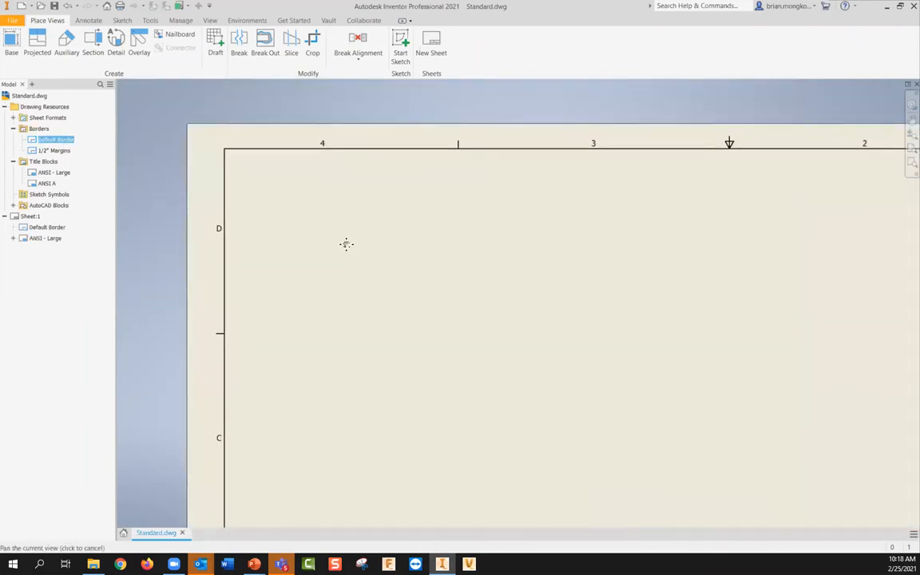
Examine the zone labels, division ticks and centering arrows around the Default Border on all sides of the sheet.
{"action": "scroll", "coordinate": [312, 304], "scroll_direction": "down", "scroll_amount": 2}
{"action": "middle_click_drag", "start_coordinate": [331, 309], "coordinate": [320, 292]}
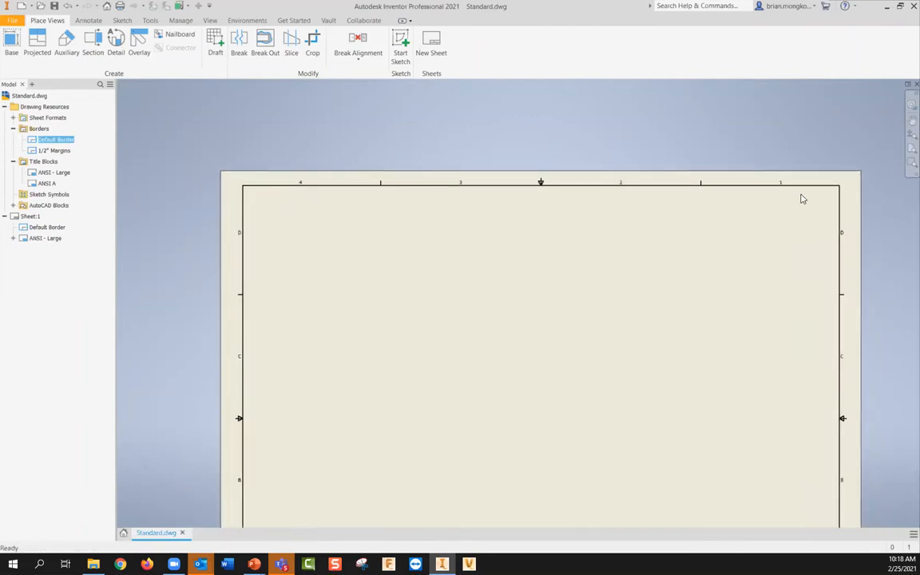
{"action": "middle_click_drag", "start_coordinate": [655, 333], "coordinate": [637, 285]}
{"action": "middle_click_drag", "start_coordinate": [669, 370], "coordinate": [657, 307]}
{"action": "middle_click_drag", "start_coordinate": [622, 386], "coordinate": [623, 382]}
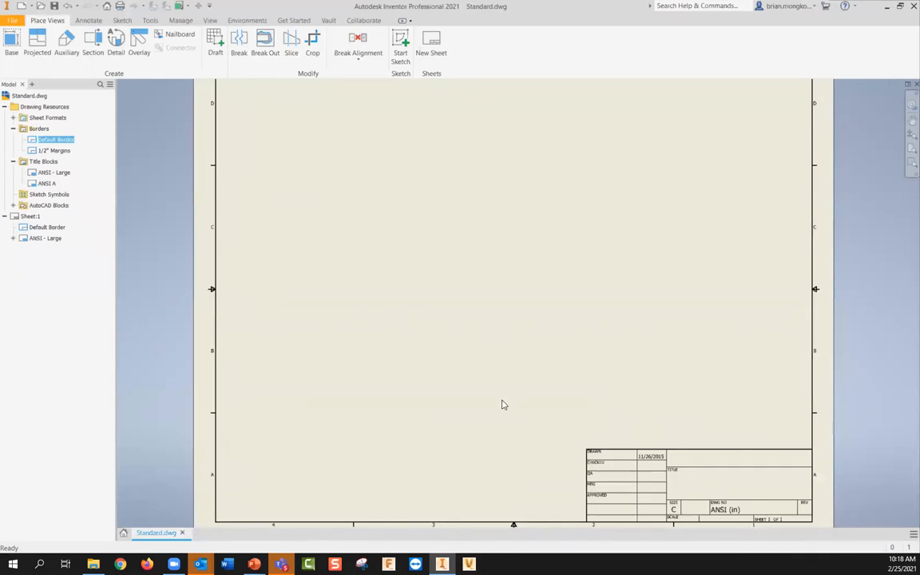
{"action": "scroll", "coordinate": [501, 400], "scroll_direction": "down", "scroll_amount": 3}
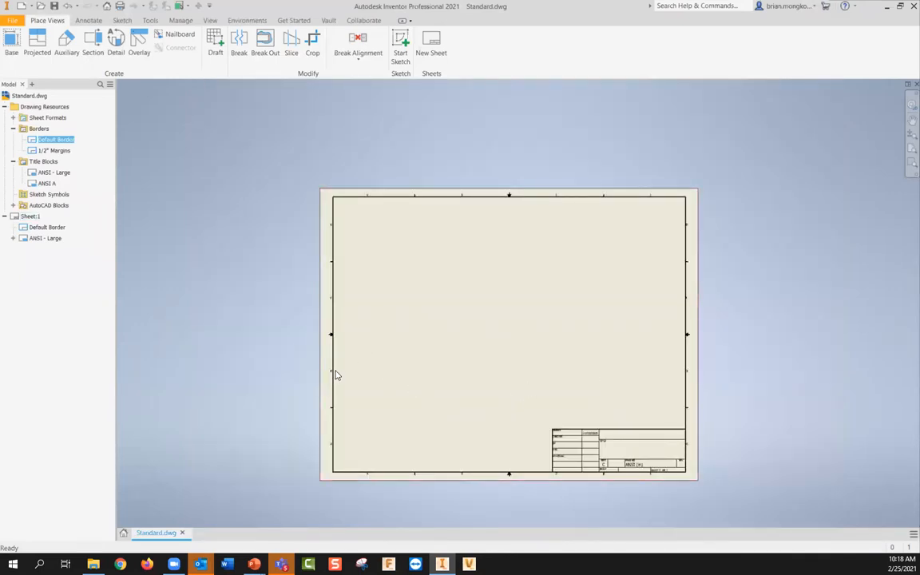
{"action": "scroll", "coordinate": [335, 374], "scroll_direction": "up", "scroll_amount": 5}
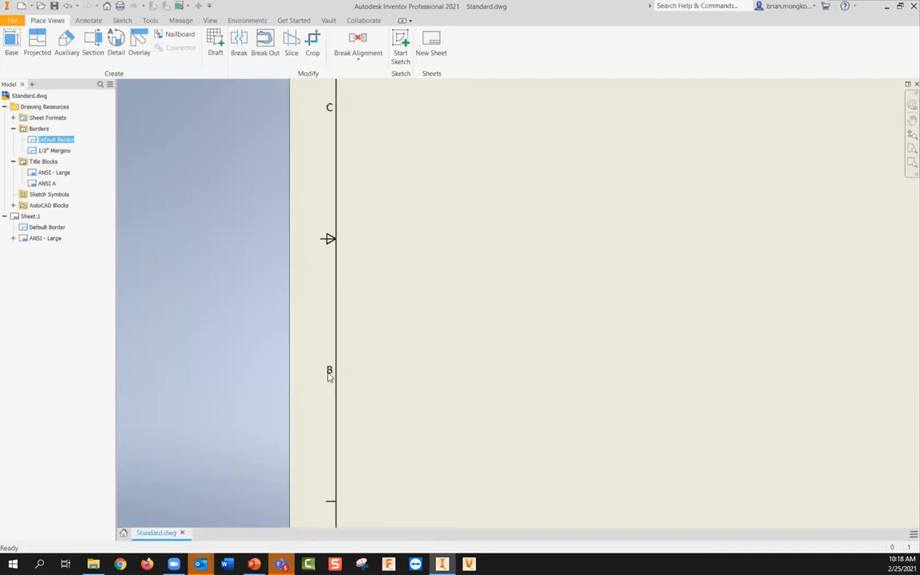
{"action": "scroll", "coordinate": [327, 367], "scroll_direction": "down", "scroll_amount": 5}
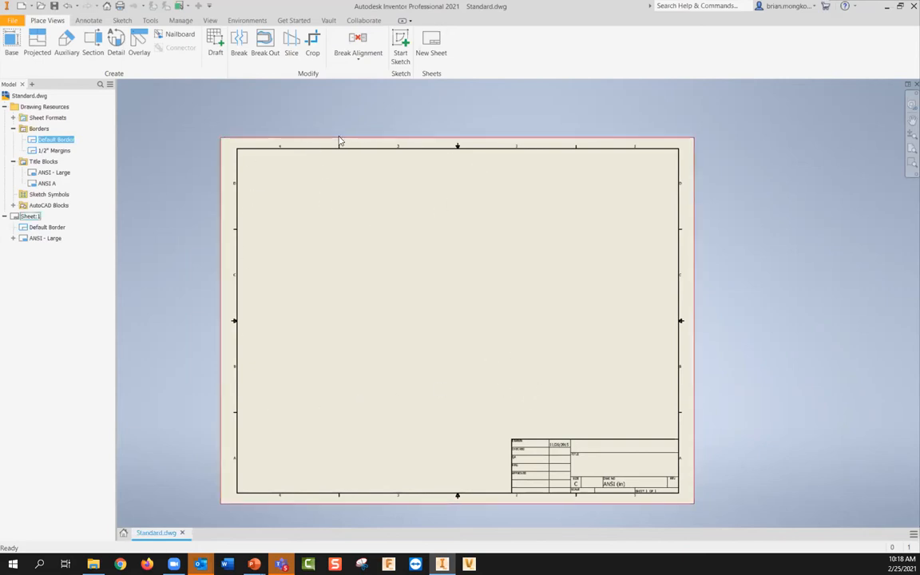
Delete the Default Border from Sheet:1 and set up a new zone border with zones delimited by Arrowhead and labeled from Bottom/Right.
{"action": "left_click", "coordinate": [44, 227]}
{"action": "key", "text": "Delete"}
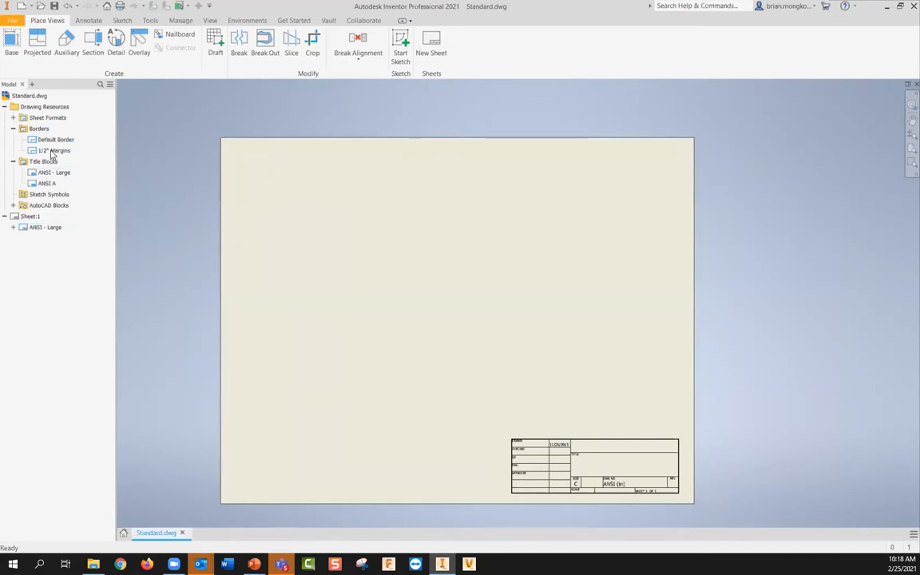
{"action": "right_click", "coordinate": [39, 128]}
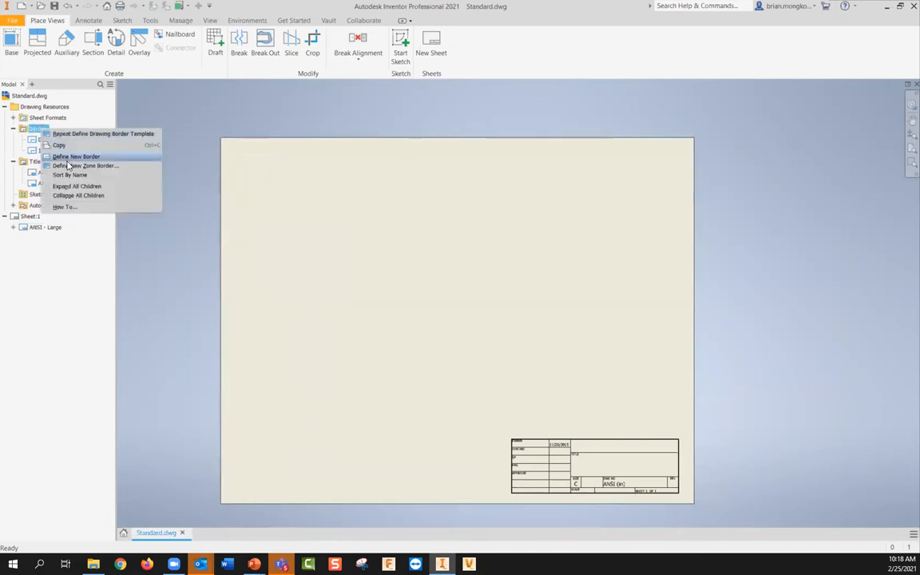
{"action": "left_click", "coordinate": [126, 167]}
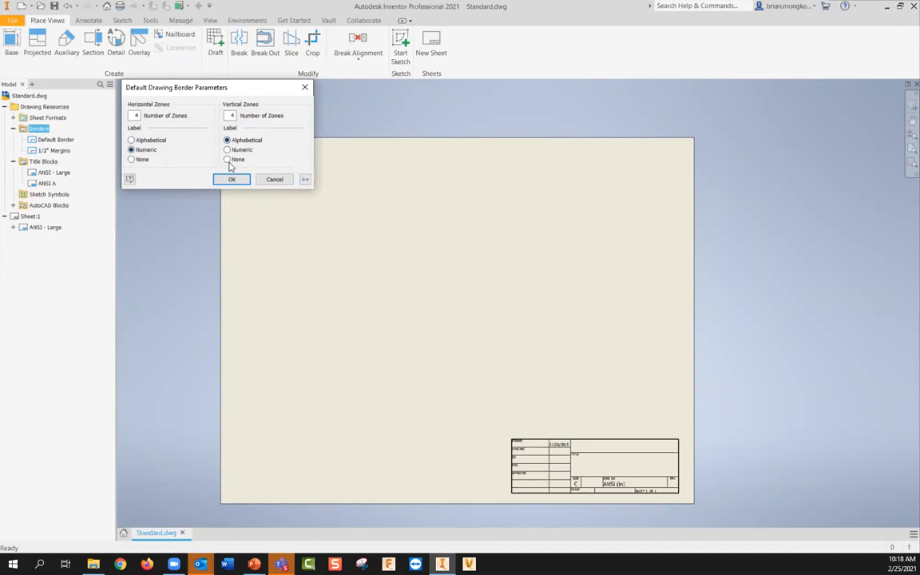
{"action": "left_click", "coordinate": [305, 180]}
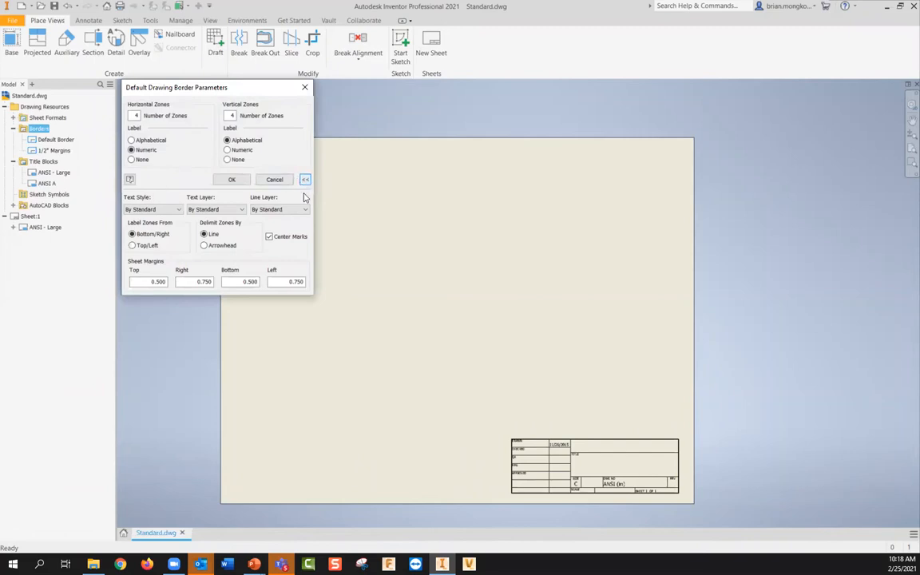
{"action": "left_click", "coordinate": [205, 245]}
{"action": "left_click", "coordinate": [132, 234]}
Set the new zone border's right and left sheet margins to 0.5 and generate its sketch.
{"action": "left_click_drag", "start_coordinate": [198, 282], "coordinate": [217, 287]}
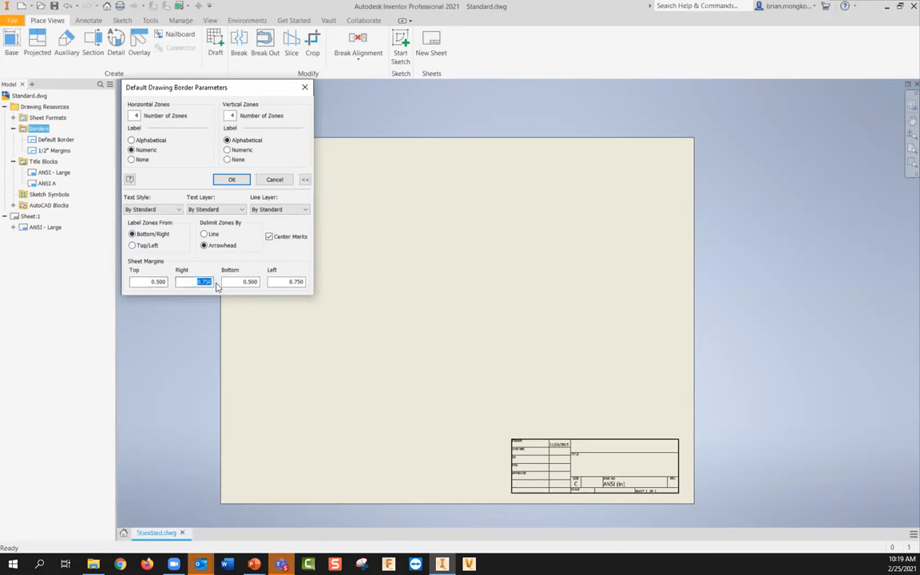
{"action": "type", "text": ".5"}
{"action": "left_click_drag", "start_coordinate": [284, 282], "coordinate": [328, 283]}
{"action": "type", "text": ".5"}
{"action": "left_click", "coordinate": [231, 178]}
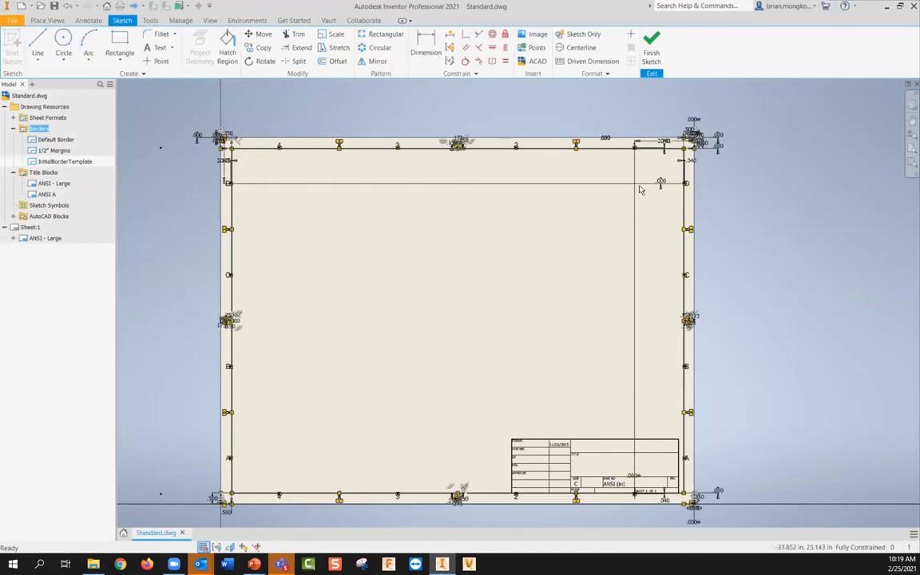
Examine the new zone border sketch, including its zone labels, arrowhead delimiters and corner dimensions around the sheet.
{"action": "scroll", "coordinate": [614, 218], "scroll_direction": "up", "scroll_amount": 3}
{"action": "scroll", "coordinate": [677, 171], "scroll_direction": "down", "scroll_amount": 8}
{"action": "middle_click_drag", "start_coordinate": [490, 236], "coordinate": [543, 230]}
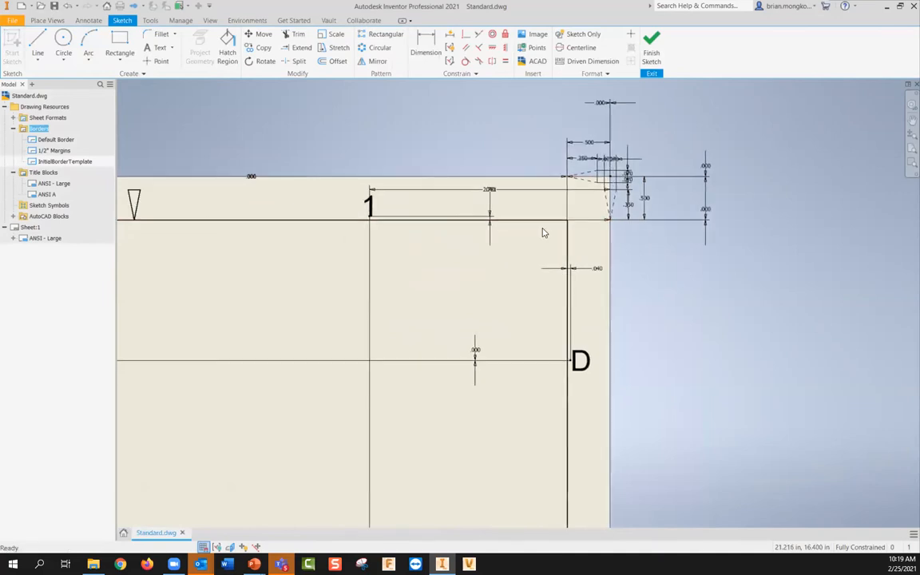
{"action": "scroll", "coordinate": [543, 231], "scroll_direction": "down", "scroll_amount": 3}
{"action": "middle_click_drag", "start_coordinate": [594, 254], "coordinate": [544, 412]}
{"action": "scroll", "coordinate": [642, 312], "scroll_direction": "down", "scroll_amount": 3}
{"action": "mouse_move", "coordinate": [491, 310]}
{"action": "middle_mouse_down"}
{"action": "mouse_move", "coordinate": [423, 295]}
{"action": "mouse_move", "coordinate": [496, 302]}
{"action": "middle_mouse_up"}
{"action": "scroll", "coordinate": [422, 293], "scroll_direction": "up", "scroll_amount": 3}
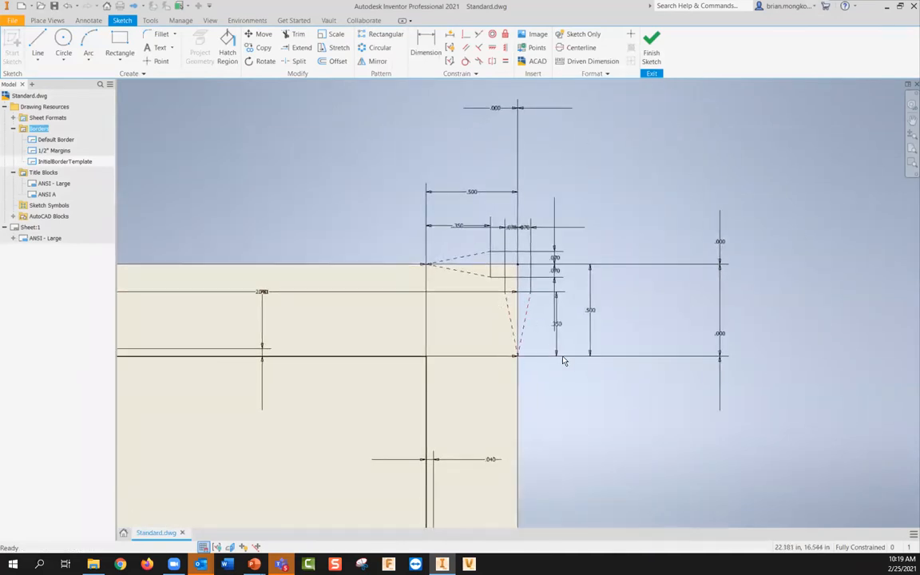
{"action": "scroll", "coordinate": [604, 344], "scroll_direction": "up", "scroll_amount": 8}
{"action": "middle_click_drag", "start_coordinate": [497, 407], "coordinate": [684, 304]}
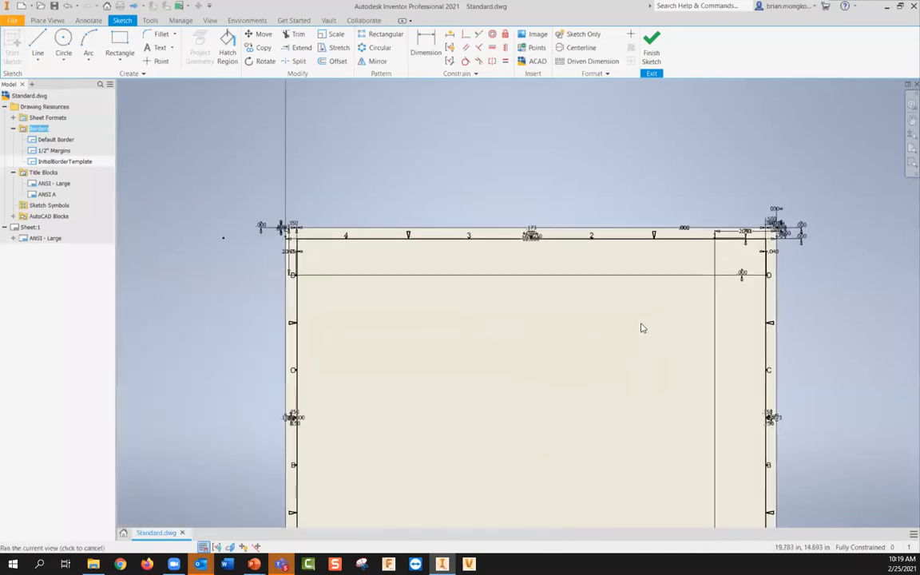
{"action": "scroll", "coordinate": [259, 223], "scroll_direction": "down", "scroll_amount": 4}
{"action": "scroll", "coordinate": [359, 263], "scroll_direction": "down", "scroll_amount": 2}
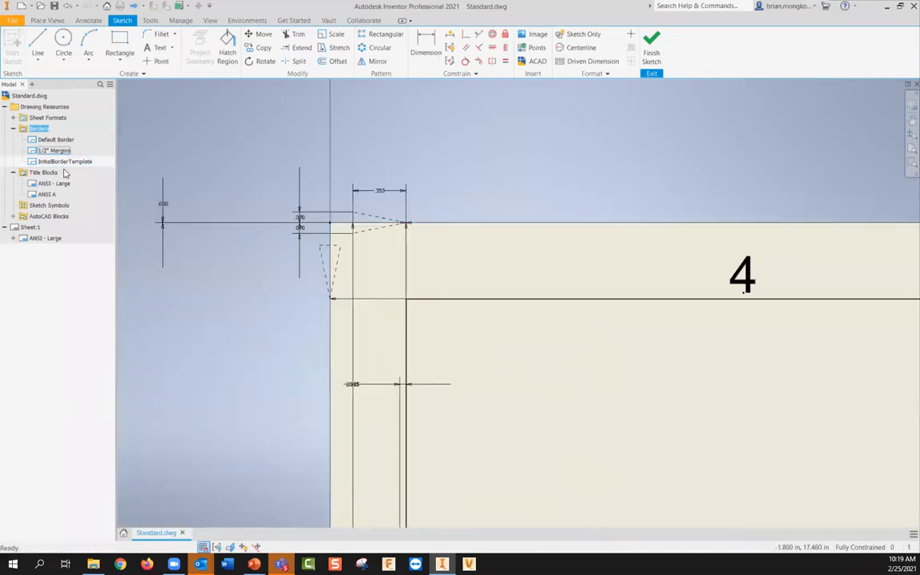
{"action": "scroll", "coordinate": [368, 251], "scroll_direction": "up", "scroll_amount": 5}
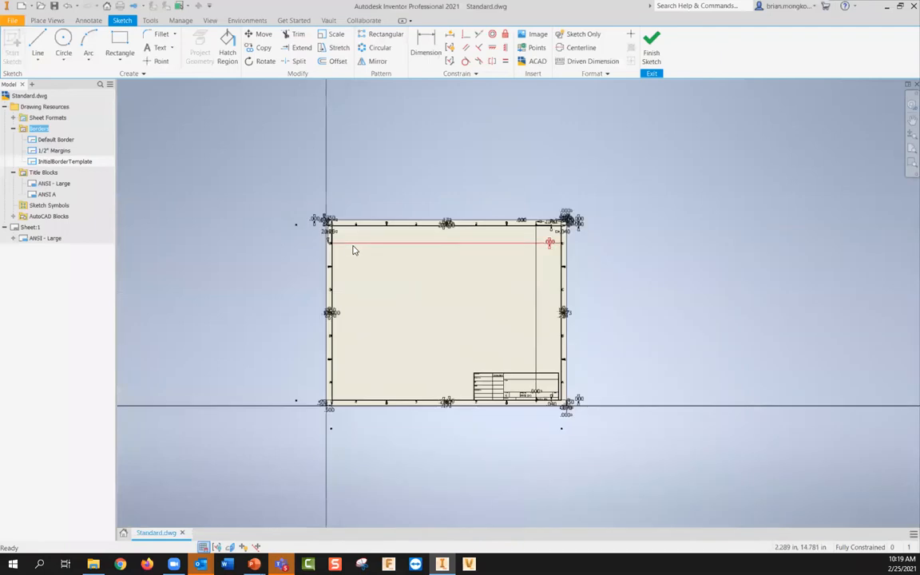
{"action": "scroll", "coordinate": [383, 268], "scroll_direction": "down", "scroll_amount": 2}
{"action": "mouse_move", "coordinate": [405, 284]}
{"action": "middle_mouse_down"}
{"action": "mouse_move", "coordinate": [439, 269]}
{"action": "mouse_move", "coordinate": [430, 269]}
{"action": "middle_mouse_up"}
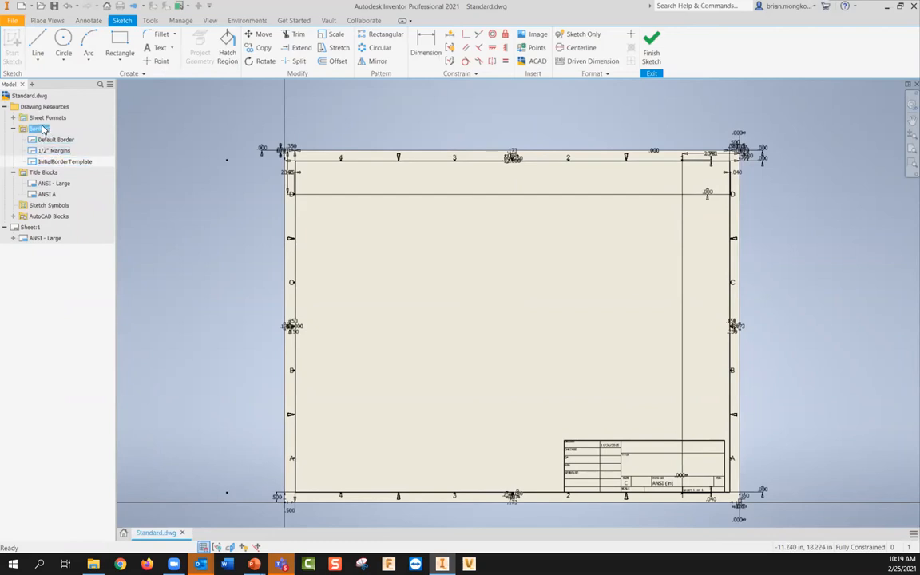
{"action": "middle_click_drag", "start_coordinate": [361, 292], "coordinate": [380, 294]}
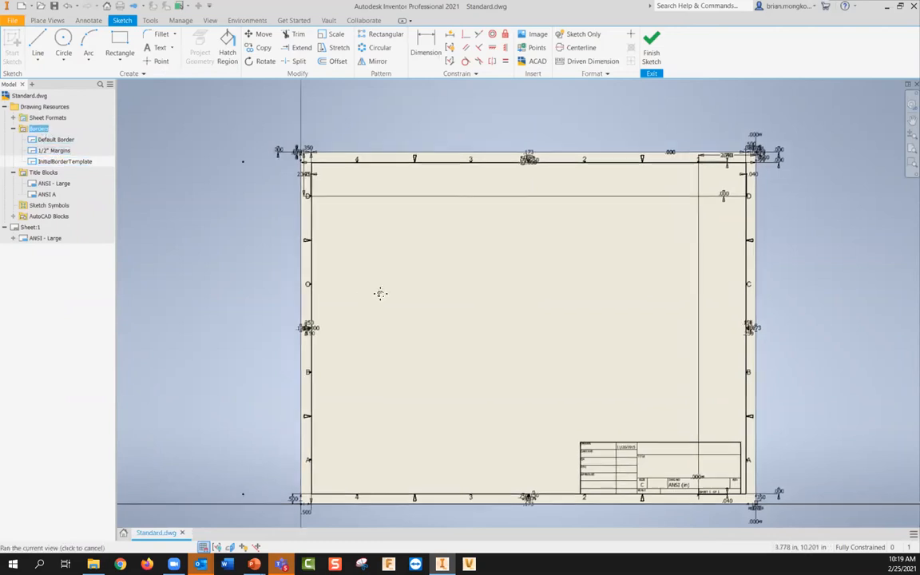
Finish the border sketch, save it as KETIV_Border and insert that border on Sheet:1.
{"action": "left_click", "coordinate": [653, 50]}
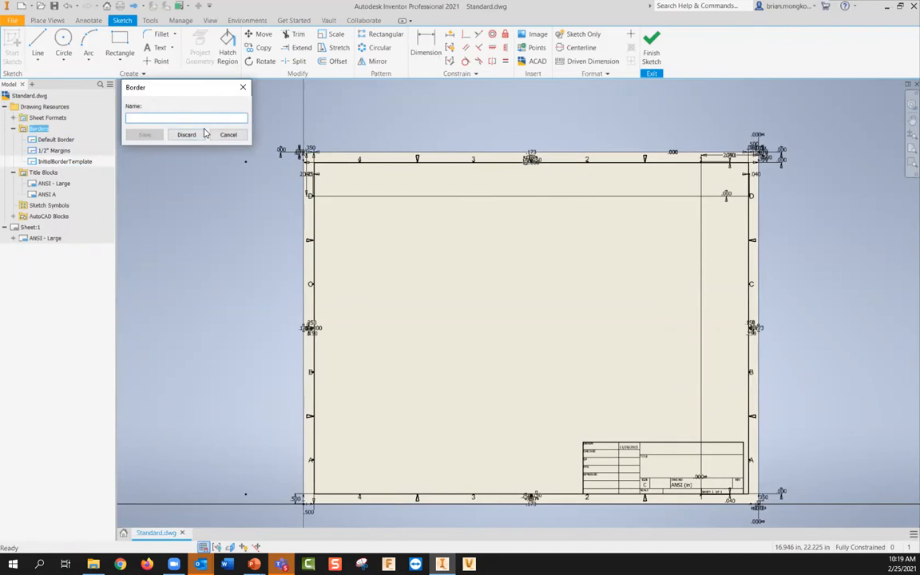
{"action": "type", "text": "KETIV_Border"}
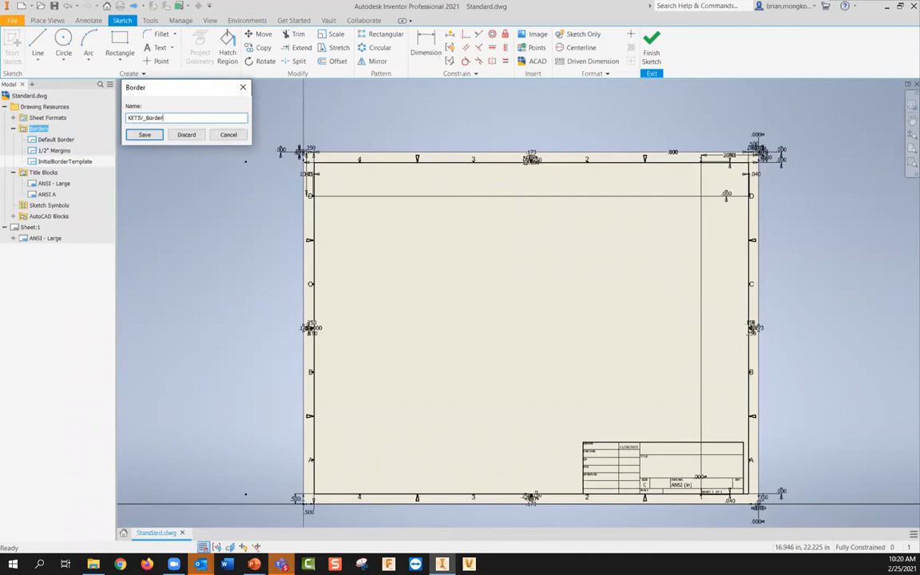
{"action": "key", "text": "Return"}
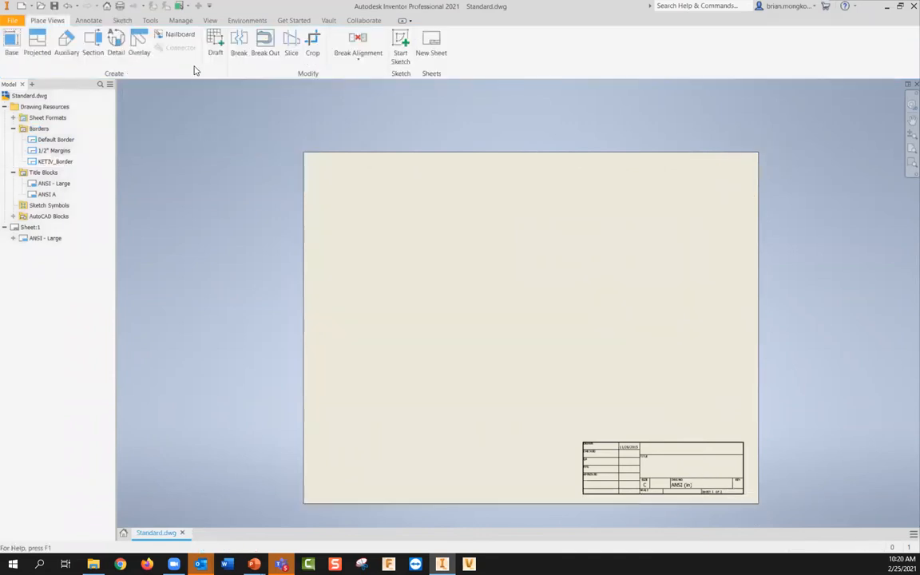
{"action": "double_click", "coordinate": [49, 161]}
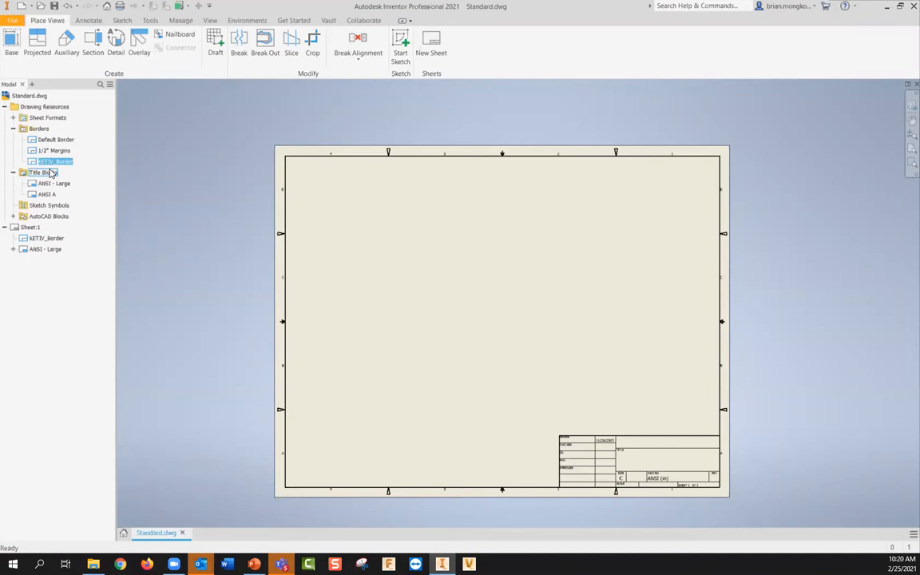
{"action": "middle_click_drag", "start_coordinate": [506, 309], "coordinate": [488, 306]}
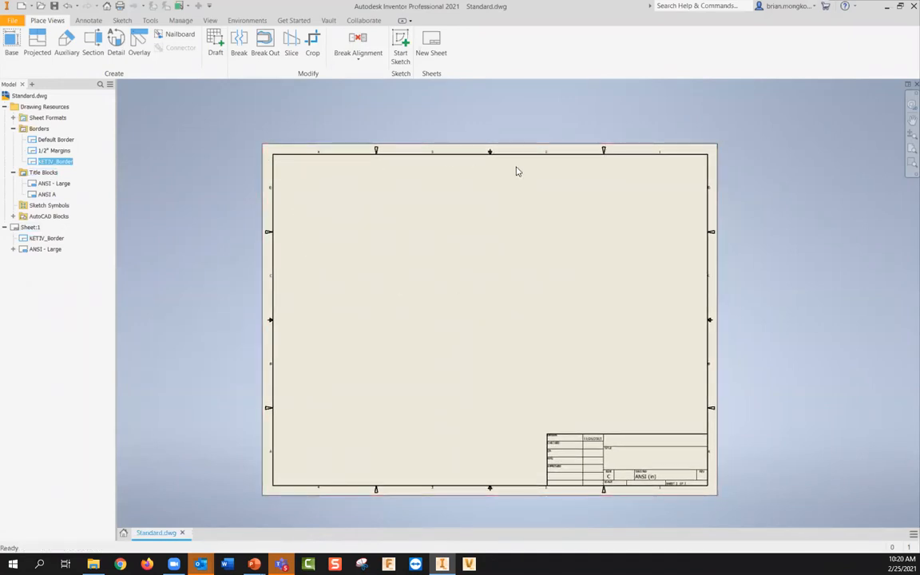
{"action": "left_click", "coordinate": [42, 129]}
{"action": "right_click", "coordinate": [44, 130]}
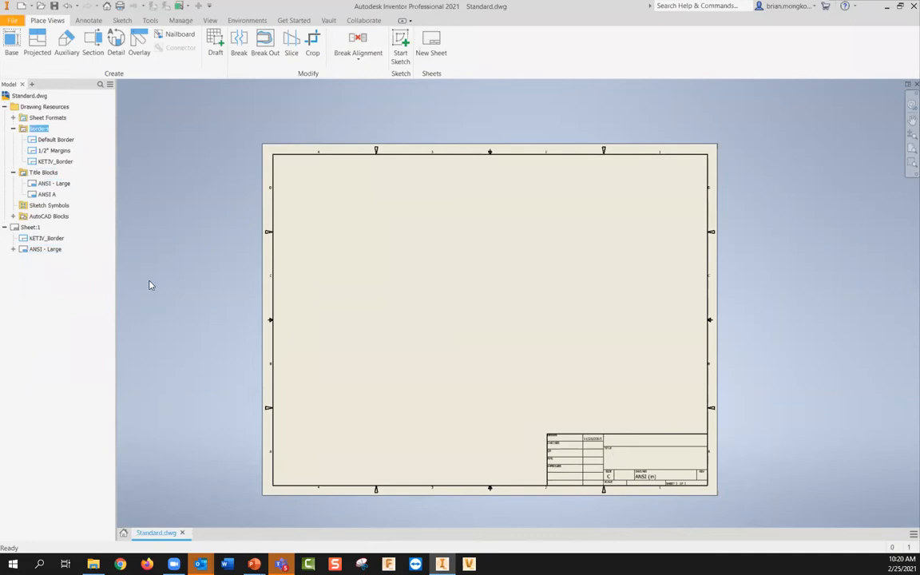
Delete the ANSI - Large title block from Sheet:1 and insert it again from the drawing resources.
{"action": "left_click", "coordinate": [42, 250]}
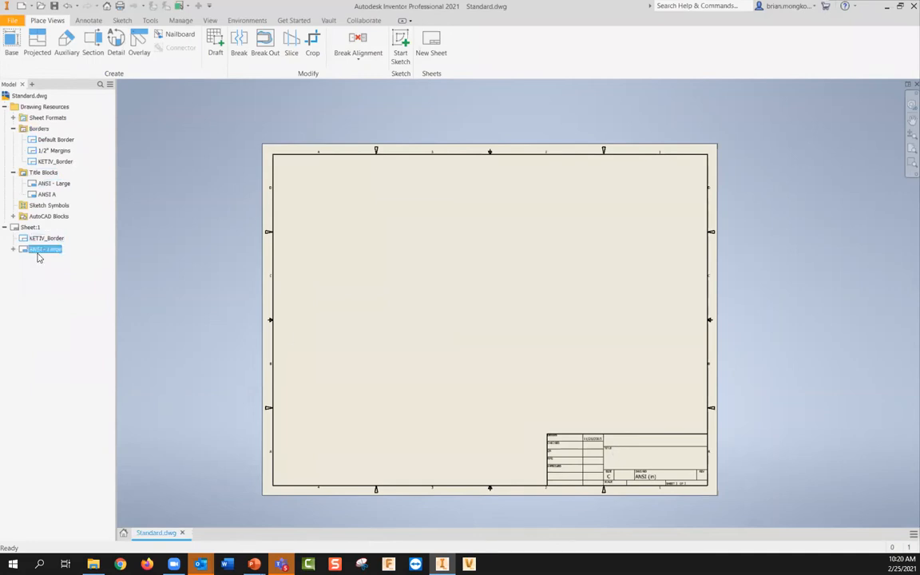
{"action": "key", "text": "Delete"}
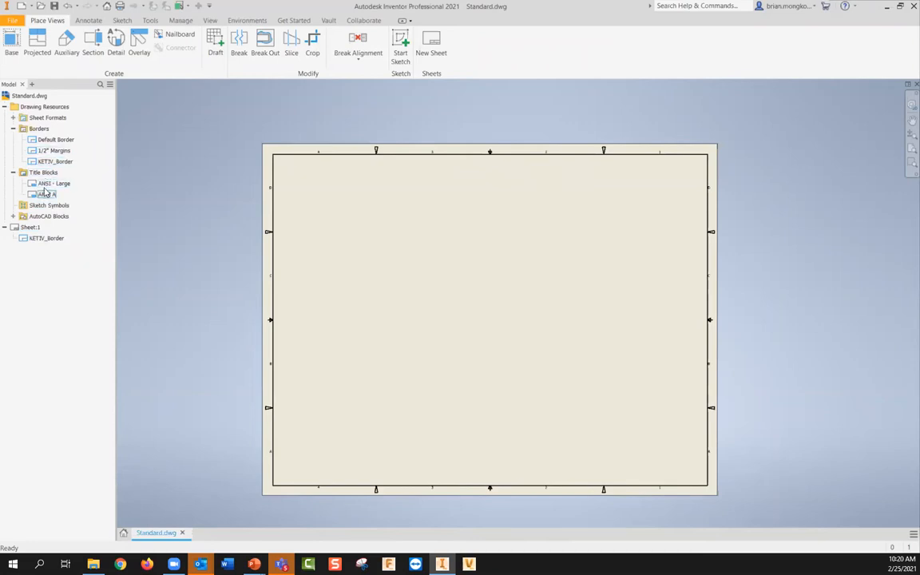
{"action": "left_click_drag", "start_coordinate": [54, 183], "coordinate": [465, 403]}
Open the definition of the ANSI - Large title block on Sheet:1 for editing.
{"action": "left_click", "coordinate": [47, 249]}
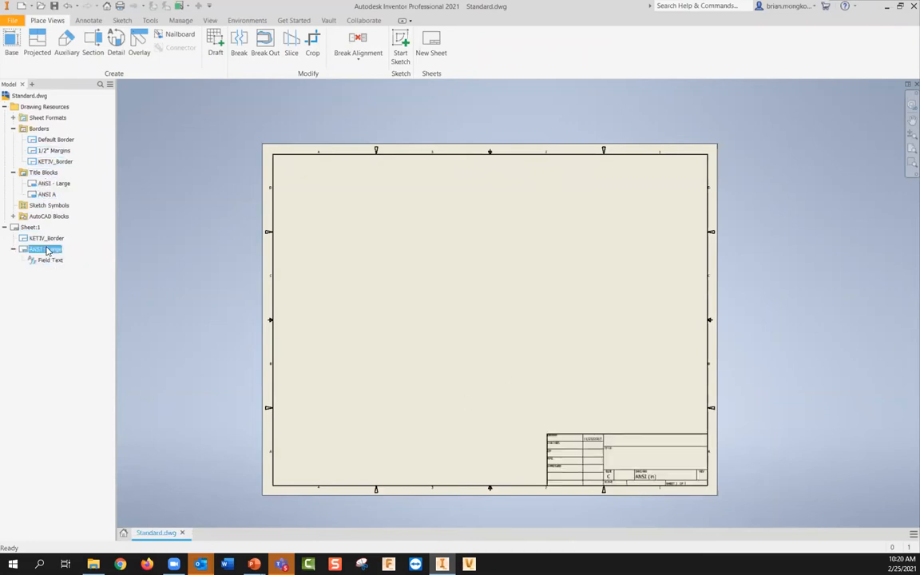
{"action": "right_click", "coordinate": [42, 252]}
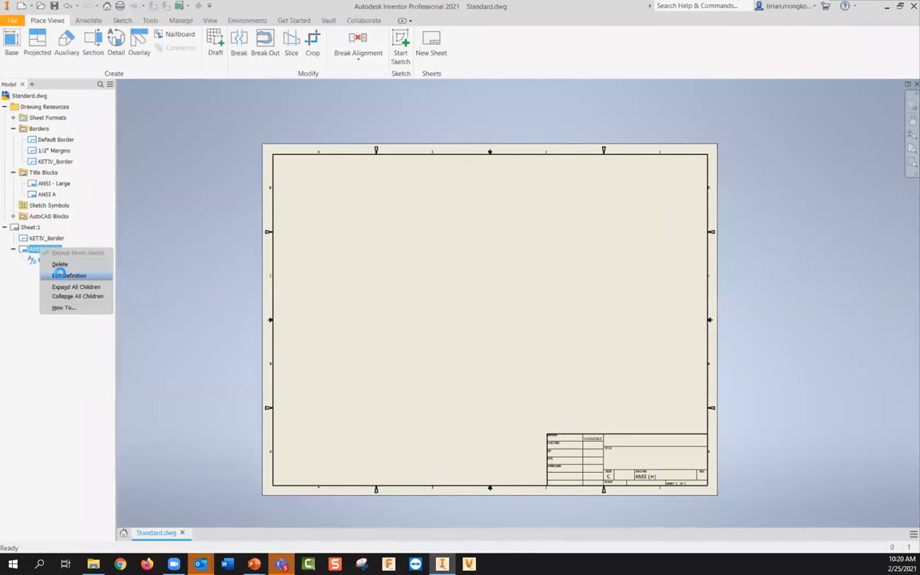
{"action": "left_click", "coordinate": [60, 274]}
{"action": "middle_click_drag", "start_coordinate": [511, 345], "coordinate": [398, 245]}
{"action": "scroll", "coordinate": [479, 354], "scroll_direction": "up", "scroll_amount": 5}
{"action": "key", "text": "Home"}
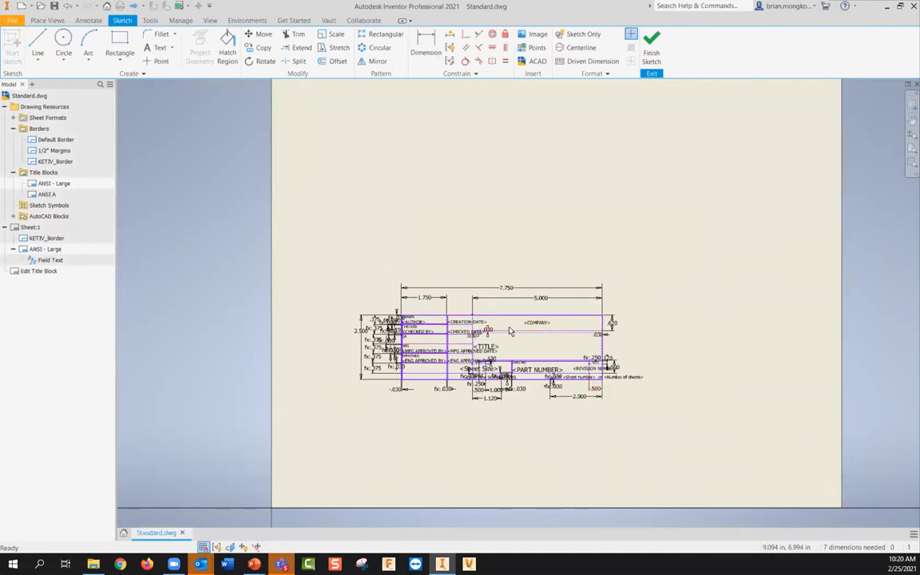
Examine the property fields, labels and dimensions in the ANSI - Large title block sketch, and finish the sketch without editing it.
{"action": "scroll", "coordinate": [460, 332], "scroll_direction": "down", "scroll_amount": 2}
{"action": "scroll", "coordinate": [461, 372], "scroll_direction": "down", "scroll_amount": 1}
{"action": "scroll", "coordinate": [461, 372], "scroll_direction": "down", "scroll_amount": 1}
{"action": "middle_click_drag", "start_coordinate": [488, 375], "coordinate": [513, 369]}
{"action": "middle_click_drag", "start_coordinate": [447, 392], "coordinate": [422, 395]}
{"action": "middle_click_drag", "start_coordinate": [639, 447], "coordinate": [610, 442]}
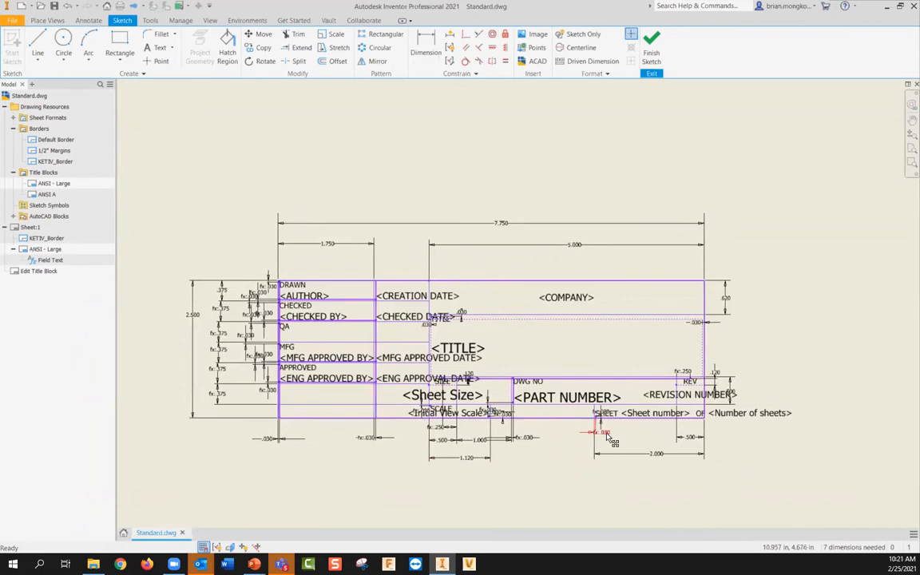
{"action": "scroll", "coordinate": [594, 434], "scroll_direction": "down", "scroll_amount": 2}
{"action": "middle_click_drag", "start_coordinate": [484, 405], "coordinate": [578, 418]}
{"action": "scroll", "coordinate": [578, 418], "scroll_direction": "up", "scroll_amount": 2}
{"action": "left_click", "coordinate": [445, 286]}
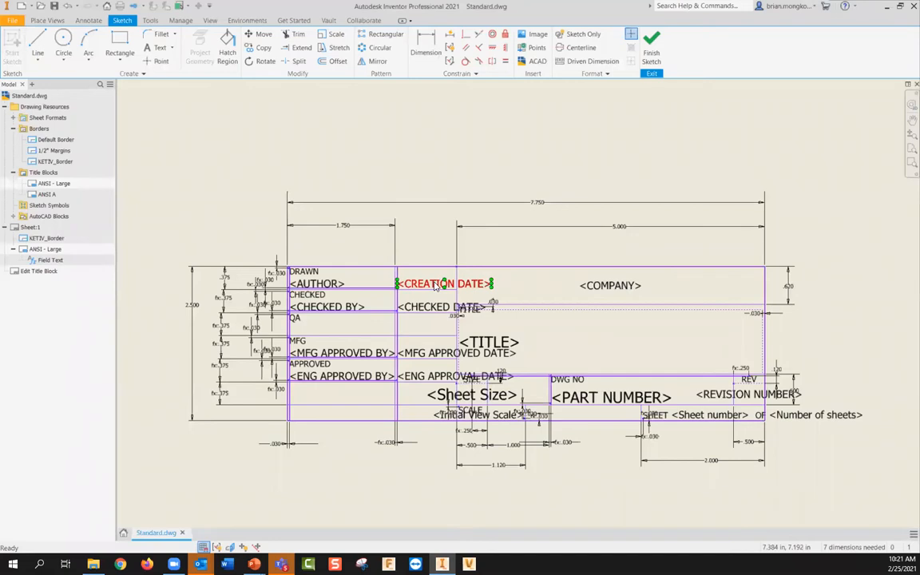
{"action": "middle_click_drag", "start_coordinate": [599, 350], "coordinate": [606, 358]}
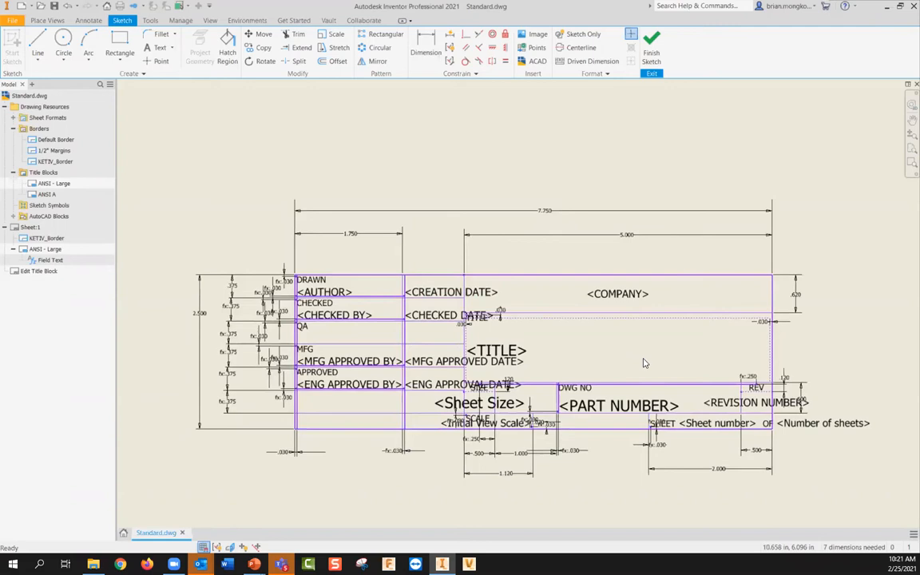
{"action": "scroll", "coordinate": [531, 367], "scroll_direction": "down", "scroll_amount": 3}
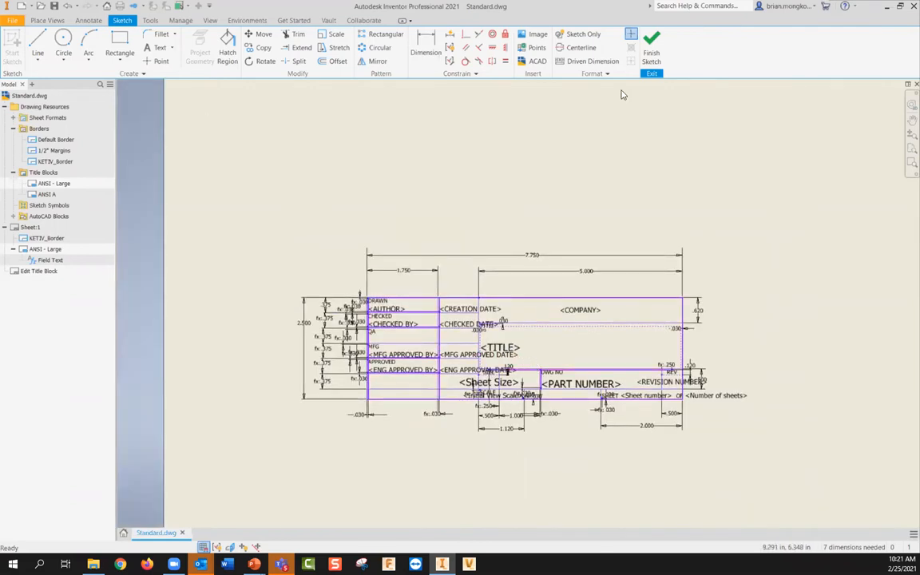
{"action": "left_click", "coordinate": [650, 45]}
{"action": "left_click", "coordinate": [358, 264]}
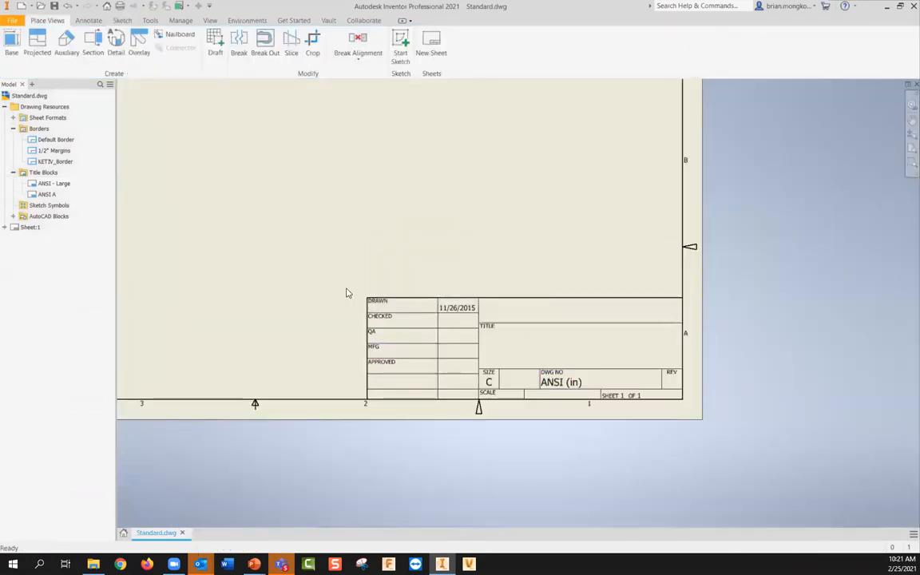
Delete the ANSI - Large title block from Sheet:1.
{"action": "left_click", "coordinate": [5, 227]}
{"action": "left_click", "coordinate": [40, 248]}
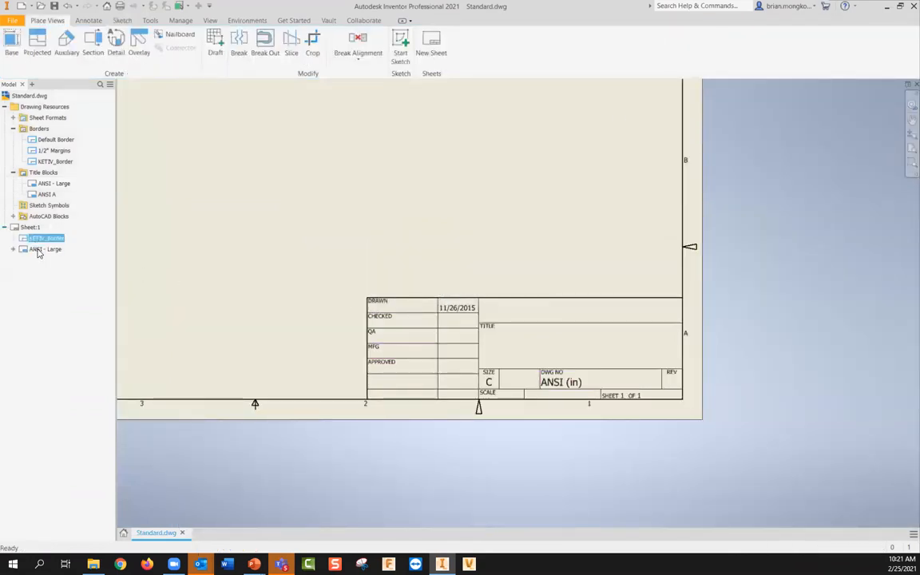
{"action": "key", "text": "Delete"}
Define a new title block and draw a rectangle 5 in wide and 3 in high in its sketch.
{"action": "middle_click_drag", "start_coordinate": [200, 242], "coordinate": [364, 359]}
{"action": "scroll", "coordinate": [295, 301], "scroll_direction": "down", "scroll_amount": 3}
{"action": "right_click", "coordinate": [43, 173]}
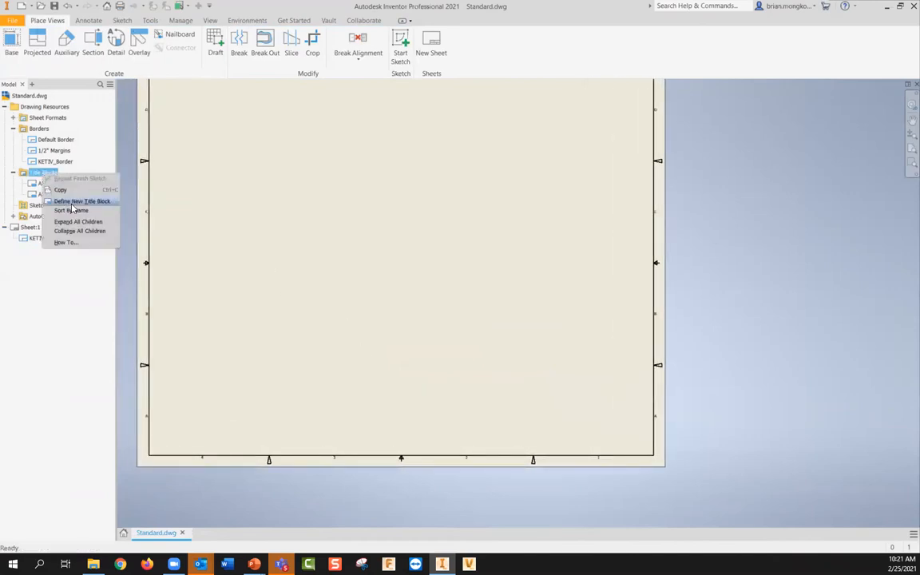
{"action": "left_click", "coordinate": [80, 201]}
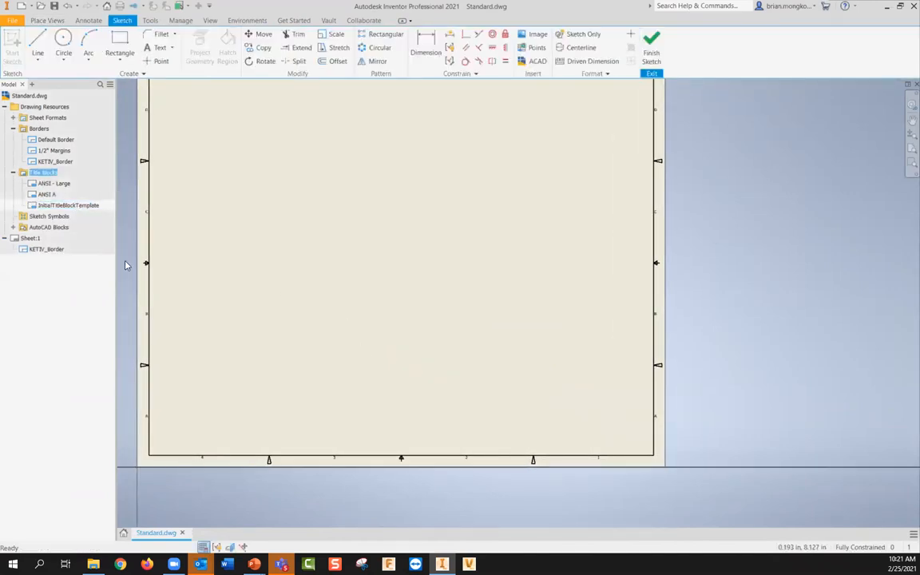
{"action": "left_click", "coordinate": [121, 44]}
{"action": "left_click", "coordinate": [317, 276]}
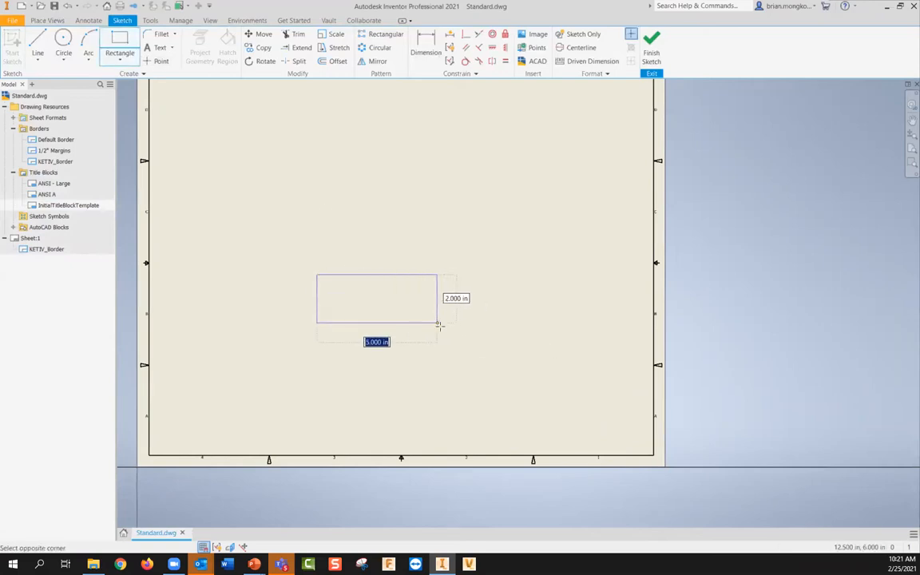
{"action": "type", "text": "5"}
{"action": "key", "text": "Tab"}
{"action": "type", "text": "1"}
{"action": "key", "text": "Return"}
{"action": "scroll", "coordinate": [395, 346], "scroll_direction": "up", "scroll_amount": 3}
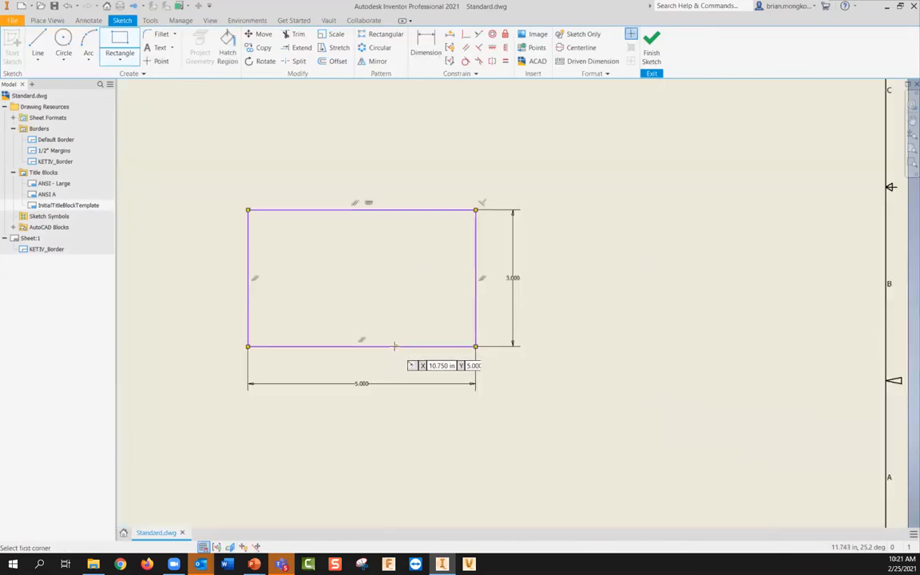
Divide the title block rectangle into four equal cells with a vertical and a horizontal center line.
{"action": "middle_click_drag", "start_coordinate": [420, 347], "coordinate": [432, 350]}
{"action": "left_click", "coordinate": [38, 42]}
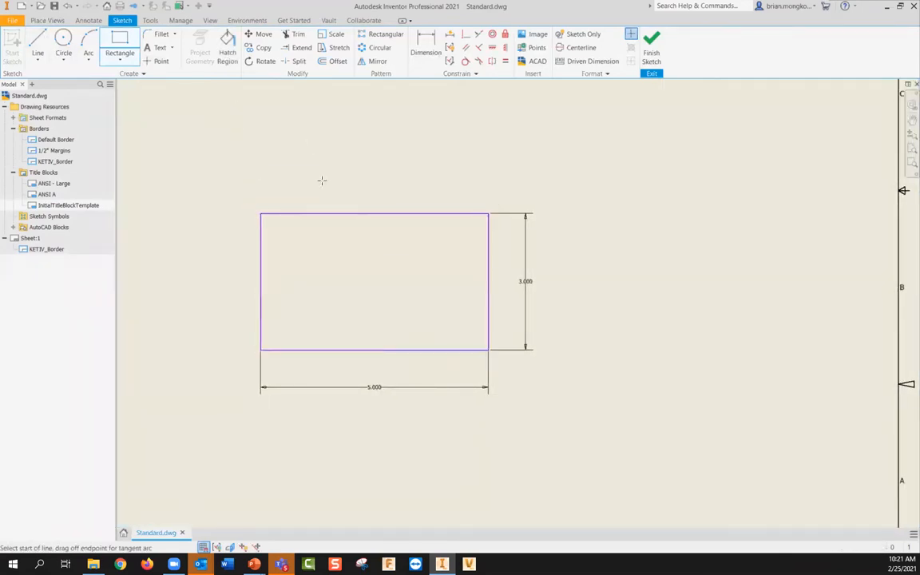
{"action": "left_click", "coordinate": [375, 213]}
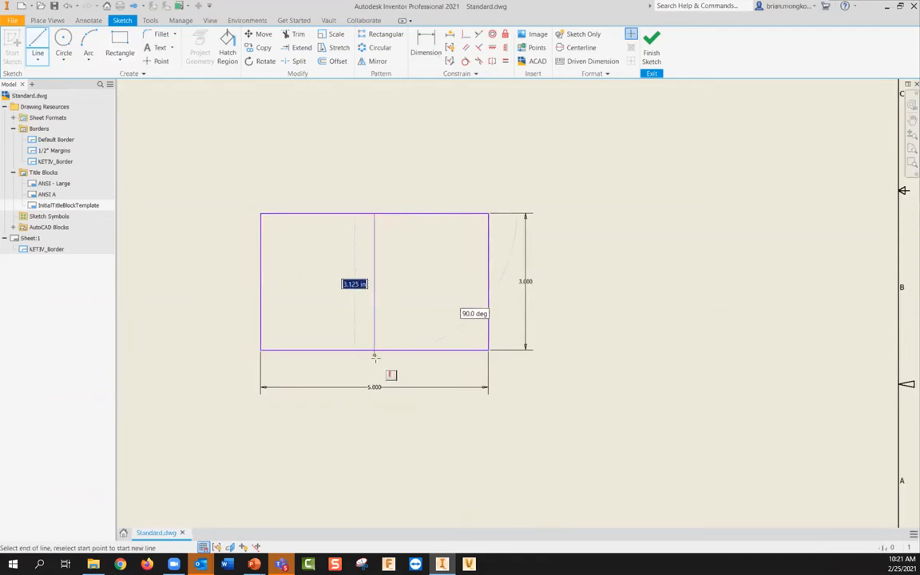
{"action": "double_click", "coordinate": [376, 349]}
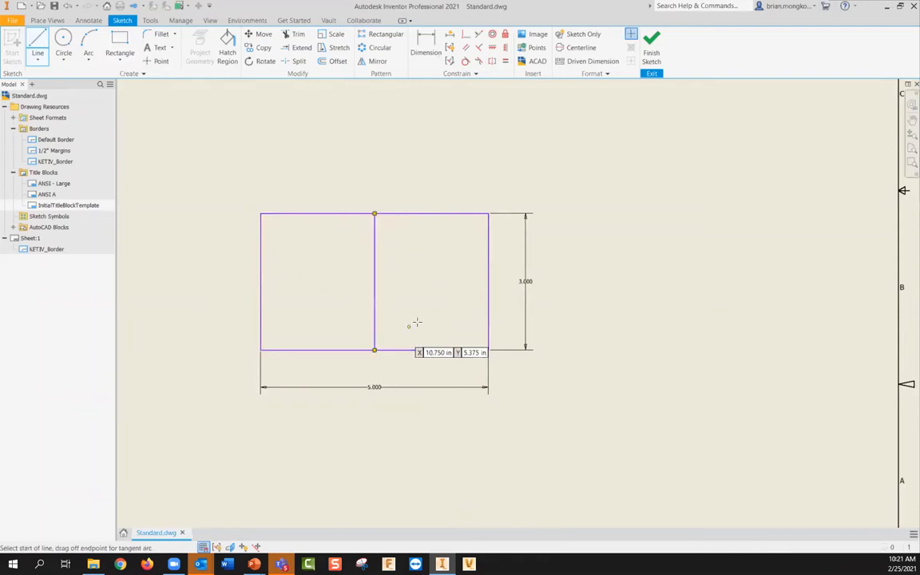
{"action": "left_click", "coordinate": [259, 281]}
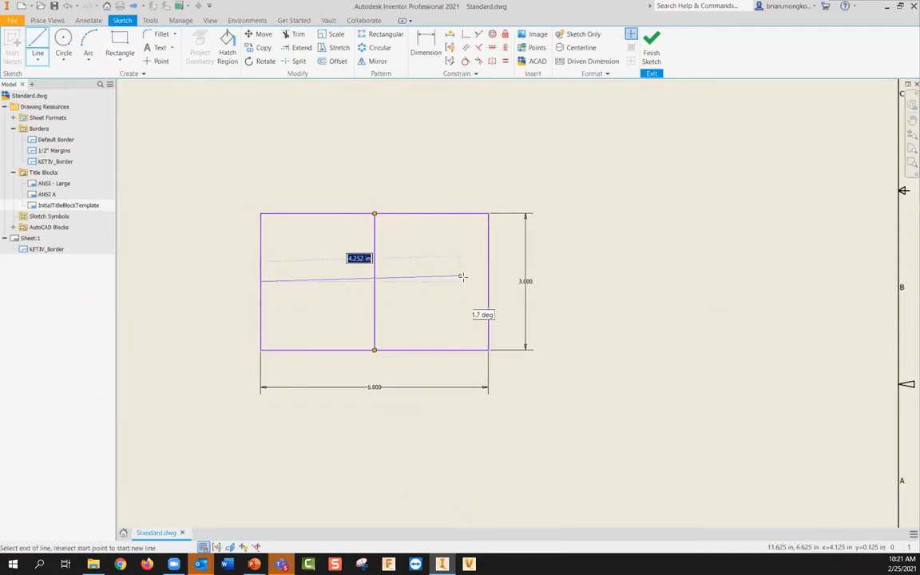
{"action": "double_click", "coordinate": [489, 280]}
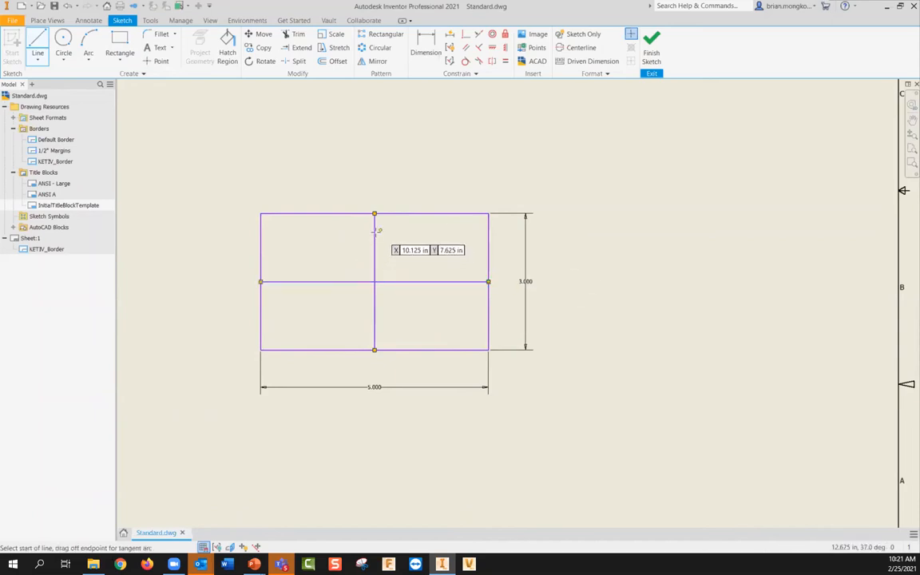
Draw a horizontal line across the upper-right cell and dimension it 0.5 in below the rectangle's top edge.
{"action": "left_click", "coordinate": [374, 233]}
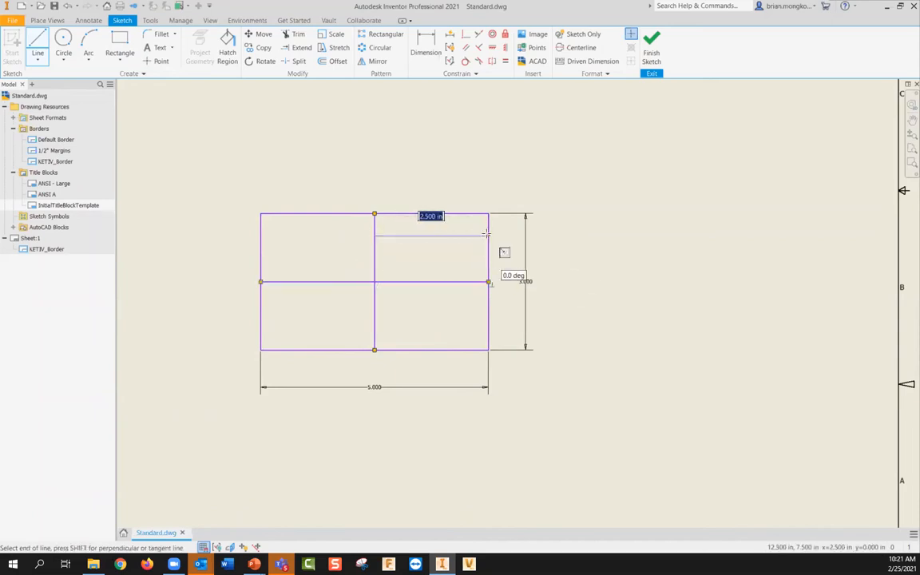
{"action": "left_click", "coordinate": [487, 235]}
{"action": "key", "text": "d"}
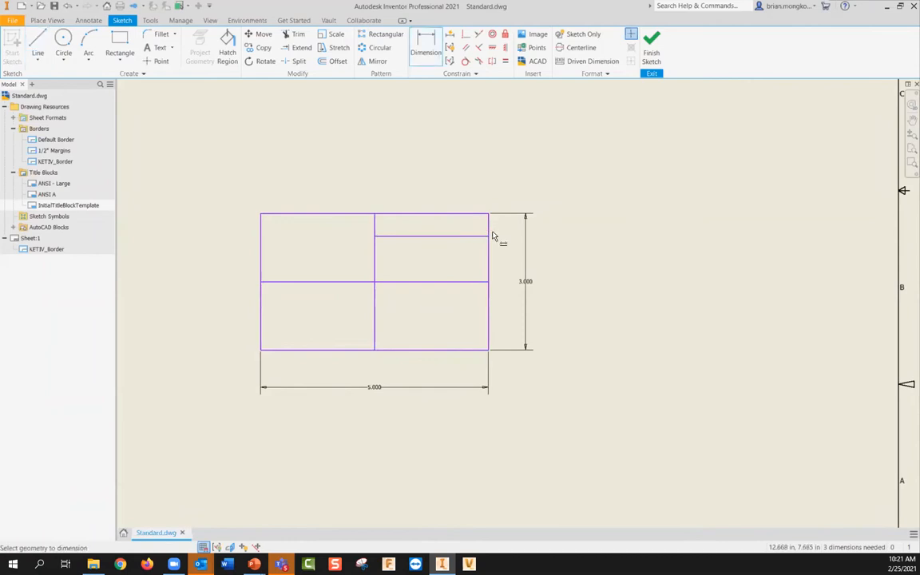
{"action": "left_click", "coordinate": [488, 235]}
{"action": "left_click", "coordinate": [489, 214]}
{"action": "left_click", "coordinate": [496, 227]}
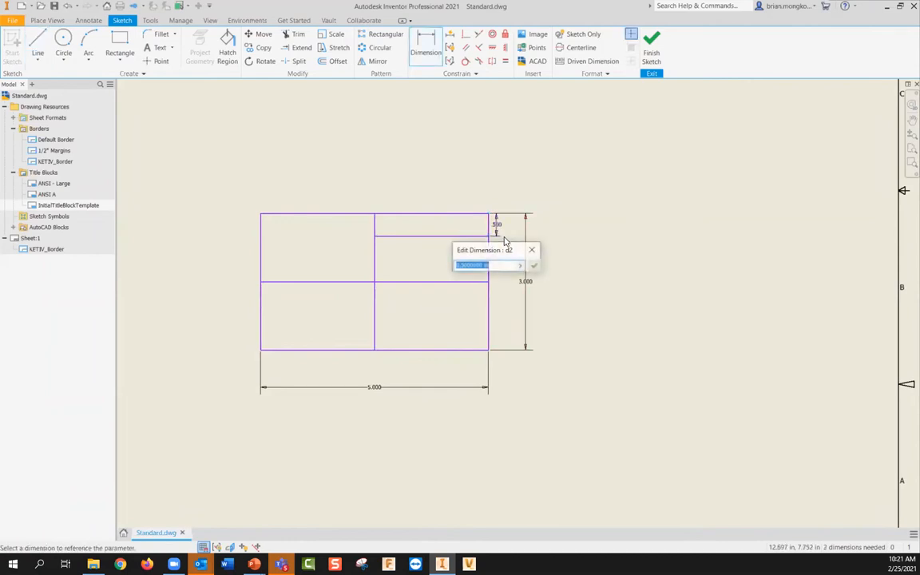
{"action": "key", "text": "Return"}
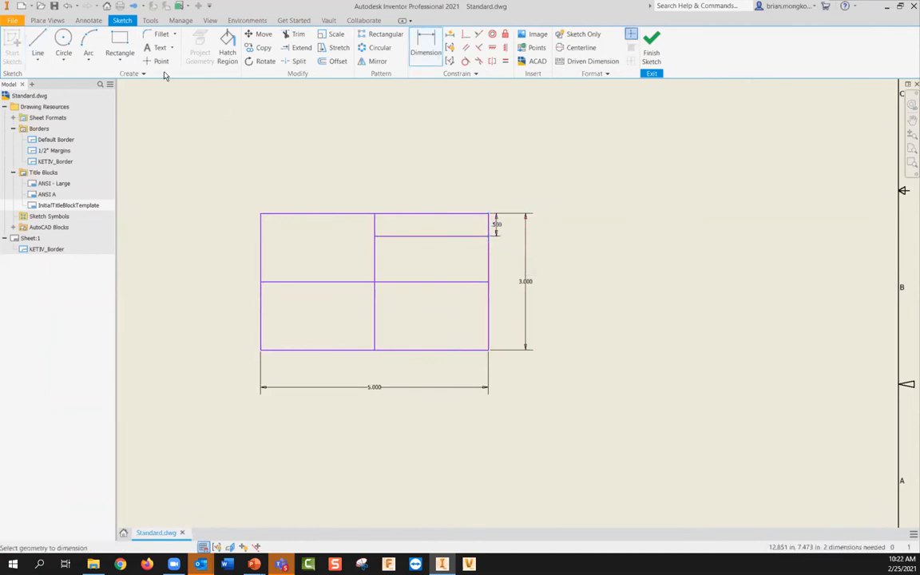
Draw a second horizontal line across the upper-right cell and dimension it 0.5 in below the first one.
{"action": "left_click", "coordinate": [38, 44]}
{"action": "left_click", "coordinate": [374, 258]}
{"action": "left_click", "coordinate": [488, 259]}
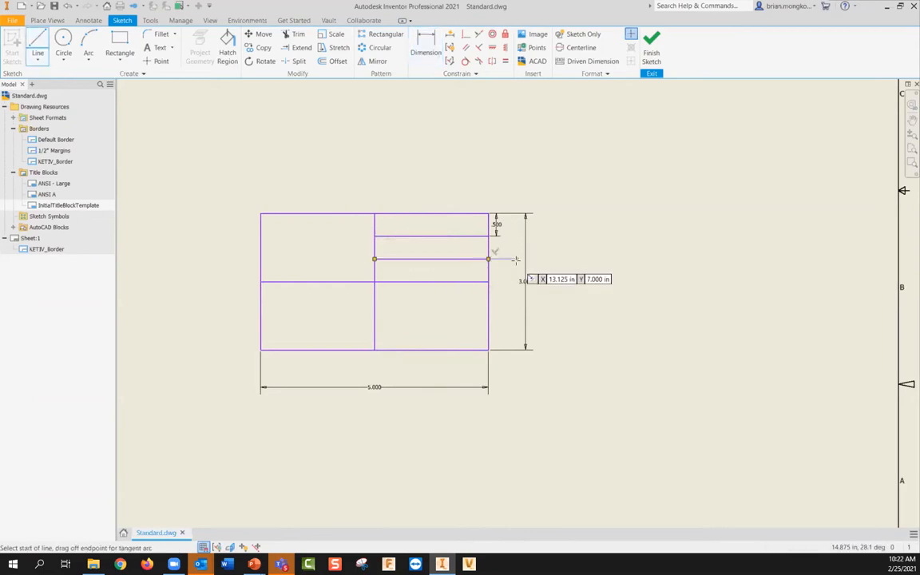
{"action": "key", "text": "d"}
{"action": "left_click", "coordinate": [488, 236]}
{"action": "left_click", "coordinate": [488, 259]}
{"action": "left_click", "coordinate": [500, 251]}
{"action": "key", "text": "Return"}
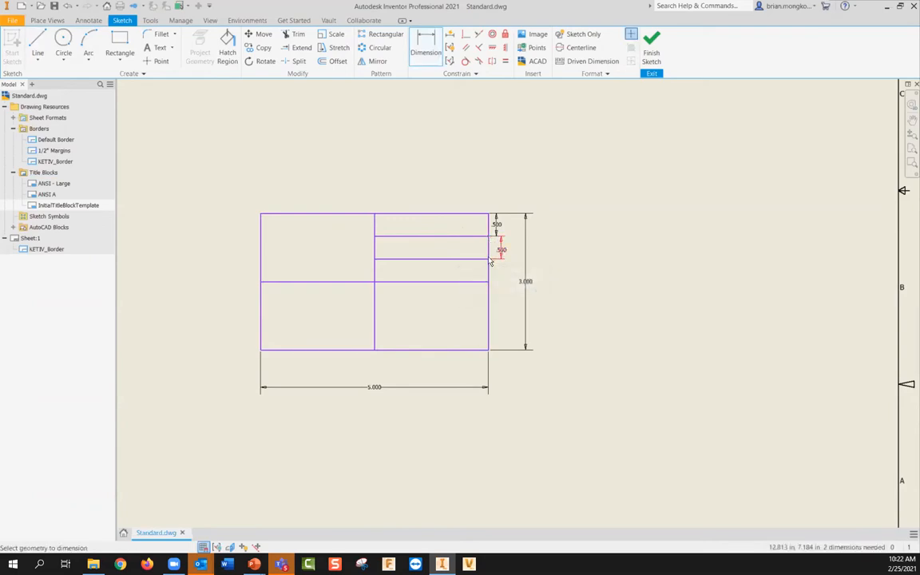
Draw a horizontal line across the lower-right cell and trim its overhang beyond the rectangle's right edge.
{"action": "left_click", "coordinate": [38, 44]}
{"action": "left_click", "coordinate": [374, 299]}
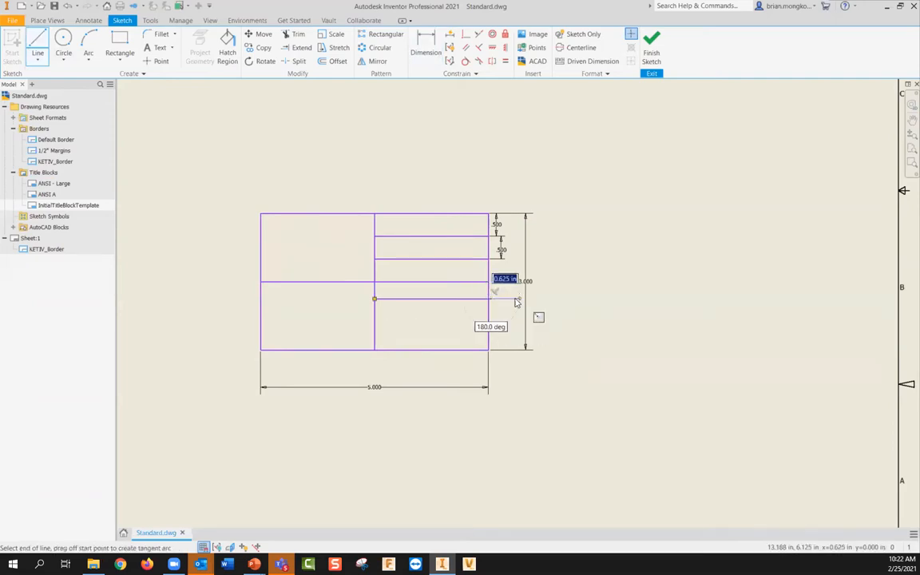
{"action": "scroll", "coordinate": [489, 301], "scroll_direction": "up", "scroll_amount": 5}
{"action": "left_click", "coordinate": [292, 38]}
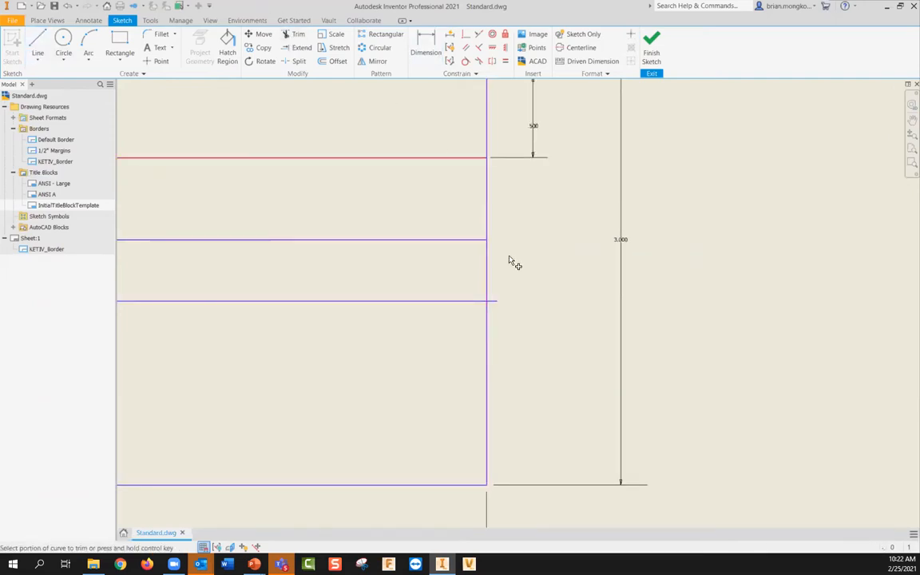
{"action": "left_click", "coordinate": [497, 302]}
Dimension the new lower-right line 0.5 in below the horizontal center line.
{"action": "scroll", "coordinate": [564, 292], "scroll_direction": "down", "scroll_amount": 2}
{"action": "key", "text": "d"}
{"action": "left_click", "coordinate": [519, 261]}
{"action": "left_click", "coordinate": [539, 282]}
{"action": "type", "text": ".5"}
{"action": "key", "text": "Return"}
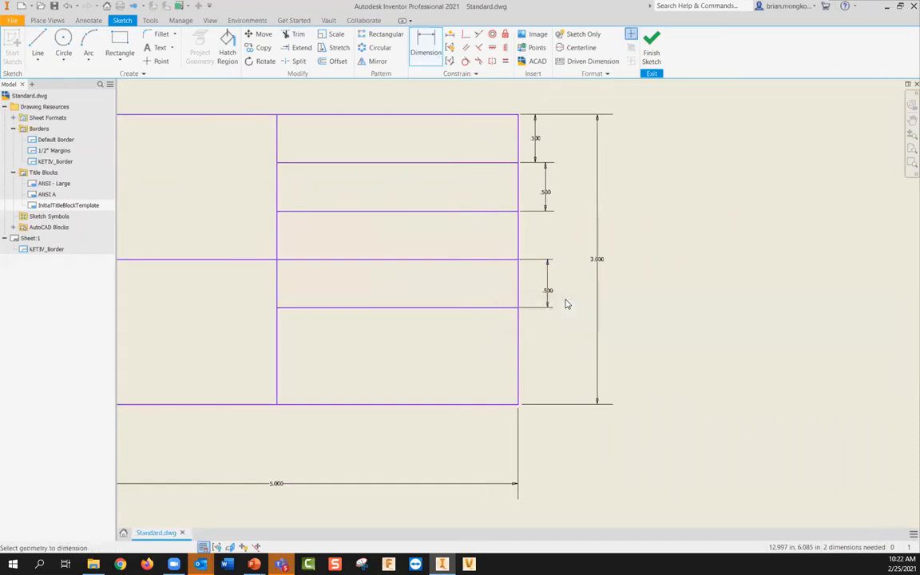
Draw another horizontal line across the lower-right cell and dimension it 0.5 in below the previous line.
{"action": "left_click", "coordinate": [38, 44]}
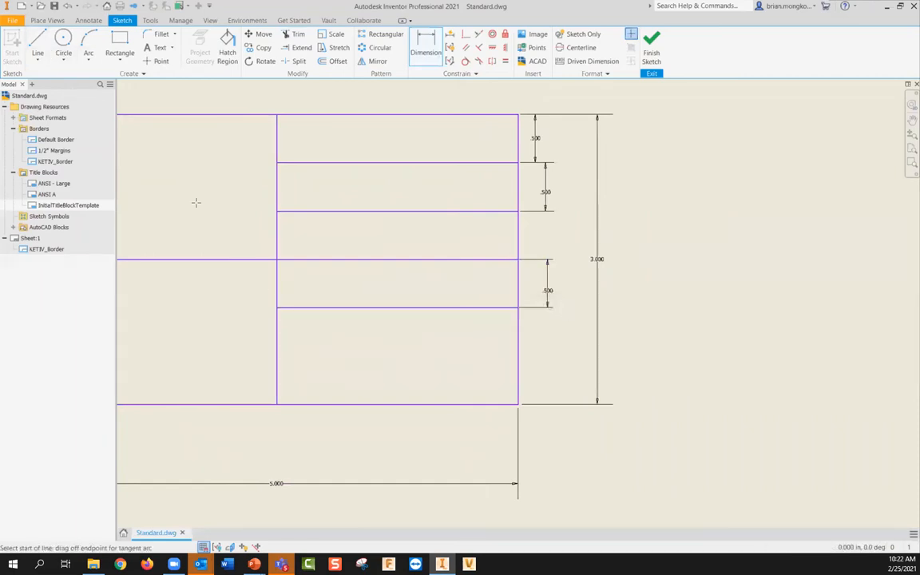
{"action": "left_click", "coordinate": [275, 343]}
{"action": "left_click", "coordinate": [518, 343]}
{"action": "key", "text": "Escape"}
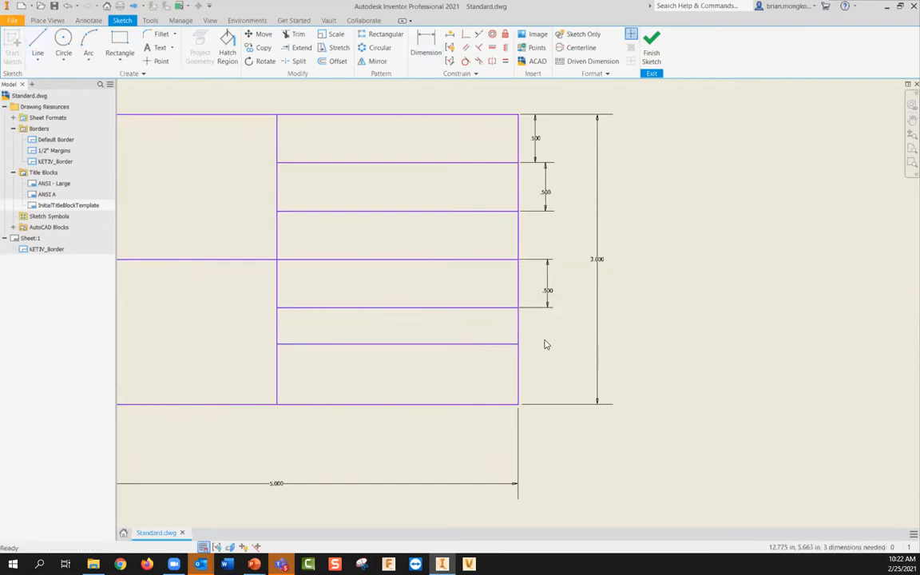
{"action": "key", "text": "d"}
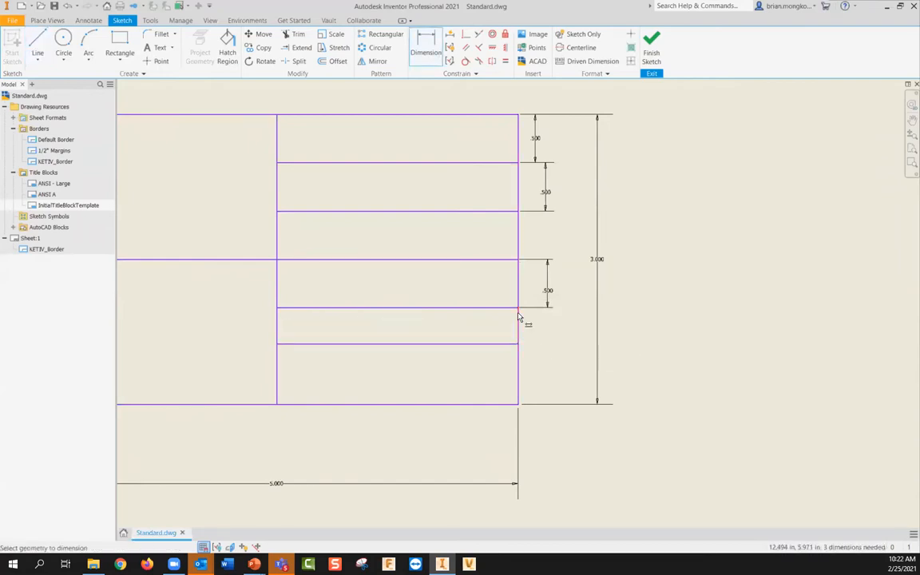
{"action": "left_click", "coordinate": [542, 333]}
{"action": "type", "text": ".5"}
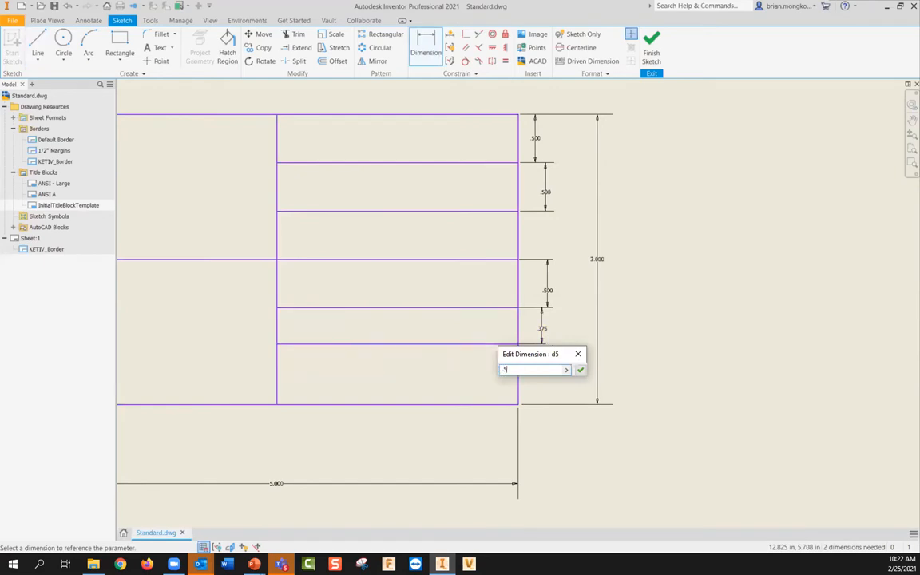
{"action": "key", "text": "Return"}
Draw a full-height vertical line through the right half, about 0.75 in from the rectangle's right edge.
{"action": "scroll", "coordinate": [630, 331], "scroll_direction": "down", "scroll_amount": 5}
{"action": "scroll", "coordinate": [541, 288], "scroll_direction": "up", "scroll_amount": 6}
{"action": "scroll", "coordinate": [538, 309], "scroll_direction": "down", "scroll_amount": 5}
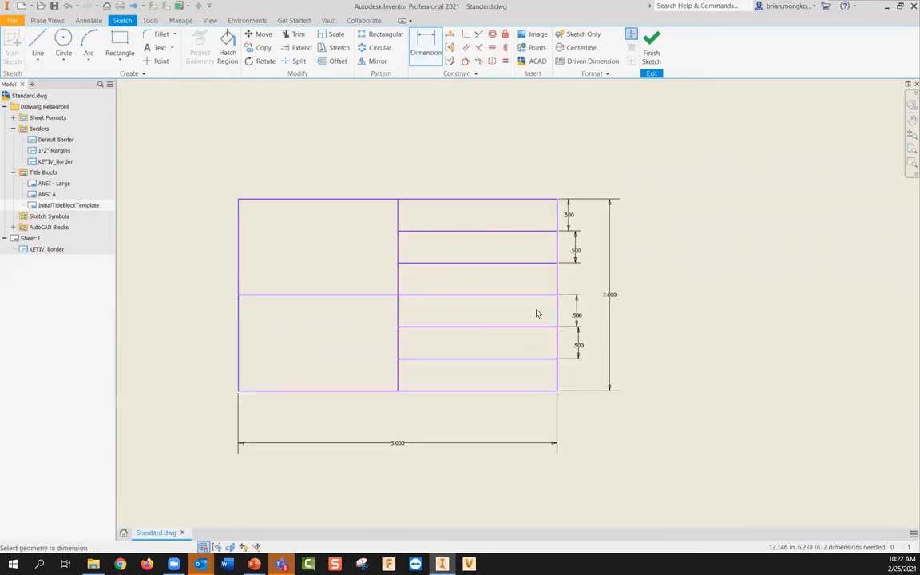
{"action": "middle_click_drag", "start_coordinate": [546, 312], "coordinate": [576, 320]}
{"action": "left_click", "coordinate": [37, 44]}
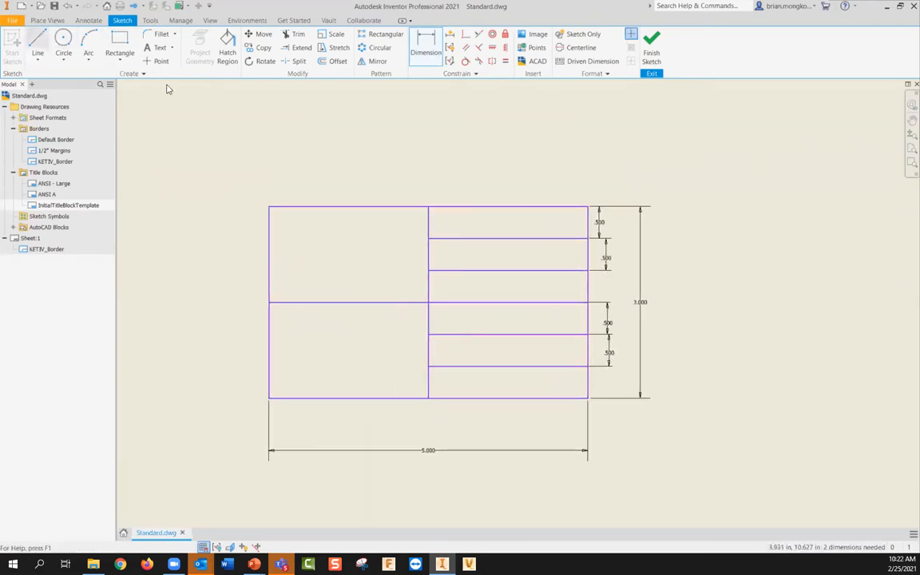
{"action": "left_click", "coordinate": [541, 206]}
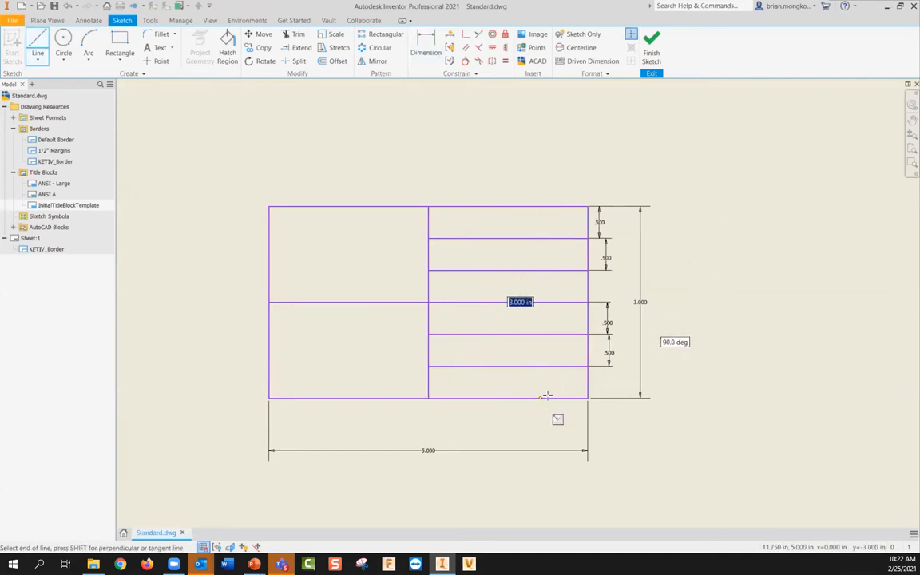
{"action": "left_click", "coordinate": [540, 397]}
{"action": "key", "text": "Escape"}
{"action": "key", "text": "d"}
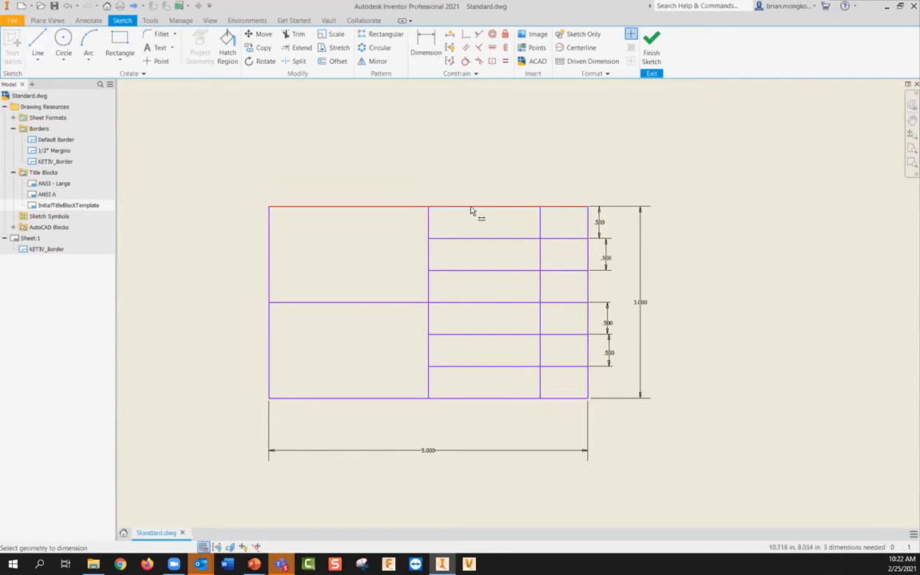
Draw a second full-height vertical line through the right half, about 0.75 in from the vertical center line.
{"action": "left_click", "coordinate": [40, 40]}
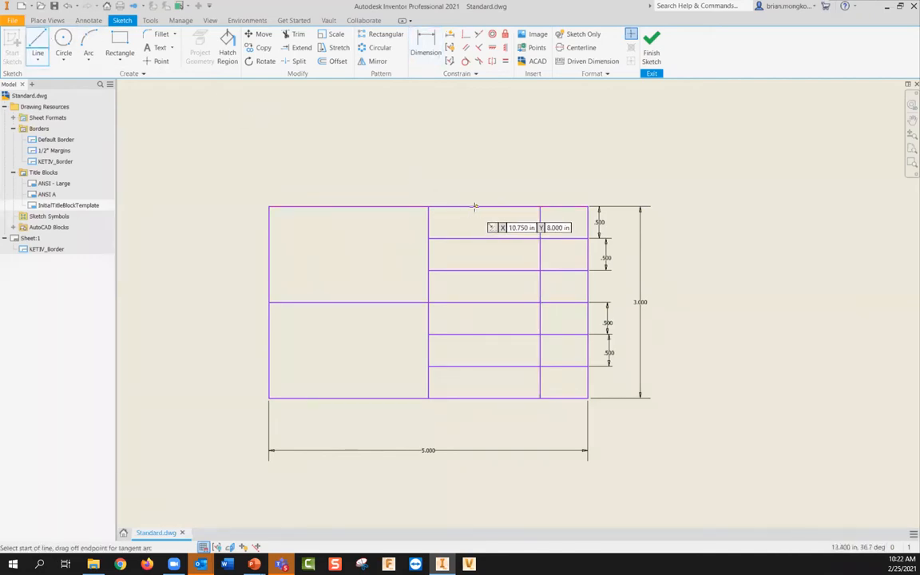
{"action": "left_click", "coordinate": [476, 207]}
{"action": "left_click", "coordinate": [477, 397]}
{"action": "key", "text": "Escape"}
{"action": "key", "text": "Escape"}
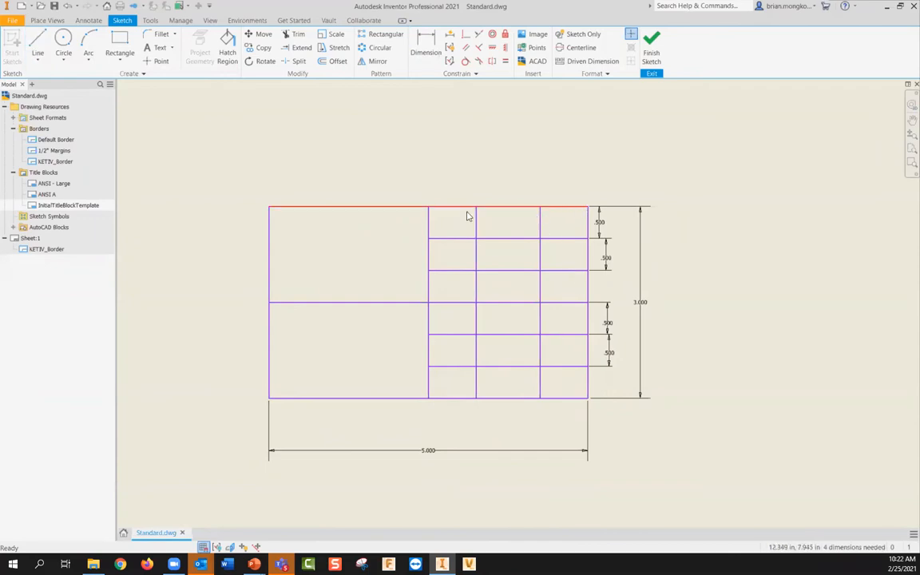
Dimension the two outer columns of the right half, setting each width to 2.5/3 in.
{"action": "middle_click_drag", "start_coordinate": [550, 239], "coordinate": [521, 261]}
{"action": "key", "text": "d"}
{"action": "left_click", "coordinate": [549, 229]}
{"action": "left_click", "coordinate": [538, 212]}
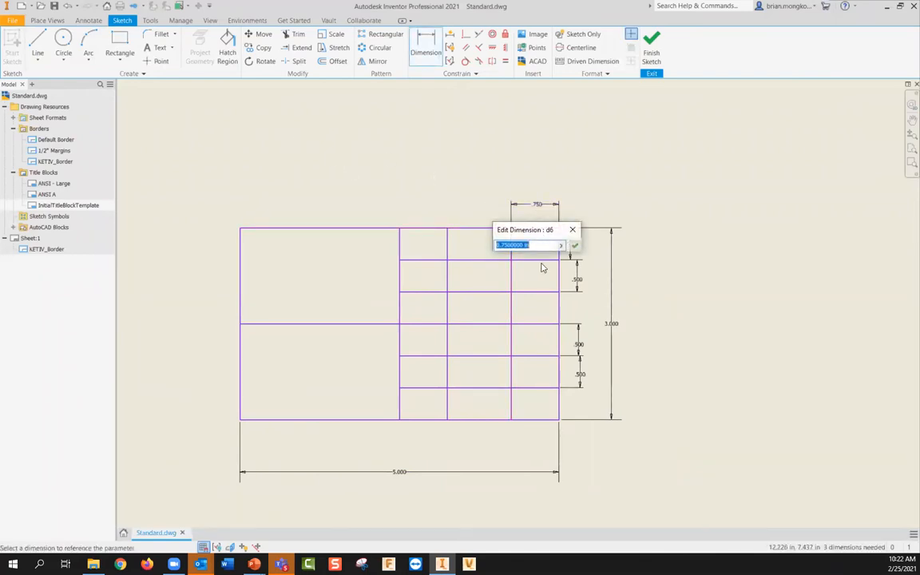
{"action": "type", "text": "2.5/3"}
{"action": "key", "text": "Return"}
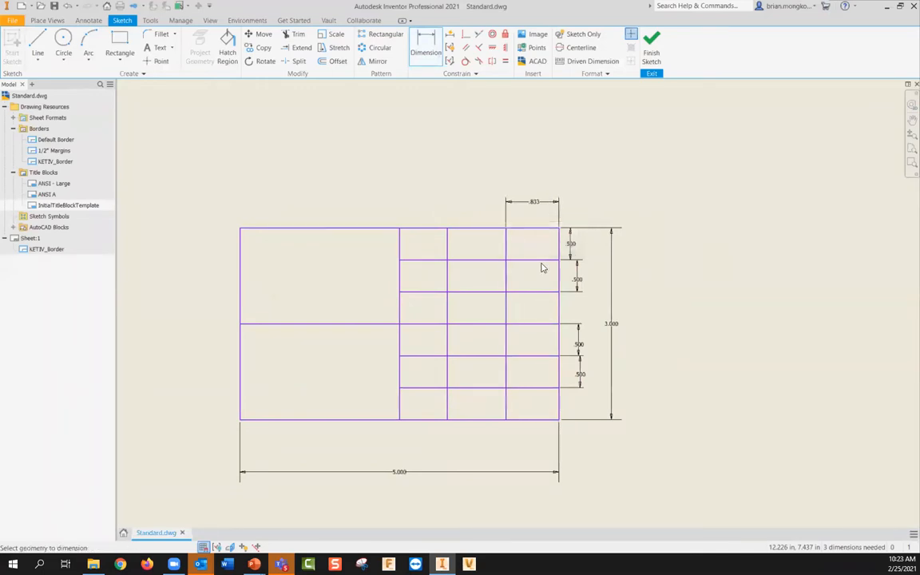
{"action": "left_click", "coordinate": [446, 233]}
{"action": "left_click", "coordinate": [429, 208]}
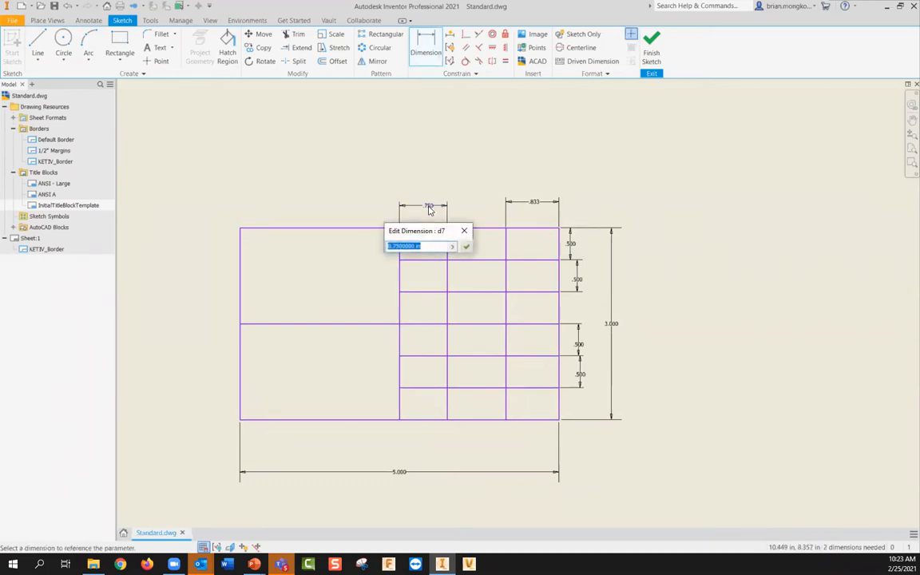
{"action": "type", "text": "2.5/3"}
{"action": "key", "text": "Return"}
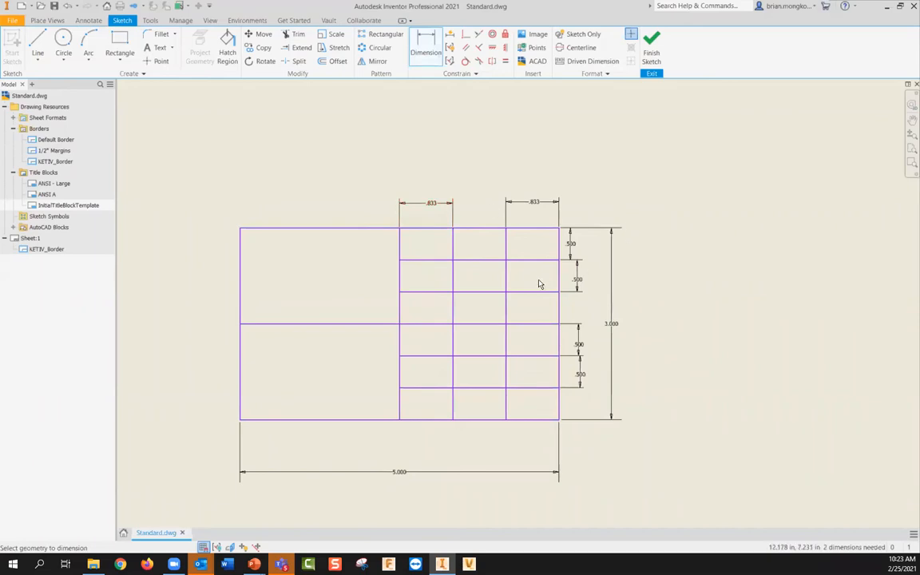
Trim the two column lines out of the bottom row of the right half, leaving one wide cell.
{"action": "middle_click_drag", "start_coordinate": [539, 283], "coordinate": [562, 294]}
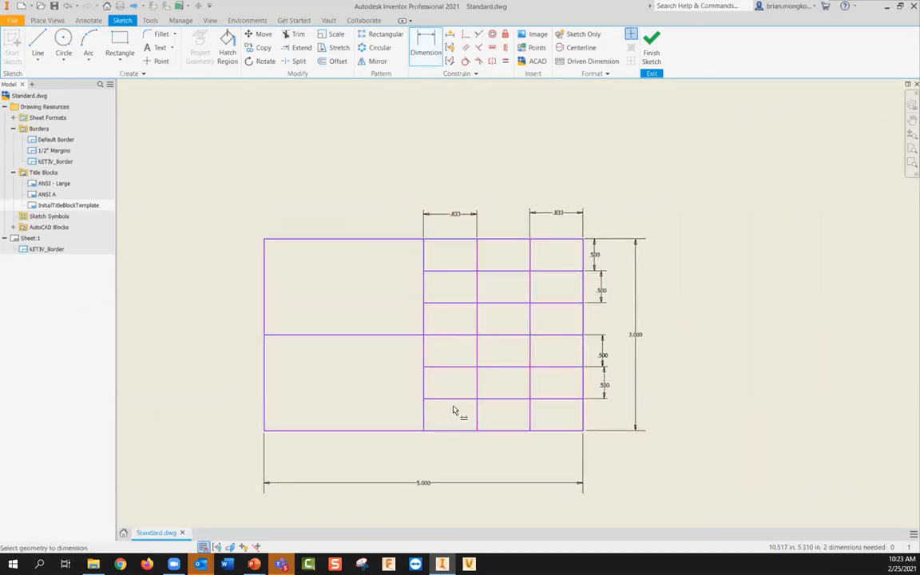
{"action": "left_click", "coordinate": [294, 35]}
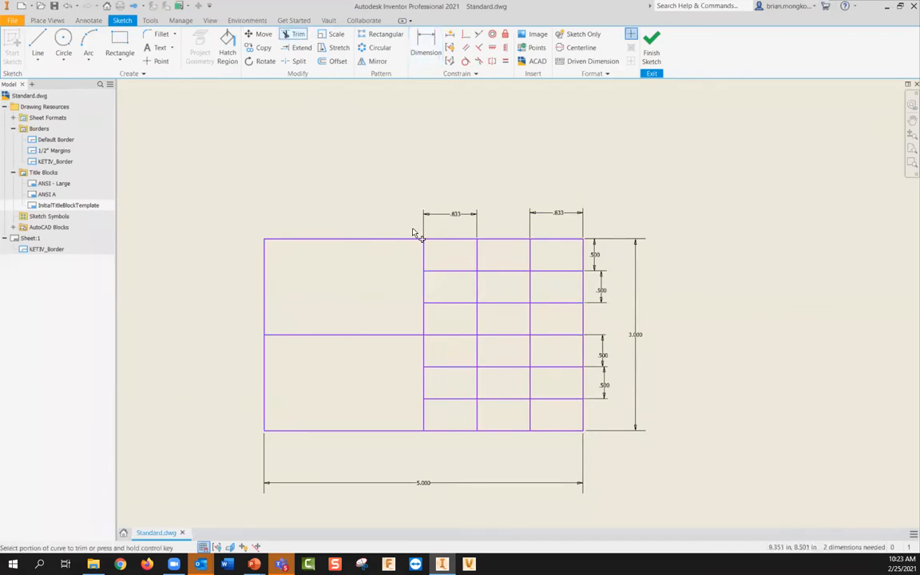
{"action": "left_click", "coordinate": [530, 418]}
{"action": "left_click", "coordinate": [476, 415]}
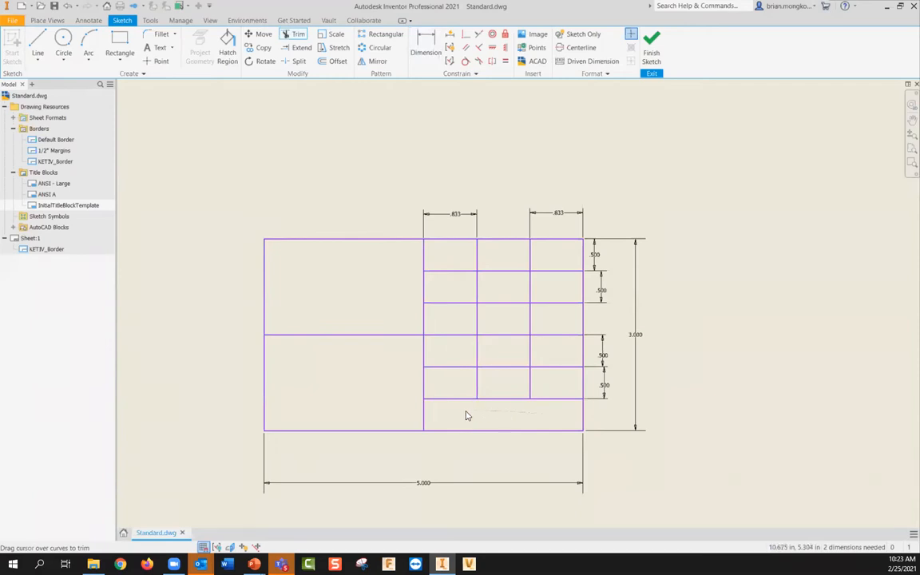
{"action": "key", "text": "Escape"}
Draw two horizontal lines across the left half's lower area, extending the two lowest row lines of the right half to the left edge.
{"action": "middle_click_drag", "start_coordinate": [494, 407], "coordinate": [518, 390]}
{"action": "left_click", "coordinate": [43, 42]}
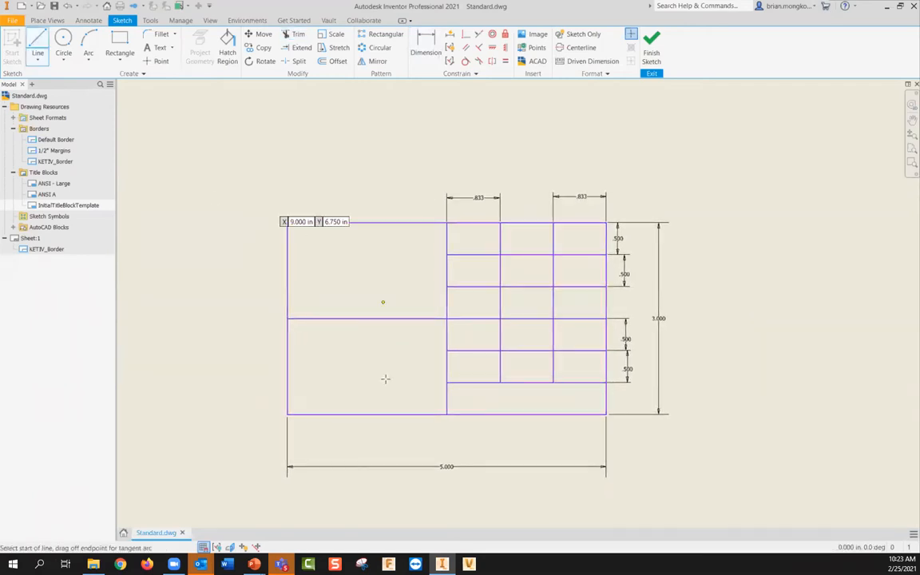
{"action": "left_click", "coordinate": [447, 350]}
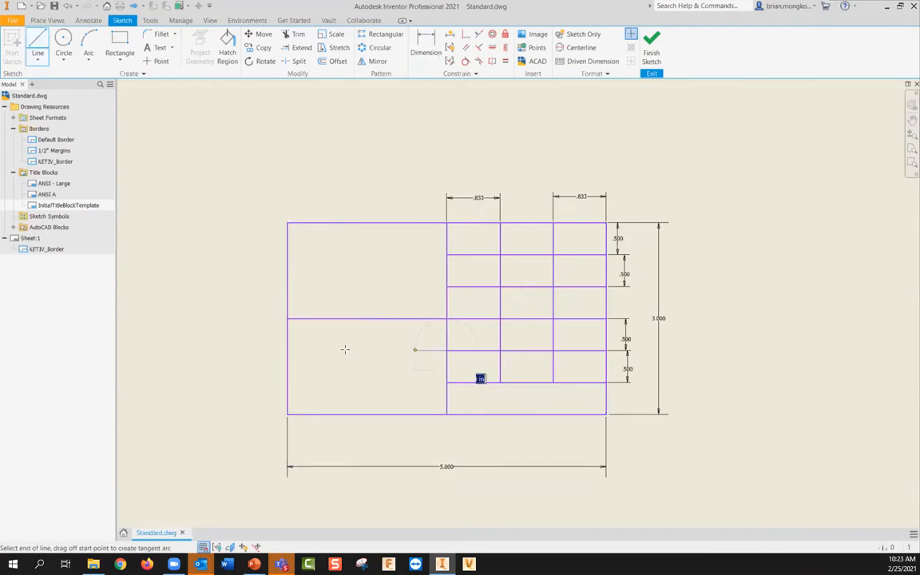
{"action": "left_click", "coordinate": [285, 349]}
{"action": "key", "text": "Escape"}
{"action": "left_click", "coordinate": [38, 43]}
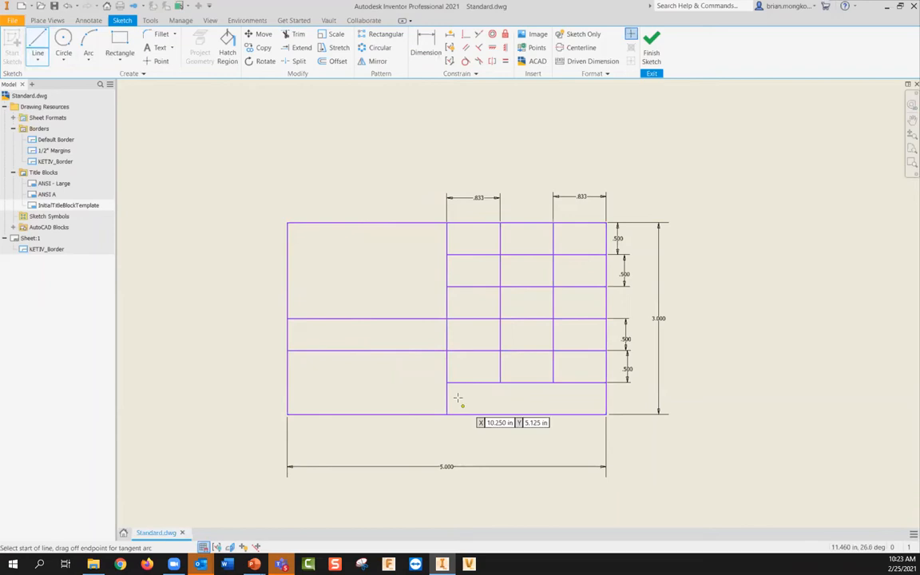
{"action": "left_click", "coordinate": [447, 381]}
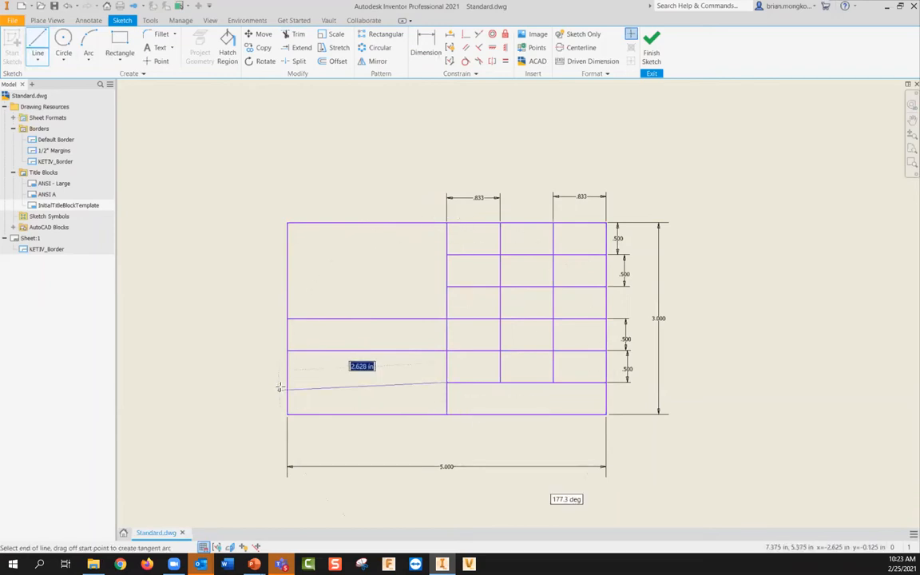
{"action": "left_click", "coordinate": [287, 381]}
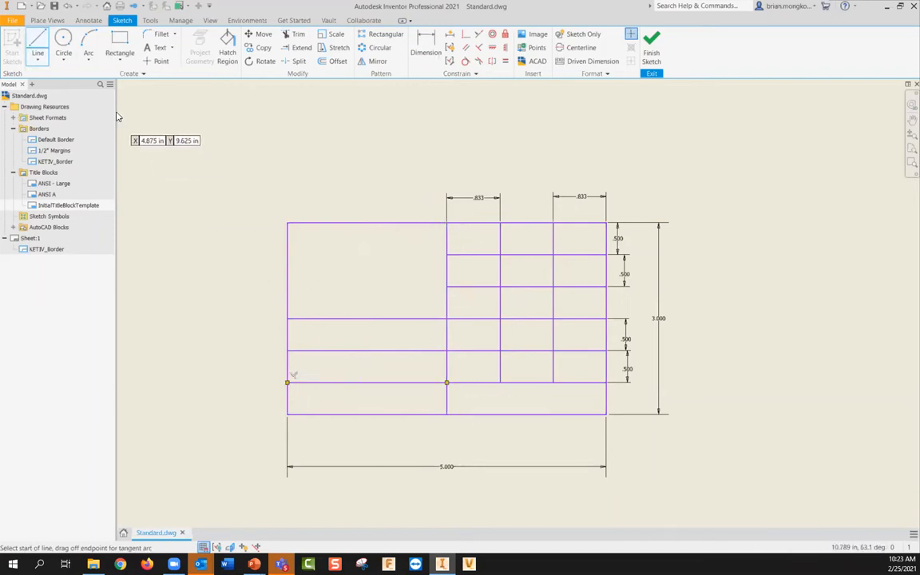
Draw a vertical line at the midpoint of the left half's bottom row, splitting it into two equal cells.
{"action": "left_click", "coordinate": [366, 382]}
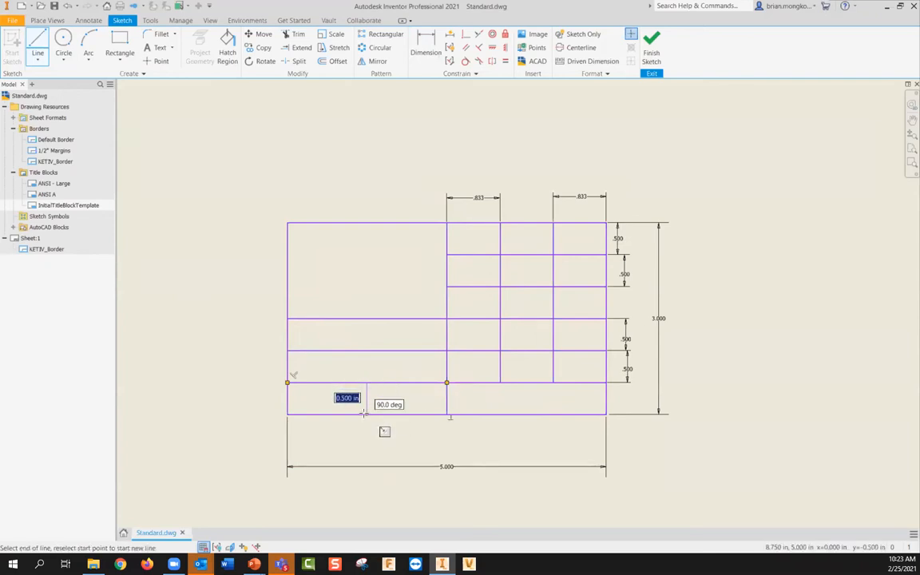
{"action": "left_click", "coordinate": [375, 414]}
{"action": "key", "text": "Escape"}
{"action": "mouse_move", "coordinate": [585, 346]}
{"action": "middle_mouse_down"}
{"action": "mouse_move", "coordinate": [575, 362]}
{"action": "mouse_move", "coordinate": [591, 364]}
{"action": "middle_mouse_up"}
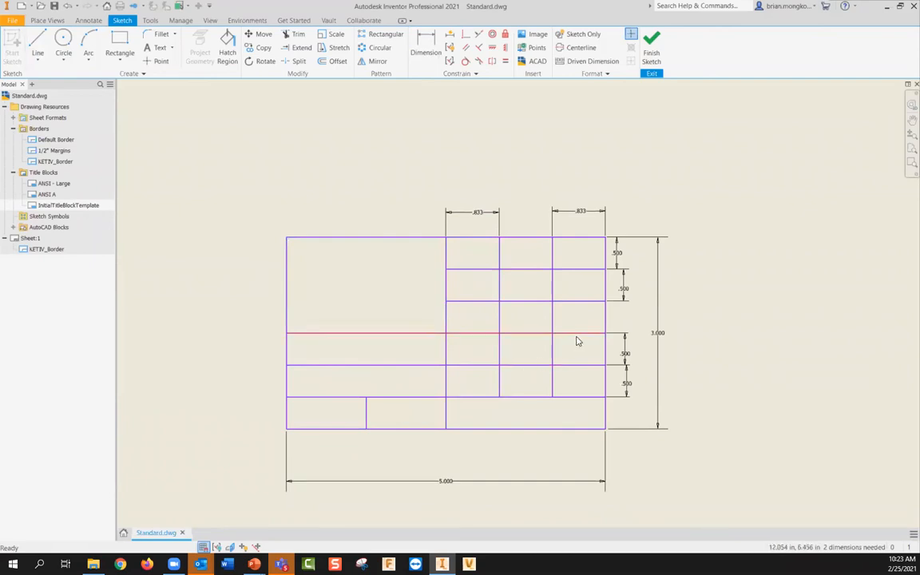
Add the text NAME in the top cell of the right half's middle column.
{"action": "middle_click_drag", "start_coordinate": [488, 295], "coordinate": [467, 294]}
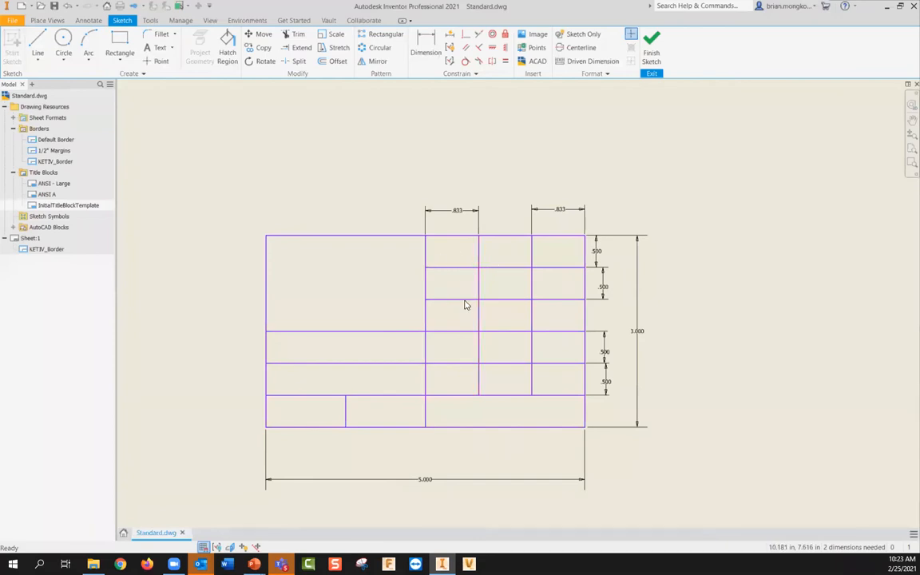
{"action": "left_click", "coordinate": [152, 50]}
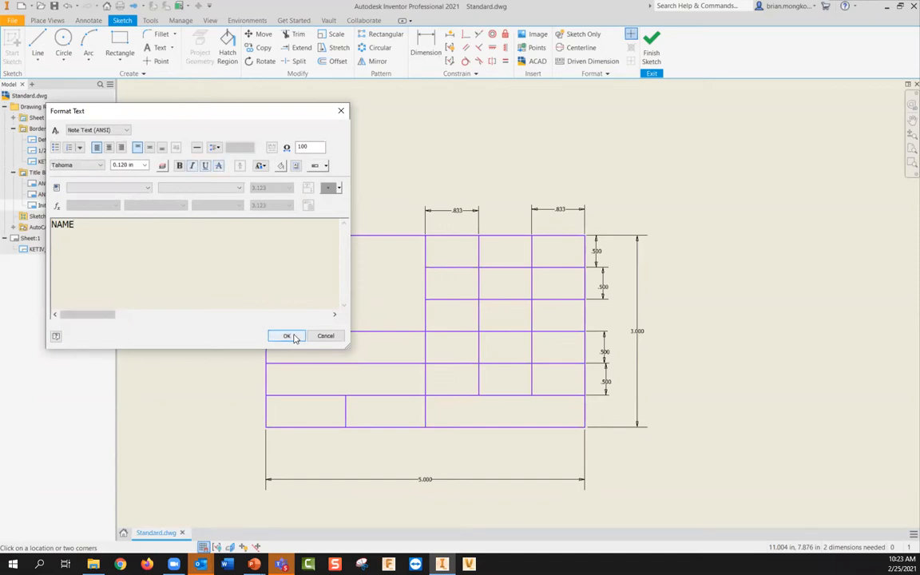
{"action": "left_click", "coordinate": [294, 338]}
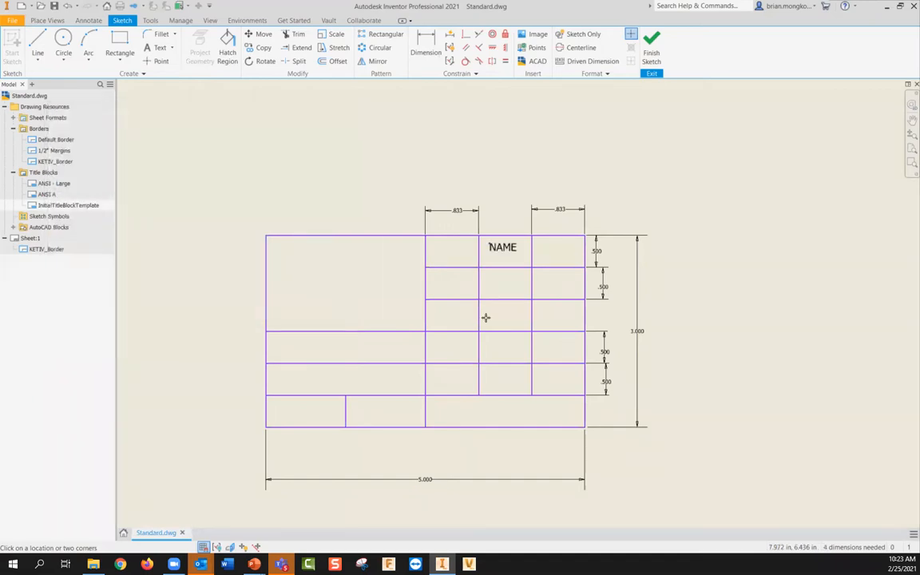
Dimension the NAME text's anchor point 0.1 in below the title block's top edge.
{"action": "scroll", "coordinate": [519, 254], "scroll_direction": "up", "scroll_amount": 3}
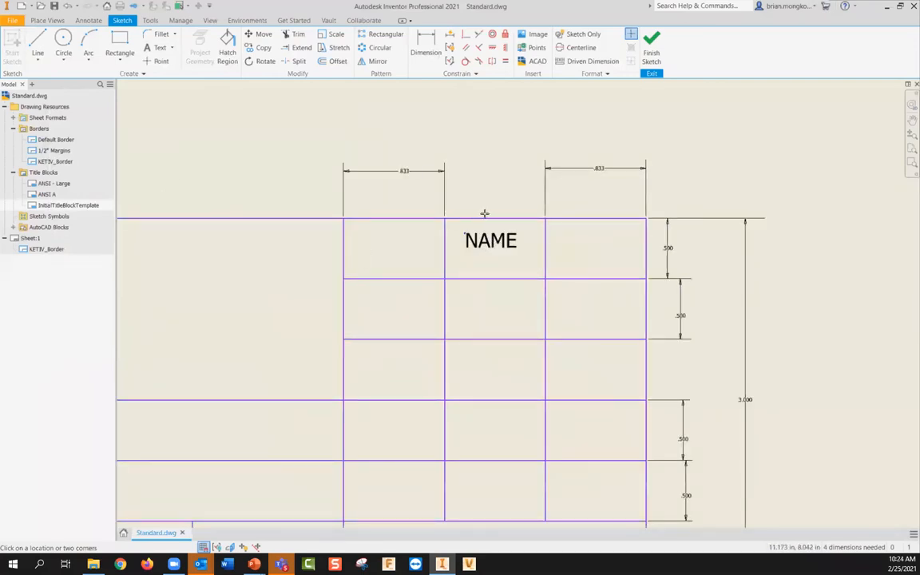
{"action": "scroll", "coordinate": [483, 213], "scroll_direction": "up", "scroll_amount": 2}
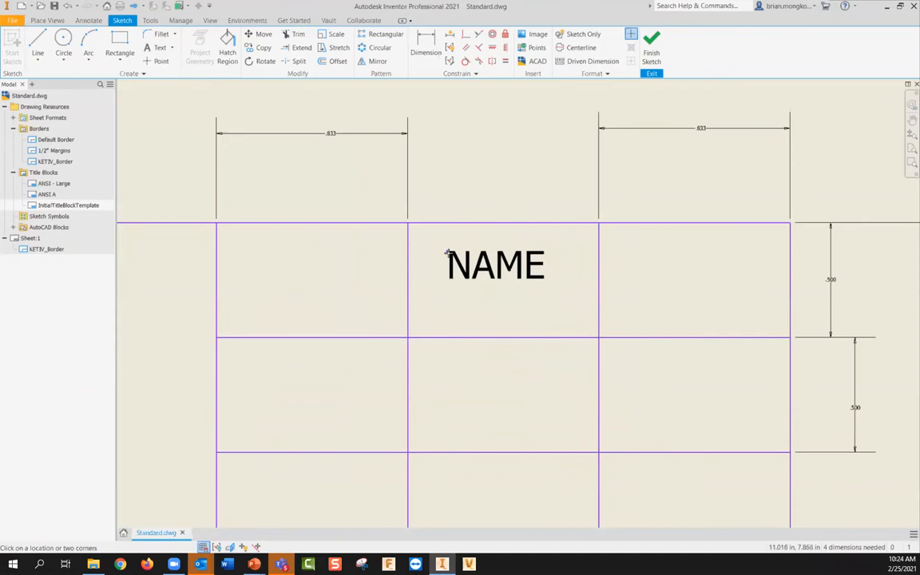
{"action": "key", "text": "d"}
{"action": "left_click", "coordinate": [447, 252]}
{"action": "left_click", "coordinate": [440, 224]}
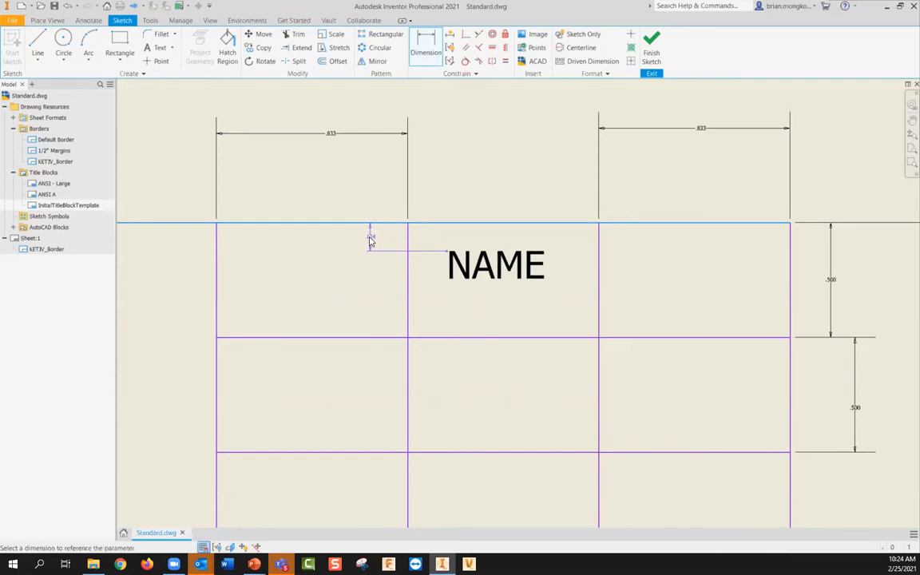
{"action": "left_click", "coordinate": [371, 240]}
{"action": "type", "text": ".1"}
{"action": "key", "text": "Return"}
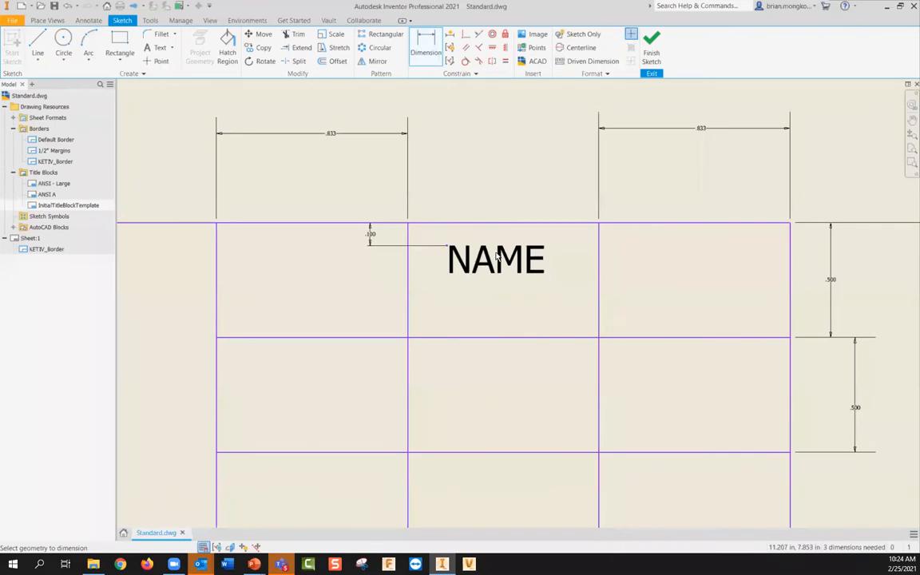
{"action": "key", "text": "Escape"}
Center-justify the NAME text and move it back to the middle of its cell.
{"action": "double_click", "coordinate": [470, 269]}
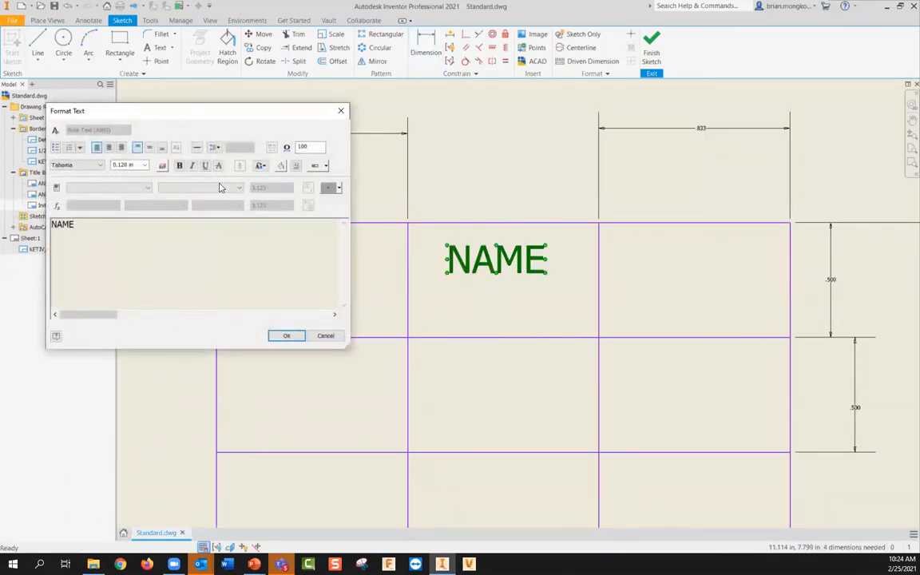
{"action": "left_click", "coordinate": [109, 148]}
{"action": "left_click", "coordinate": [292, 336]}
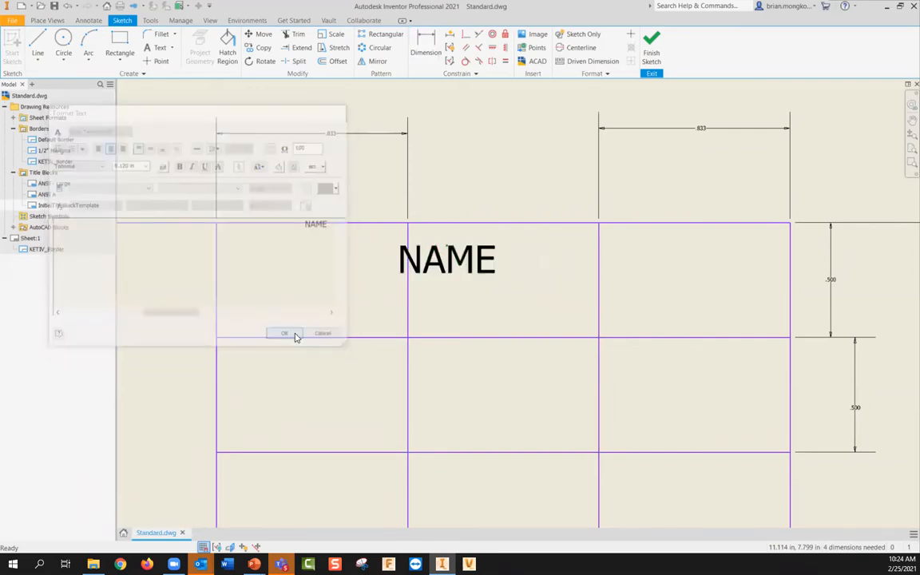
{"action": "scroll", "coordinate": [467, 237], "scroll_direction": "up", "scroll_amount": 5}
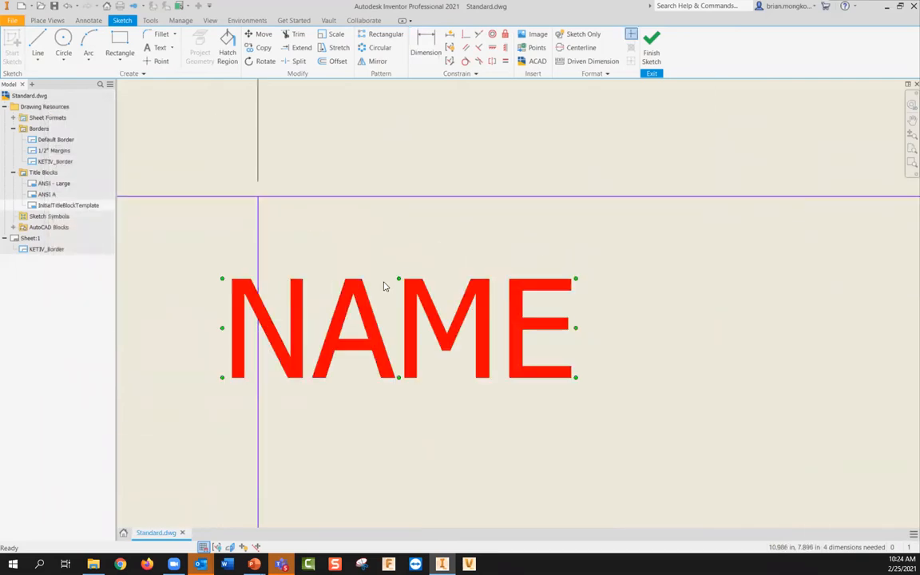
{"action": "scroll", "coordinate": [490, 218], "scroll_direction": "down", "scroll_amount": 5}
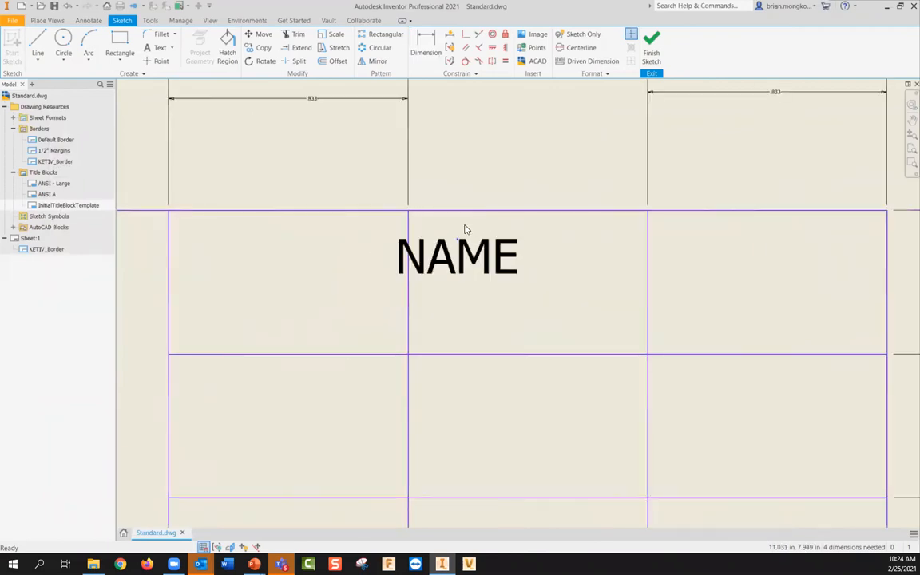
{"action": "left_click_drag", "start_coordinate": [463, 244], "coordinate": [515, 258]}
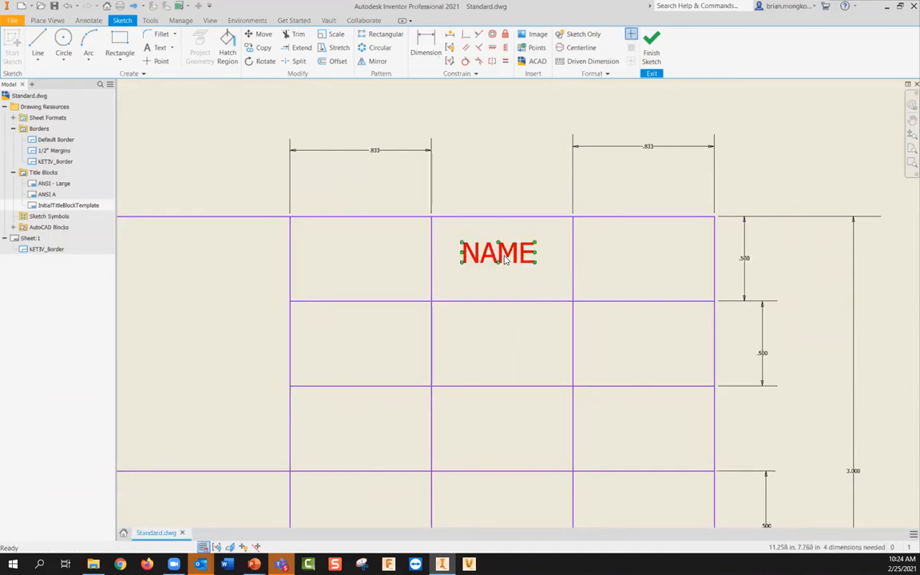
{"action": "mouse_move", "coordinate": [505, 258]}
{"action": "left_mouse_down"}
{"action": "mouse_move", "coordinate": [495, 260]}
{"action": "mouse_move", "coordinate": [514, 266]}
{"action": "mouse_move", "coordinate": [504, 264]}
{"action": "left_mouse_up"}
{"action": "scroll", "coordinate": [513, 242], "scroll_direction": "up", "scroll_amount": 3}
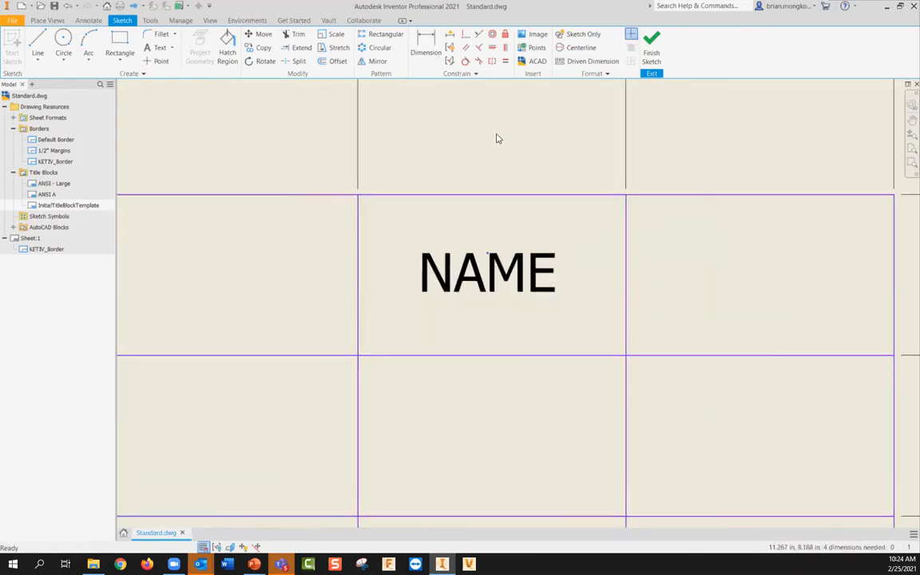
Draw a short vertical guide line down from the title block's top edge, inside the NAME cell.
{"action": "scroll", "coordinate": [481, 237], "scroll_direction": "down", "scroll_amount": 5}
{"action": "left_click", "coordinate": [40, 45]}
{"action": "scroll", "coordinate": [441, 185], "scroll_direction": "up", "scroll_amount": 4}
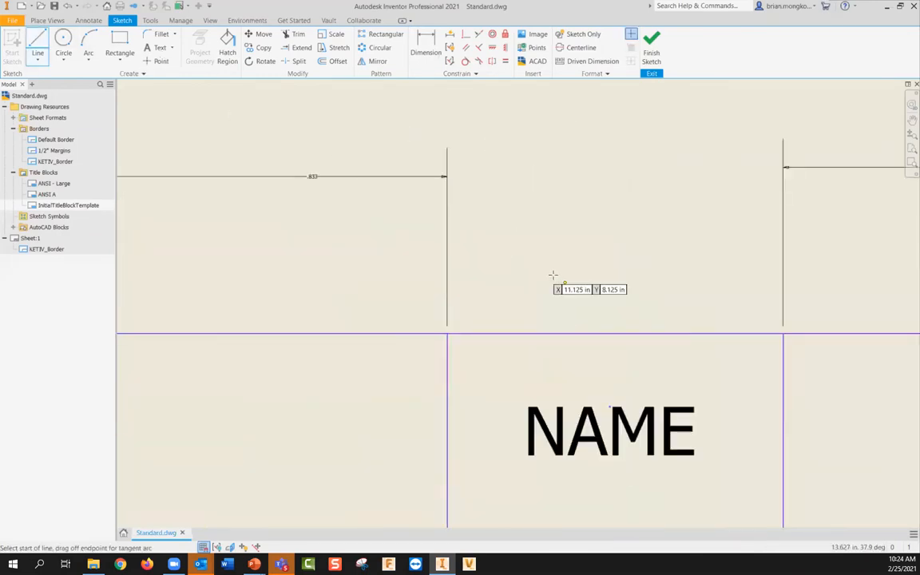
{"action": "scroll", "coordinate": [554, 275], "scroll_direction": "down", "scroll_amount": 2}
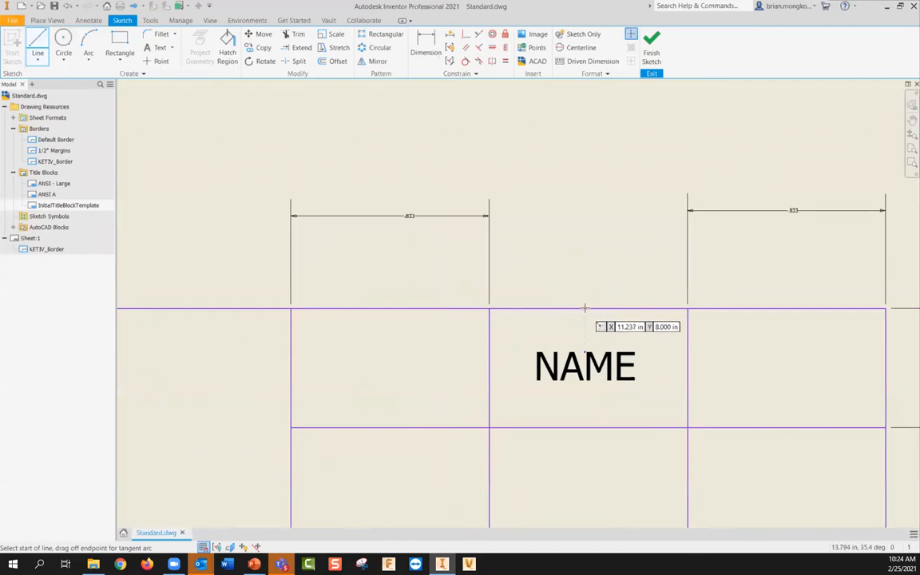
{"action": "scroll", "coordinate": [564, 297], "scroll_direction": "down", "scroll_amount": 2}
{"action": "scroll", "coordinate": [564, 297], "scroll_direction": "up", "scroll_amount": 3}
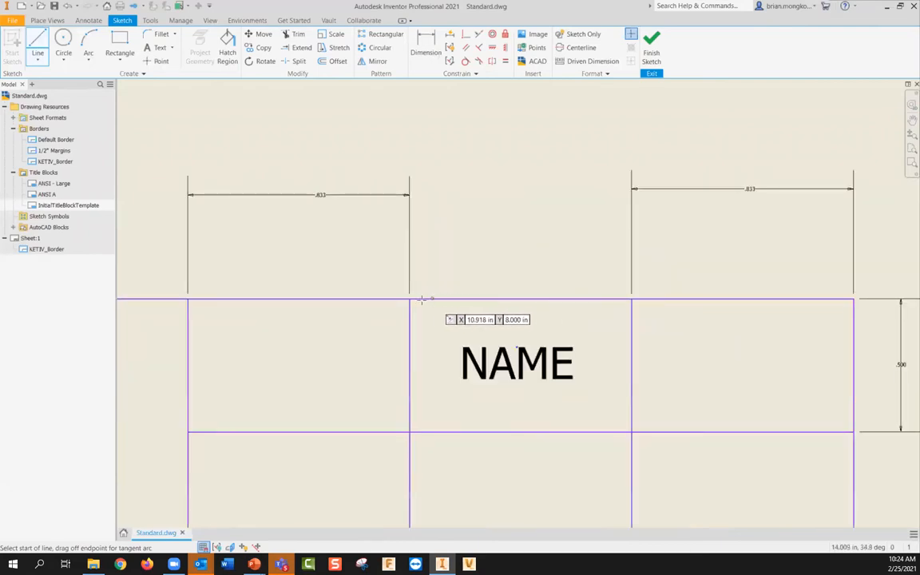
{"action": "left_click", "coordinate": [486, 299]}
{"action": "key", "text": "Return"}
Dimension the guide line's distance from the NAME cell's right edge, setting it to .833/2 in.
{"action": "key", "text": "d"}
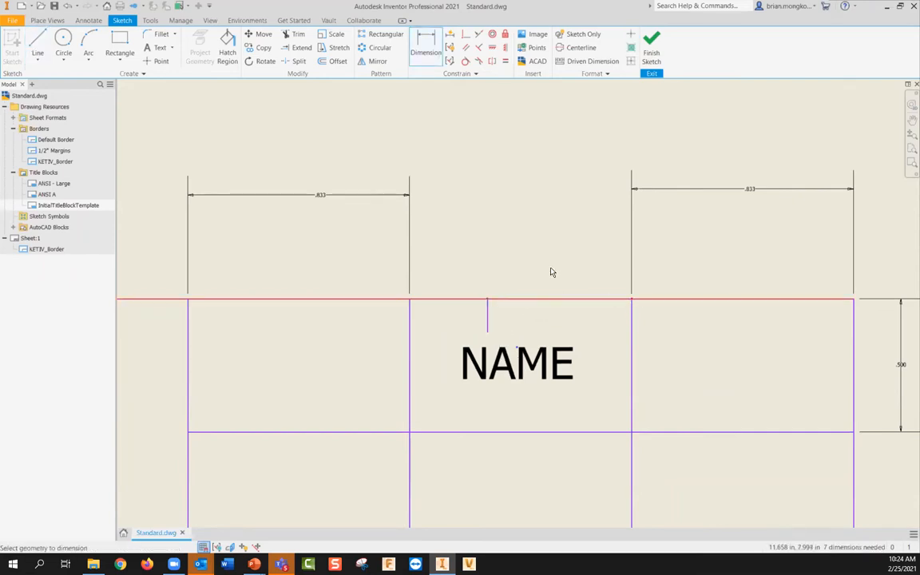
{"action": "left_click", "coordinate": [566, 275]}
{"action": "type", "text": ".833/2"}
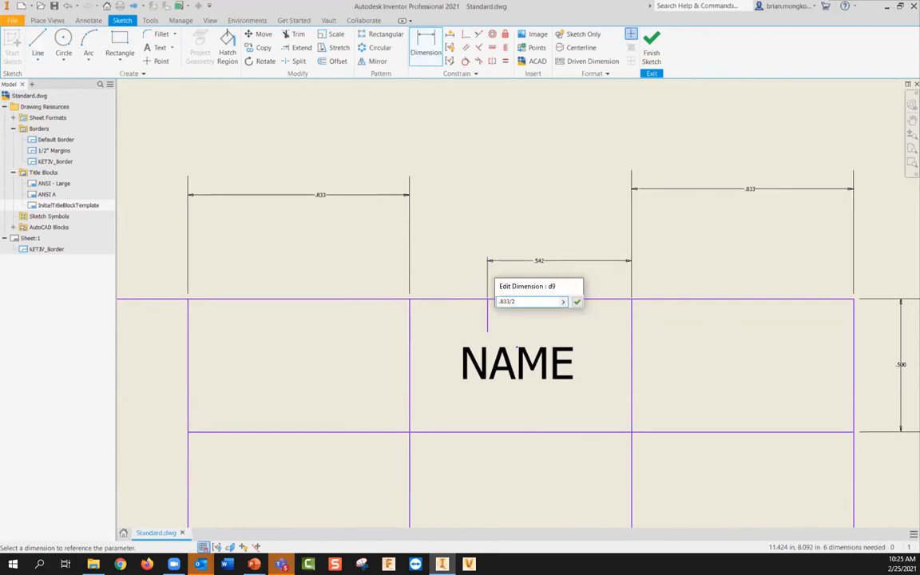
{"action": "key", "text": "Return"}
Snap the NAME text's anchor point to the guide line's lower end, and delete the guide line.
{"action": "left_click_drag", "start_coordinate": [518, 353], "coordinate": [522, 337]}
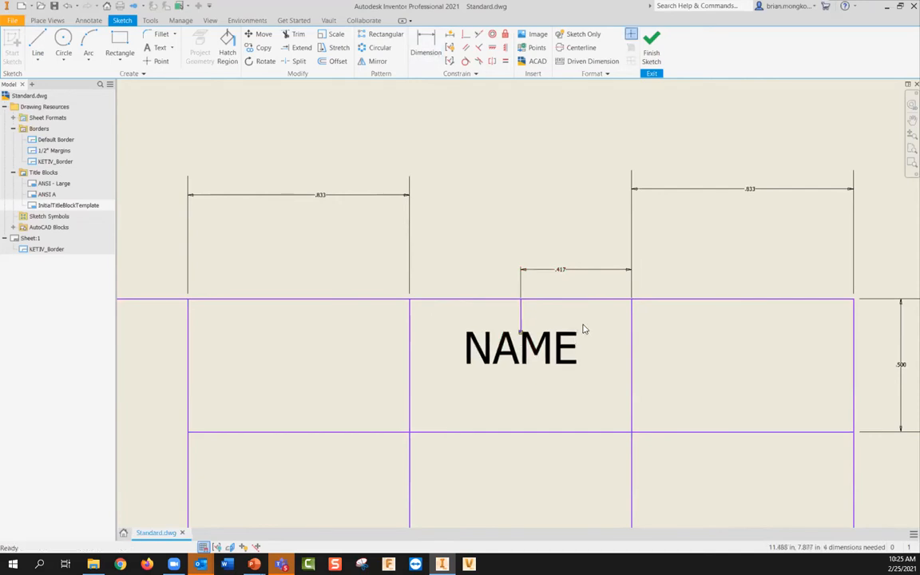
{"action": "left_click", "coordinate": [519, 313]}
{"action": "key", "text": "Delete"}
Move the NAME text down to about the vertical middle of its cell.
{"action": "scroll", "coordinate": [528, 244], "scroll_direction": "down", "scroll_amount": 5}
{"action": "scroll", "coordinate": [532, 253], "scroll_direction": "up", "scroll_amount": 3}
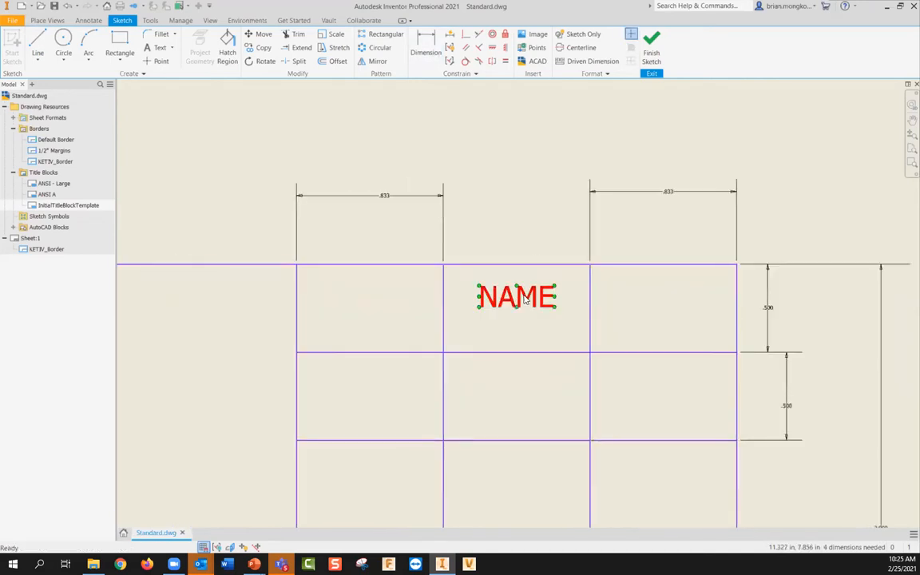
{"action": "scroll", "coordinate": [518, 301], "scroll_direction": "up", "scroll_amount": 2}
{"action": "left_click_drag", "start_coordinate": [516, 298], "coordinate": [522, 315]}
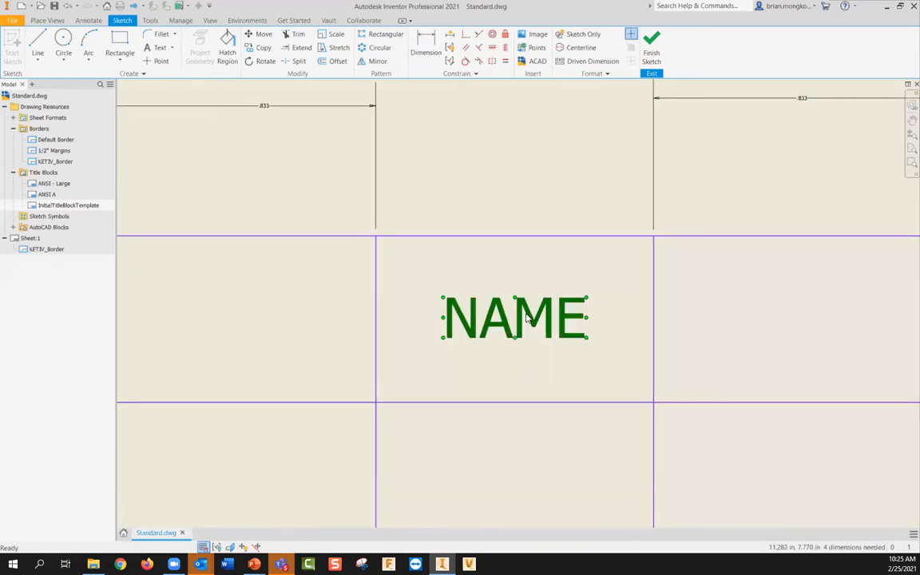
Dimension the NAME text's anchor point 0.19 in below the cell's top edge, and shift the dimension to the anchor's left side.
{"action": "scroll", "coordinate": [548, 303], "scroll_direction": "down", "scroll_amount": 5}
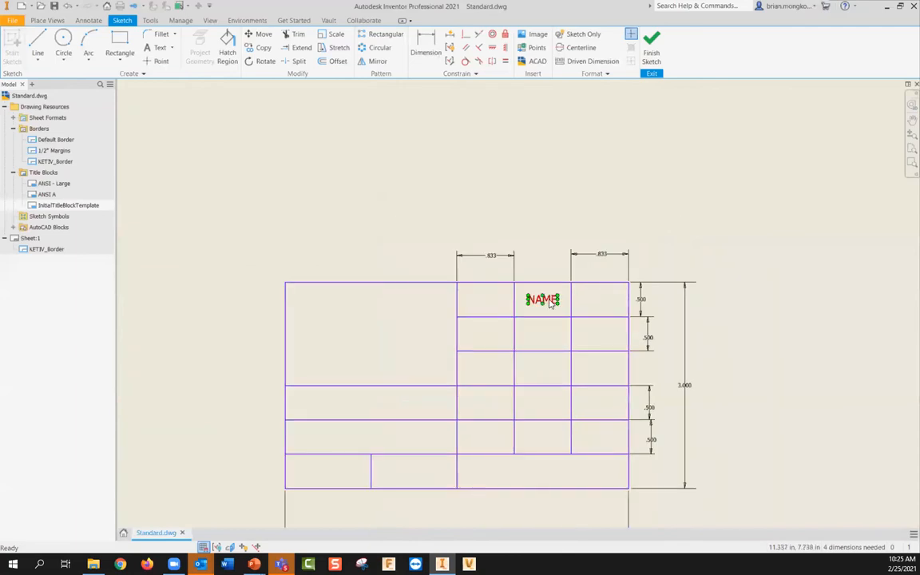
{"action": "scroll", "coordinate": [549, 304], "scroll_direction": "up", "scroll_amount": 3}
{"action": "scroll", "coordinate": [571, 226], "scroll_direction": "down", "scroll_amount": 2}
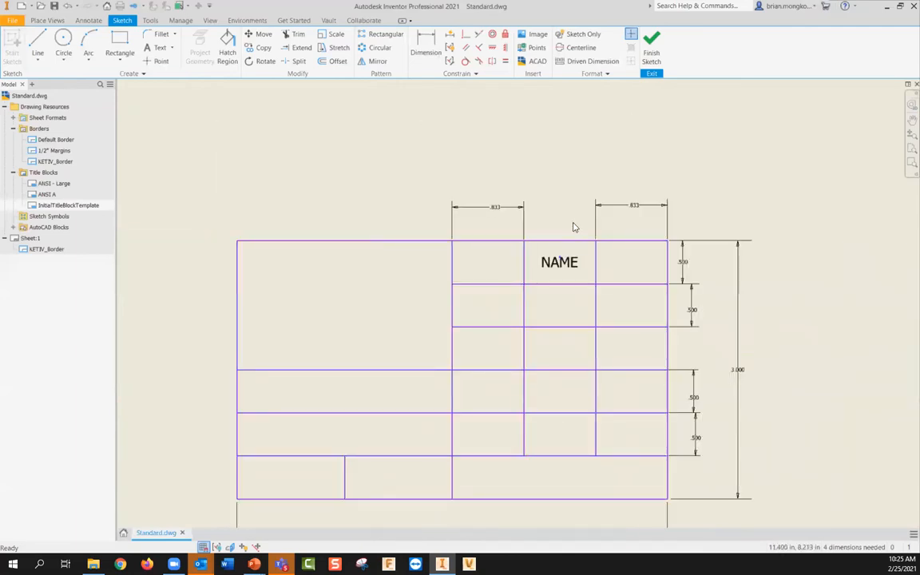
{"action": "scroll", "coordinate": [572, 227], "scroll_direction": "up", "scroll_amount": 2}
{"action": "scroll", "coordinate": [593, 280], "scroll_direction": "up", "scroll_amount": 4}
{"action": "key", "text": "d"}
{"action": "left_click", "coordinate": [451, 211]}
{"action": "left_click", "coordinate": [428, 317]}
{"action": "left_click", "coordinate": [491, 256]}
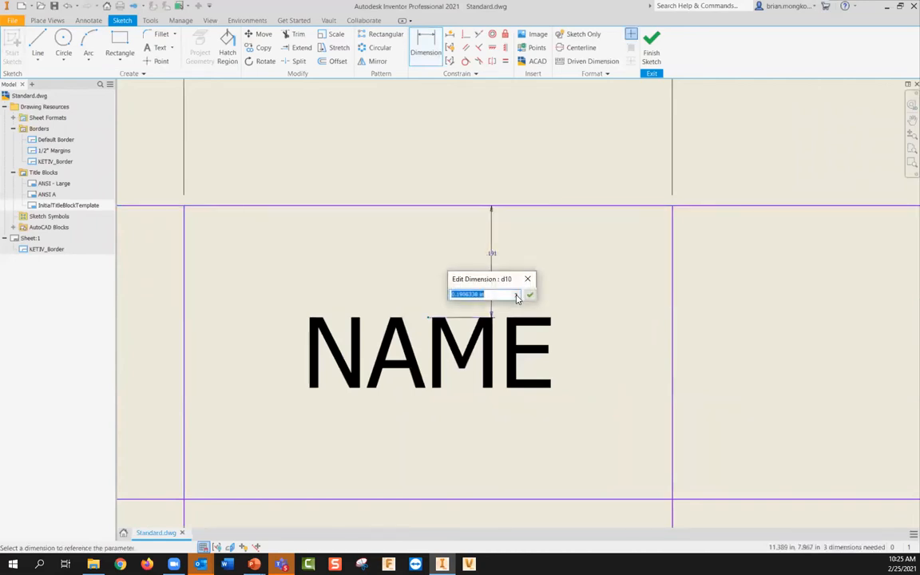
{"action": "type", "text": ".19"}
{"action": "key", "text": "Return"}
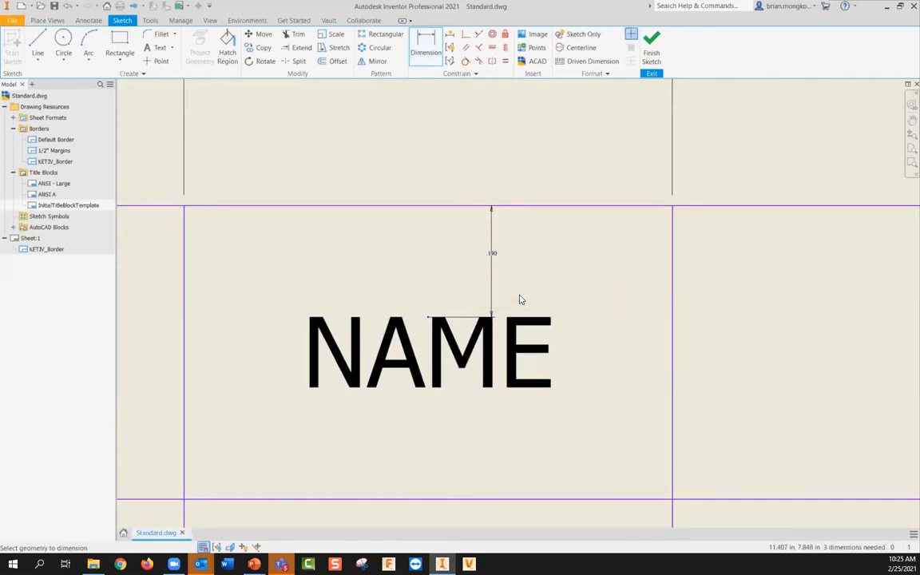
{"action": "left_click_drag", "start_coordinate": [503, 259], "coordinate": [404, 251]}
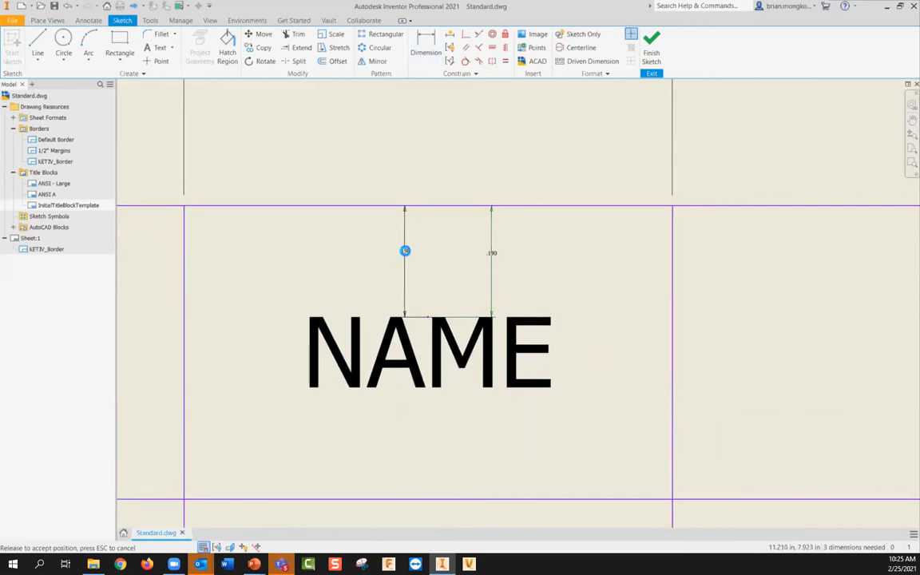
Dimension the NAME text's anchor point horizontally from the cell's right edge, setting the distance to .833/2 in.
{"action": "left_click", "coordinate": [671, 323]}
{"action": "left_click", "coordinate": [554, 166]}
{"action": "key", "text": "Return"}
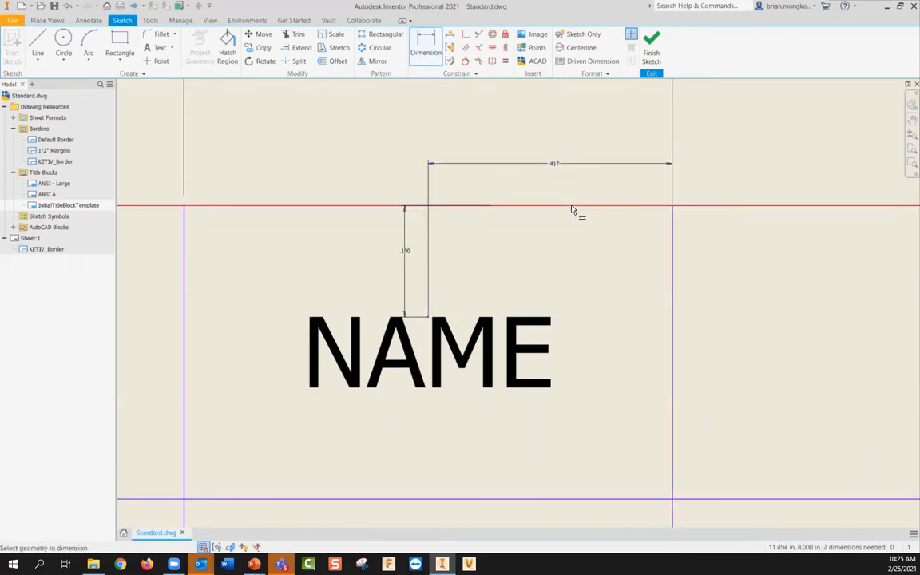
{"action": "double_click", "coordinate": [565, 164]}
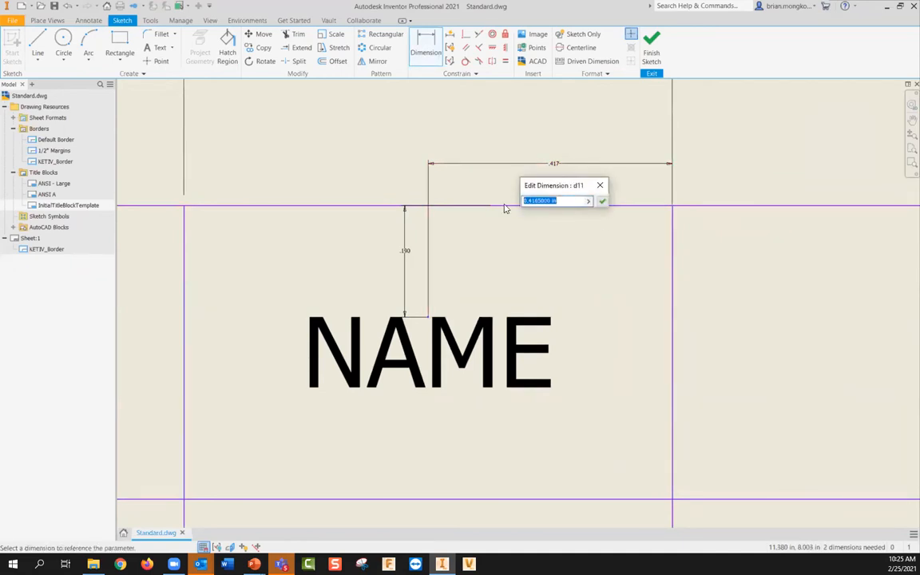
{"action": "type", "text": ".833/2"}
{"action": "key", "text": "Return"}
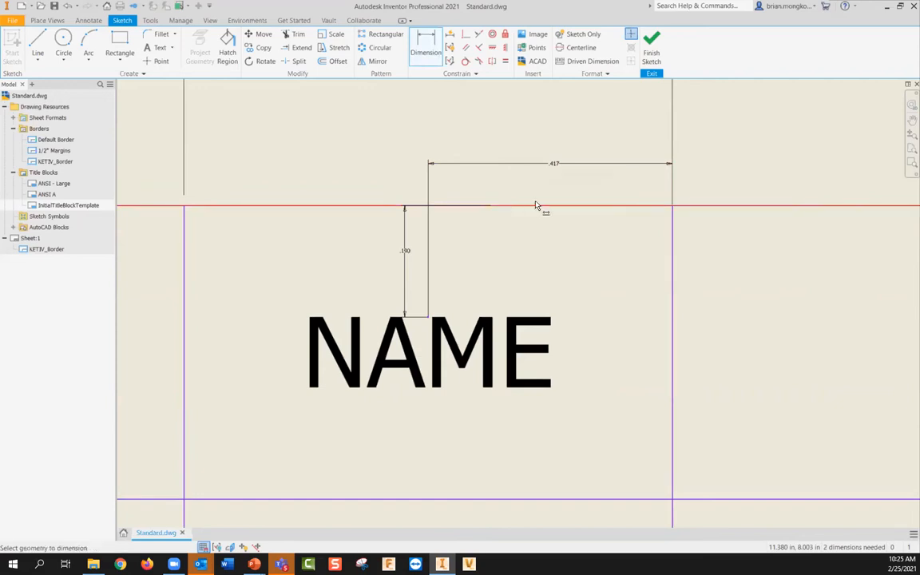
{"action": "scroll", "coordinate": [537, 205], "scroll_direction": "down", "scroll_amount": 5}
{"action": "key", "text": "Escape"}
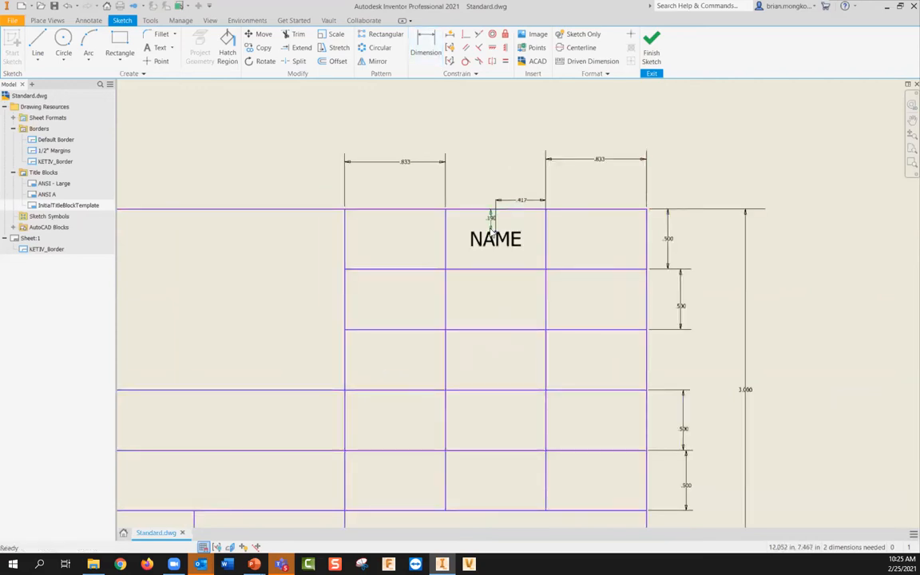
Add the text DATE to the header cell beside NAME, positioned at about the middle of the cell.
{"action": "left_click", "coordinate": [148, 48]}
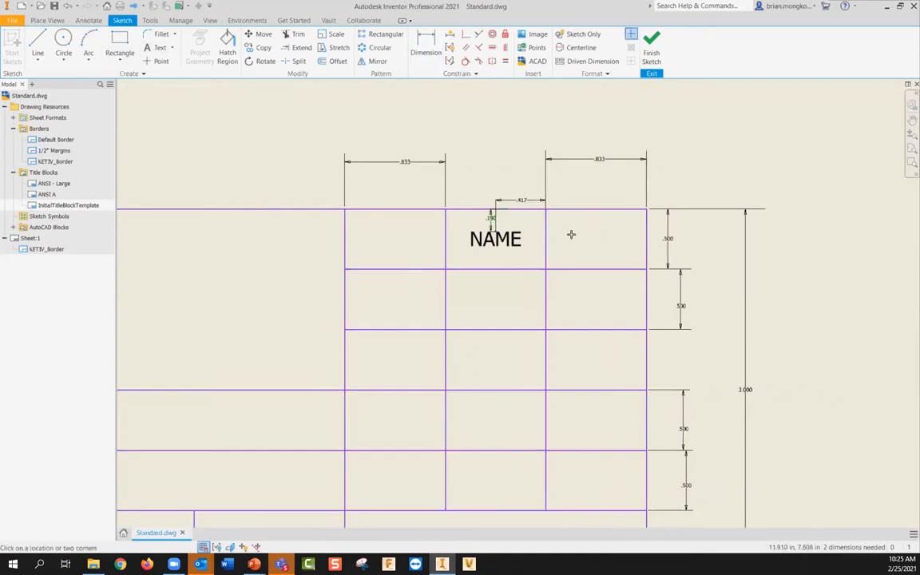
{"action": "left_click", "coordinate": [589, 265]}
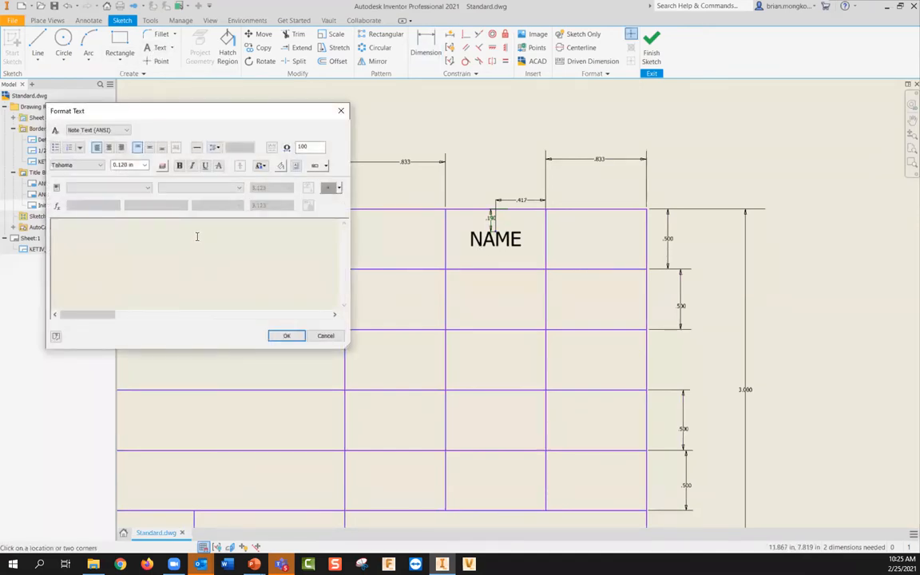
{"action": "left_click", "coordinate": [288, 337]}
{"action": "left_click_drag", "start_coordinate": [610, 240], "coordinate": [610, 240]}
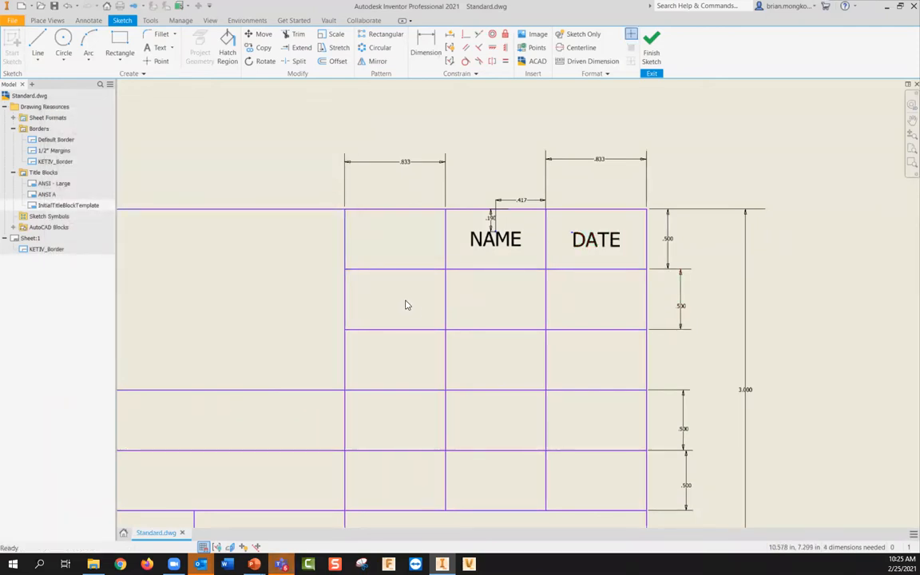
Add the text DESIGNER to the first-column cell in the row below the headers, positioned to fit between the cell's edges.
{"action": "left_click", "coordinate": [153, 47]}
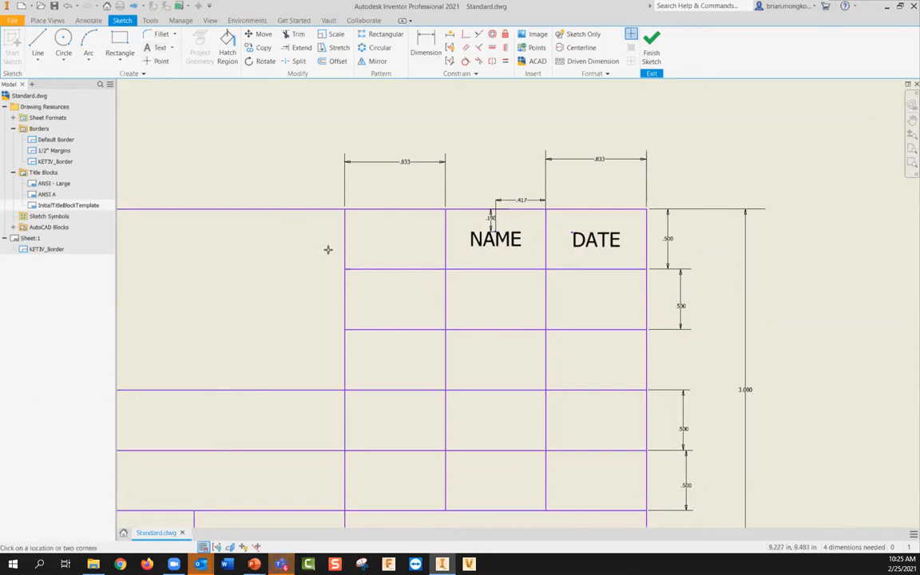
{"action": "left_click", "coordinate": [396, 313]}
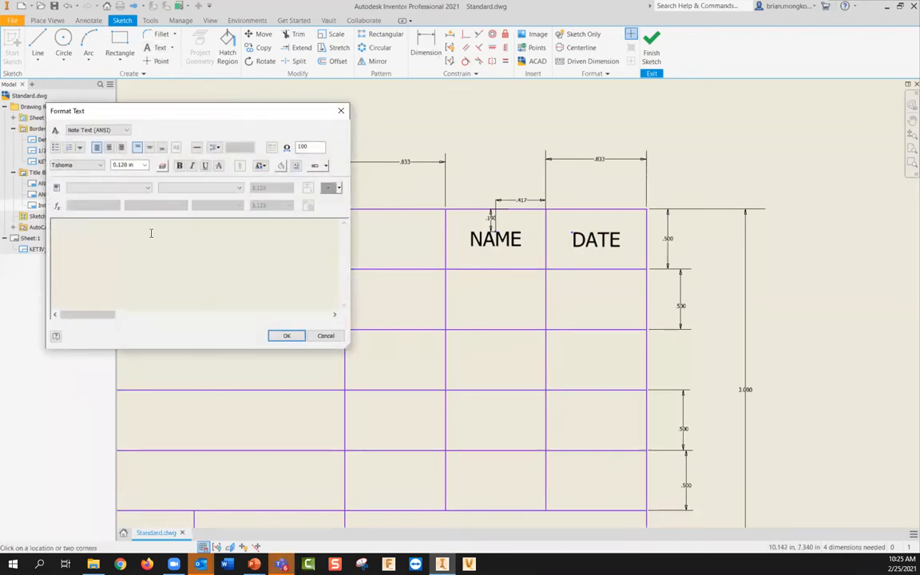
{"action": "type", "text": "DESIGNER"}
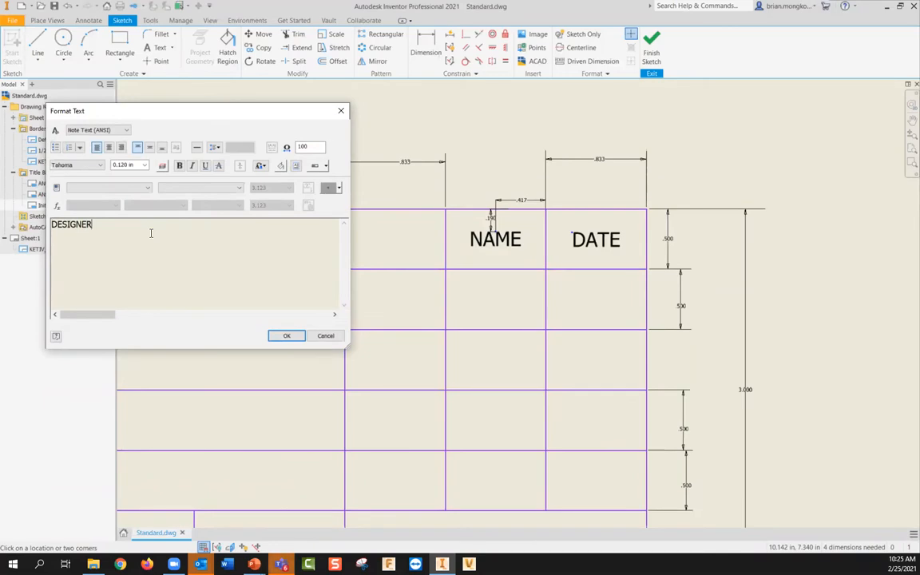
{"action": "left_click", "coordinate": [291, 336]}
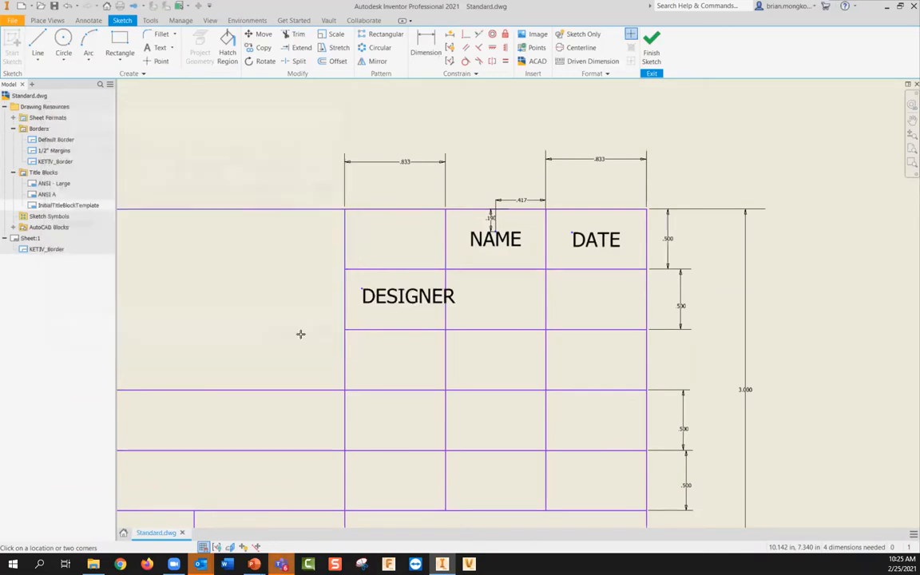
{"action": "left_click_drag", "start_coordinate": [400, 298], "coordinate": [394, 304]}
{"action": "left_click", "coordinate": [374, 366]}
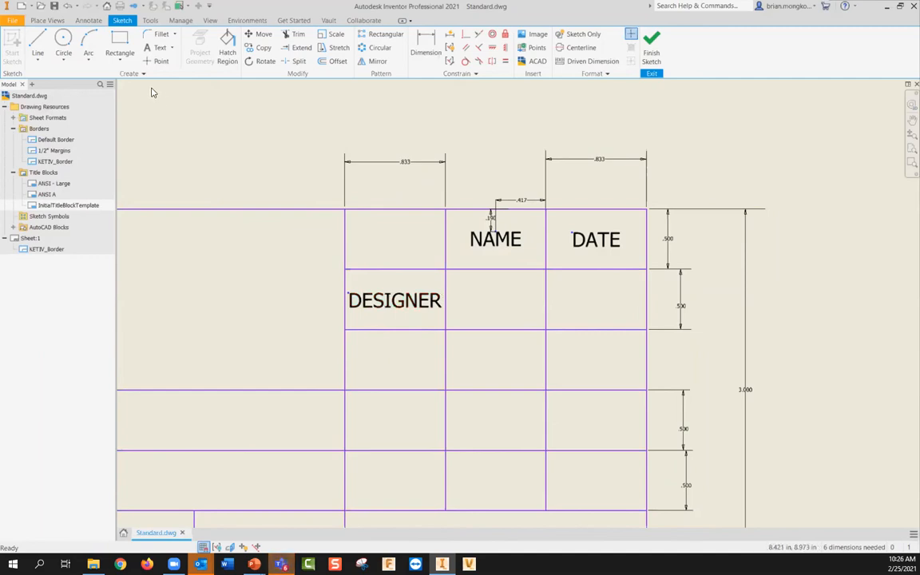
Add a center-justified two-line text APPROVED / BY: and place it in the cell below DESIGNER.
{"action": "left_click", "coordinate": [149, 48]}
{"action": "left_click", "coordinate": [377, 391]}
{"action": "type", "text": "APPROVED BY:"}
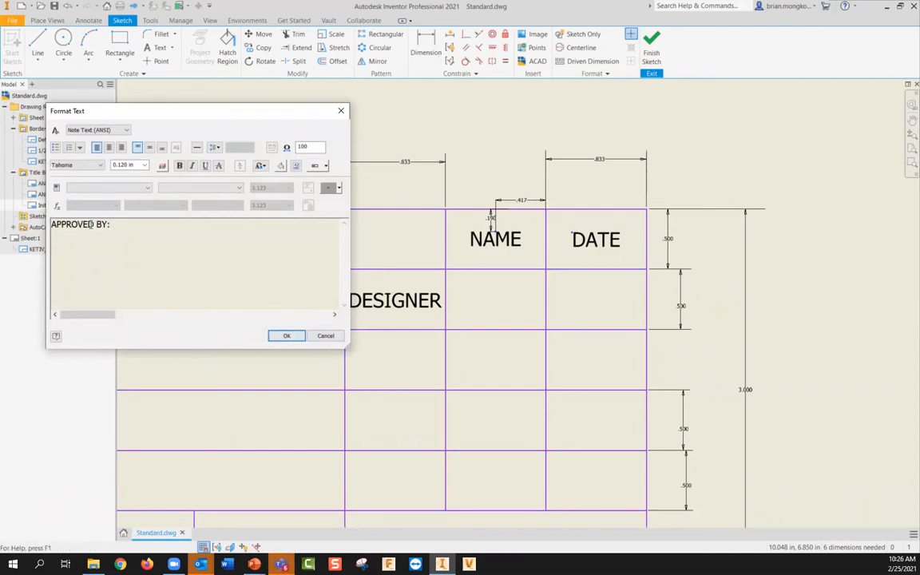
{"action": "key", "text": "Left"}
{"action": "key", "text": "Left"}
{"action": "key", "text": "Left"}
{"action": "key", "text": "BackSpace"}
{"action": "key", "text": "Return"}
{"action": "left_click", "coordinate": [108, 146]}
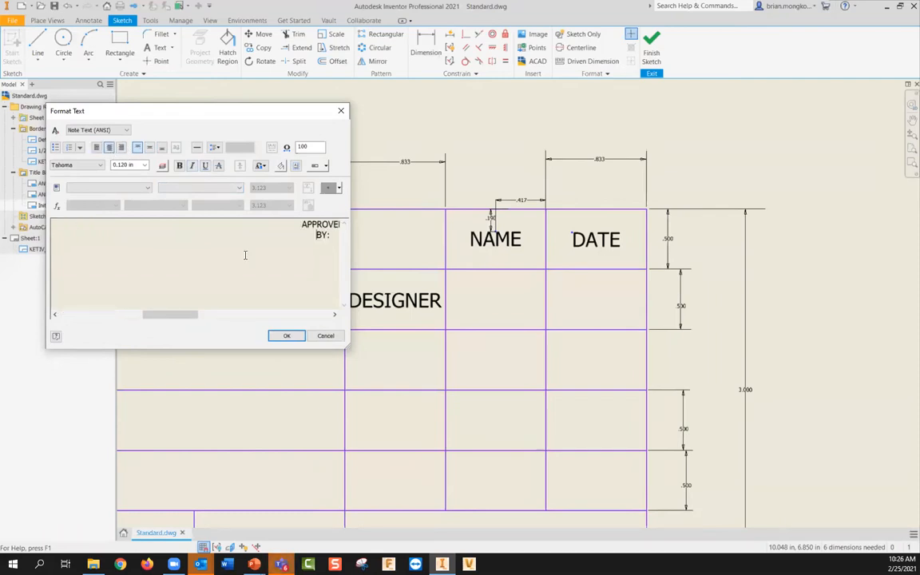
{"action": "left_click", "coordinate": [290, 336]}
{"action": "left_click_drag", "start_coordinate": [357, 358], "coordinate": [408, 355]}
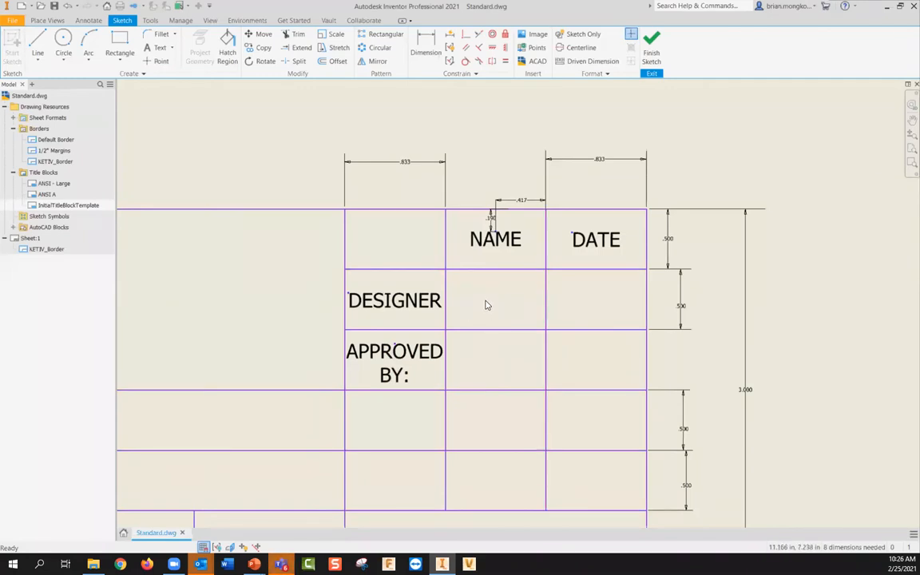
Insert a text with the model property DESIGNER in the cell under NAME, aligned with the DESIGNER label.
{"action": "left_click", "coordinate": [153, 47]}
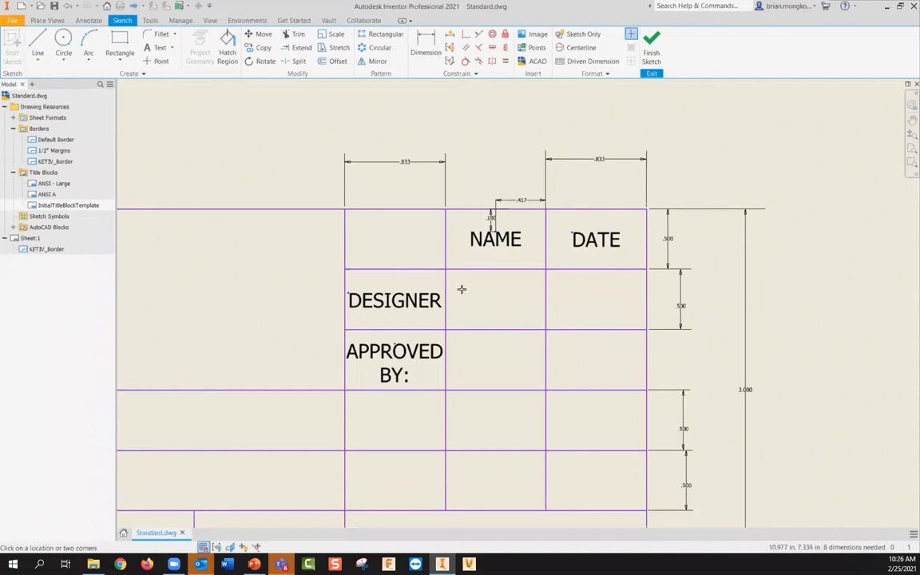
{"action": "left_click", "coordinate": [462, 289]}
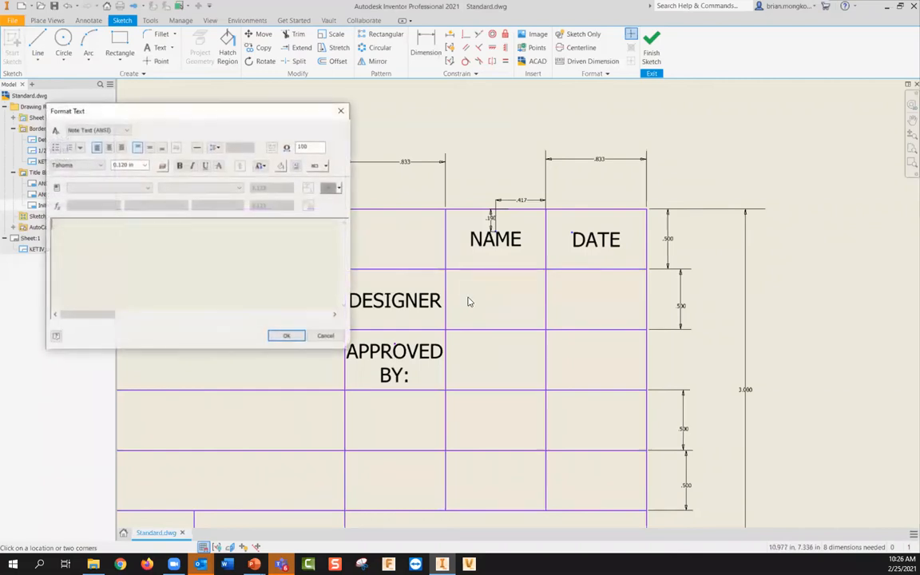
{"action": "left_click", "coordinate": [126, 189]}
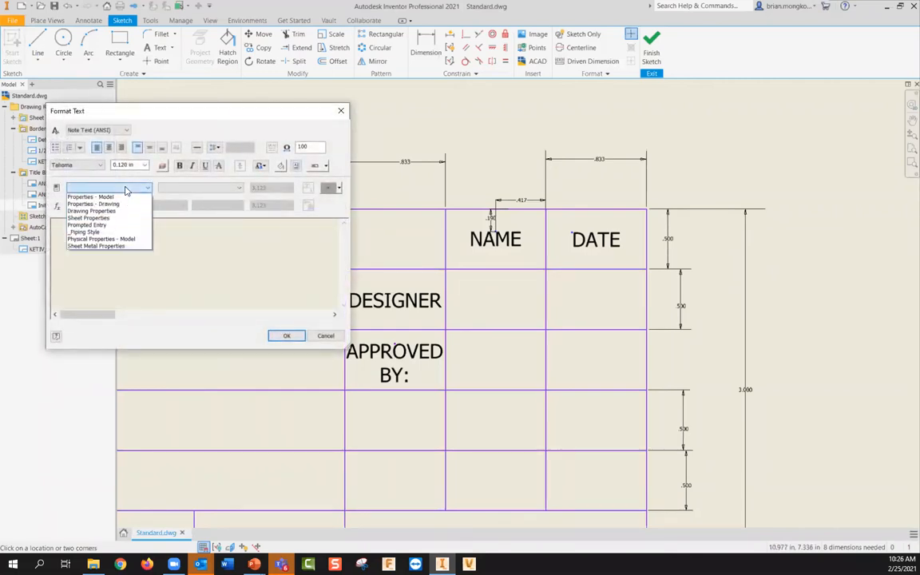
{"action": "left_click", "coordinate": [119, 198]}
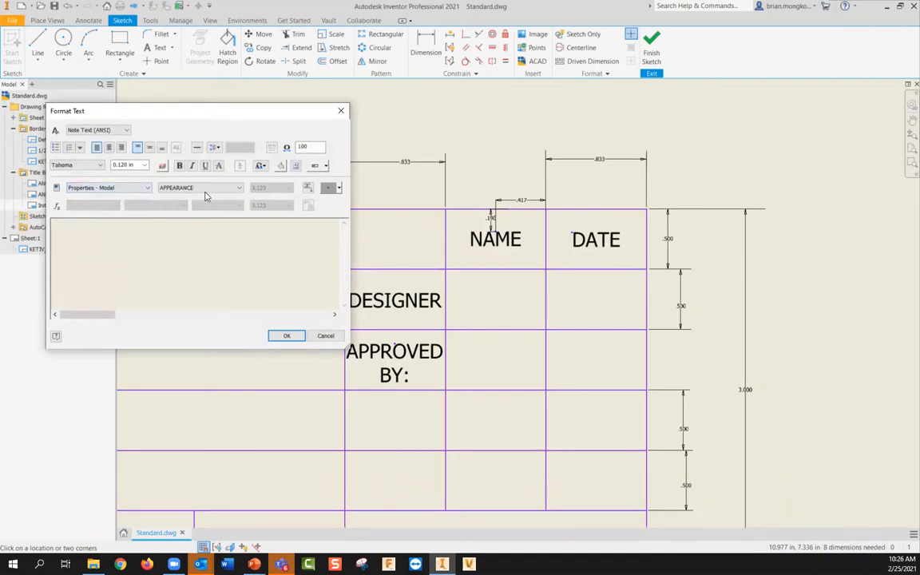
{"action": "left_click", "coordinate": [240, 190]}
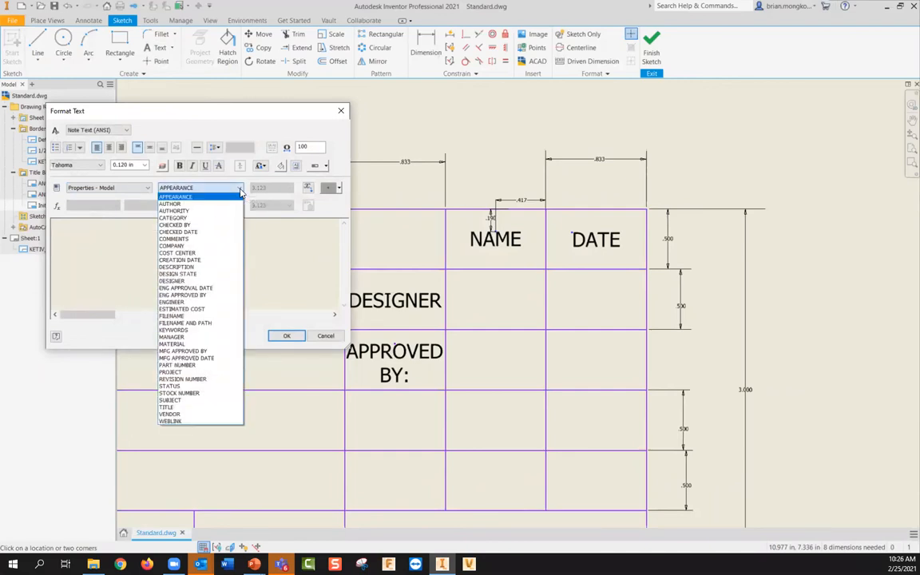
{"action": "left_click", "coordinate": [172, 280]}
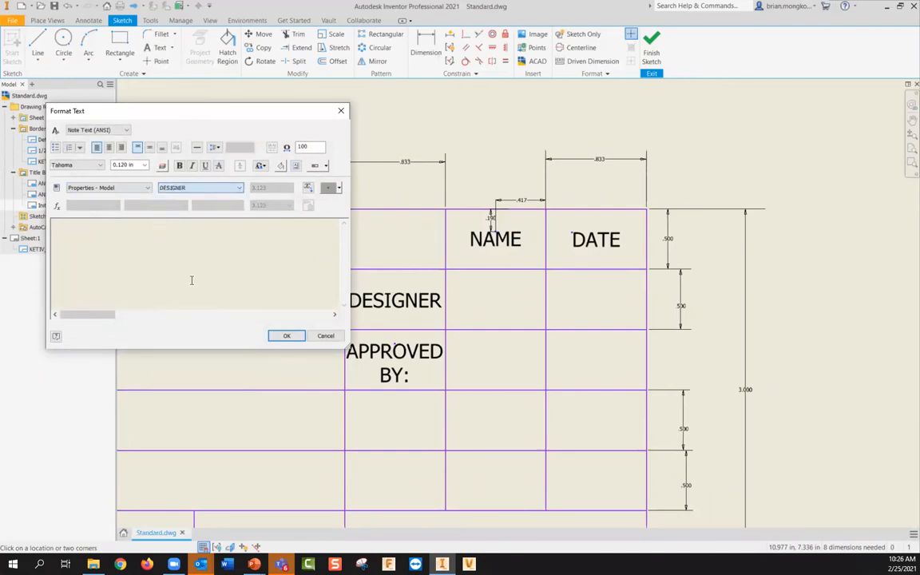
{"action": "left_click", "coordinate": [308, 188]}
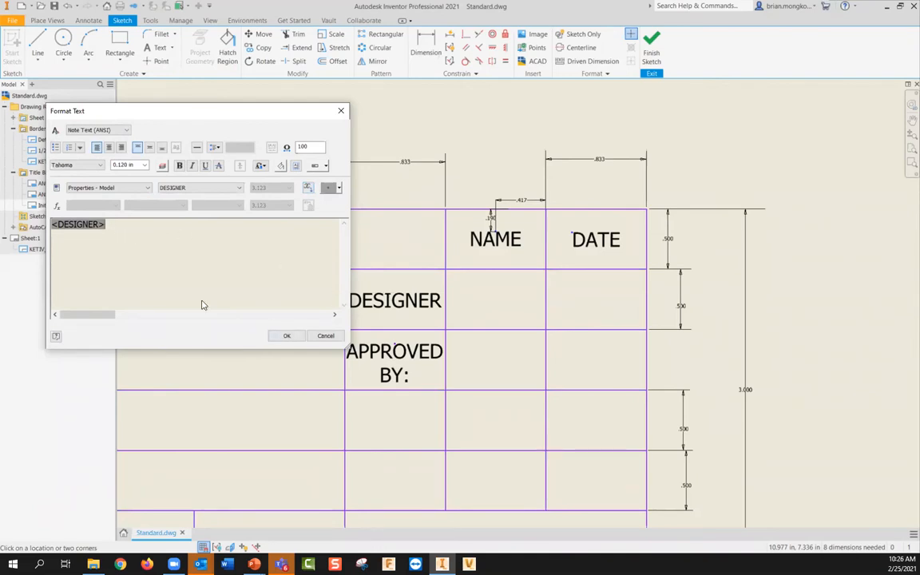
{"action": "left_click", "coordinate": [287, 336]}
{"action": "left_click_drag", "start_coordinate": [504, 297], "coordinate": [497, 300]}
Center-justify the <DESIGNER> property text and move it to about the middle of the cell under NAME.
{"action": "double_click", "coordinate": [497, 300]}
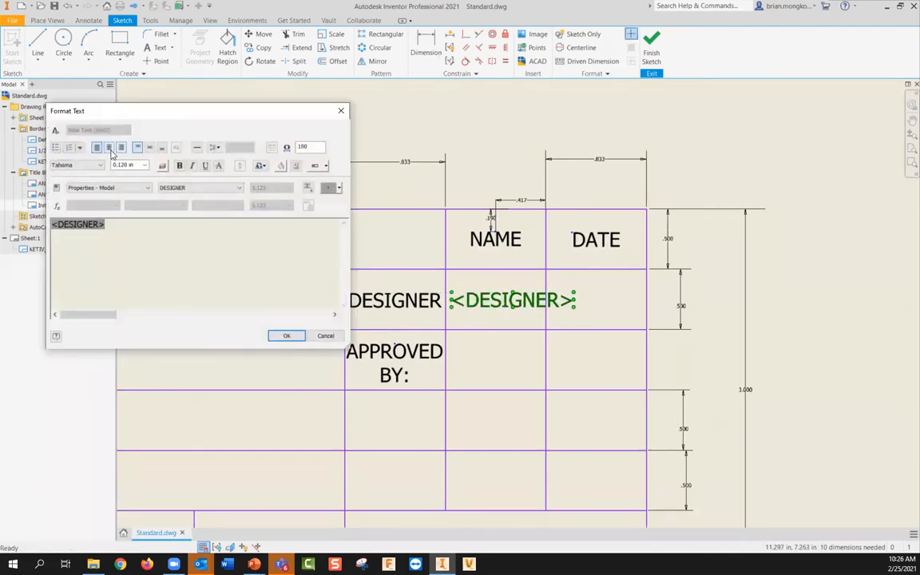
{"action": "left_click", "coordinate": [121, 147]}
{"action": "left_click", "coordinate": [287, 335]}
{"action": "left_click_drag", "start_coordinate": [480, 299], "coordinate": [519, 300]}
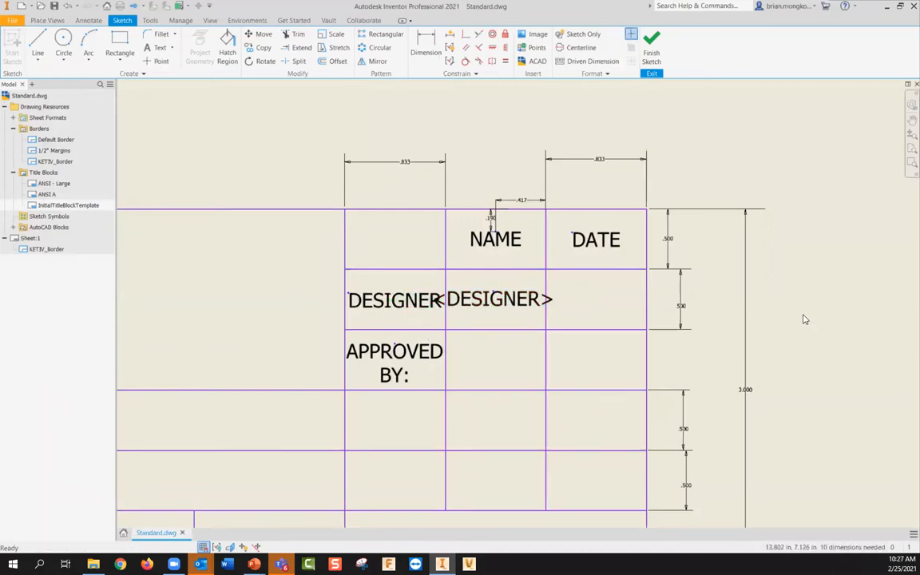
{"action": "left_click", "coordinate": [475, 299]}
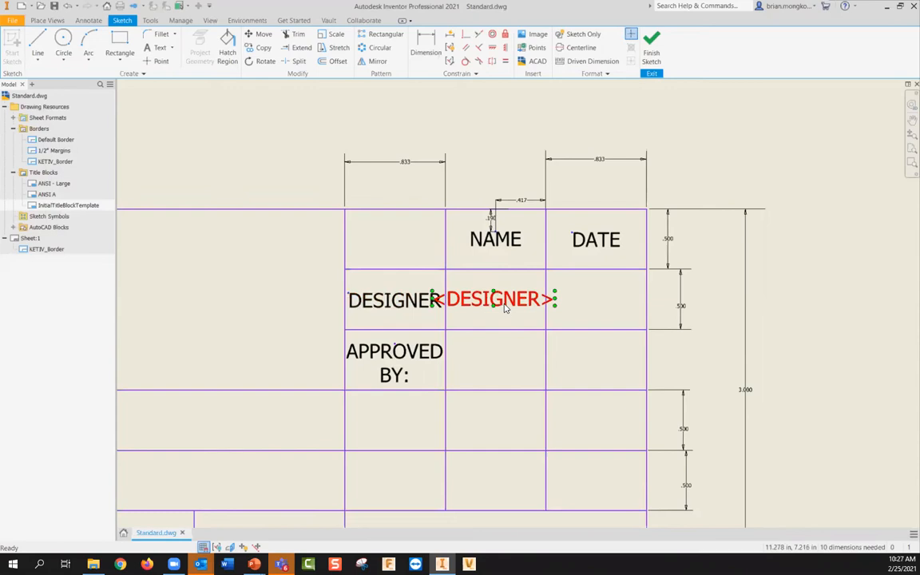
{"action": "left_click", "coordinate": [613, 314]}
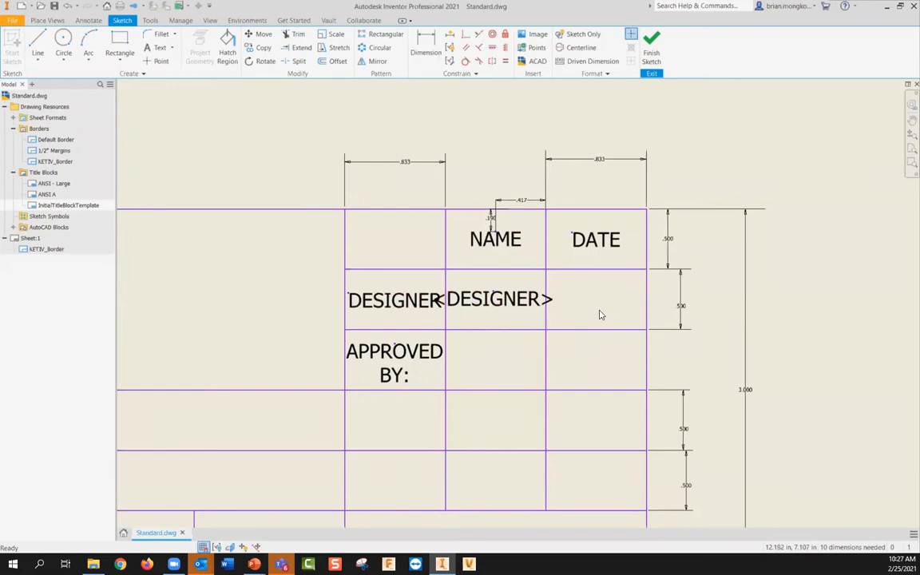
Insert a center-justified text with the model property CREATION DATE in the cell under DATE.
{"action": "left_click", "coordinate": [120, 50]}
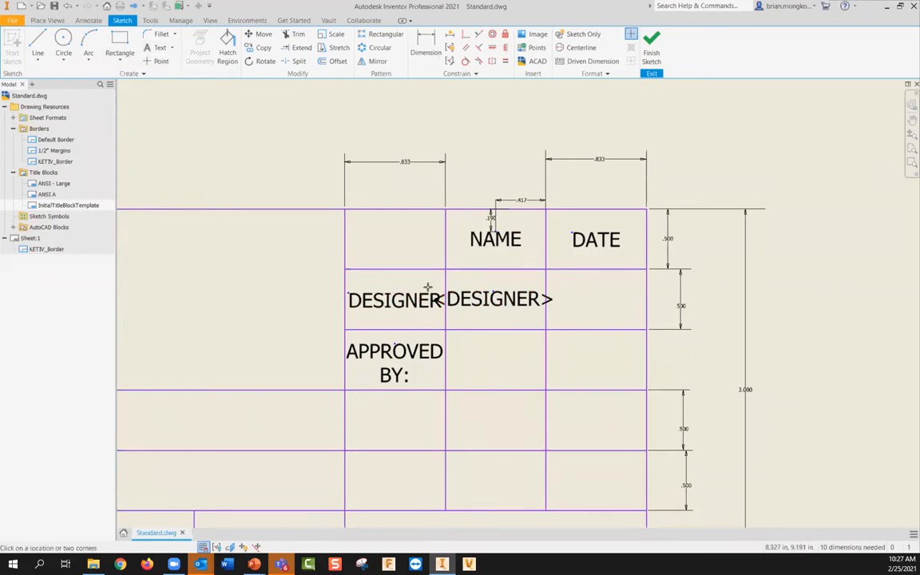
{"action": "left_click", "coordinate": [580, 313]}
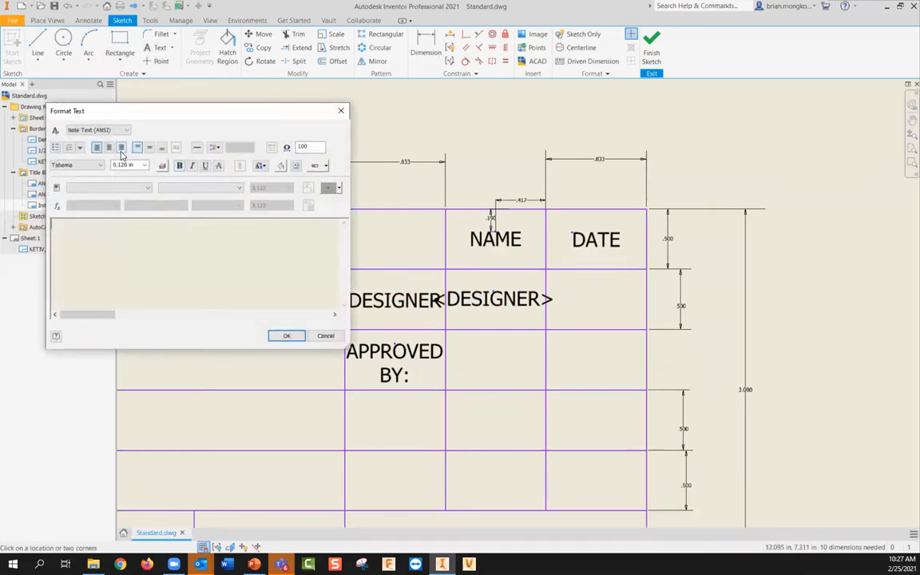
{"action": "left_click", "coordinate": [115, 188]}
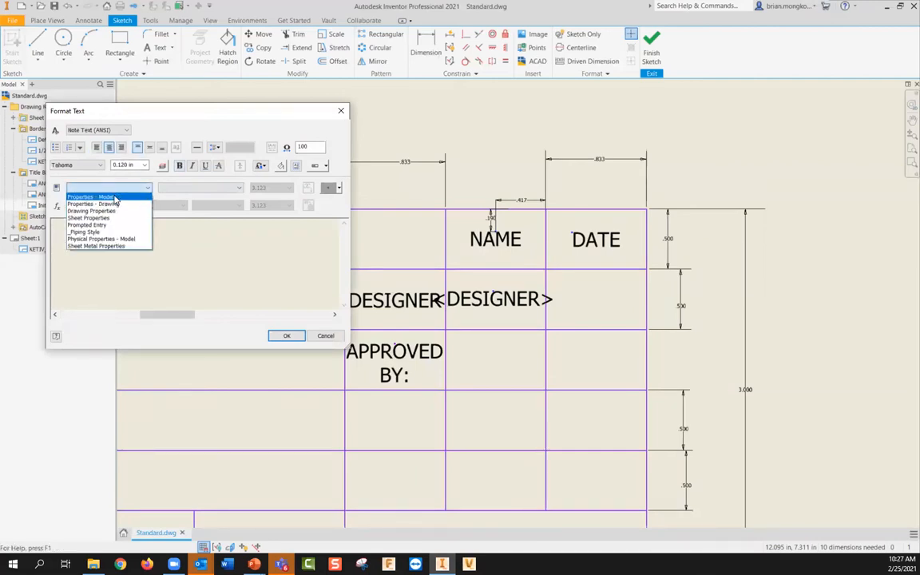
{"action": "left_click", "coordinate": [111, 196]}
{"action": "left_click", "coordinate": [200, 189]}
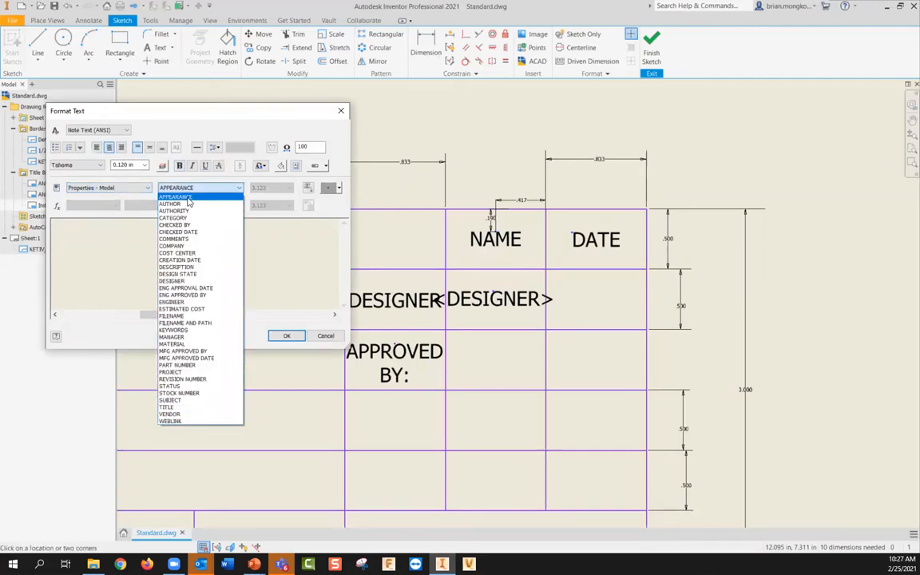
{"action": "left_click", "coordinate": [187, 261]}
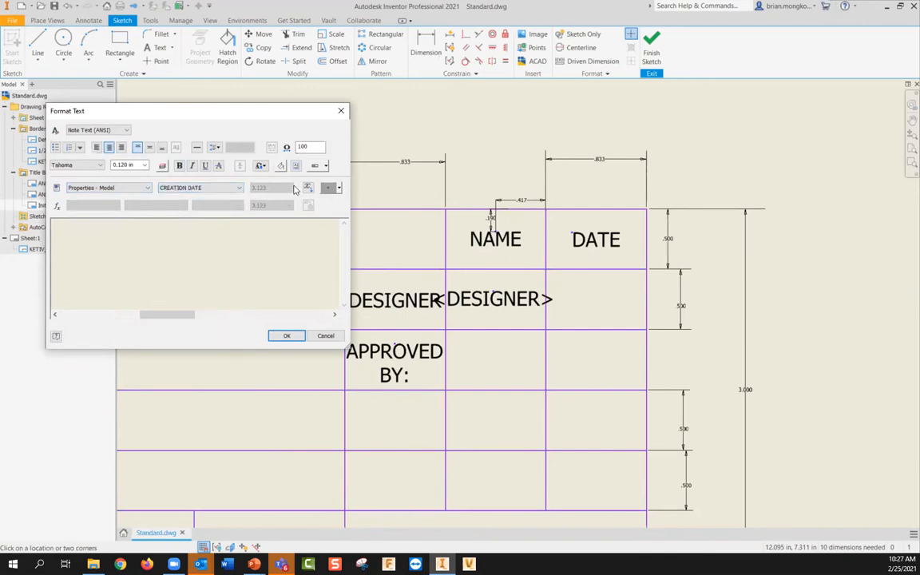
{"action": "left_click", "coordinate": [309, 188]}
{"action": "left_click", "coordinate": [284, 338]}
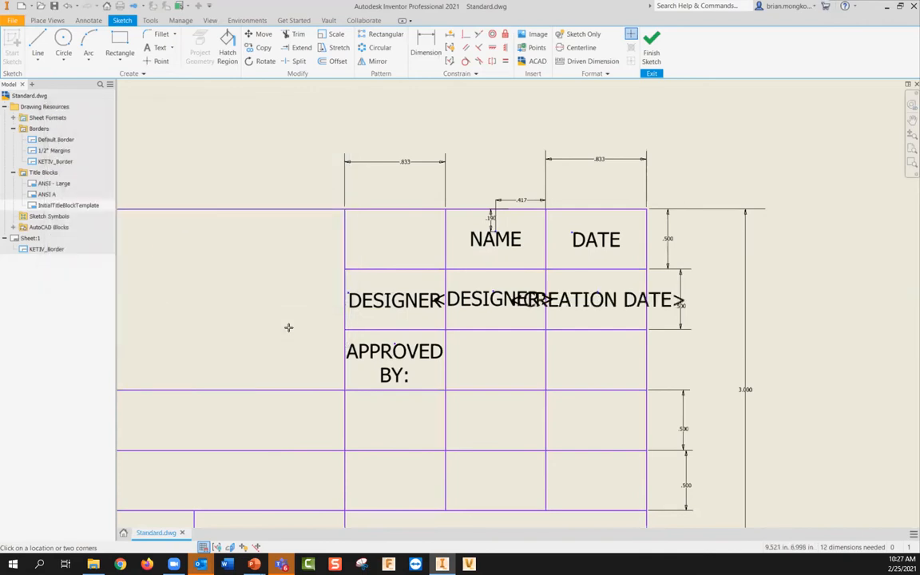
{"action": "left_click", "coordinate": [735, 314]}
{"action": "scroll", "coordinate": [710, 263], "scroll_direction": "down", "scroll_amount": 3}
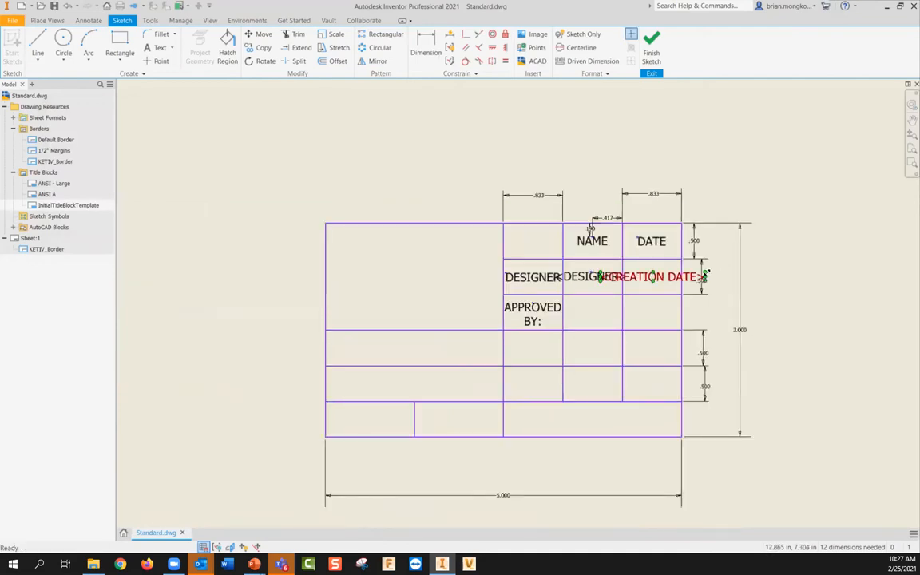
{"action": "scroll", "coordinate": [639, 311], "scroll_direction": "up", "scroll_amount": 4}
{"action": "left_click", "coordinate": [391, 344]}
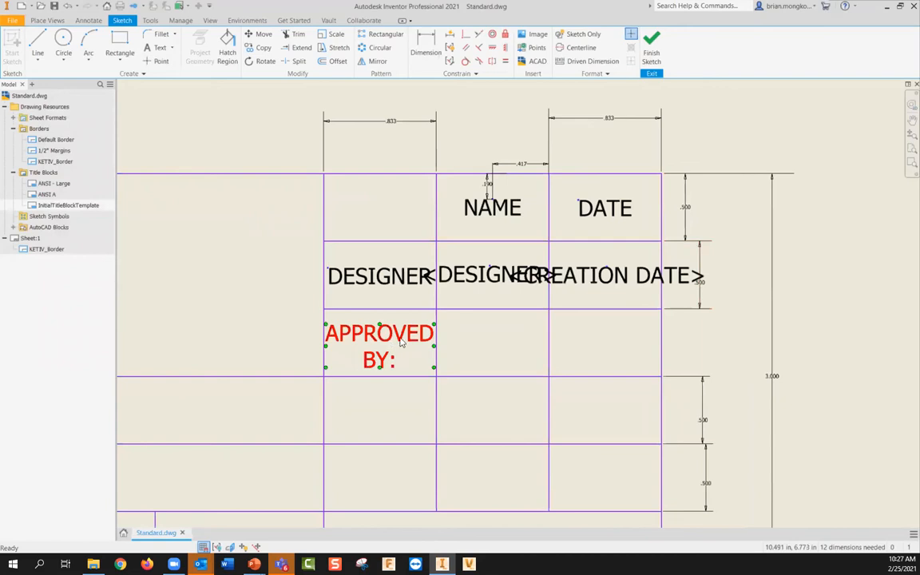
{"action": "left_click", "coordinate": [476, 343]}
{"action": "left_click", "coordinate": [481, 279]}
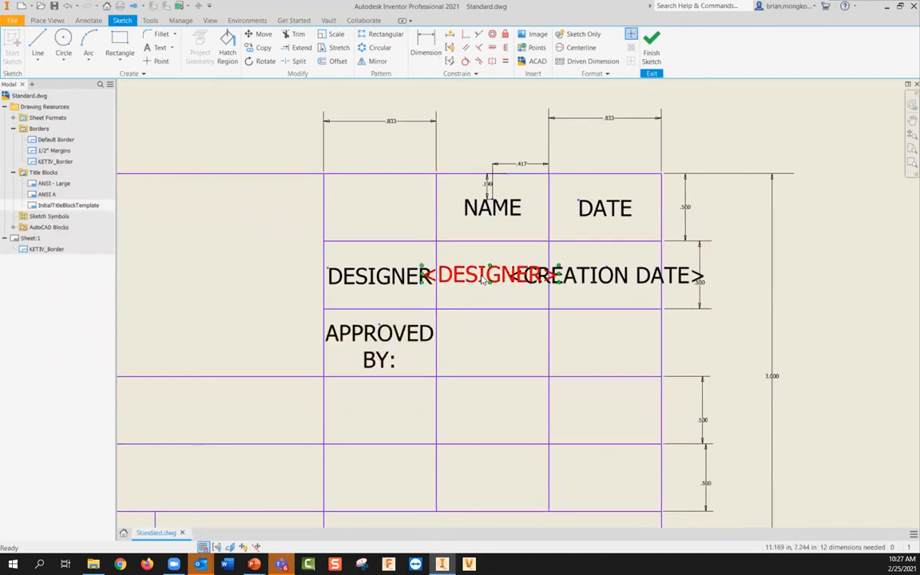
Insert a center-justified prompted entry reading APPROVED / BY on two lines and center it in the cell beside APPROVED BY:.
{"action": "left_click", "coordinate": [456, 342]}
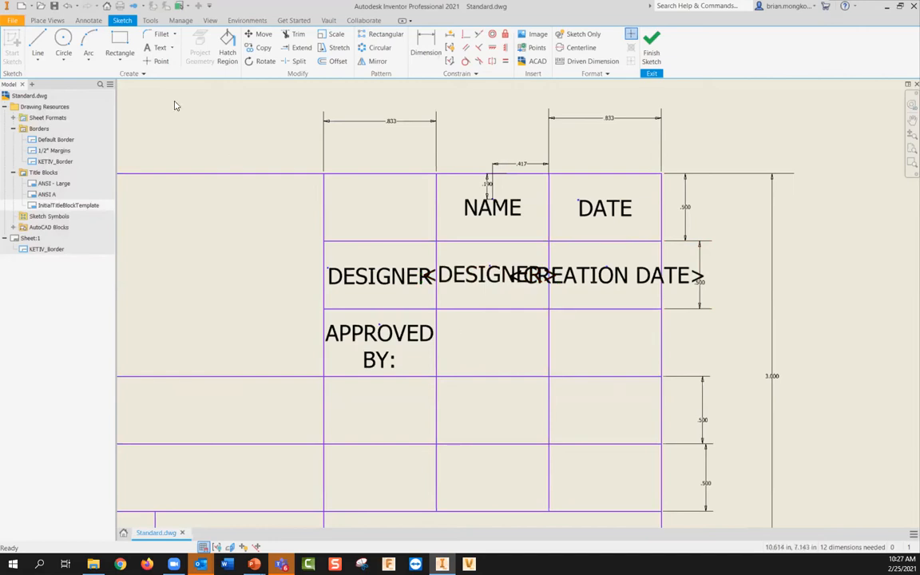
{"action": "left_click", "coordinate": [149, 49]}
{"action": "left_click", "coordinate": [483, 336]}
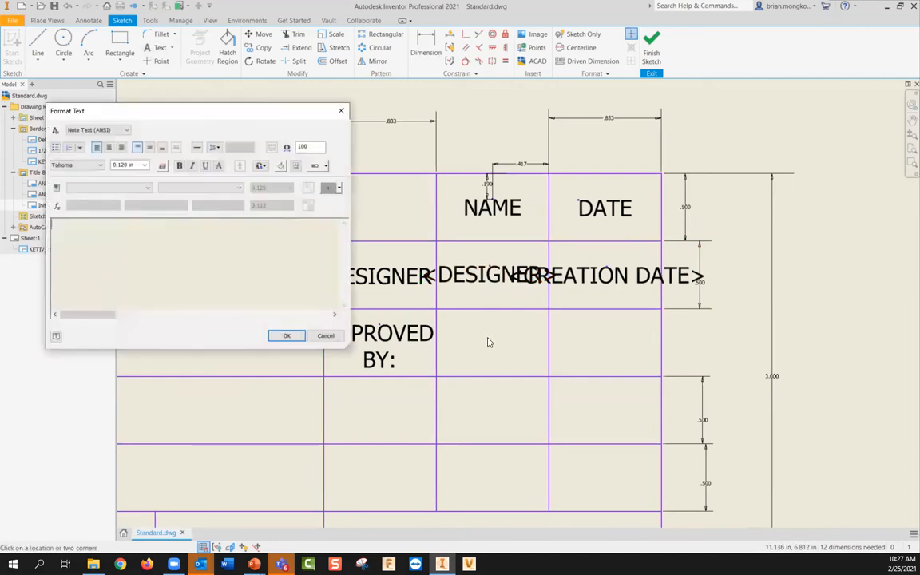
{"action": "left_click", "coordinate": [125, 188]}
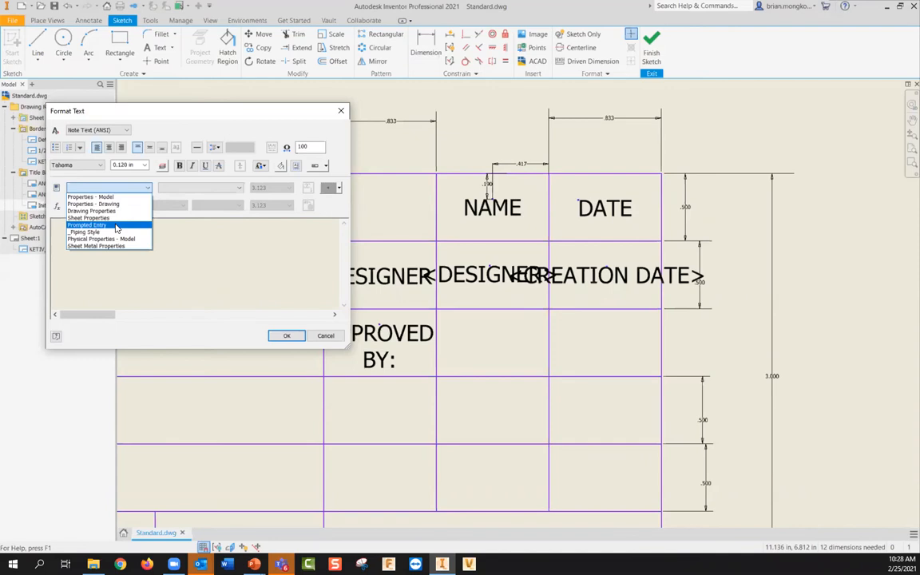
{"action": "left_click", "coordinate": [117, 225]}
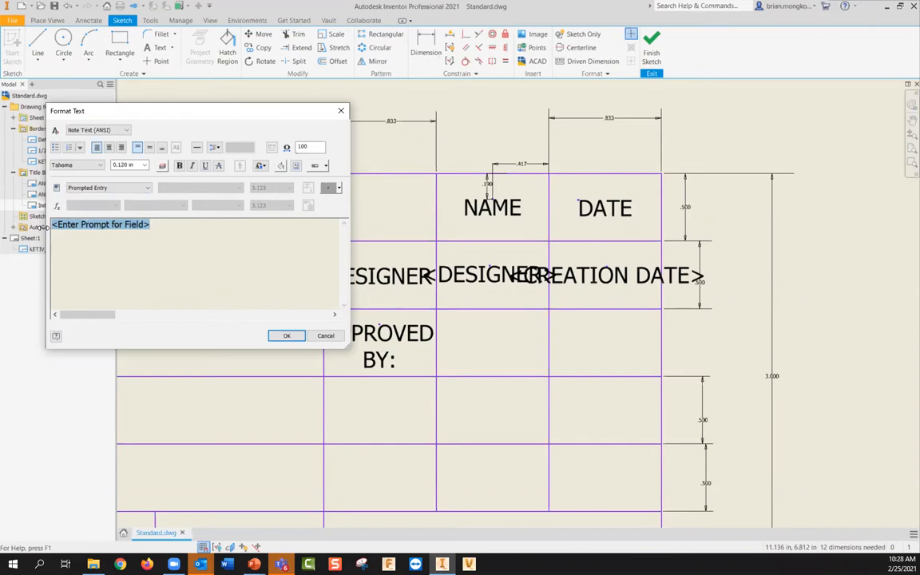
{"action": "type", "text": "APPROVE"}
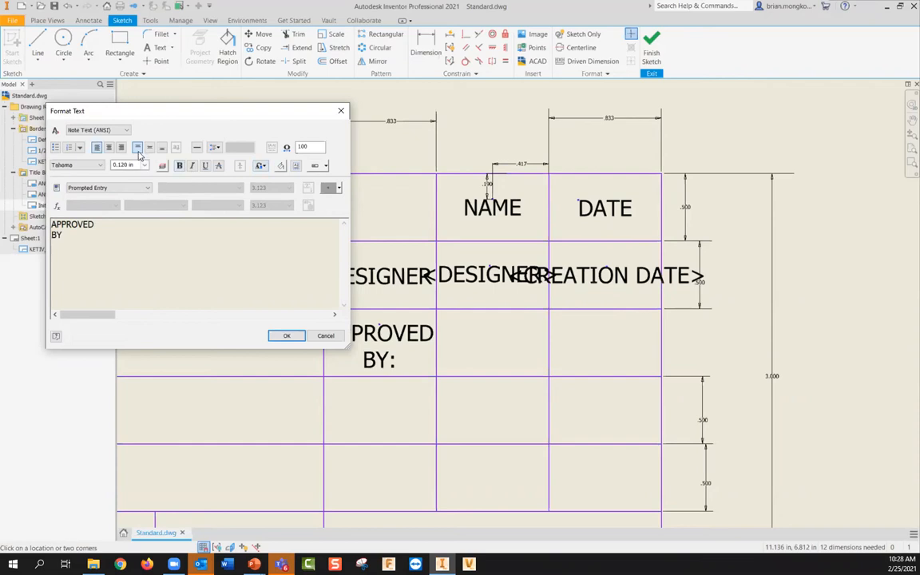
{"action": "left_click", "coordinate": [109, 146]}
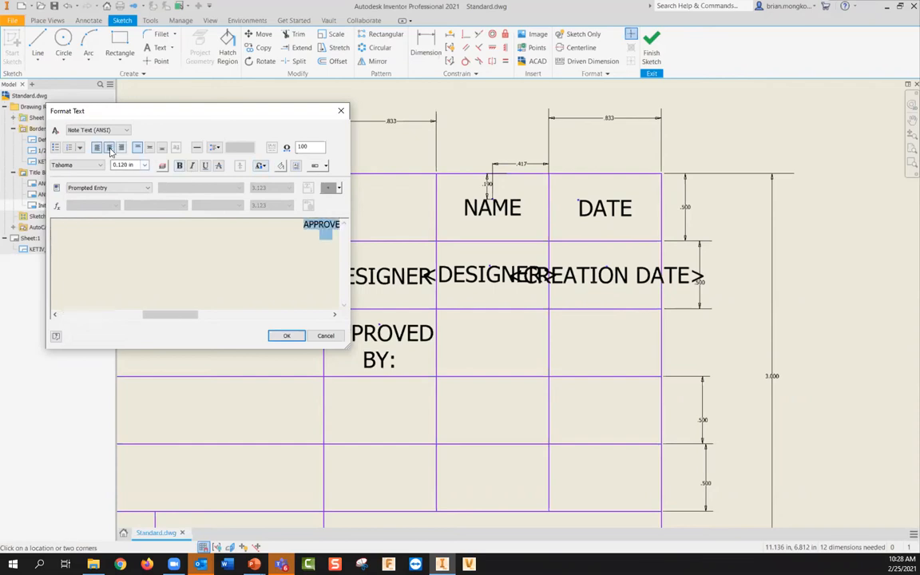
{"action": "left_click", "coordinate": [283, 335]}
{"action": "left_click_drag", "start_coordinate": [476, 357], "coordinate": [500, 344]}
{"action": "double_click", "coordinate": [500, 344]}
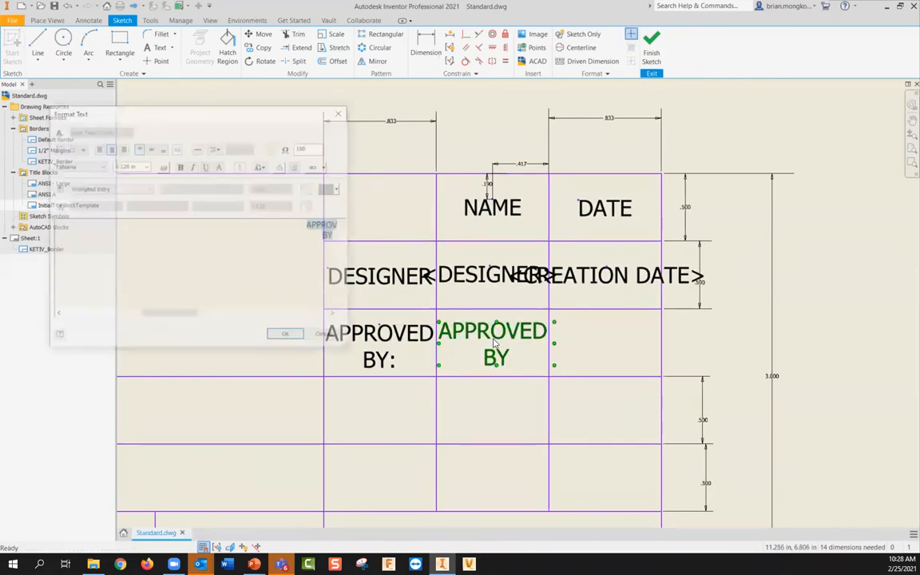
{"action": "left_click_drag", "start_coordinate": [179, 314], "coordinate": [221, 318]}
{"action": "left_click", "coordinate": [314, 336]}
{"action": "left_click", "coordinate": [752, 358]}
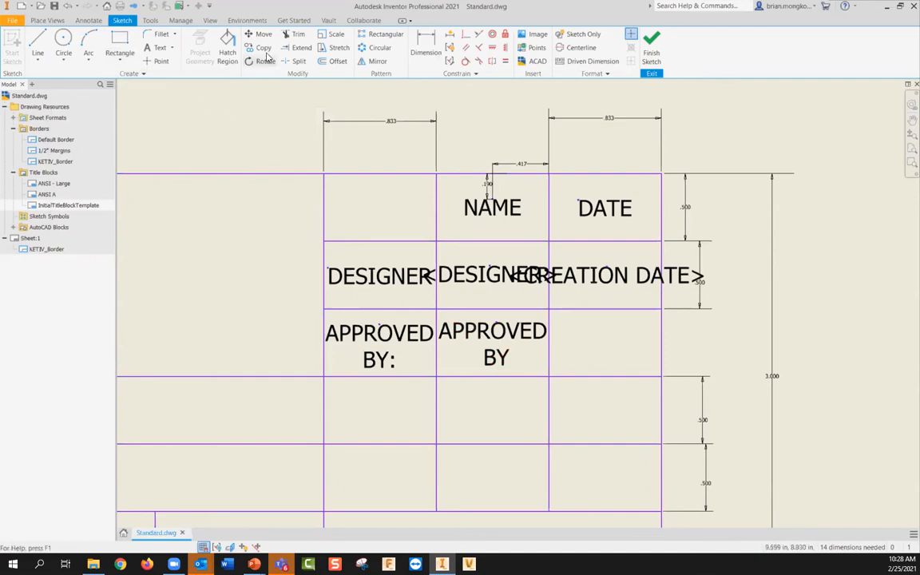
Insert a prompted entry DATE APPROVED in the cell of the DATE column in the APPROVED BY: row.
{"action": "left_click", "coordinate": [157, 48]}
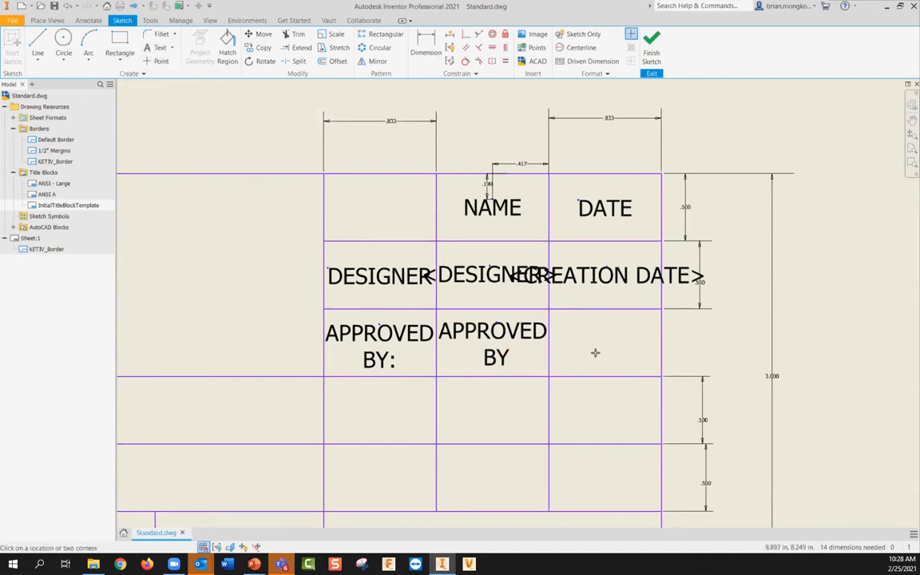
{"action": "left_click", "coordinate": [527, 335]}
{"action": "left_click", "coordinate": [90, 187]}
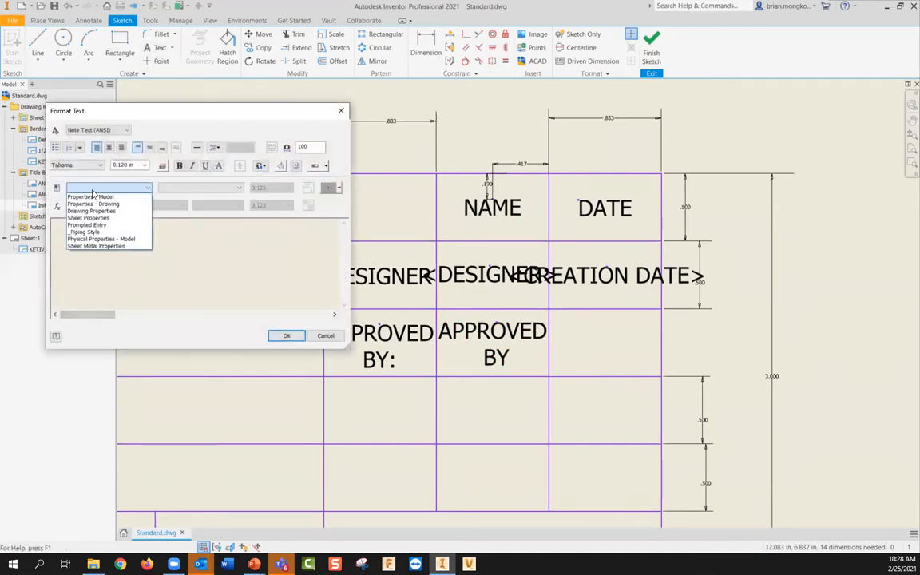
{"action": "left_click", "coordinate": [91, 200]}
{"action": "left_click", "coordinate": [190, 186]}
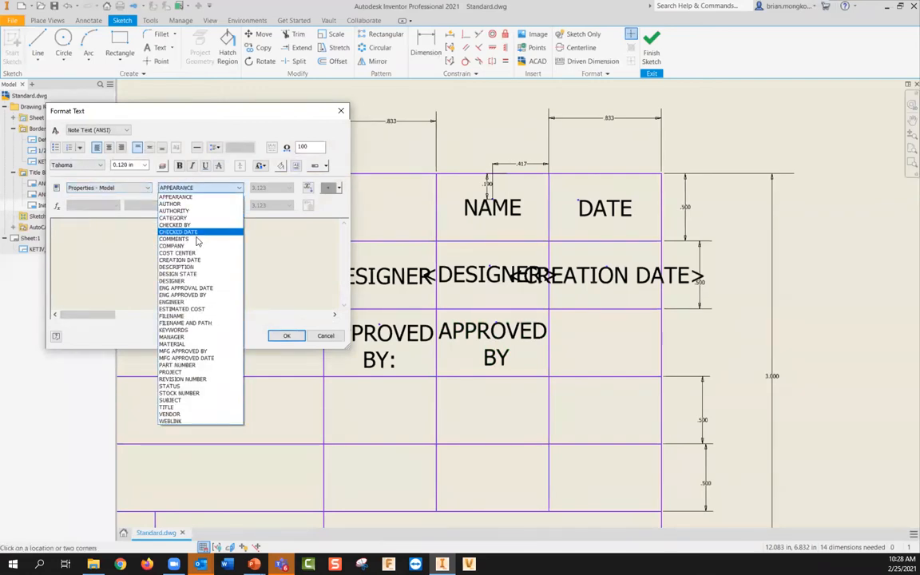
{"action": "left_click", "coordinate": [124, 189]}
{"action": "left_click", "coordinate": [122, 188]}
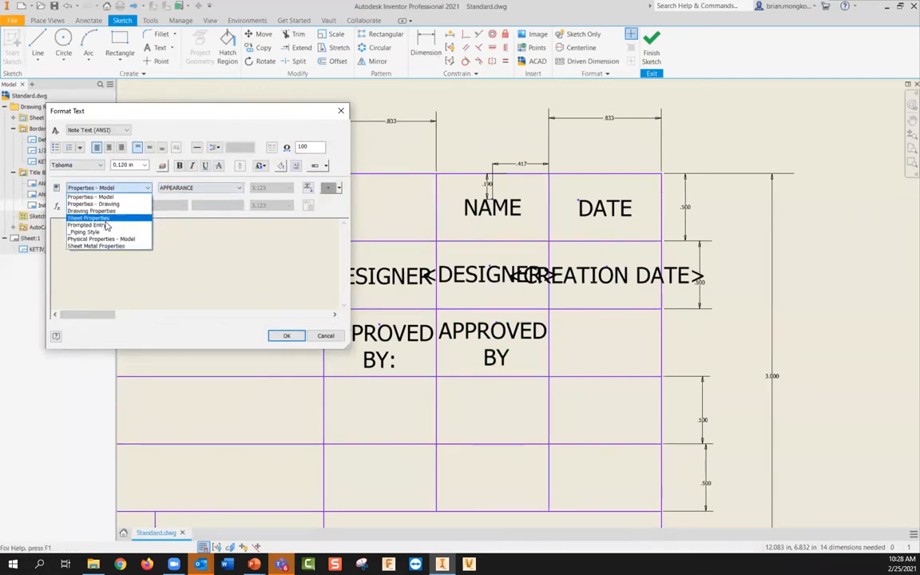
{"action": "left_click", "coordinate": [88, 224]}
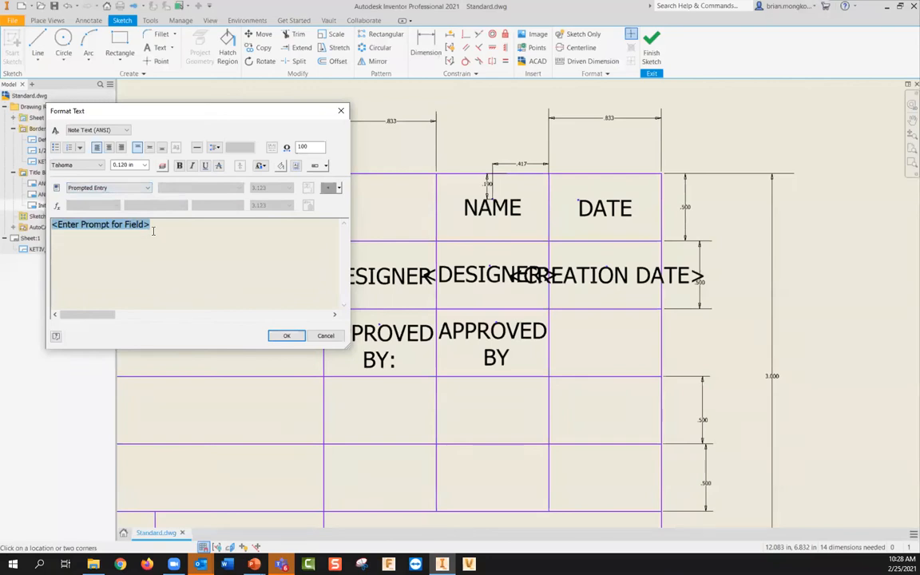
{"action": "type", "text": "DATE APPROVED"}
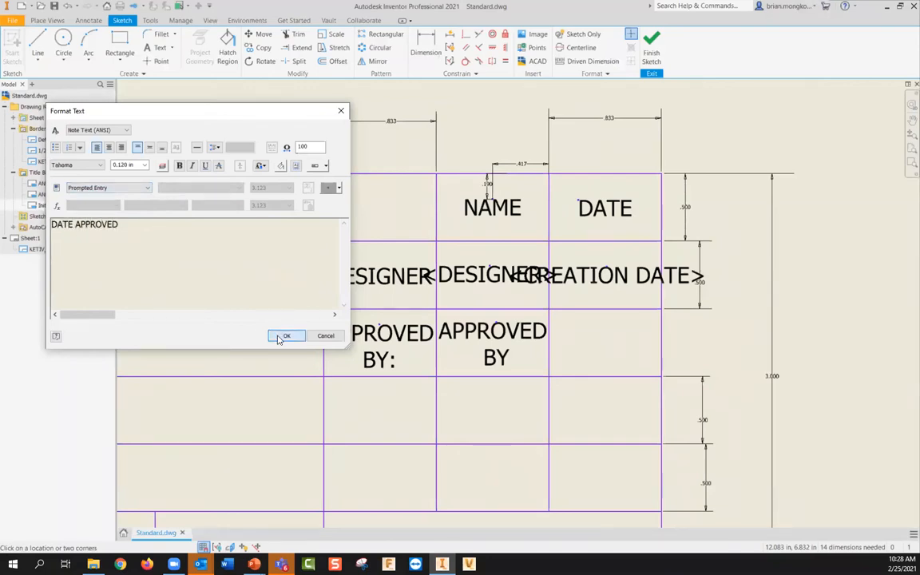
{"action": "left_click", "coordinate": [281, 333]}
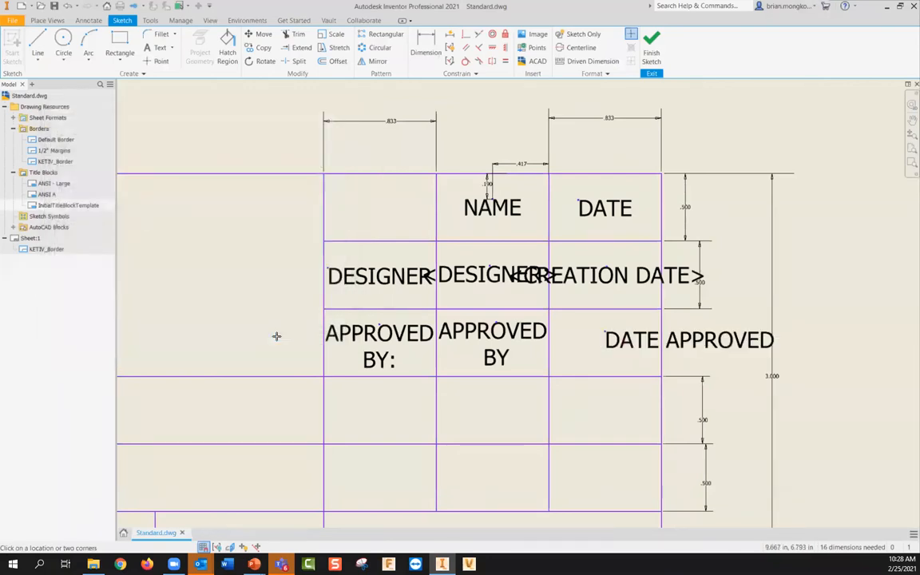
Split DATE APPROVED into two lines, center-justify it and move it to the middle of its cell.
{"action": "double_click", "coordinate": [629, 339]}
{"action": "left_click", "coordinate": [73, 224]}
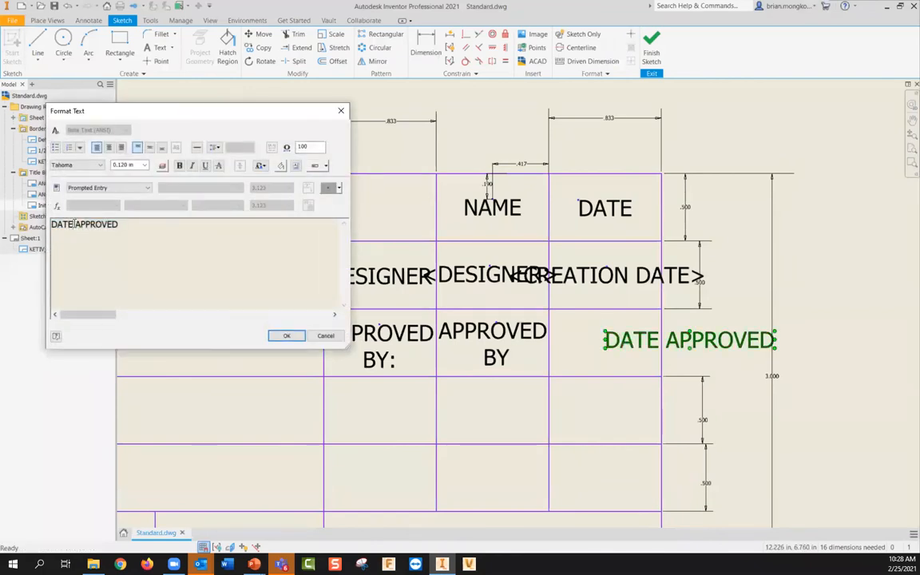
{"action": "key", "text": "Return"}
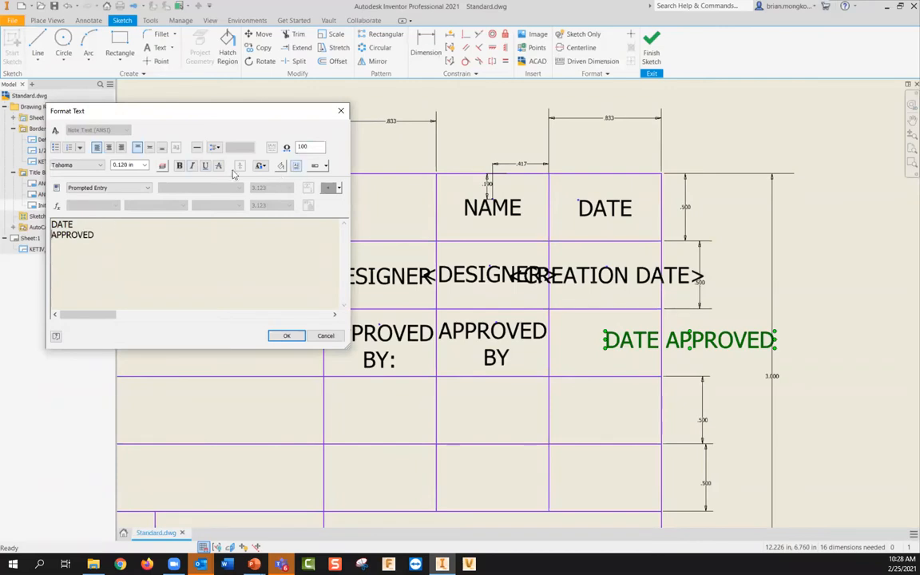
{"action": "left_click", "coordinate": [109, 147]}
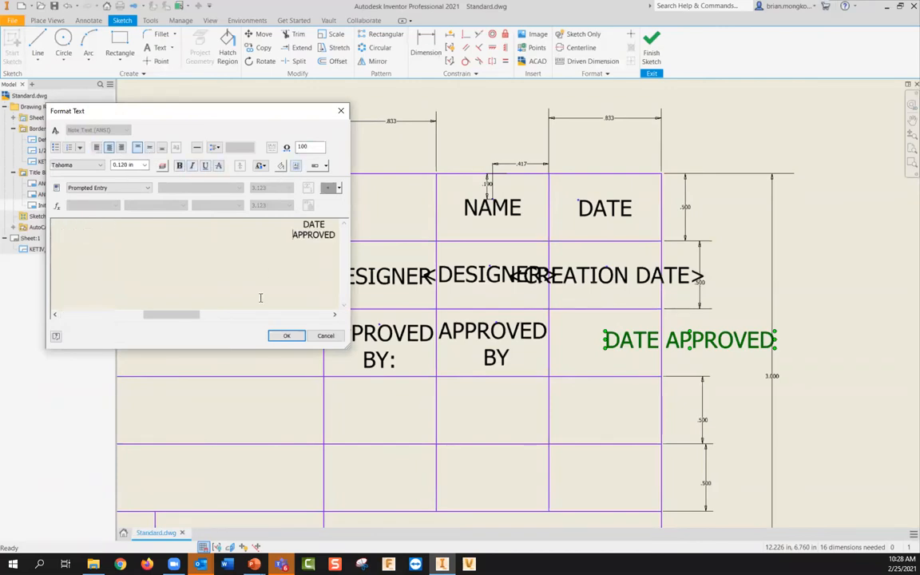
{"action": "left_click", "coordinate": [280, 336]}
{"action": "left_click_drag", "start_coordinate": [612, 344], "coordinate": [615, 337]}
Add a text with the sheet property Initial View Scale in the second cell of the title block's bottom row.
{"action": "scroll", "coordinate": [641, 262], "scroll_direction": "up", "scroll_amount": 2}
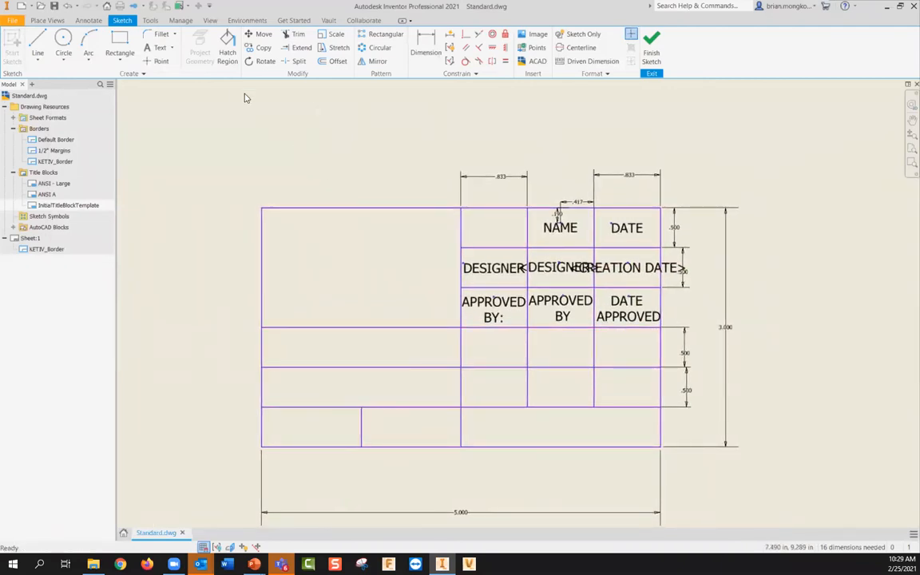
{"action": "left_click", "coordinate": [156, 47]}
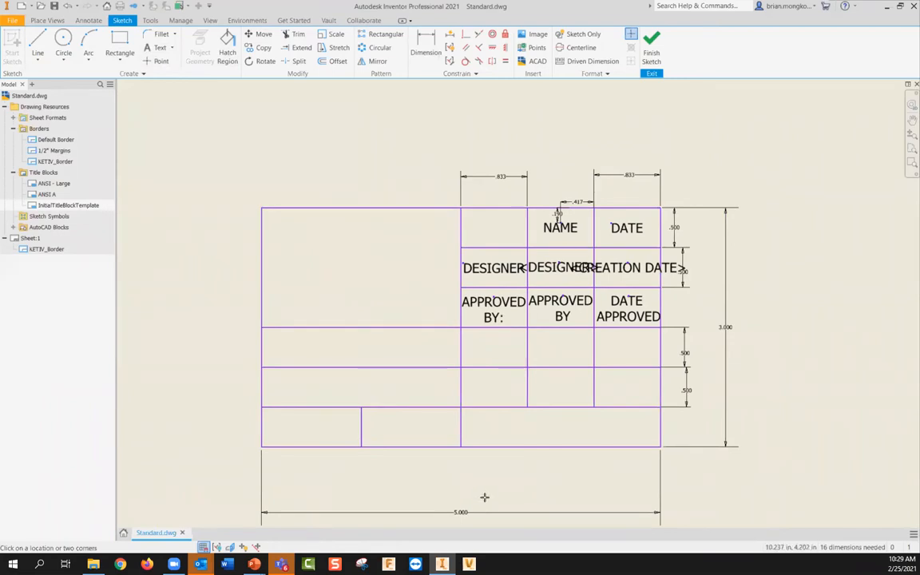
{"action": "left_click", "coordinate": [408, 422]}
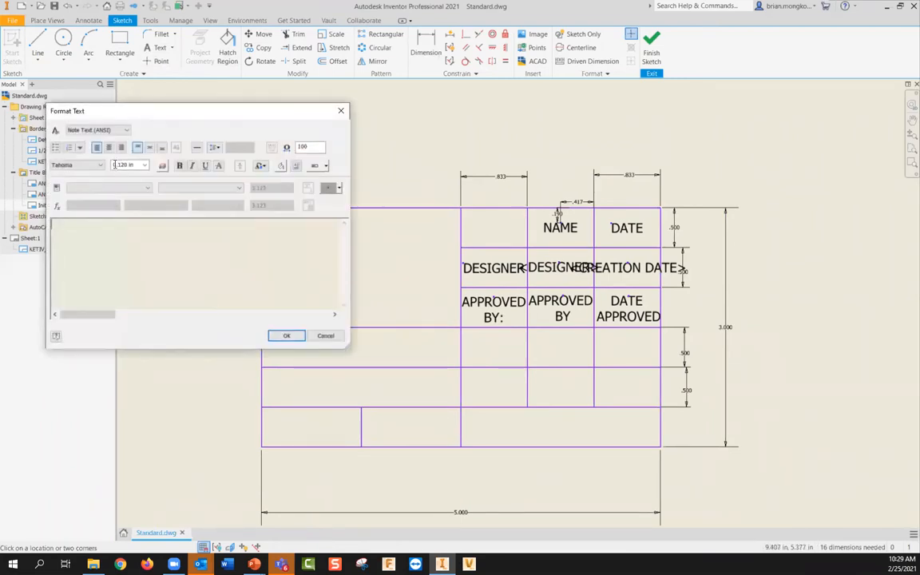
{"action": "left_click", "coordinate": [104, 187]}
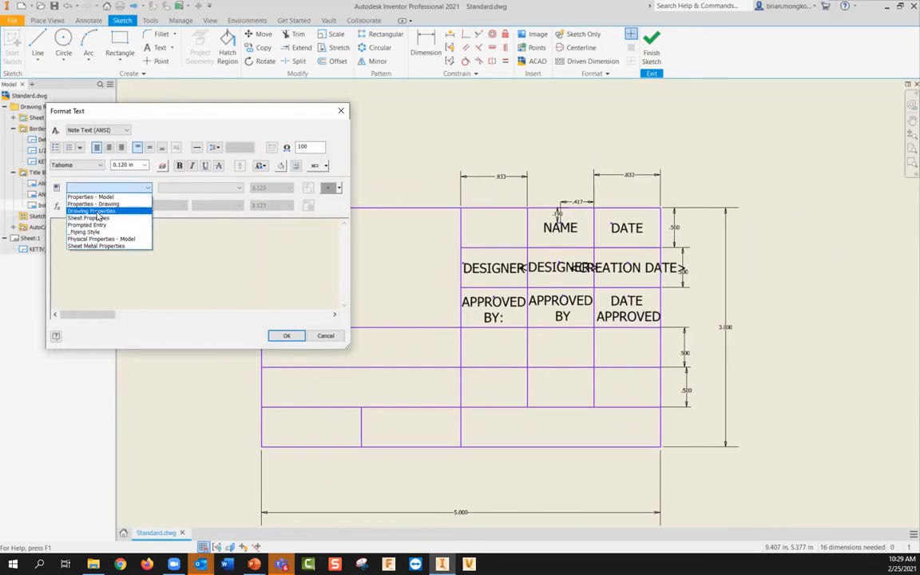
{"action": "left_click", "coordinate": [94, 211]}
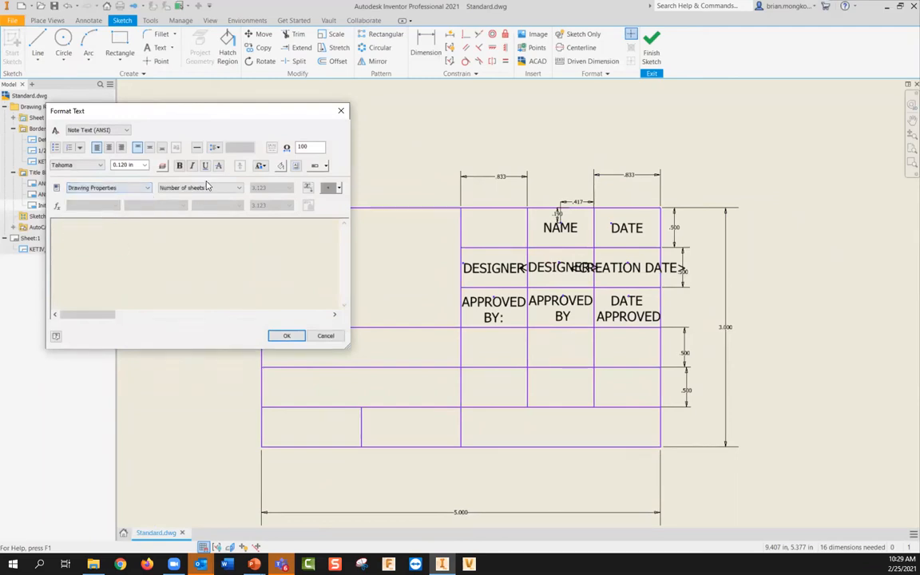
{"action": "left_click", "coordinate": [172, 187]}
{"action": "left_click", "coordinate": [166, 195]}
{"action": "left_click", "coordinate": [111, 188]}
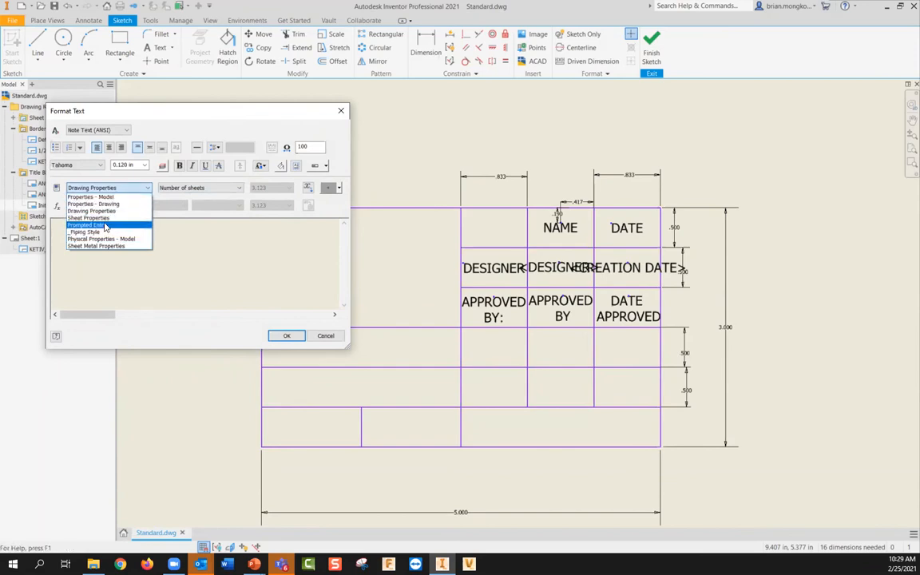
{"action": "left_click", "coordinate": [107, 219]}
{"action": "left_click", "coordinate": [205, 187]}
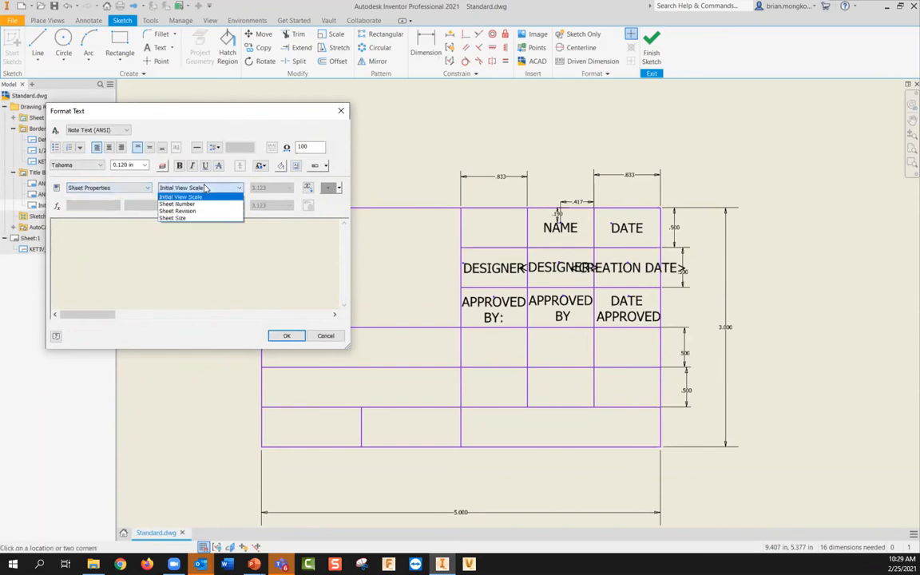
{"action": "left_click", "coordinate": [202, 198]}
{"action": "left_click", "coordinate": [307, 187]}
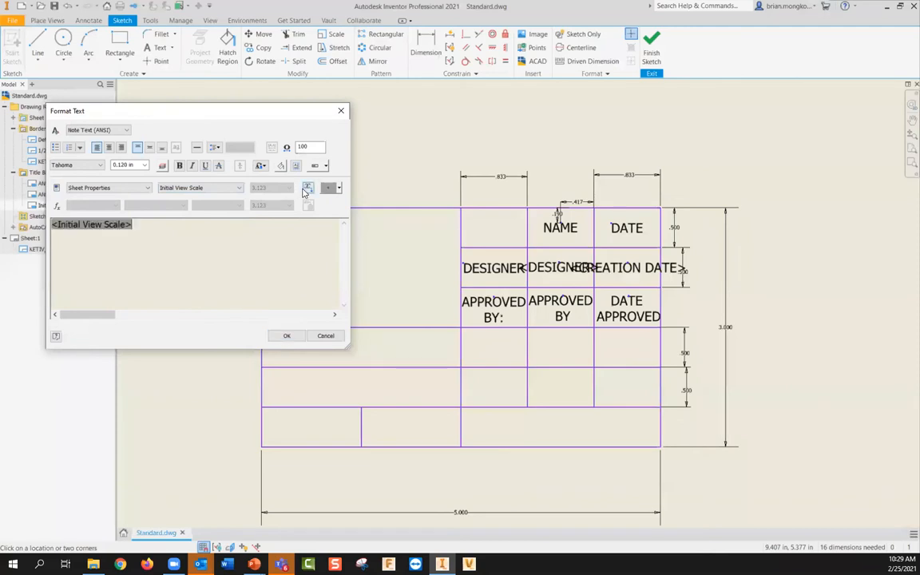
Center-justify the <Initial View Scale> text and adjust its position to about the middle of its cell.
{"action": "left_click", "coordinate": [121, 148]}
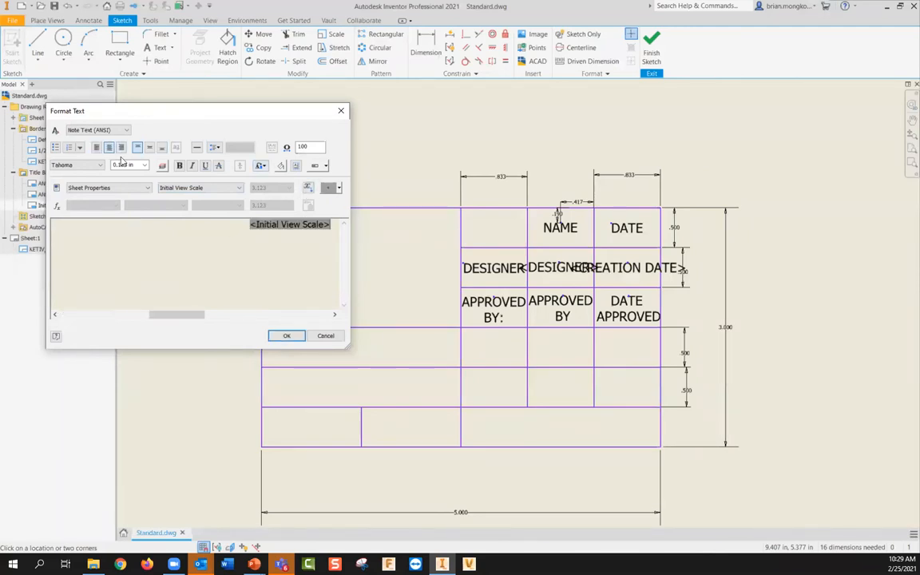
{"action": "left_click", "coordinate": [289, 336]}
{"action": "key", "text": "Escape"}
{"action": "left_click_drag", "start_coordinate": [416, 423], "coordinate": [417, 427]}
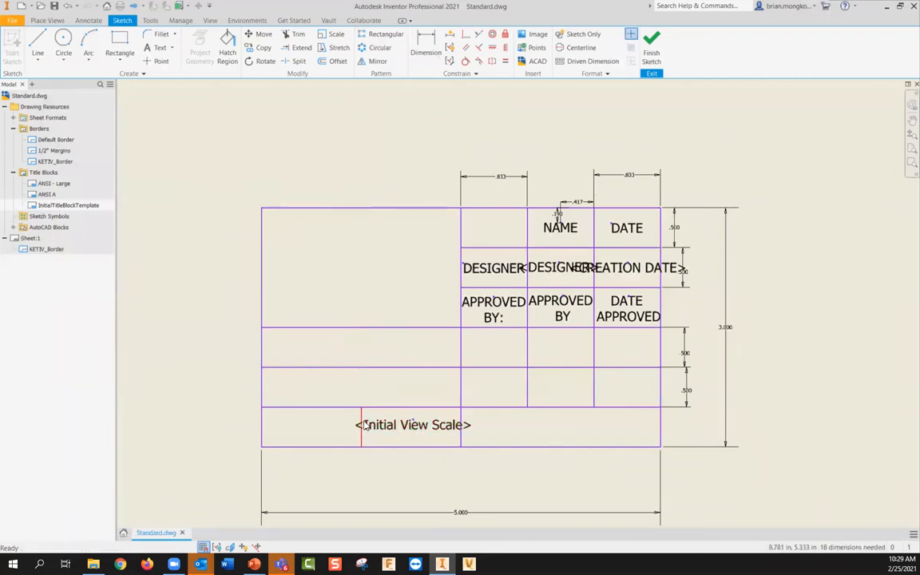
Insert a center-justified text with the sheet property Sheet Size and center it in the first cell of the title block's bottom row.
{"action": "key", "text": "t"}
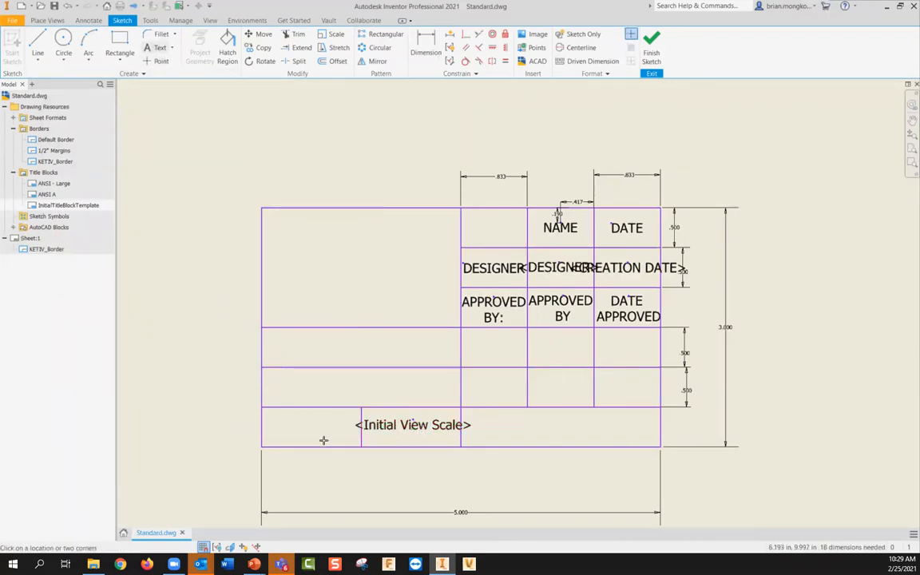
{"action": "left_click", "coordinate": [205, 242]}
{"action": "left_click", "coordinate": [120, 188]}
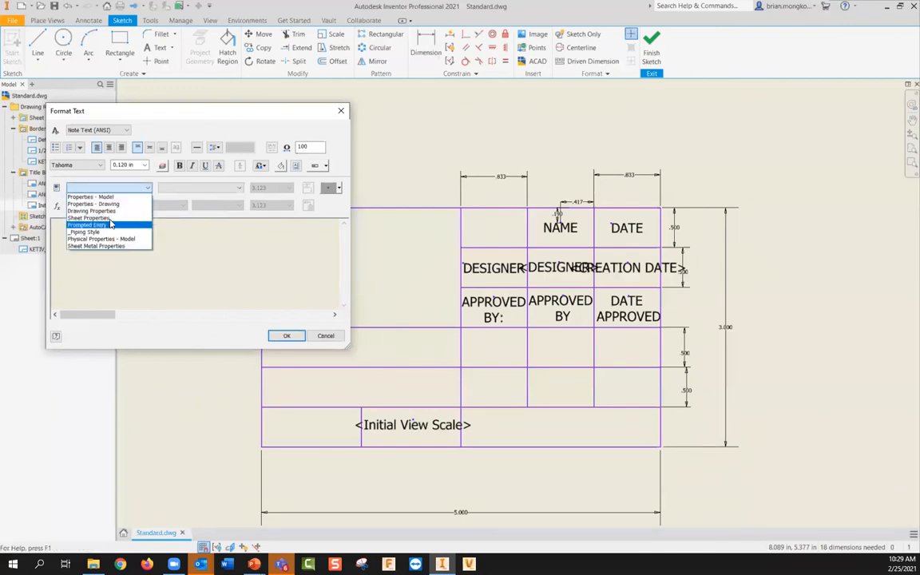
{"action": "left_click", "coordinate": [89, 217]}
{"action": "left_click", "coordinate": [196, 187]}
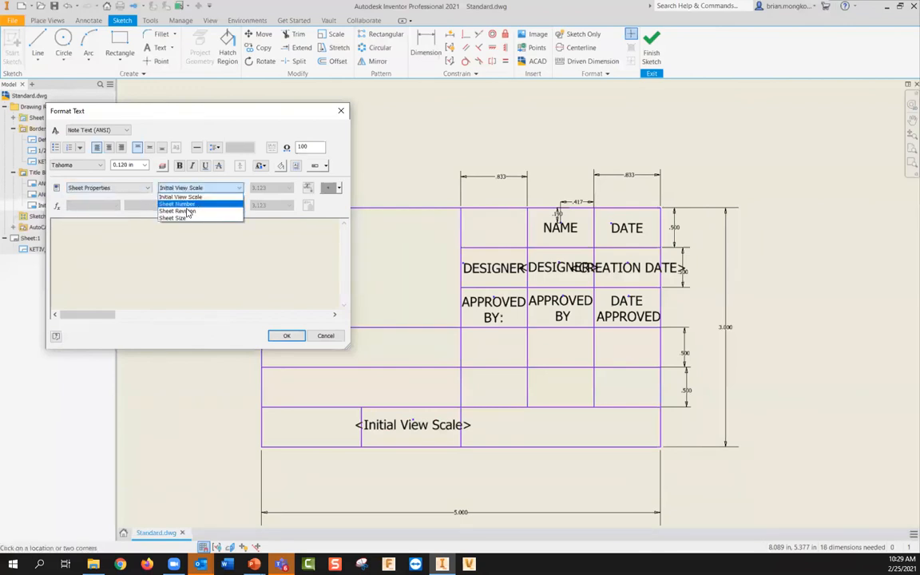
{"action": "left_click", "coordinate": [186, 211]}
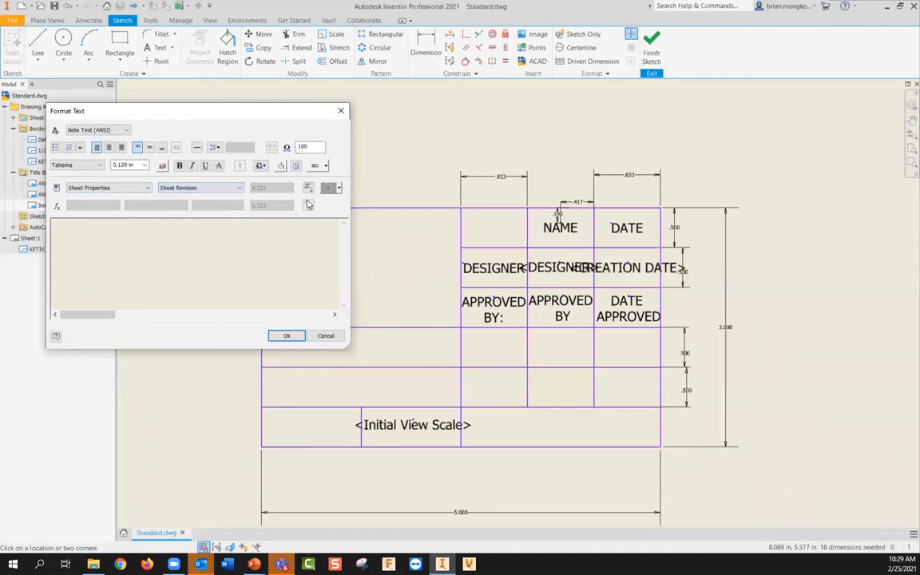
{"action": "left_click", "coordinate": [234, 189]}
{"action": "left_click", "coordinate": [201, 213]}
{"action": "left_click", "coordinate": [308, 188]}
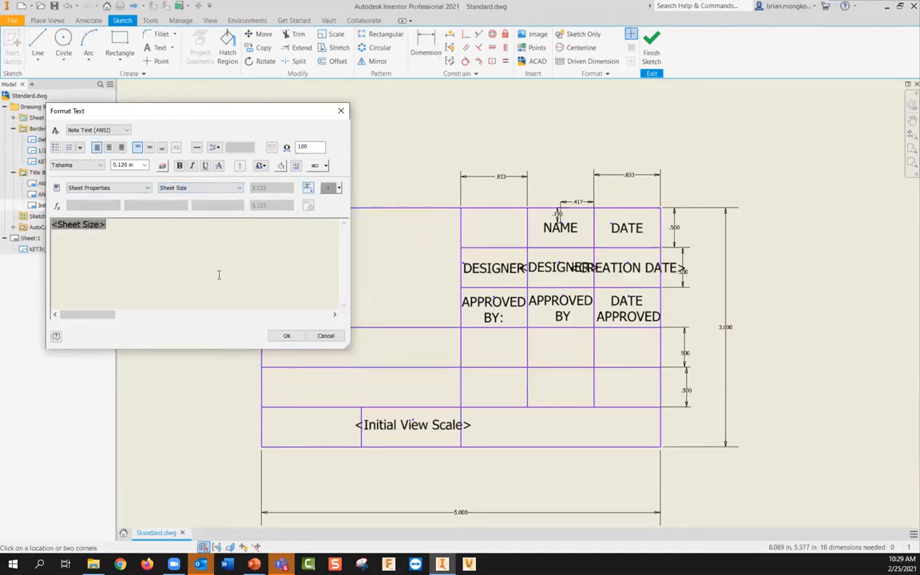
{"action": "left_click", "coordinate": [120, 148]}
{"action": "left_click", "coordinate": [289, 336]}
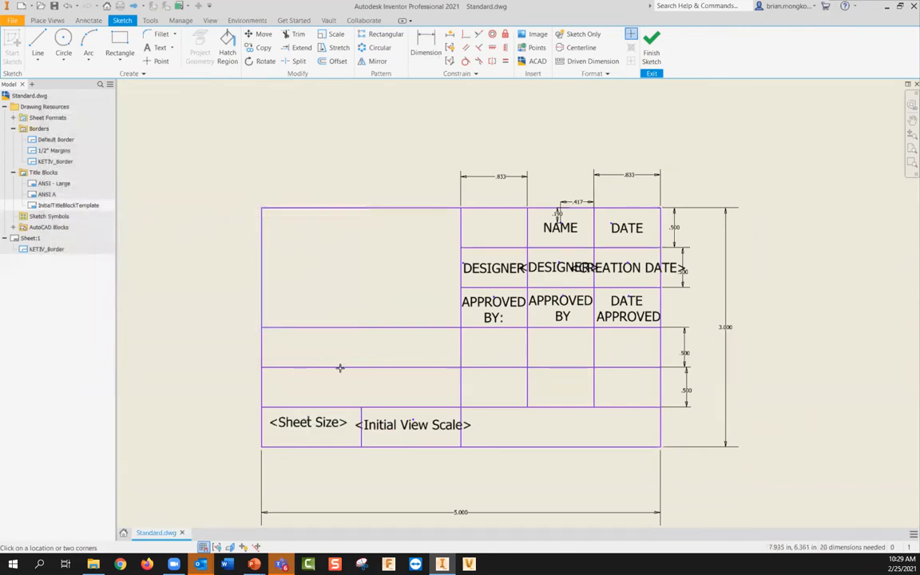
{"action": "left_click_drag", "start_coordinate": [315, 426], "coordinate": [324, 431]}
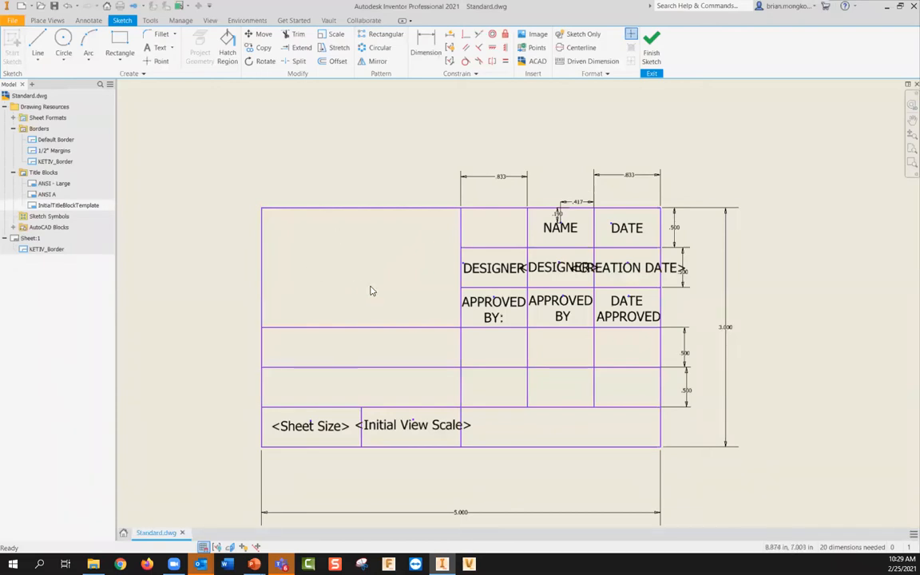
Add a text with the model property TITLE in the wide cell directly below the title block's large empty cell.
{"action": "left_click", "coordinate": [155, 47]}
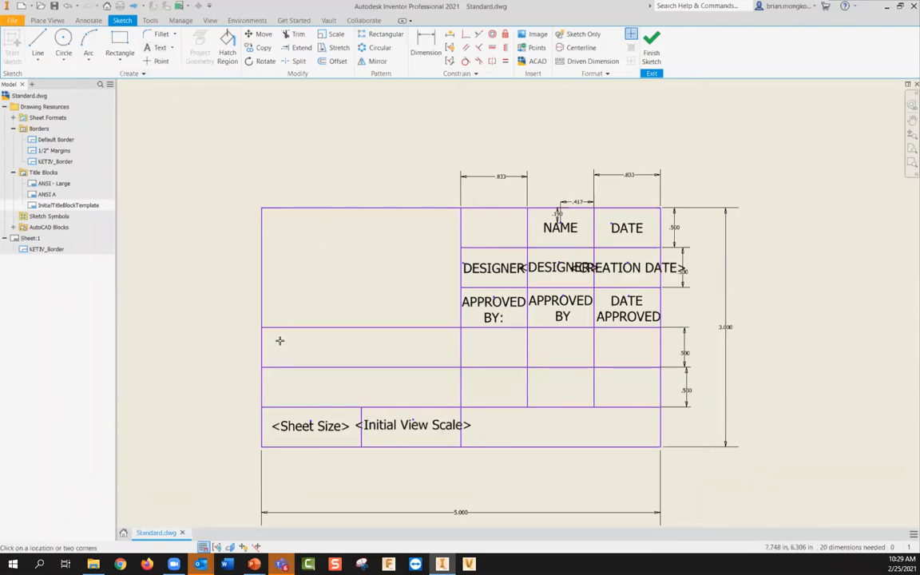
{"action": "left_click", "coordinate": [308, 348]}
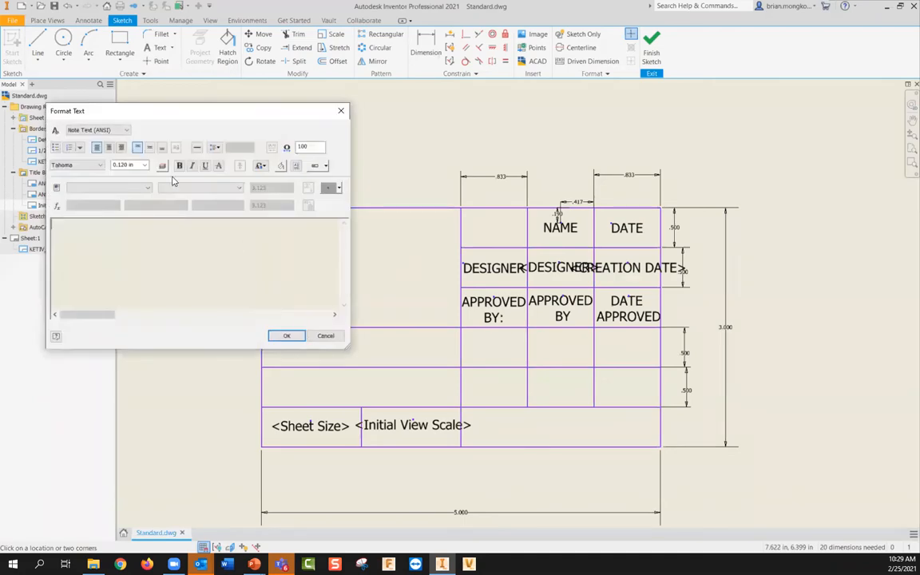
{"action": "left_click", "coordinate": [112, 188]}
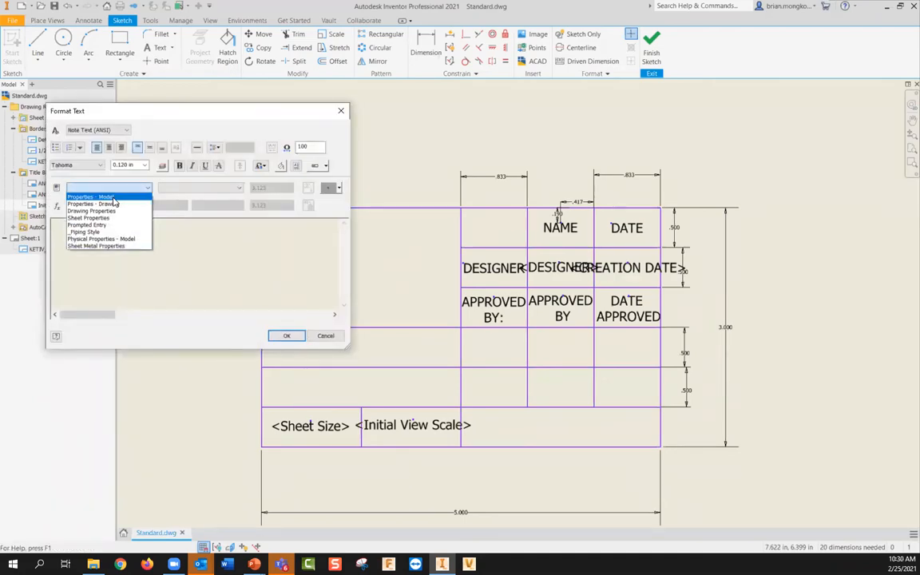
{"action": "left_click", "coordinate": [112, 197]}
{"action": "left_click", "coordinate": [203, 189]}
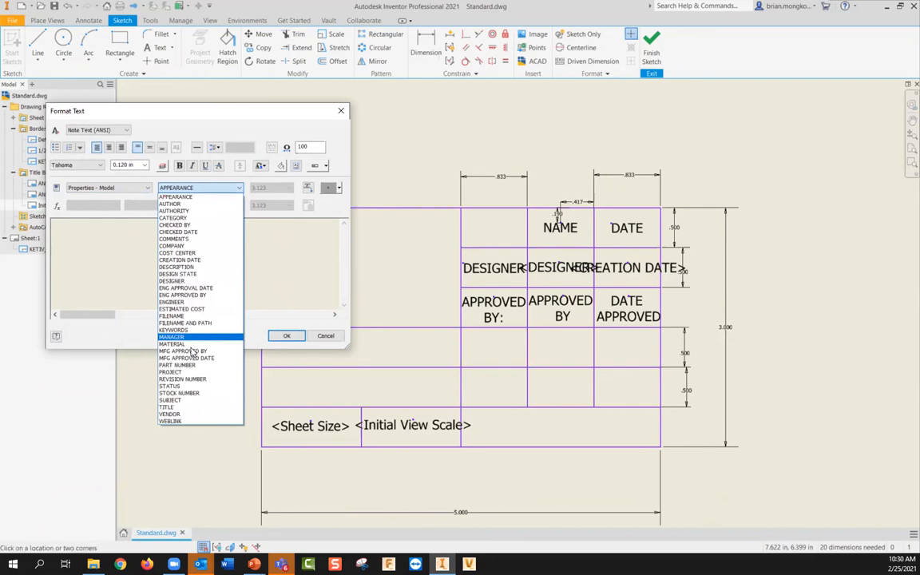
{"action": "left_click", "coordinate": [172, 406]}
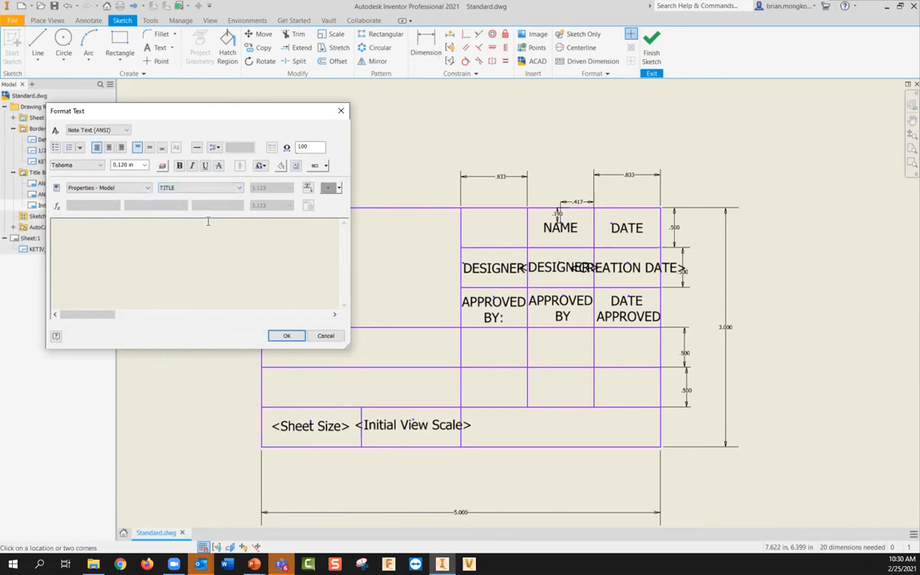
{"action": "left_click", "coordinate": [307, 188]}
{"action": "left_click", "coordinate": [288, 336]}
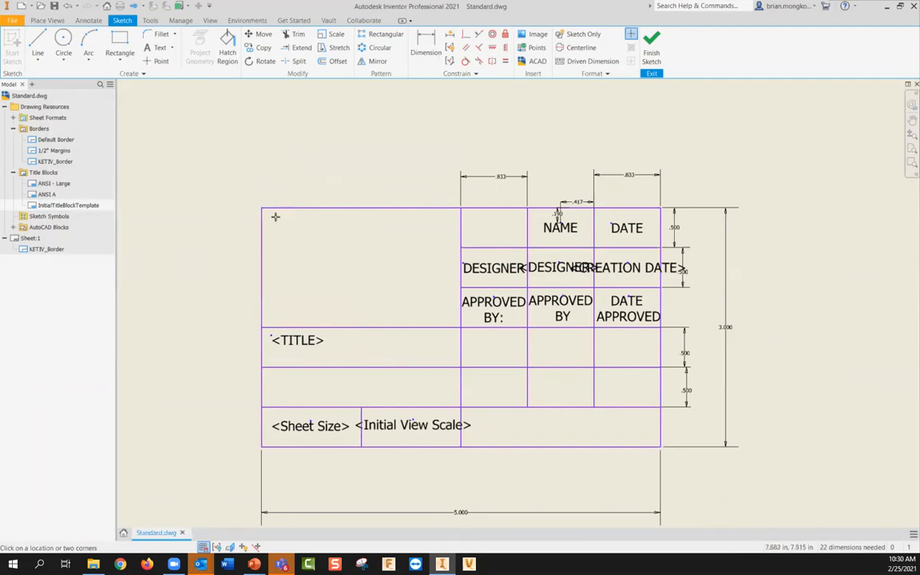
Insert the image KETIV-Logo-Red.png from the Pictures folder and scale and position it to fit the title block's large upper cell.
{"action": "left_click", "coordinate": [535, 35]}
{"action": "left_click", "coordinate": [276, 223]}
{"action": "left_click", "coordinate": [510, 94]}
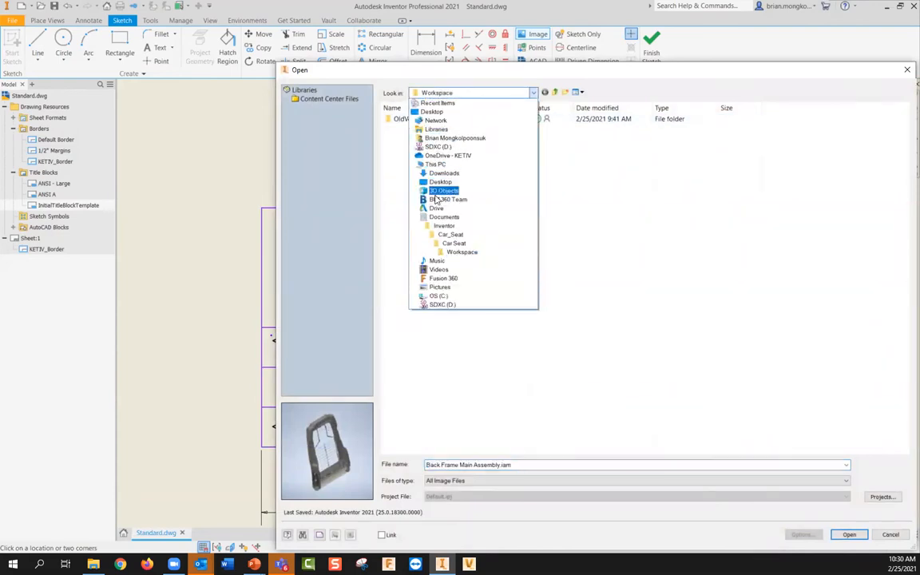
{"action": "left_click", "coordinate": [439, 286]}
{"action": "left_click", "coordinate": [846, 137]}
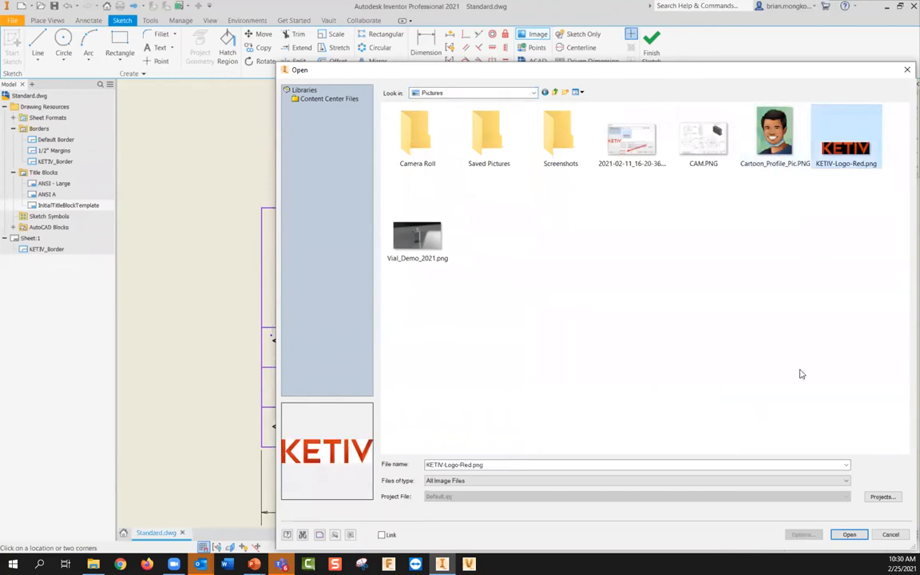
{"action": "left_click", "coordinate": [848, 533]}
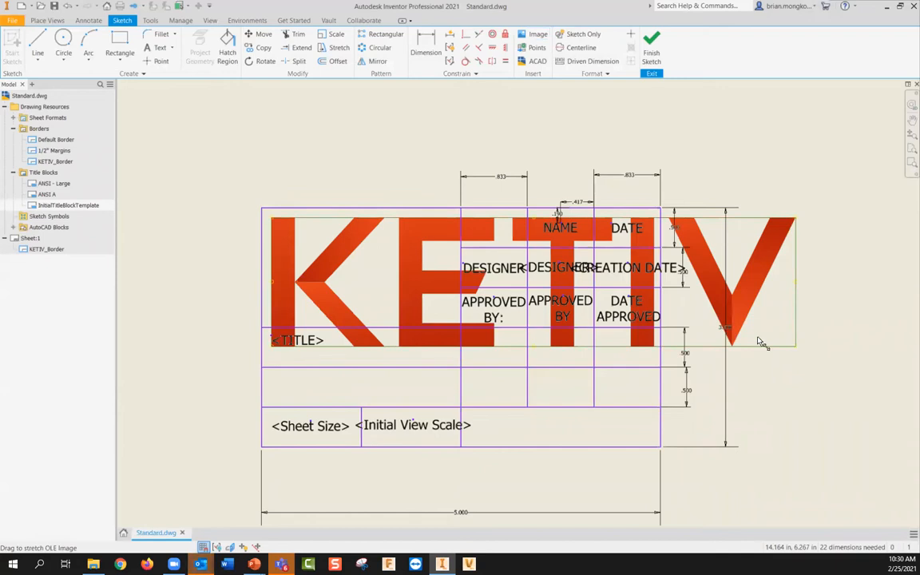
{"action": "left_click_drag", "start_coordinate": [367, 235], "coordinate": [371, 270]}
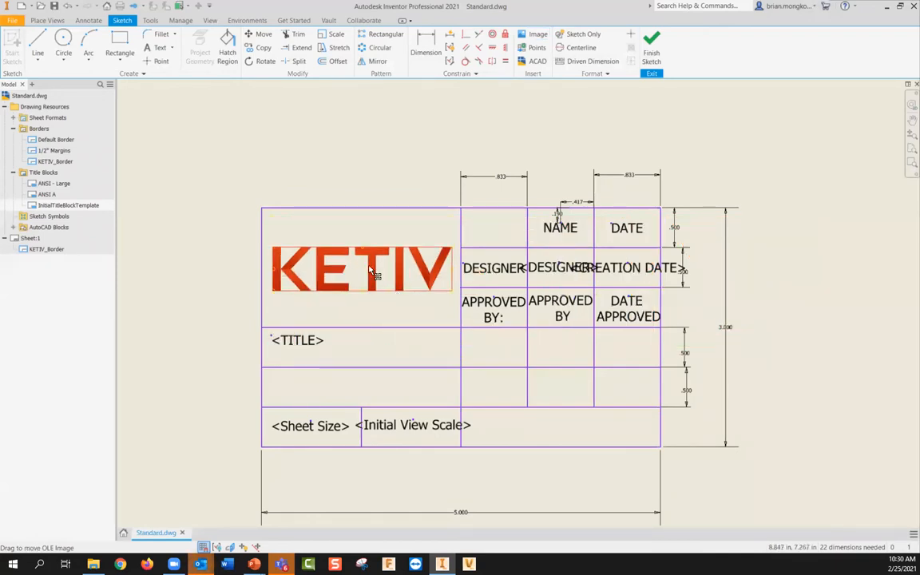
{"action": "mouse_move", "coordinate": [727, 280]}
{"action": "middle_mouse_down"}
{"action": "mouse_move", "coordinate": [701, 261]}
{"action": "mouse_move", "coordinate": [712, 233]}
{"action": "middle_mouse_up"}
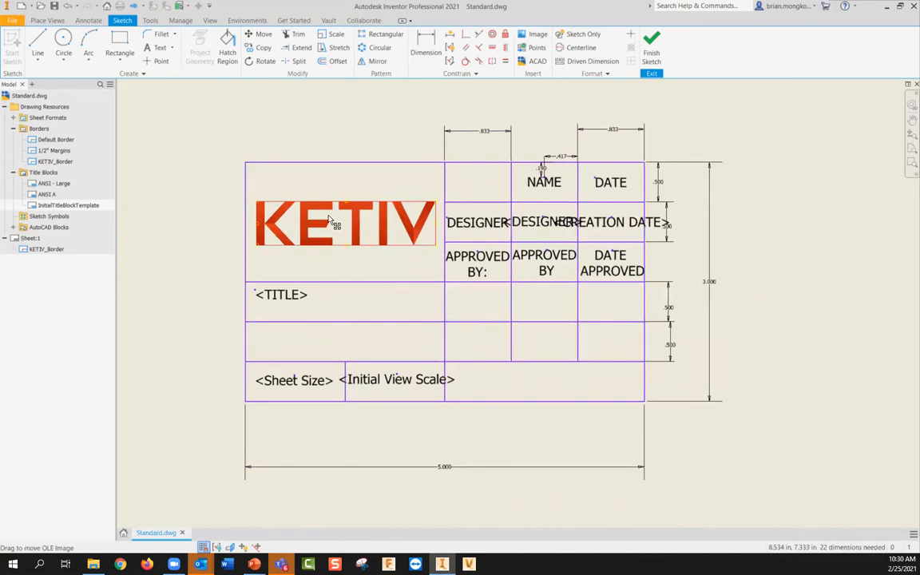
{"action": "left_click", "coordinate": [537, 34]}
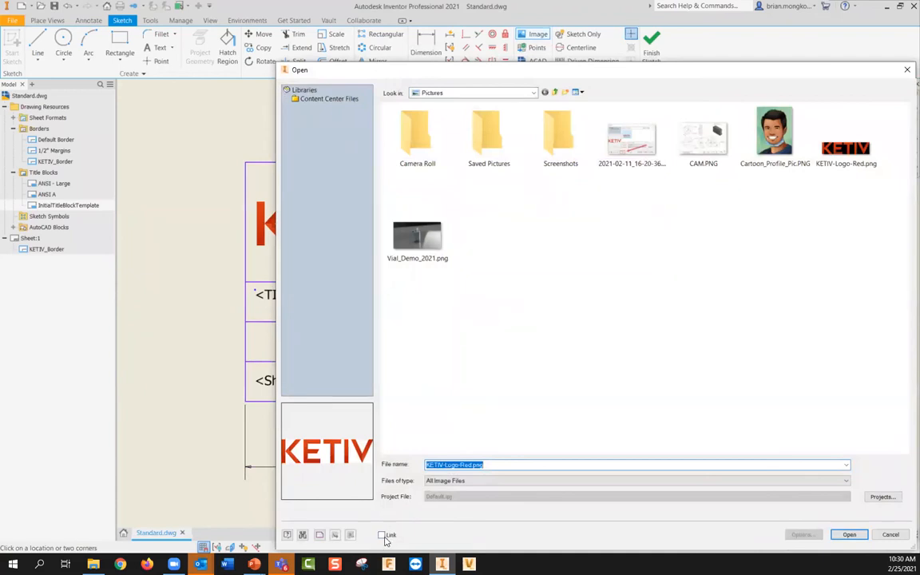
{"action": "left_click", "coordinate": [382, 536]}
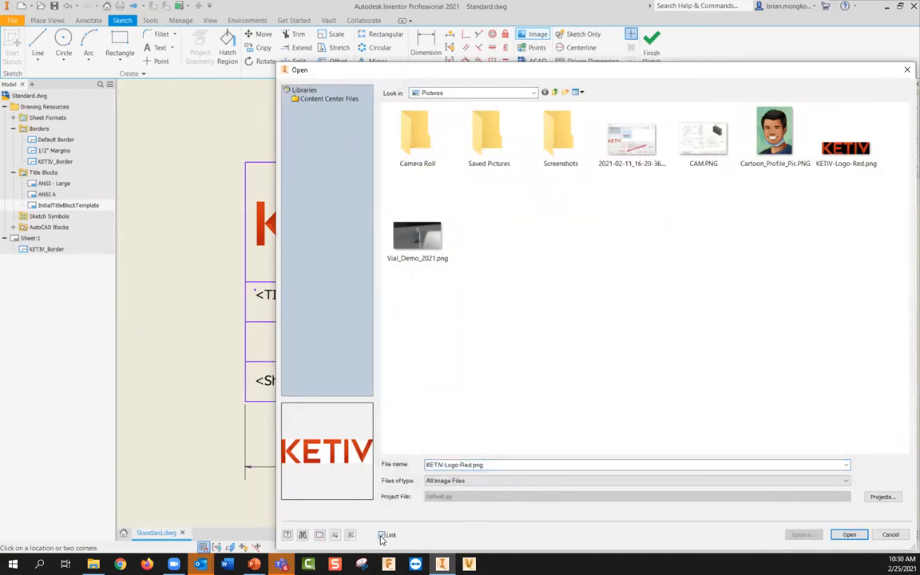
{"action": "left_click", "coordinate": [382, 534]}
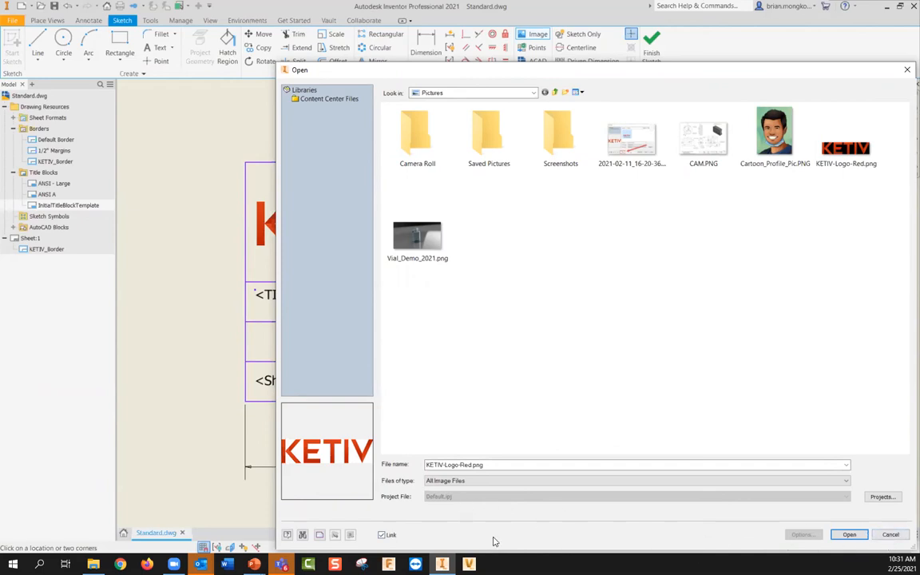
{"action": "left_click", "coordinate": [884, 533]}
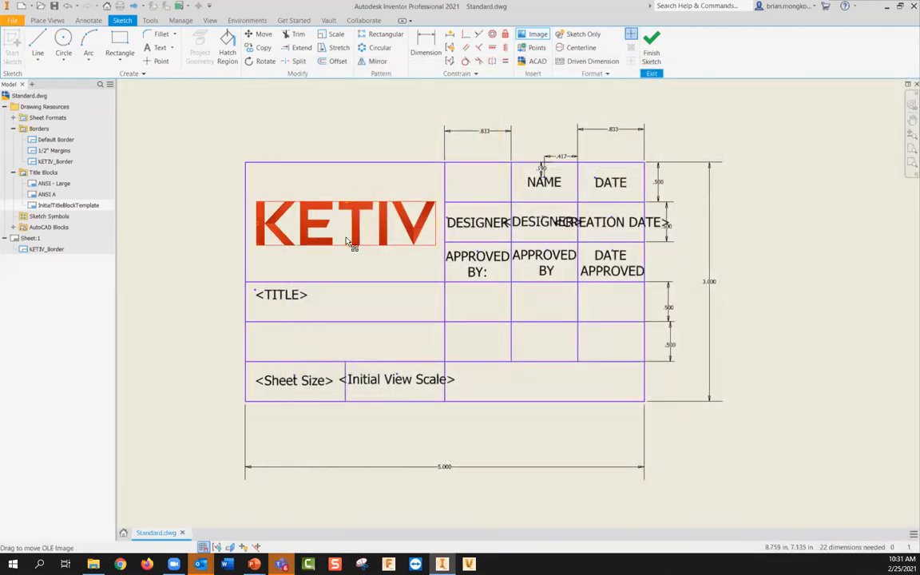
Add a text with the model property PART NUMBER in the last cell of the title block's bottom row and move it nearer the cell's middle.
{"action": "middle_click_drag", "start_coordinate": [554, 380], "coordinate": [598, 415]}
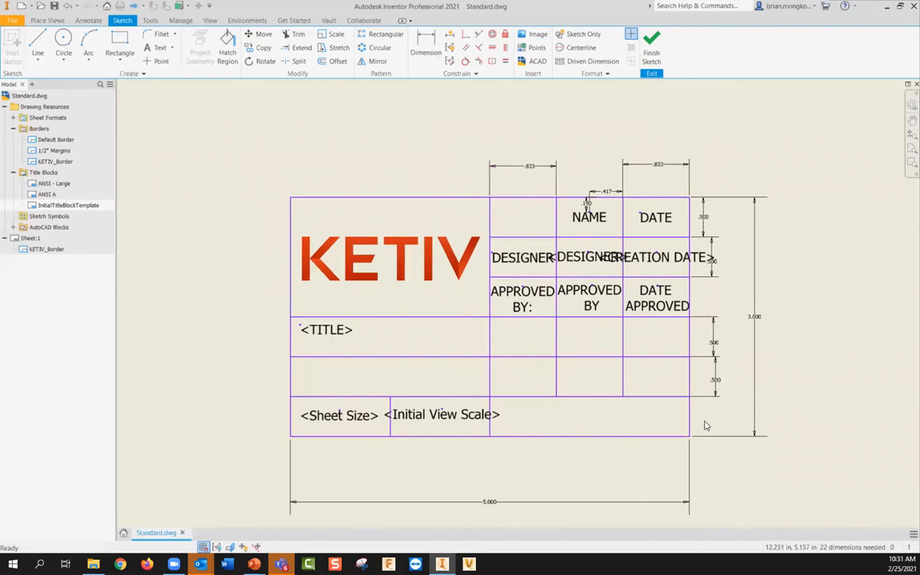
{"action": "scroll", "coordinate": [691, 423], "scroll_direction": "up", "scroll_amount": 2}
{"action": "scroll", "coordinate": [607, 415], "scroll_direction": "up", "scroll_amount": 1}
{"action": "scroll", "coordinate": [591, 422], "scroll_direction": "down", "scroll_amount": 3}
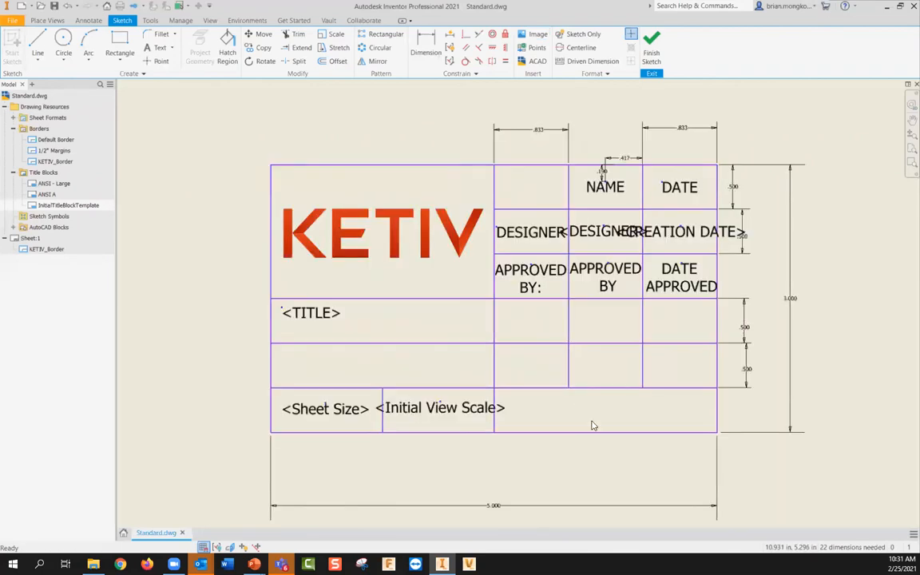
{"action": "left_click", "coordinate": [152, 49]}
{"action": "left_click", "coordinate": [493, 369]}
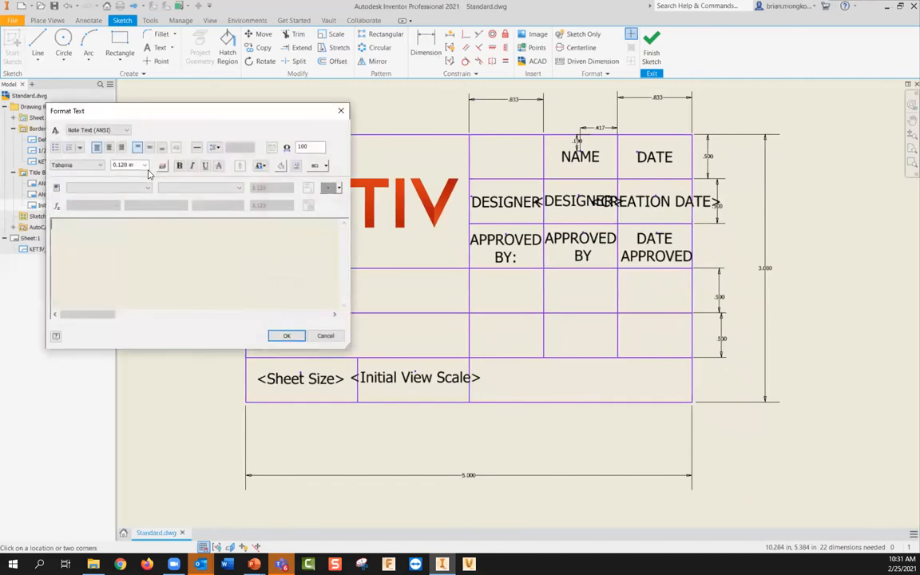
{"action": "left_click", "coordinate": [108, 187]}
{"action": "left_click", "coordinate": [96, 194]}
{"action": "left_click", "coordinate": [214, 190]}
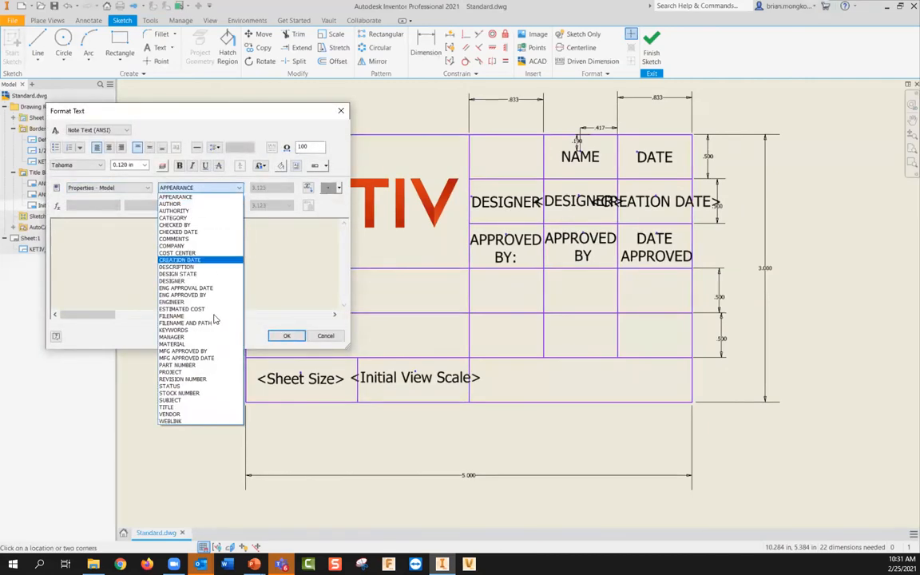
{"action": "left_click", "coordinate": [182, 330]}
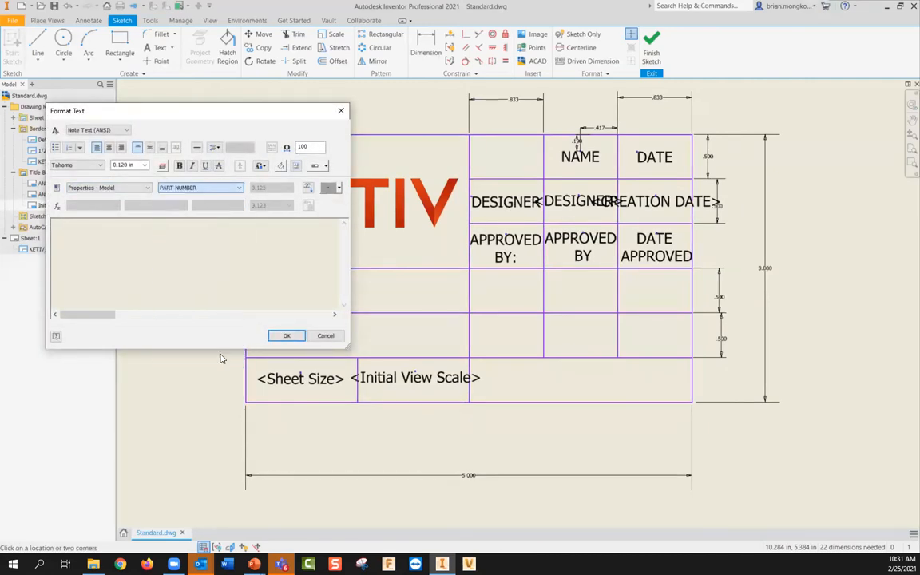
{"action": "left_click", "coordinate": [308, 187]}
{"action": "left_click", "coordinate": [286, 336]}
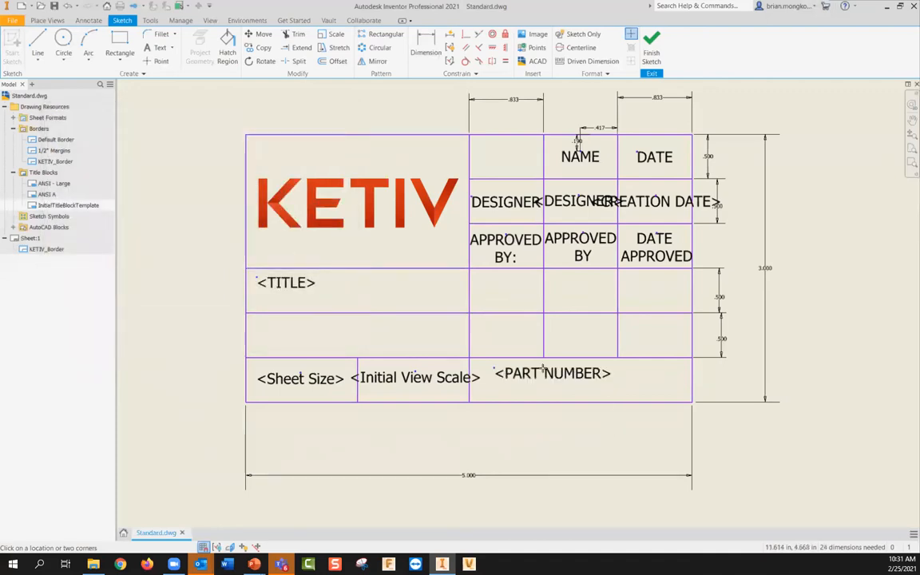
{"action": "left_click_drag", "start_coordinate": [510, 382], "coordinate": [556, 383]}
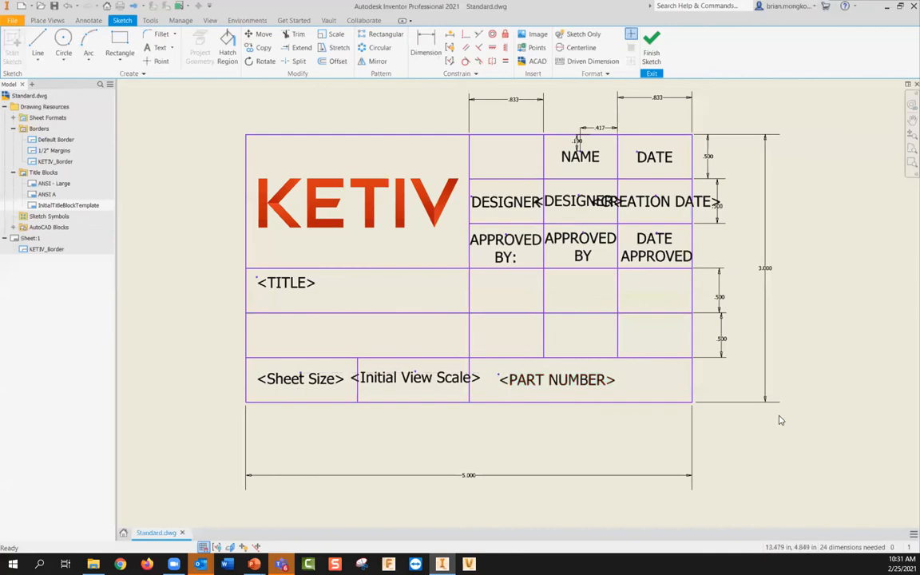
Finish the title block sketch and save it under the name KETIV.
{"action": "scroll", "coordinate": [778, 416], "scroll_direction": "down", "scroll_amount": 3}
{"action": "middle_click_drag", "start_coordinate": [738, 408], "coordinate": [683, 401]}
{"action": "scroll", "coordinate": [690, 396], "scroll_direction": "up", "scroll_amount": 1}
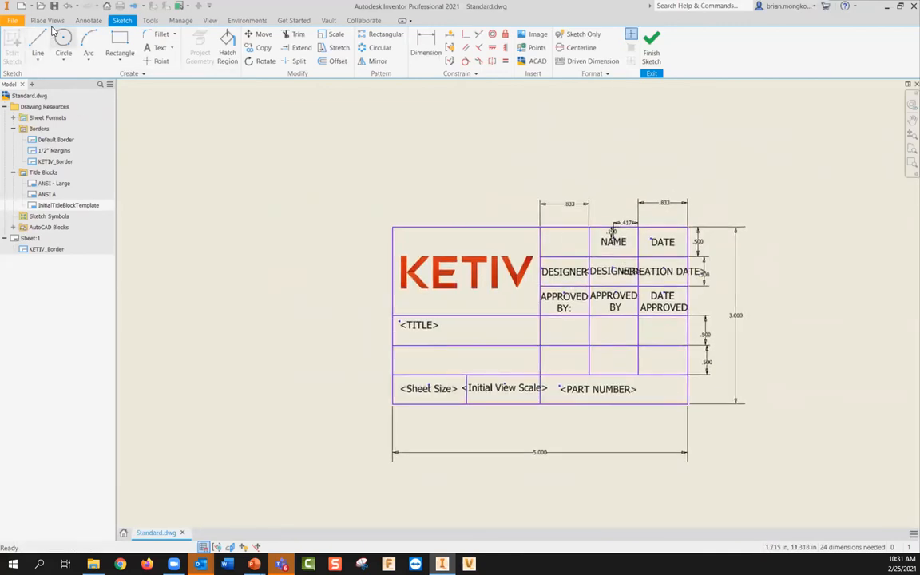
{"action": "left_click", "coordinate": [650, 47]}
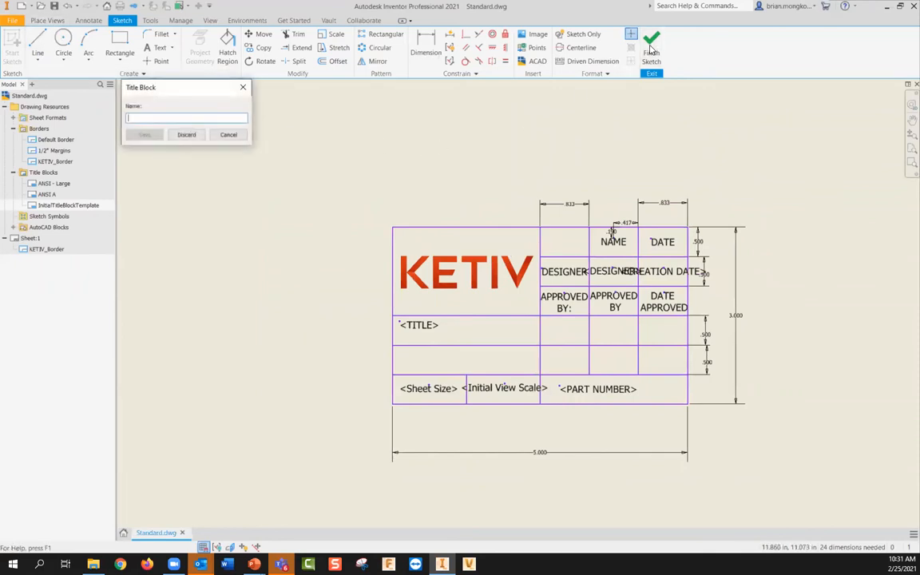
{"action": "type", "text": "KETIV"}
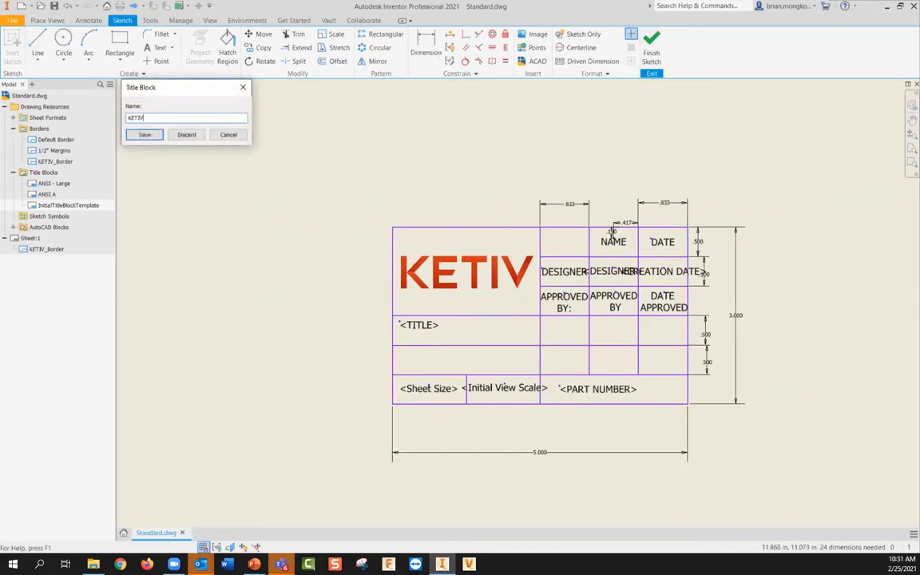
{"action": "key", "text": "Return"}
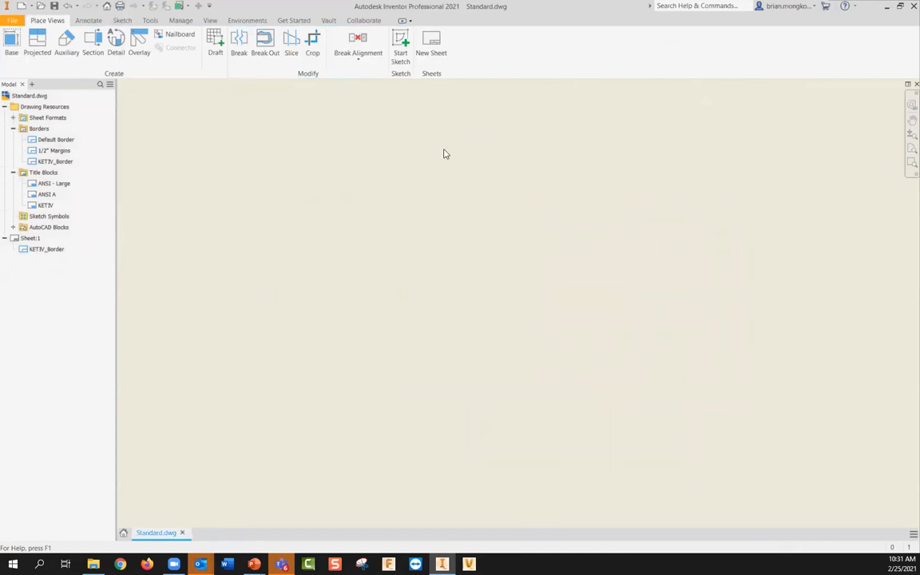
Place the KETIV title block on Sheet:1 with the prompted entries APPROVED BY set to Myself and DATE APPROVED to 2/25/21.
{"action": "left_click", "coordinate": [34, 250]}
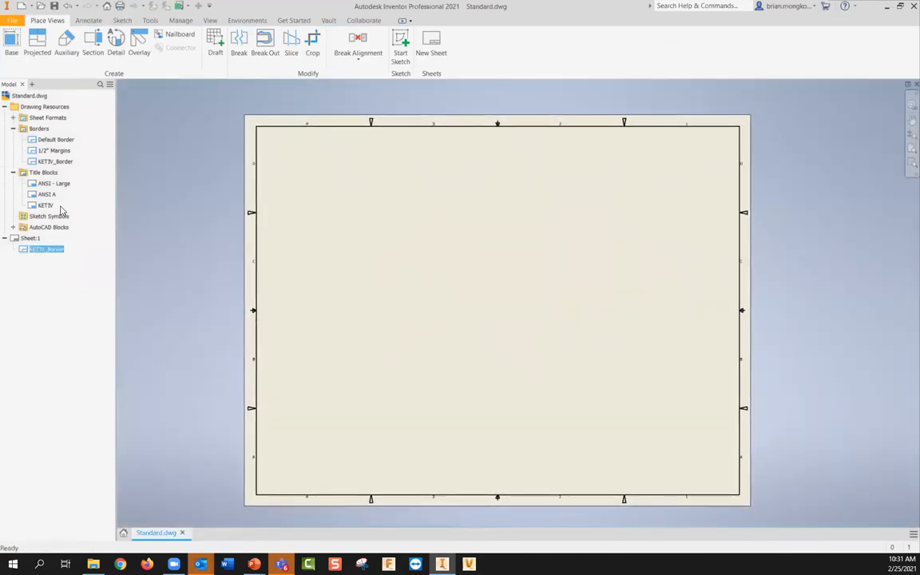
{"action": "double_click", "coordinate": [45, 205]}
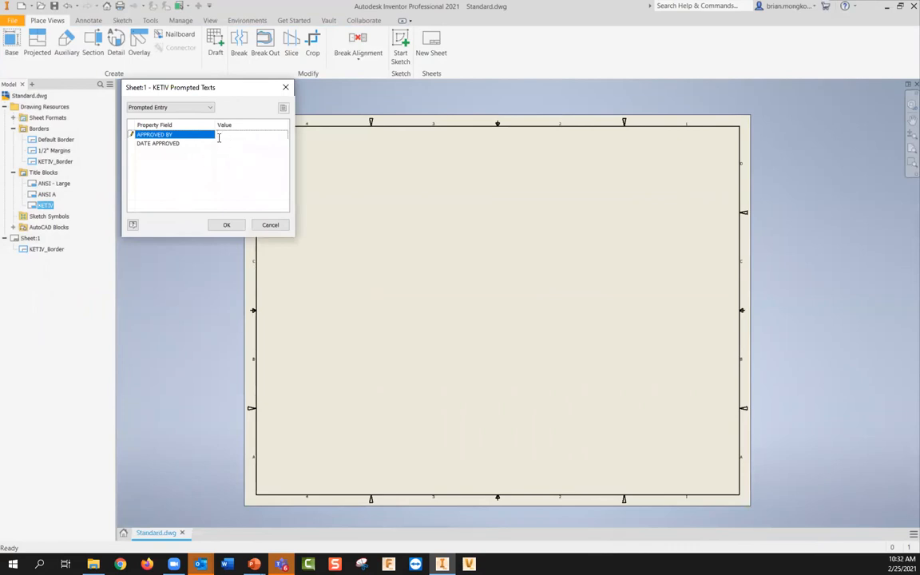
{"action": "key", "text": "Tab"}
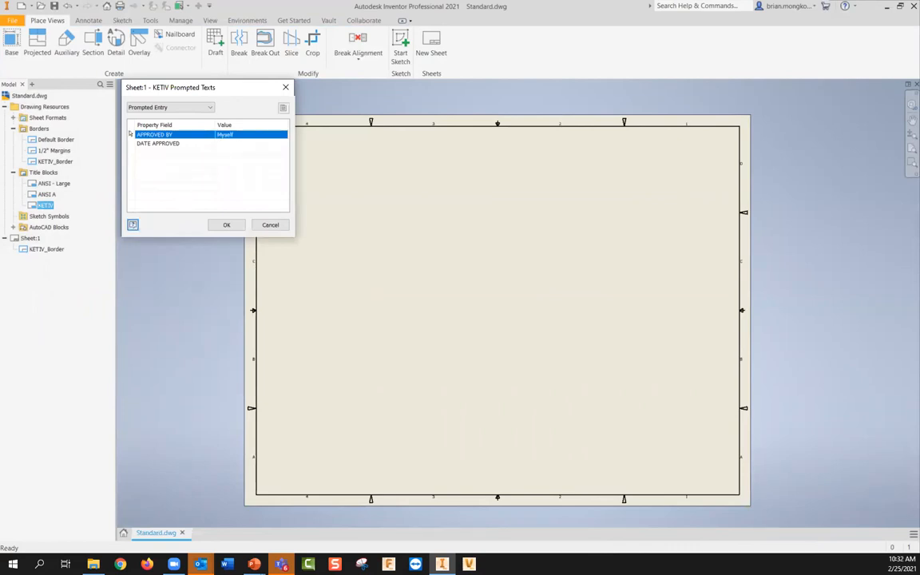
{"action": "left_click", "coordinate": [239, 144]}
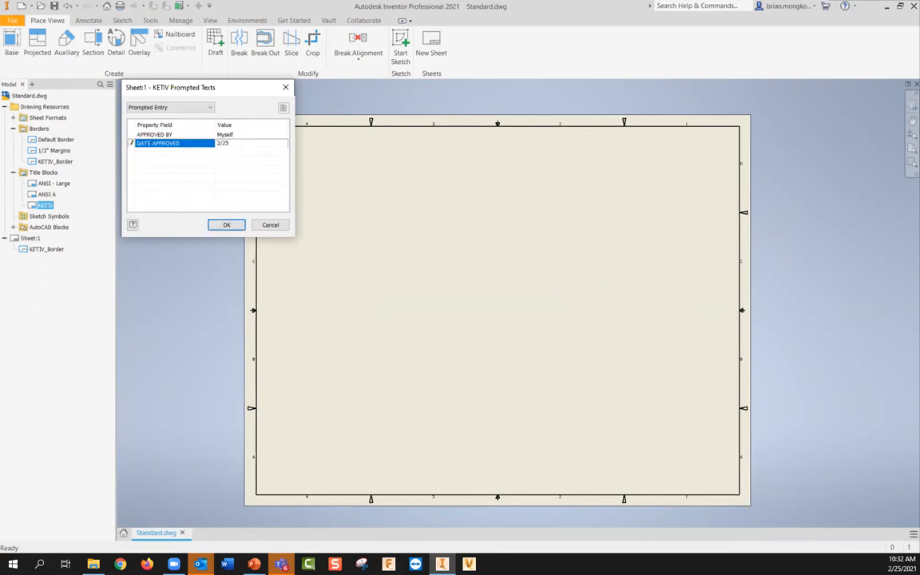
{"action": "left_click", "coordinate": [129, 142]}
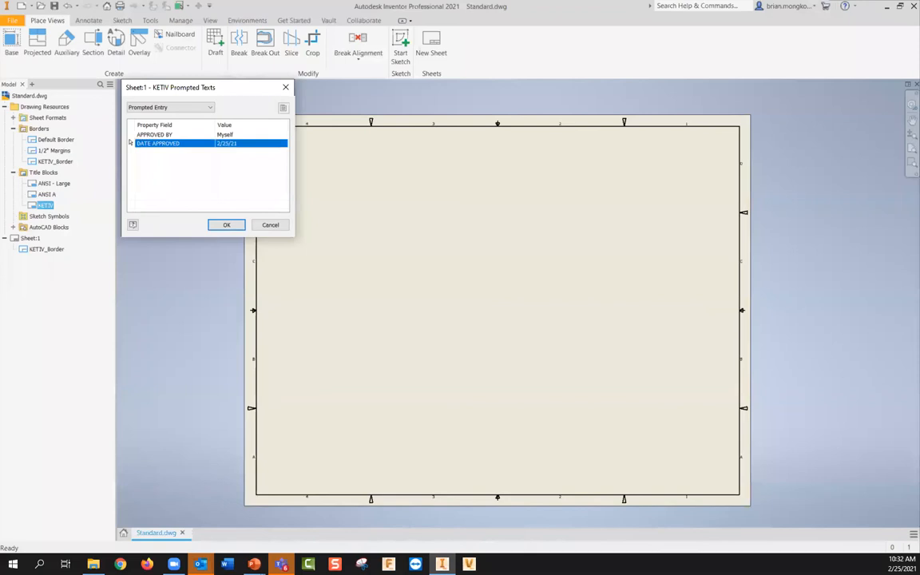
{"action": "left_click", "coordinate": [227, 225]}
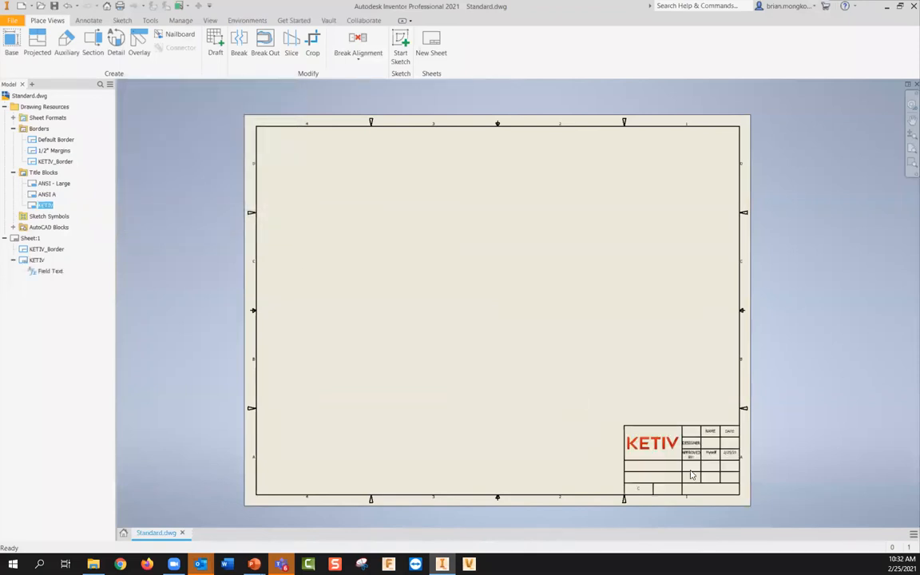
Examine the placed KETIV title block's filled cells on the sheet and select the Sketch Symbols drawing resource.
{"action": "scroll", "coordinate": [692, 475], "scroll_direction": "up", "scroll_amount": 5}
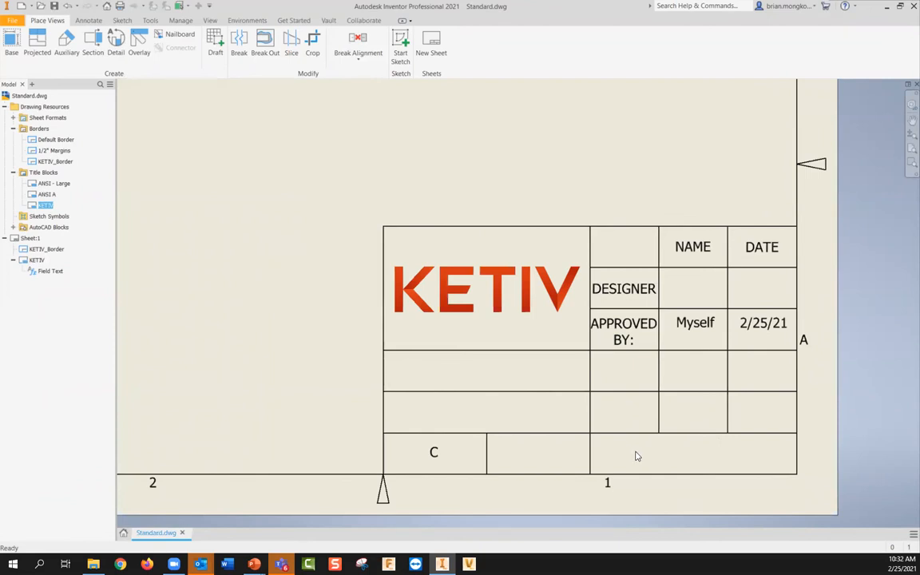
{"action": "scroll", "coordinate": [636, 456], "scroll_direction": "down", "scroll_amount": 2}
{"action": "scroll", "coordinate": [626, 445], "scroll_direction": "down", "scroll_amount": 3}
{"action": "scroll", "coordinate": [627, 439], "scroll_direction": "up", "scroll_amount": 4}
{"action": "scroll", "coordinate": [626, 435], "scroll_direction": "down", "scroll_amount": 4}
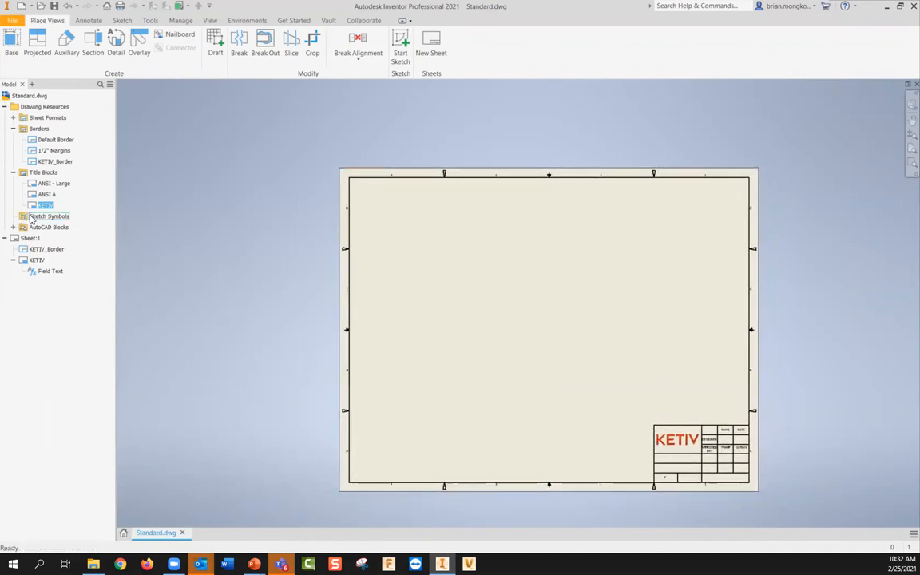
{"action": "left_click", "coordinate": [33, 216]}
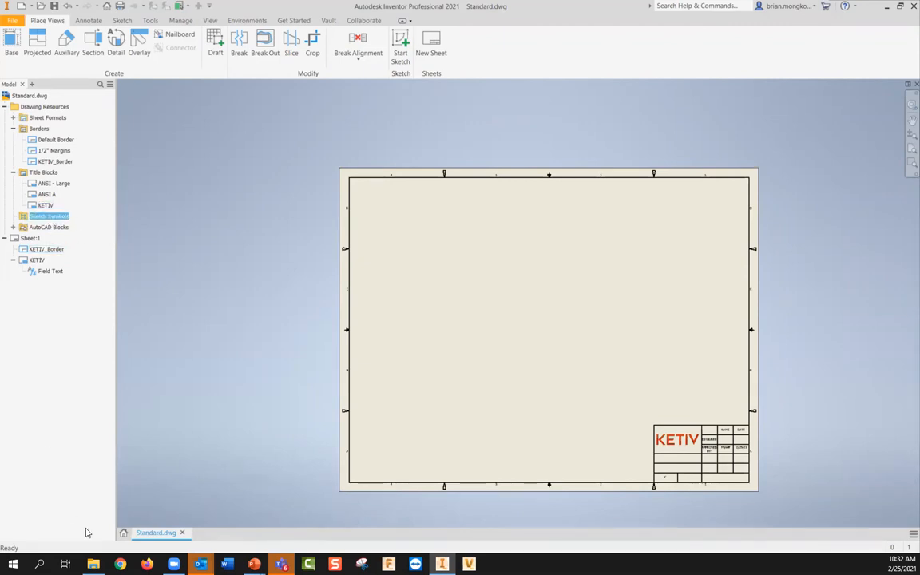
Switch to File Explorer, look at the Symbol Library folder inside Inventor 2021's Design Data folder, and return to Inventor.
{"action": "left_click", "coordinate": [93, 563]}
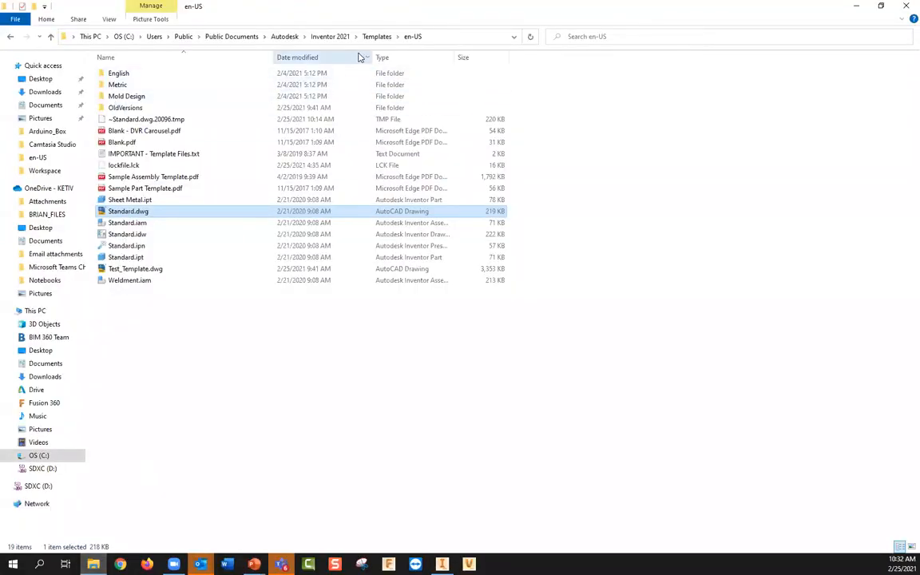
{"action": "left_click", "coordinate": [319, 37]}
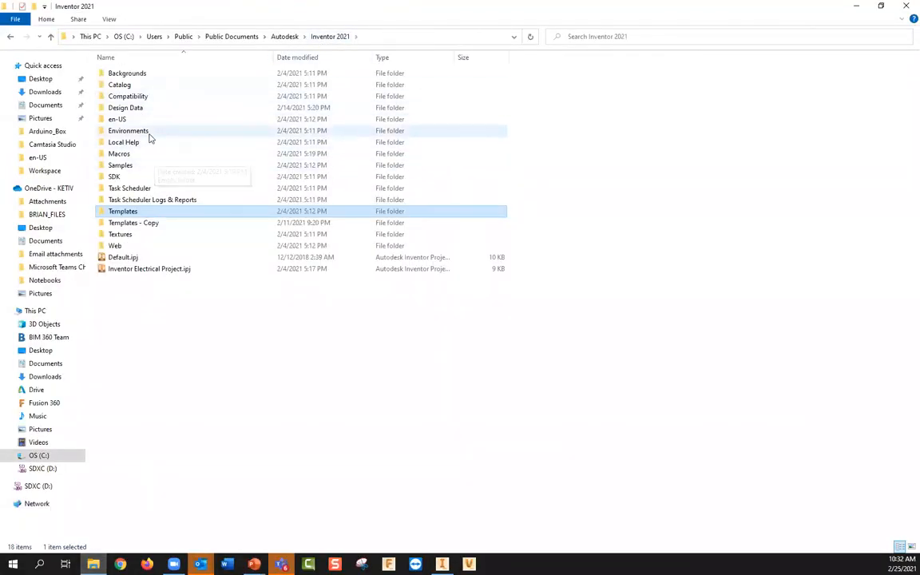
{"action": "double_click", "coordinate": [139, 110]}
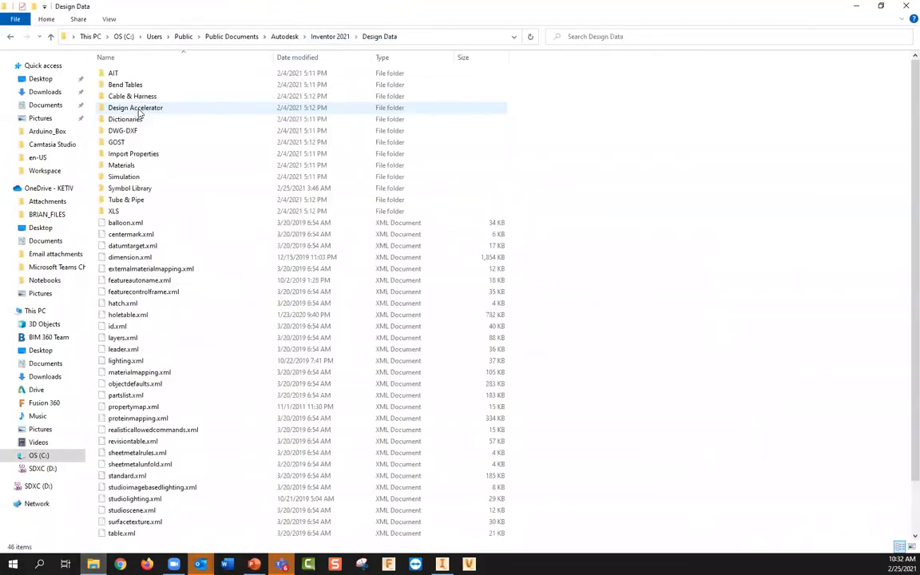
{"action": "double_click", "coordinate": [138, 188]}
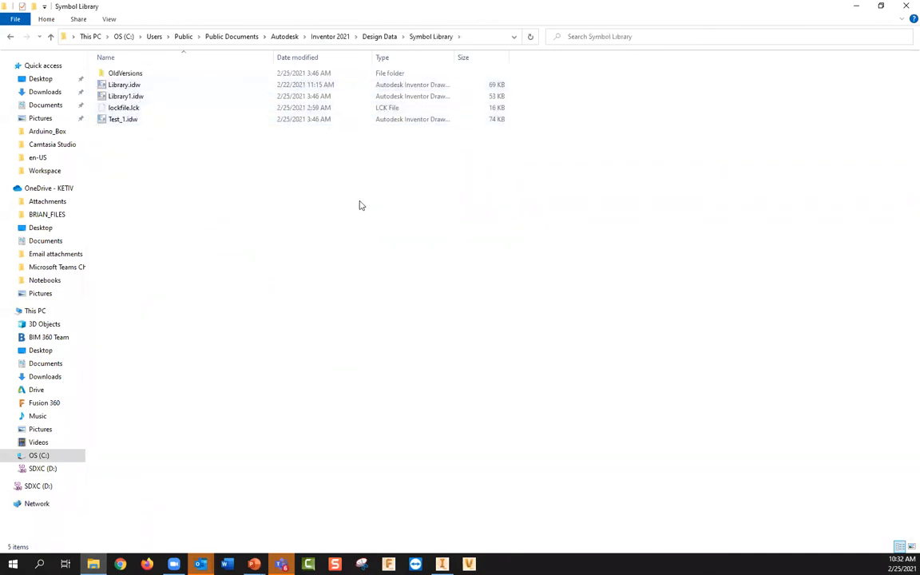
{"action": "left_click", "coordinate": [857, 6]}
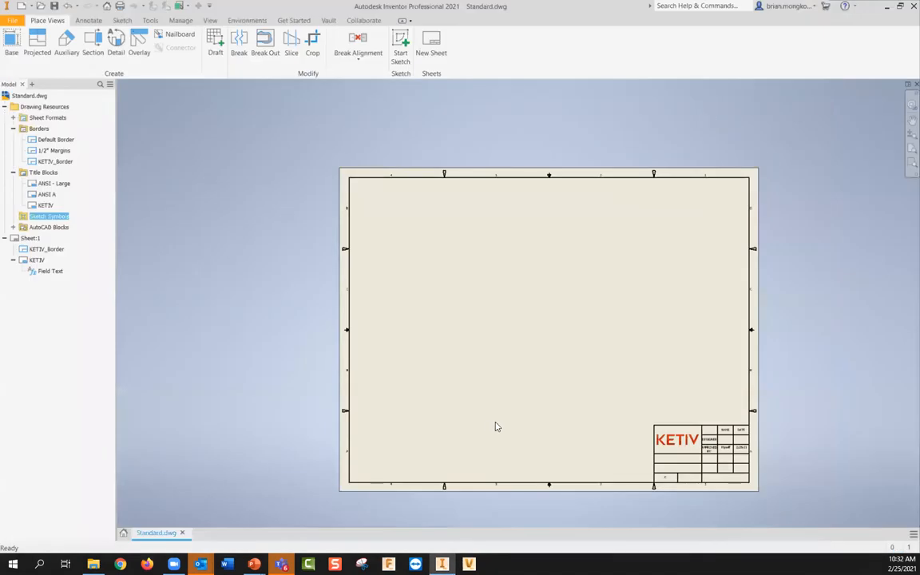
Define a new sketch symbol and draw a 1 in diameter circle near the sheet's lower-left corner.
{"action": "right_click", "coordinate": [50, 217]}
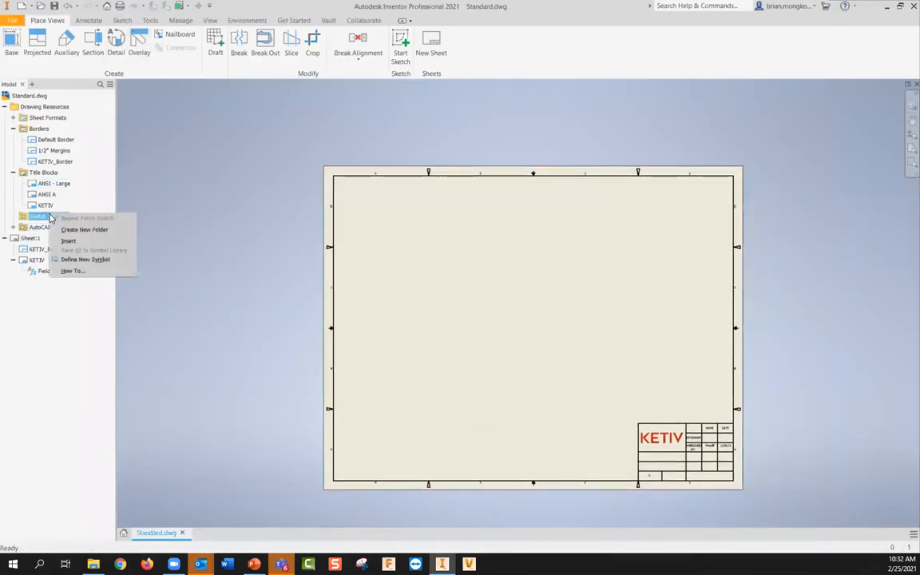
{"action": "left_click", "coordinate": [85, 259]}
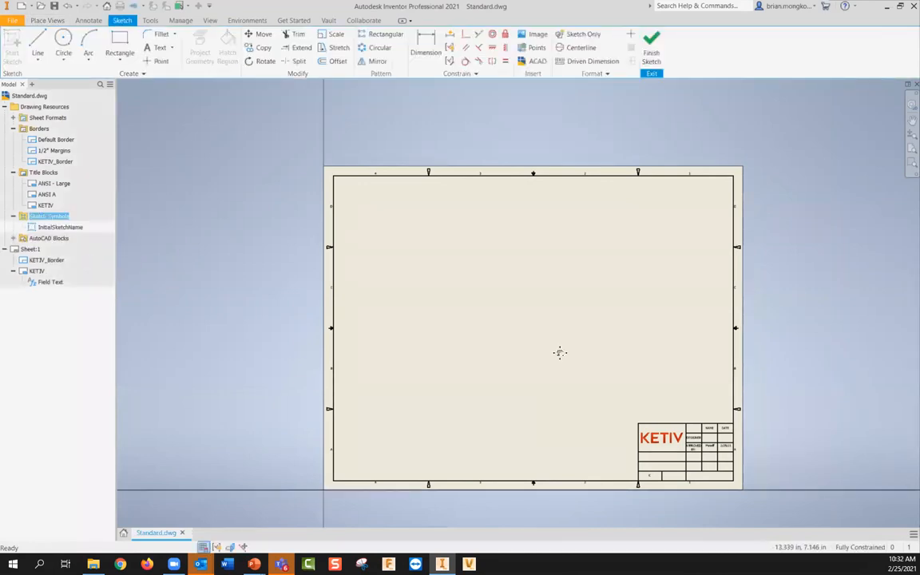
{"action": "left_click", "coordinate": [63, 40]}
{"action": "scroll", "coordinate": [447, 427], "scroll_direction": "up", "scroll_amount": 3}
{"action": "scroll", "coordinate": [444, 428], "scroll_direction": "down", "scroll_amount": 3}
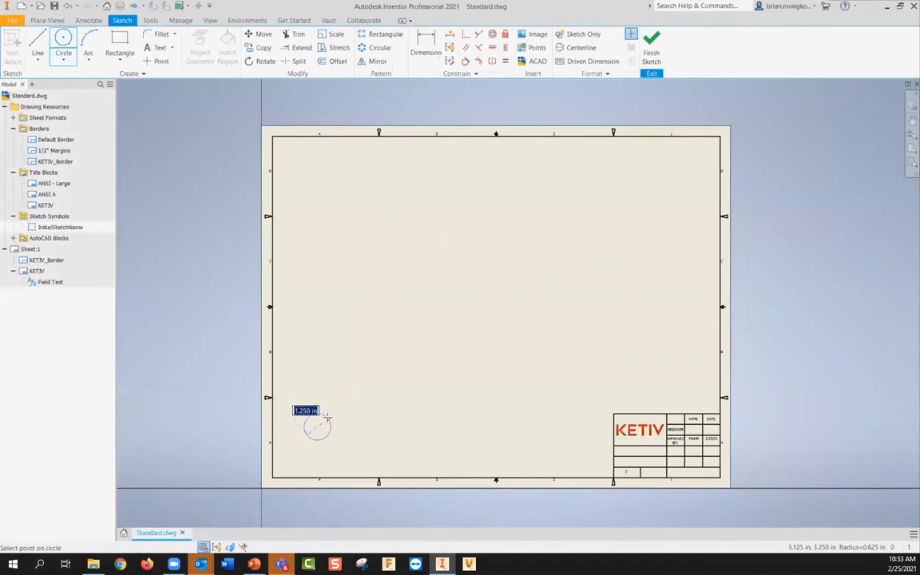
{"action": "type", "text": "1"}
{"action": "key", "text": "Return"}
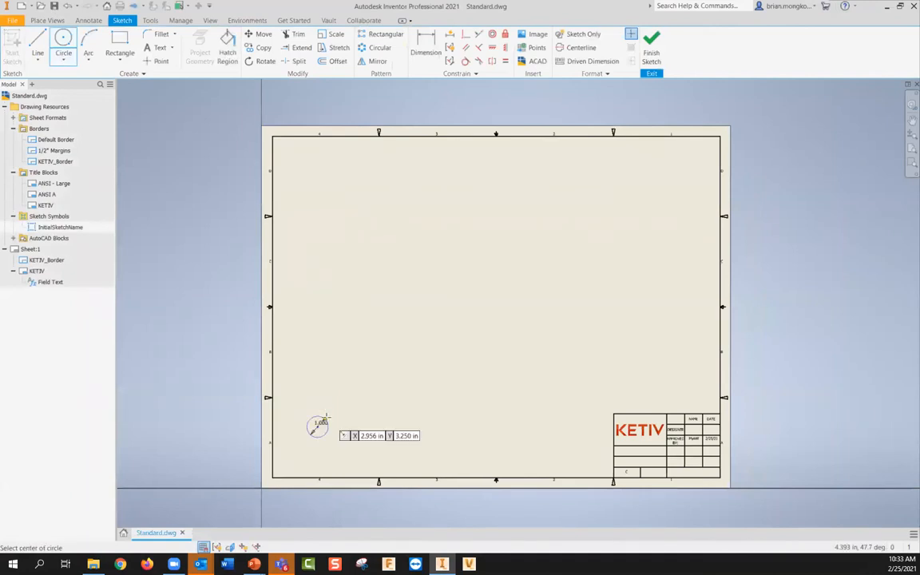
Draw a vertical and a horizontal line through the circle's center, dividing the circle into four quadrants.
{"action": "scroll", "coordinate": [368, 393], "scroll_direction": "up", "scroll_amount": 2}
{"action": "middle_click_drag", "start_coordinate": [367, 392], "coordinate": [371, 386]}
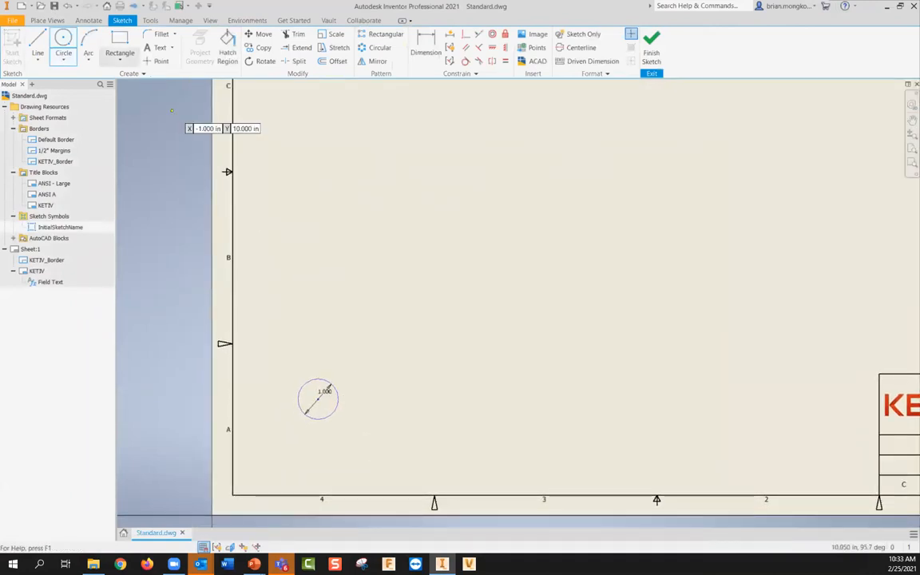
{"action": "left_click", "coordinate": [37, 44]}
{"action": "scroll", "coordinate": [310, 368], "scroll_direction": "up", "scroll_amount": 2}
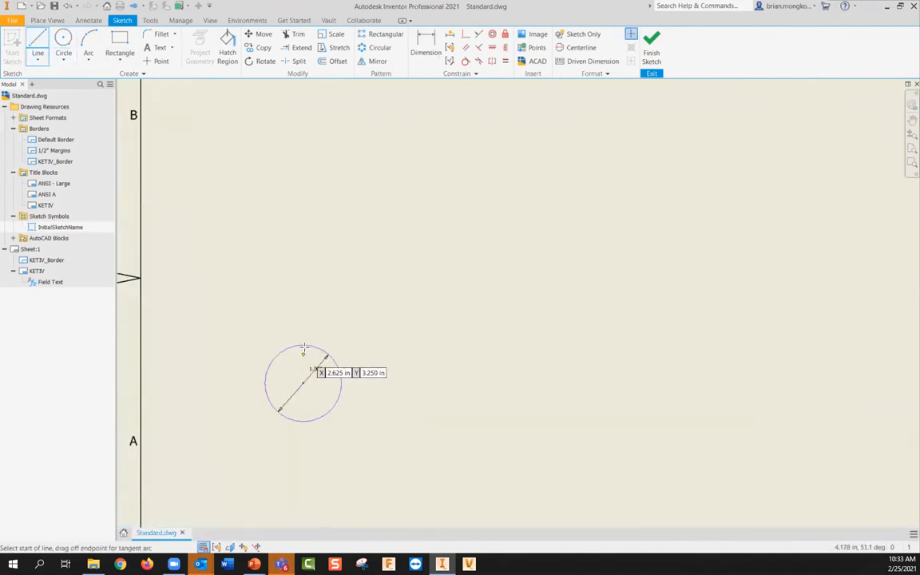
{"action": "left_click", "coordinate": [303, 349]}
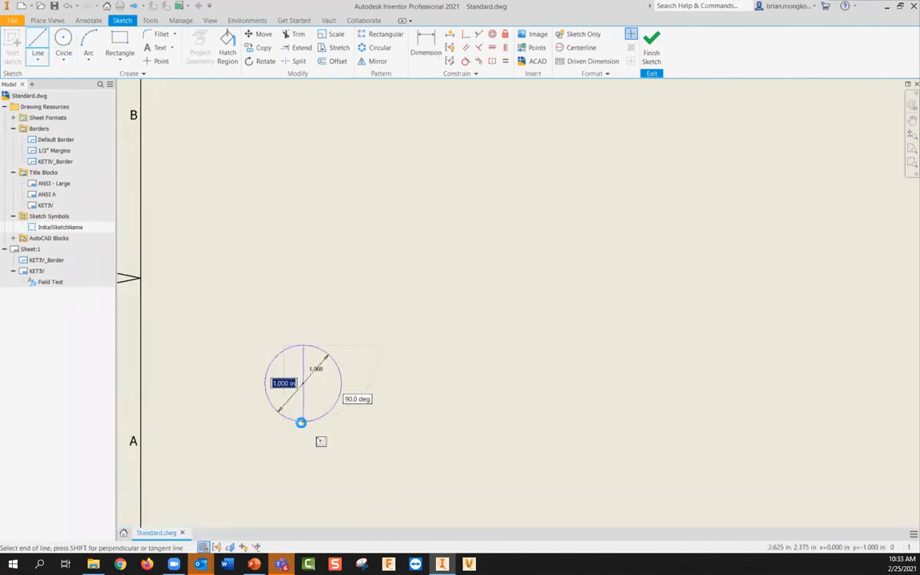
{"action": "left_click", "coordinate": [301, 421]}
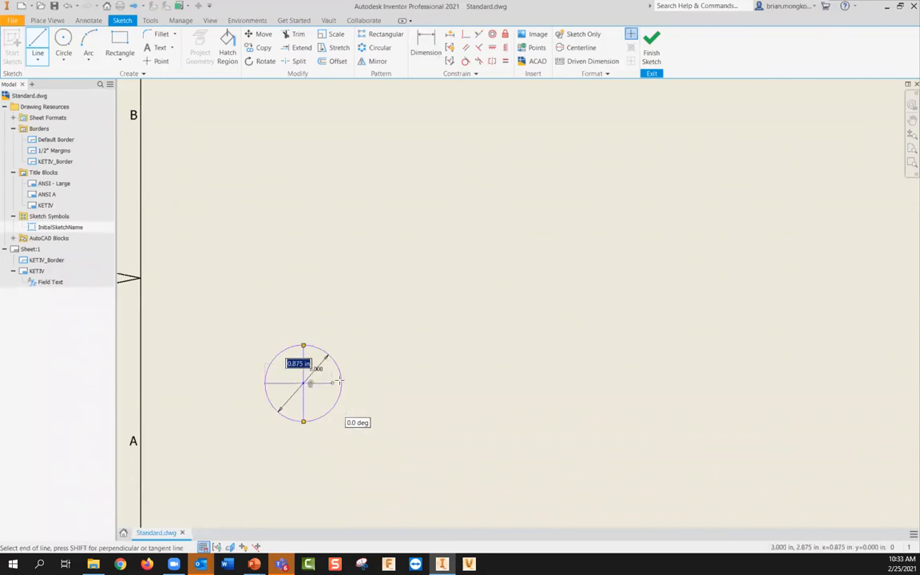
{"action": "key", "text": "Escape"}
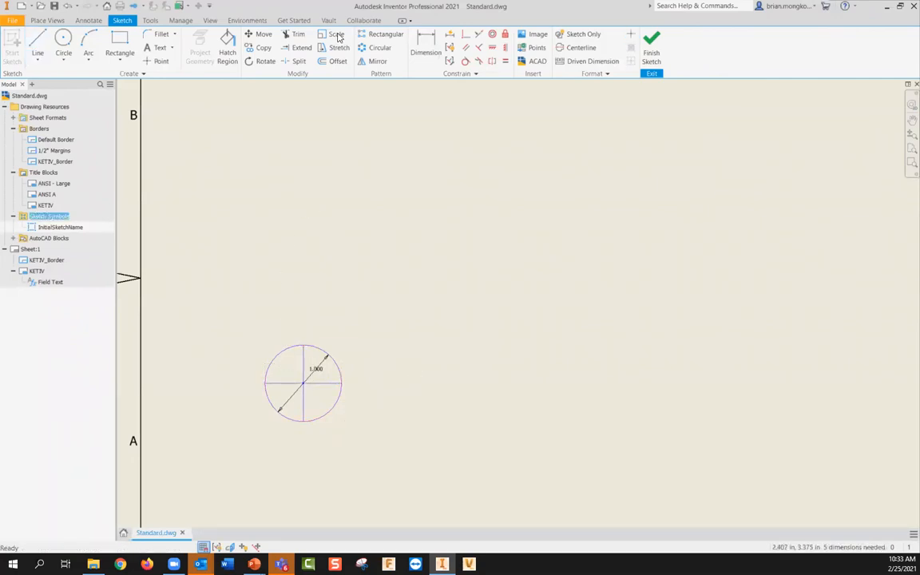
Hatch the circle's upper-right and lower-left quadrants with the SOLID pattern.
{"action": "left_click", "coordinate": [295, 61]}
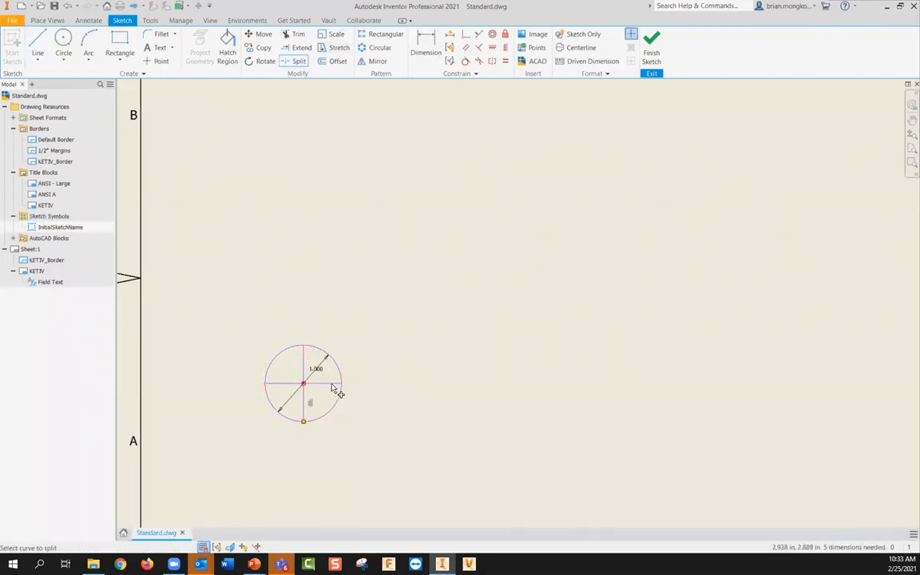
{"action": "left_click", "coordinate": [228, 50]}
{"action": "left_click", "coordinate": [200, 134]}
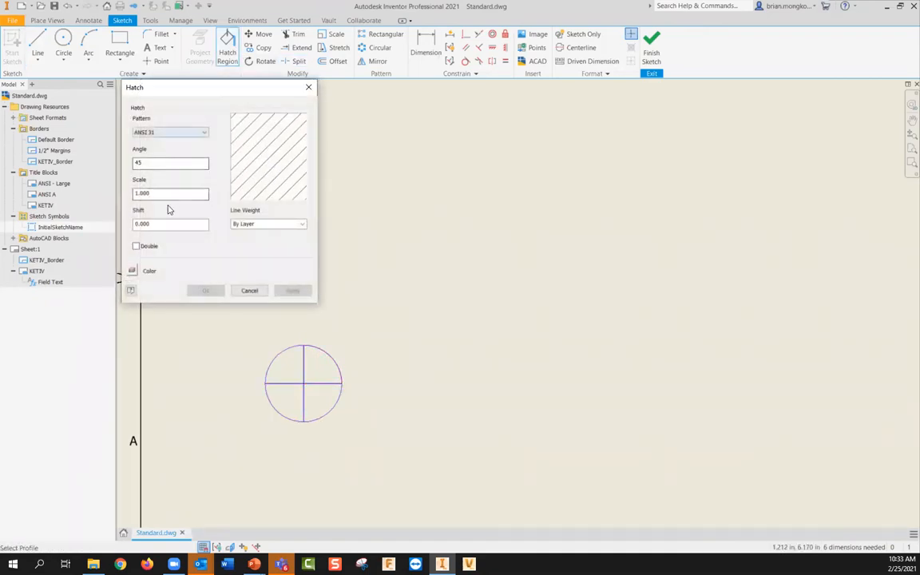
{"action": "left_click", "coordinate": [147, 197]}
{"action": "left_click", "coordinate": [318, 369]}
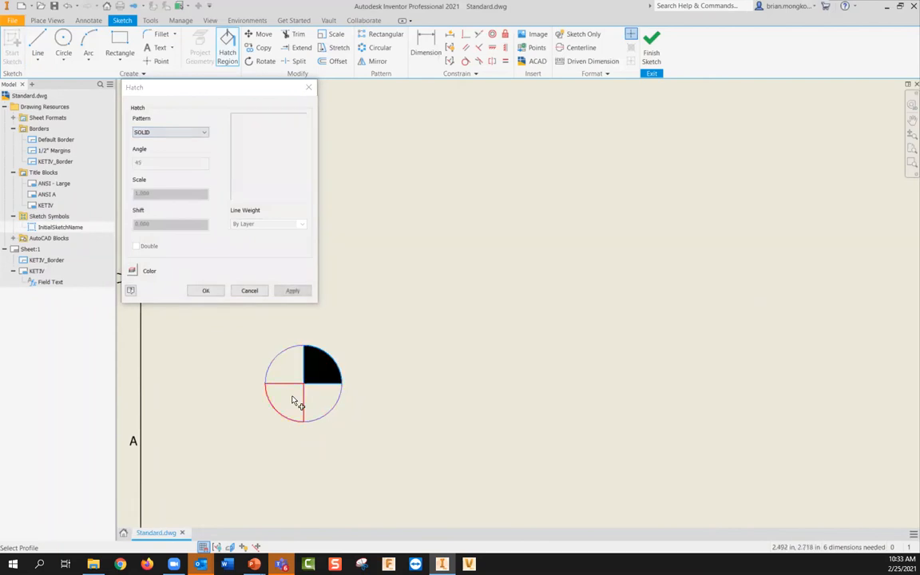
{"action": "left_click", "coordinate": [291, 399]}
{"action": "left_click", "coordinate": [207, 291]}
{"action": "scroll", "coordinate": [369, 332], "scroll_direction": "down", "scroll_amount": 4}
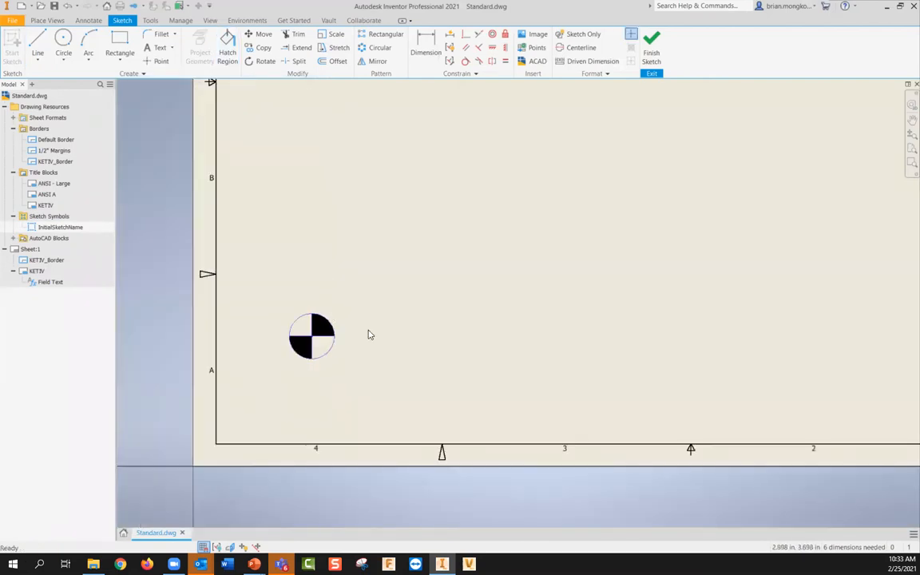
Finish the circle symbol's sketch and save it under the name Center_Gravity.
{"action": "left_click", "coordinate": [653, 48]}
{"action": "type", "text": "Center_"}
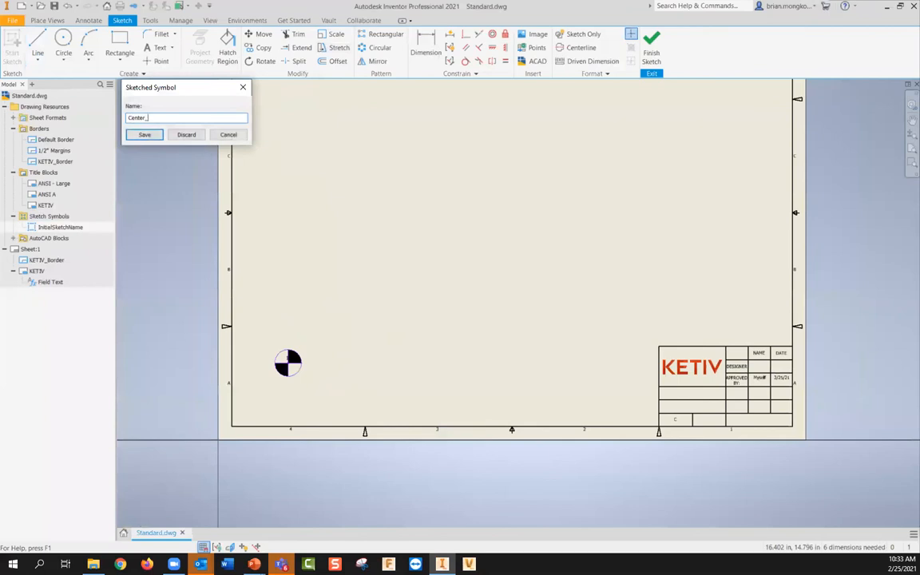
{"action": "key", "text": "Return"}
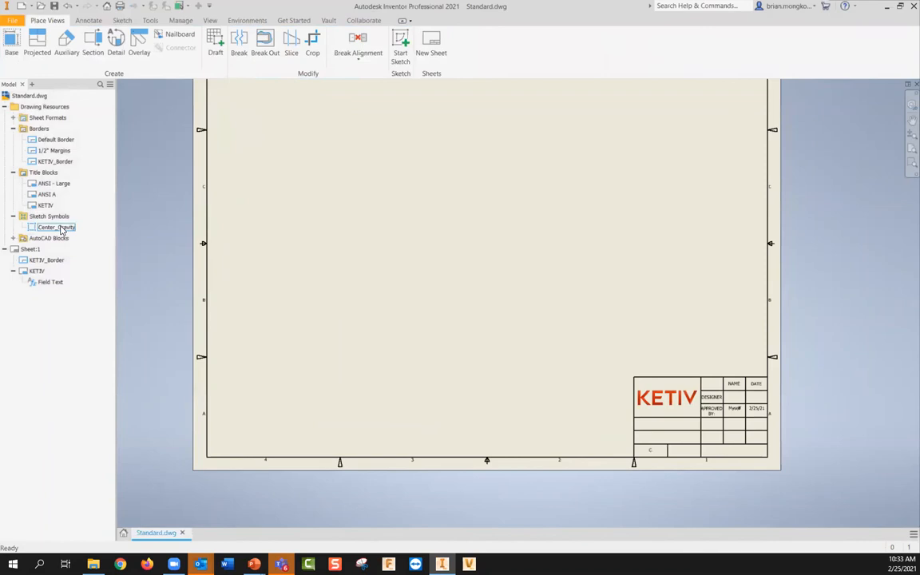
{"action": "middle_click_drag", "start_coordinate": [360, 239], "coordinate": [377, 256]}
{"action": "mouse_move", "coordinate": [451, 330]}
{"action": "middle_mouse_down"}
{"action": "mouse_move", "coordinate": [474, 386]}
{"action": "mouse_move", "coordinate": [459, 337]}
{"action": "middle_mouse_up"}
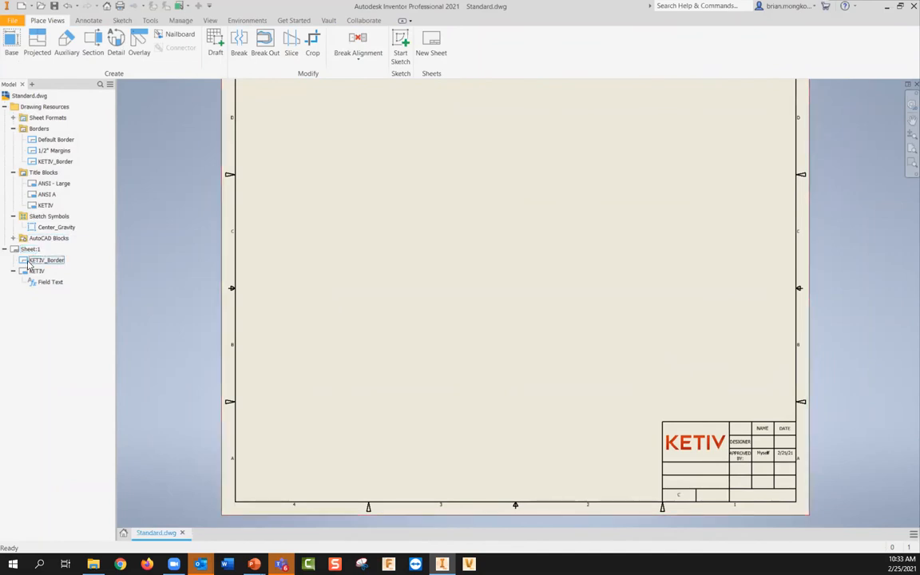
{"action": "left_click", "coordinate": [13, 238]}
{"action": "left_click", "coordinate": [12, 238]}
{"action": "right_click", "coordinate": [56, 238]}
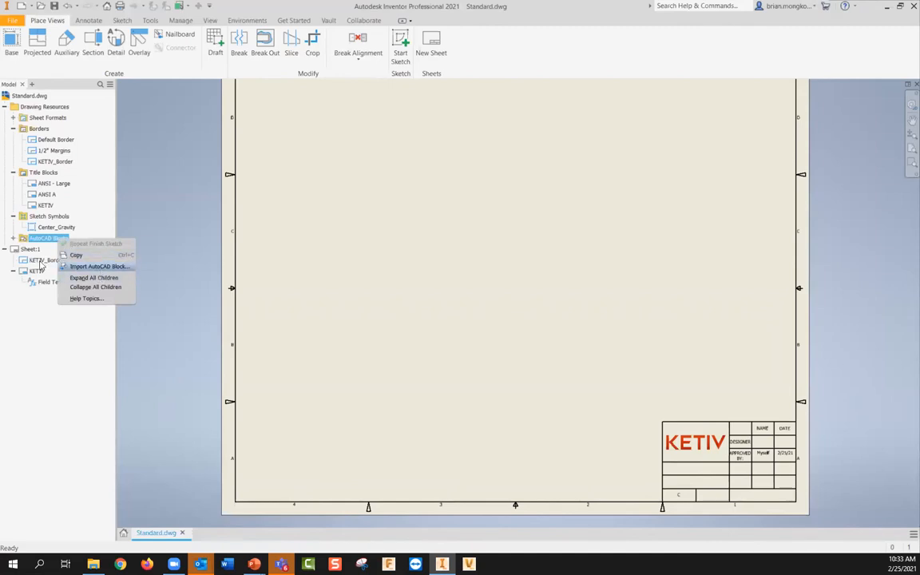
{"action": "left_click", "coordinate": [37, 213]}
Define a new sketch symbol reading "NOTE: Text that you don't want to populate every time you create a new drawing" and shift the text right.
{"action": "left_click", "coordinate": [48, 216]}
{"action": "right_click", "coordinate": [47, 218]}
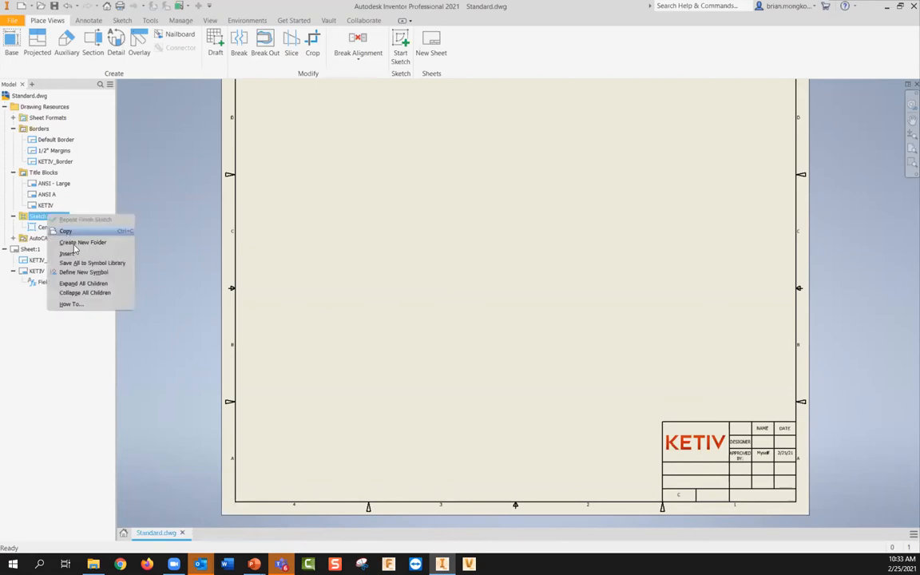
{"action": "left_click", "coordinate": [158, 47]}
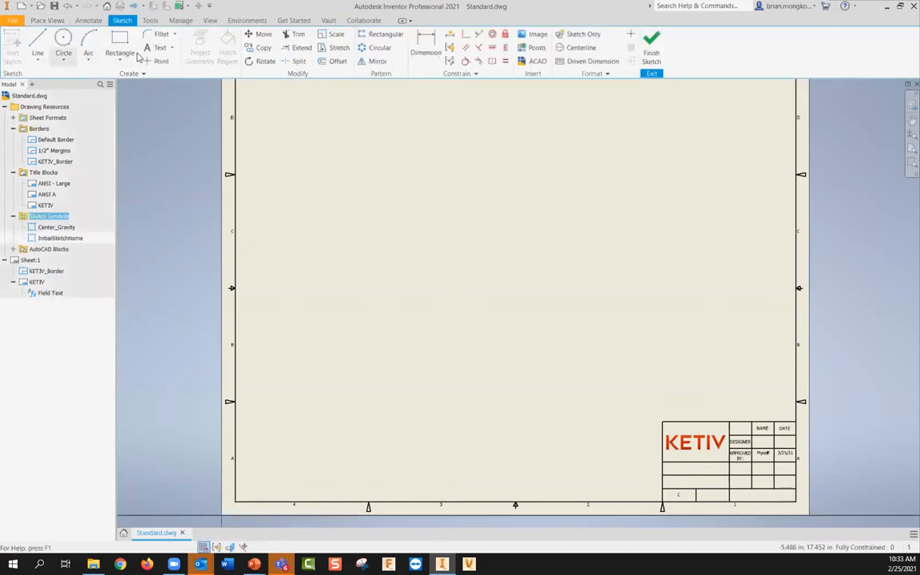
{"action": "left_click", "coordinate": [304, 471]}
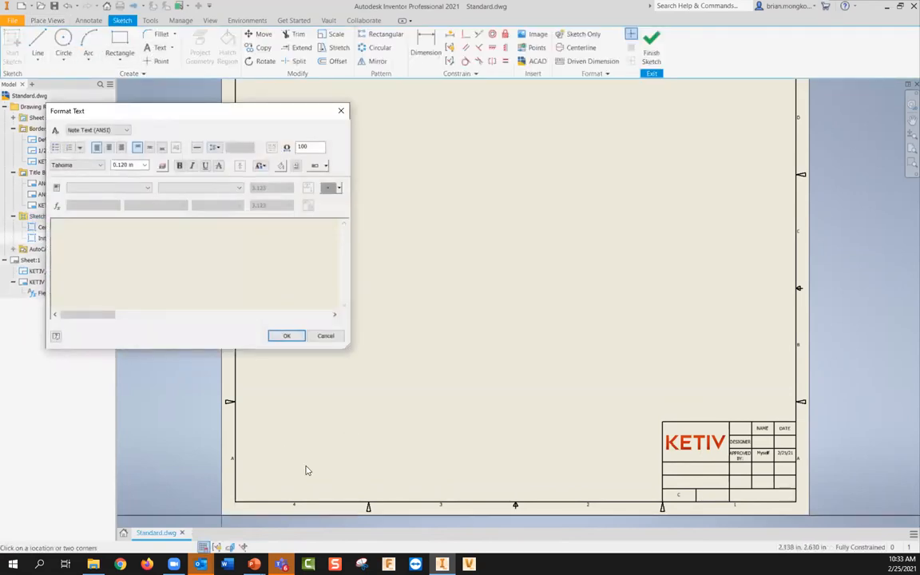
{"action": "type", "text": "NOTE:"}
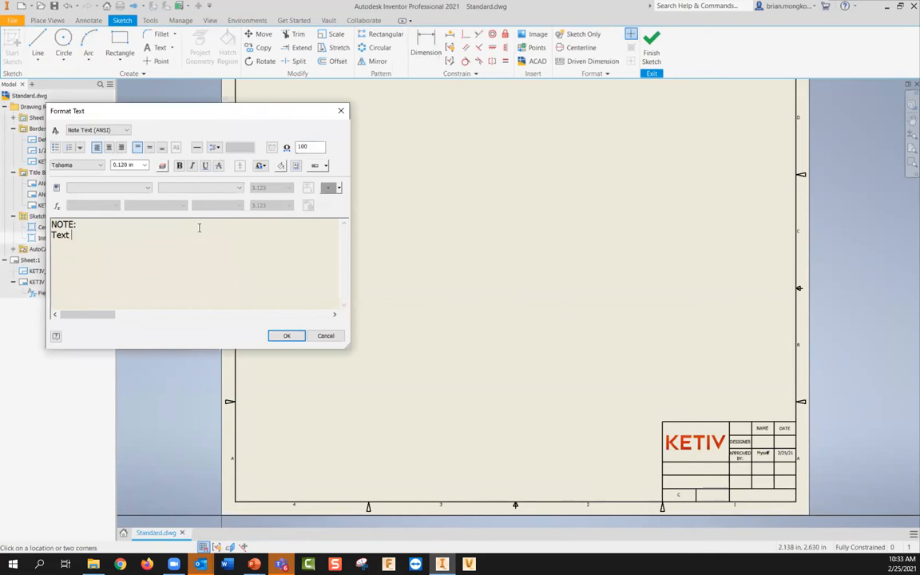
{"action": "type", "text": "you don't want to populate e"}
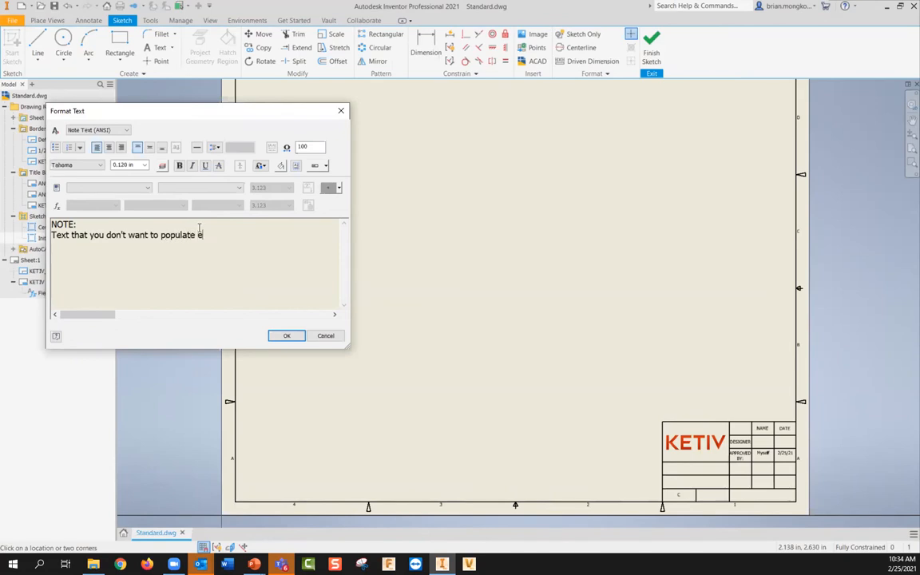
{"action": "type", "text": "create a new drawing"}
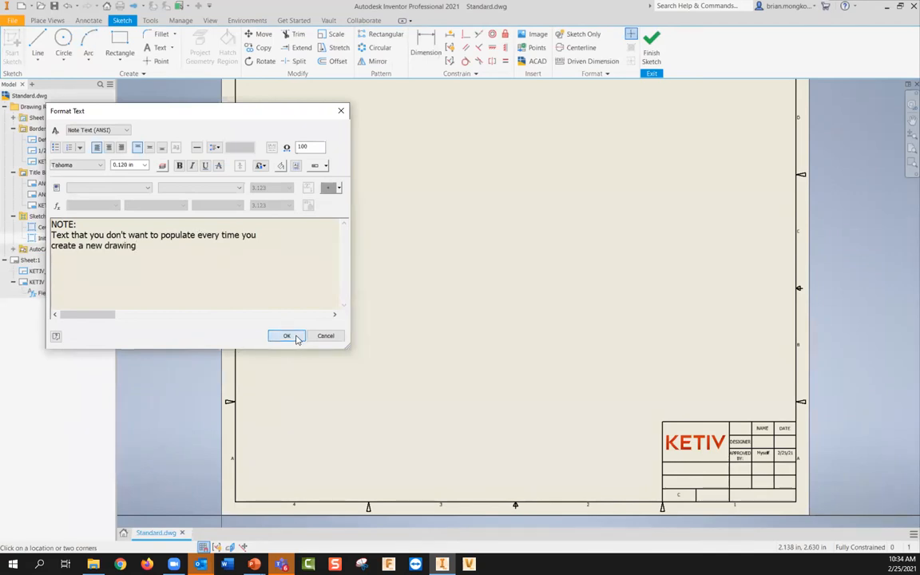
{"action": "left_click", "coordinate": [297, 335]}
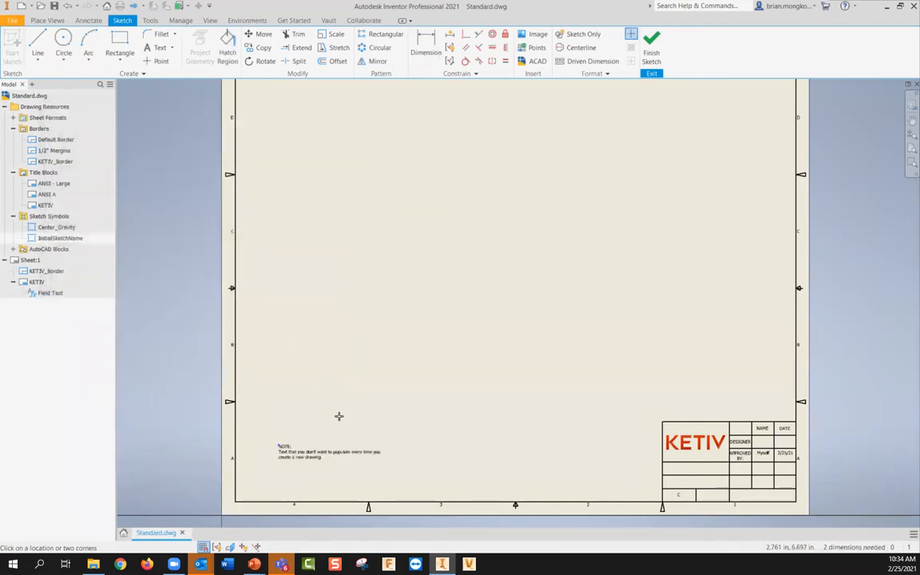
{"action": "left_click_drag", "start_coordinate": [310, 461], "coordinate": [356, 461]}
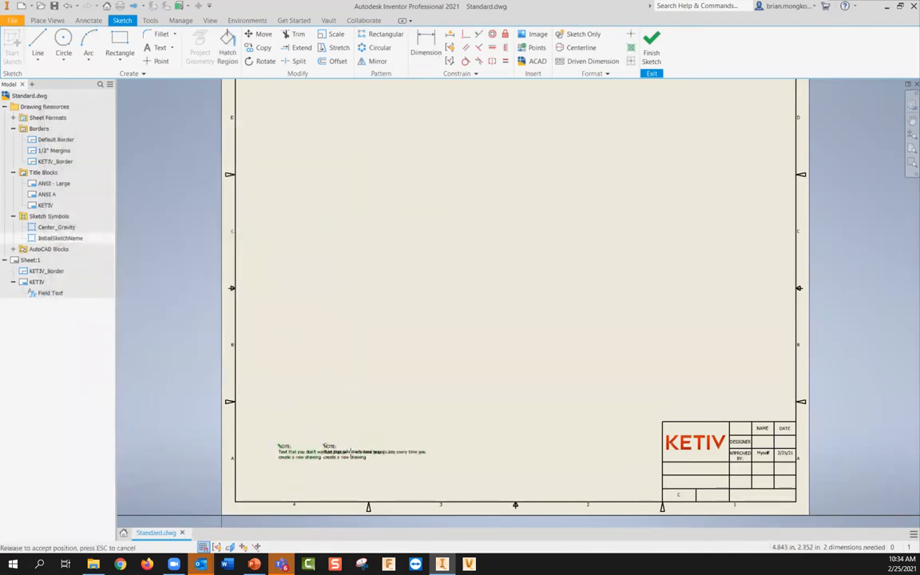
Finish the note symbol's sketch and save it under the name Text_Warning.
{"action": "left_click", "coordinate": [652, 55]}
{"action": "type", "text": "Tex"}
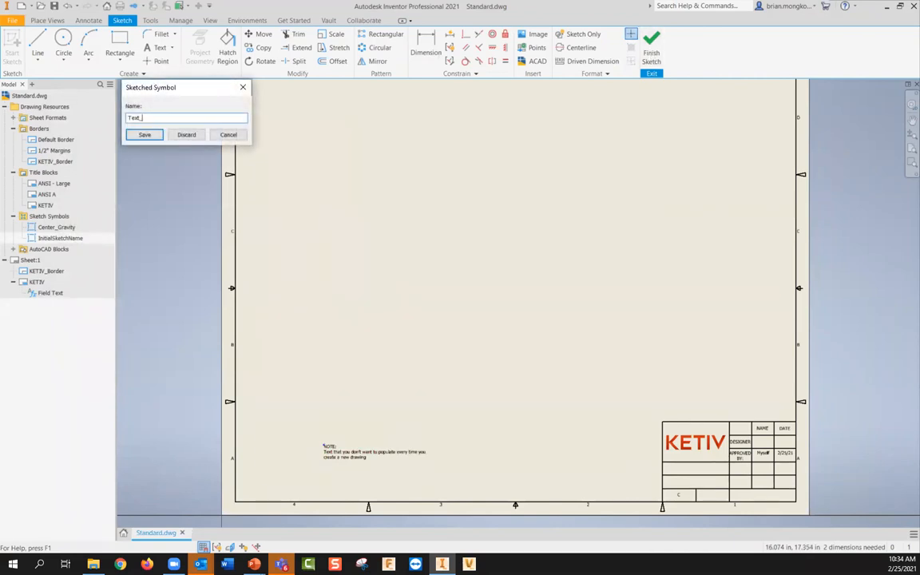
{"action": "type", "text": "t_Warning"}
{"action": "key", "text": "Return"}
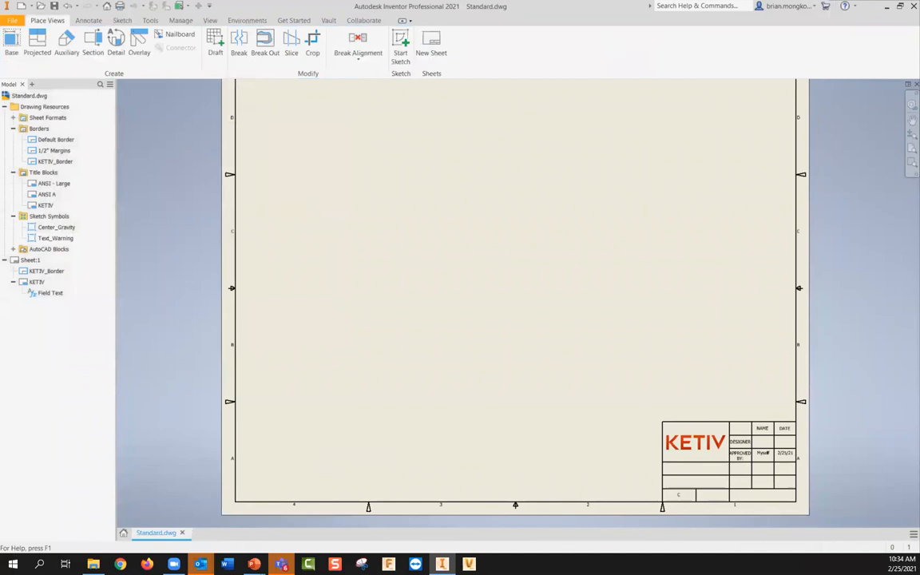
Start importing an AutoCAD block from HVAC BLOCK-1.dwg on the Desktop and browse through its 4DR blocks.
{"action": "left_click", "coordinate": [51, 216]}
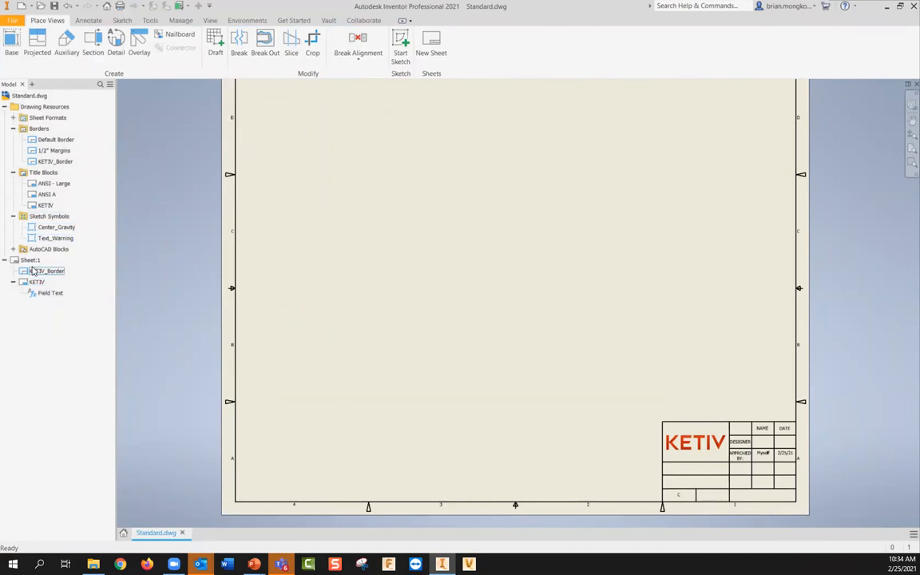
{"action": "right_click", "coordinate": [29, 250]}
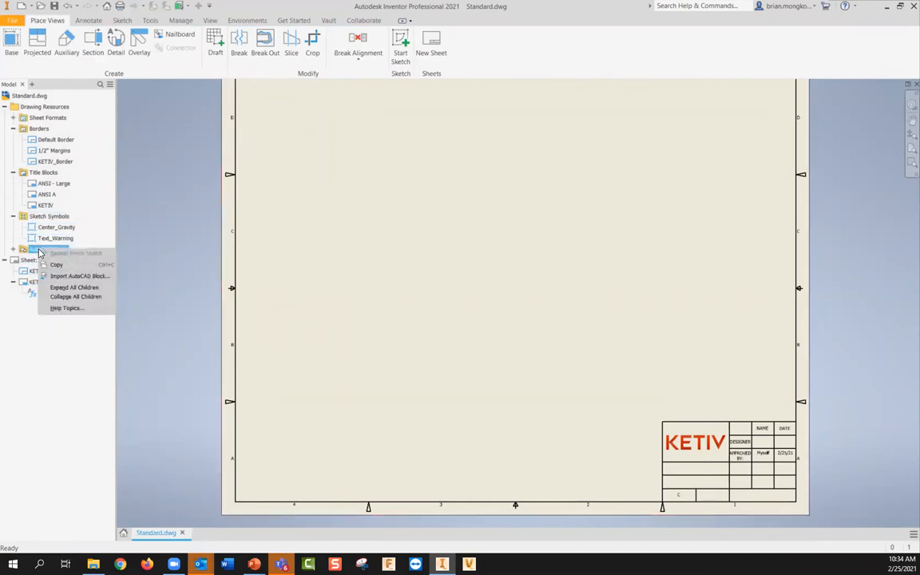
{"action": "left_click", "coordinate": [72, 276]}
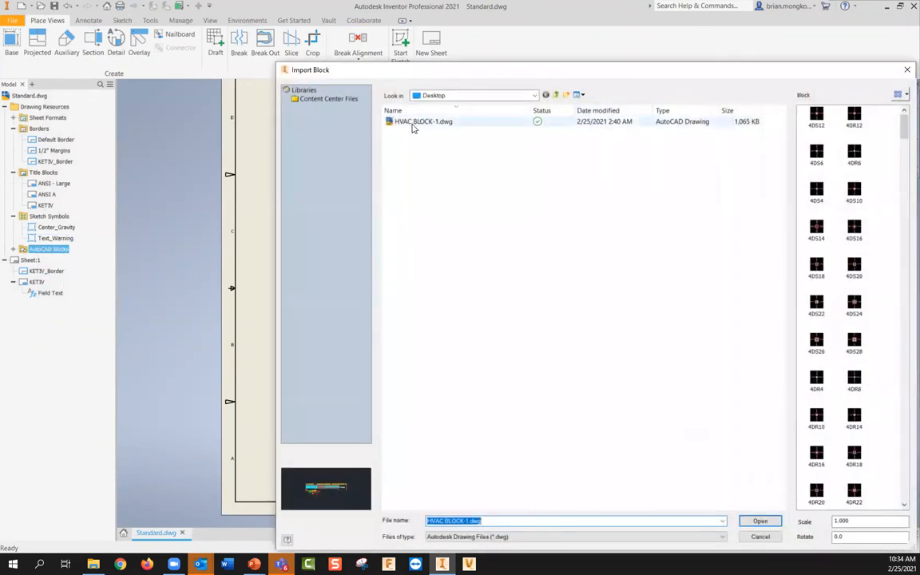
{"action": "left_click", "coordinate": [462, 123]}
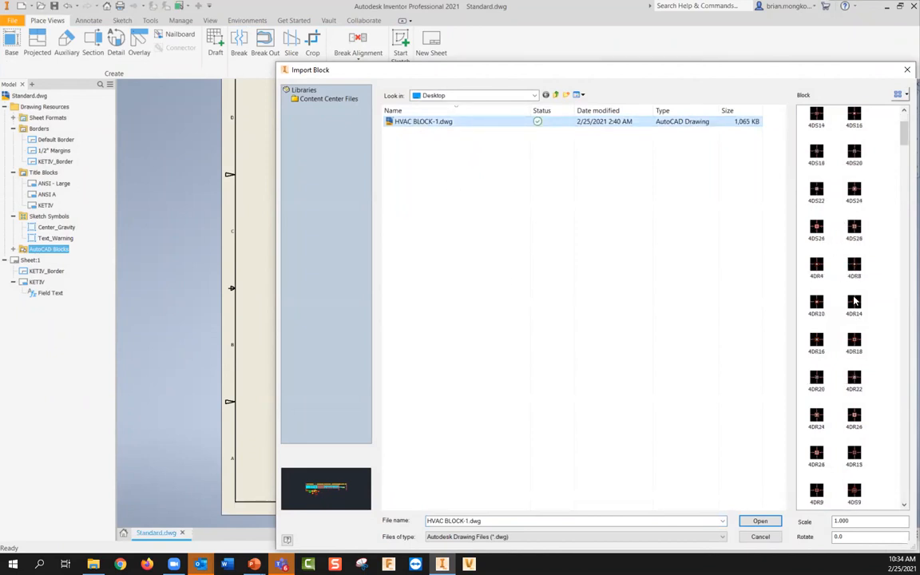
{"action": "scroll", "coordinate": [854, 302], "scroll_direction": "down", "scroll_amount": 5}
{"action": "left_click", "coordinate": [814, 287]}
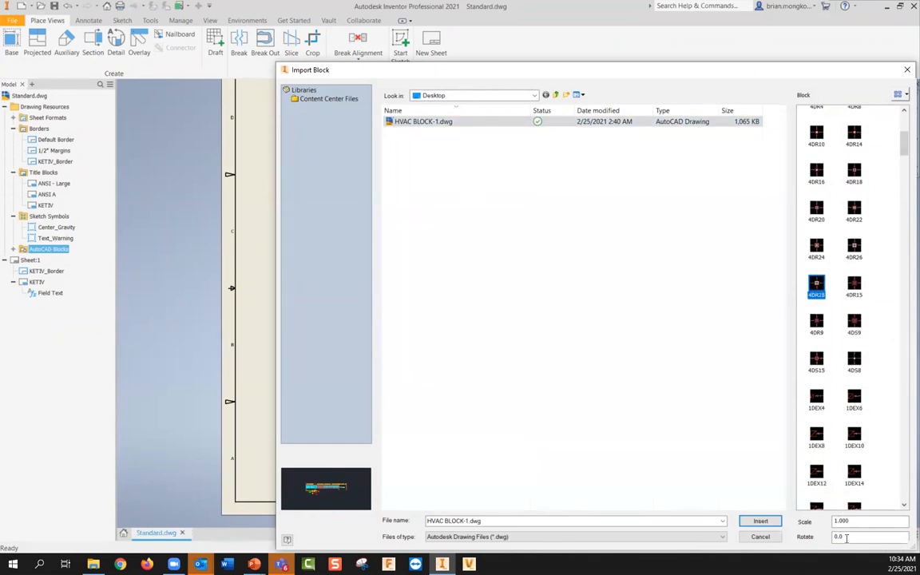
Insert the 4DR24 block at scale .06 near the sheet's lower-left corner and undo the placement.
{"action": "left_click_drag", "start_coordinate": [851, 521], "coordinate": [830, 522]}
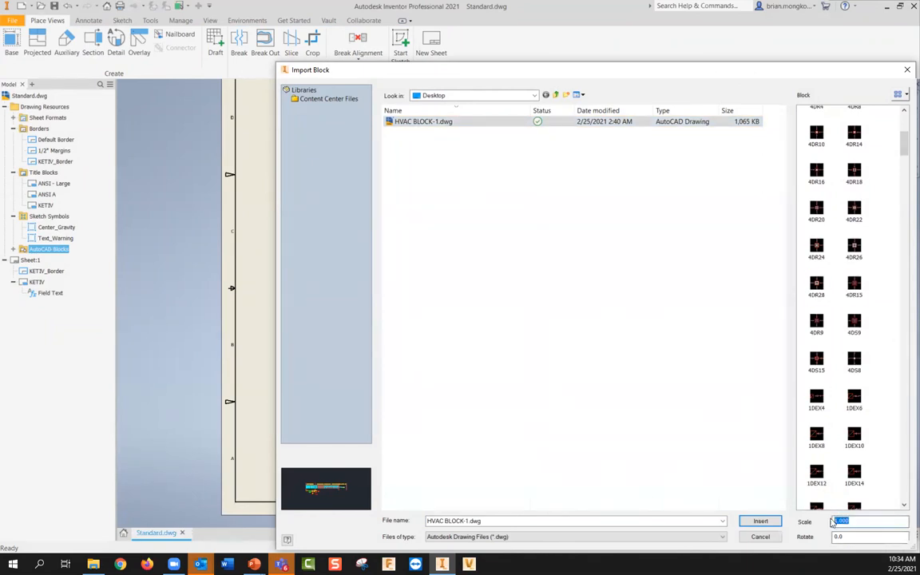
{"action": "left_click", "coordinate": [817, 249]}
{"action": "left_click_drag", "start_coordinate": [834, 520], "coordinate": [823, 522]}
{"action": "type", "text": ".06"}
{"action": "left_click", "coordinate": [760, 521]}
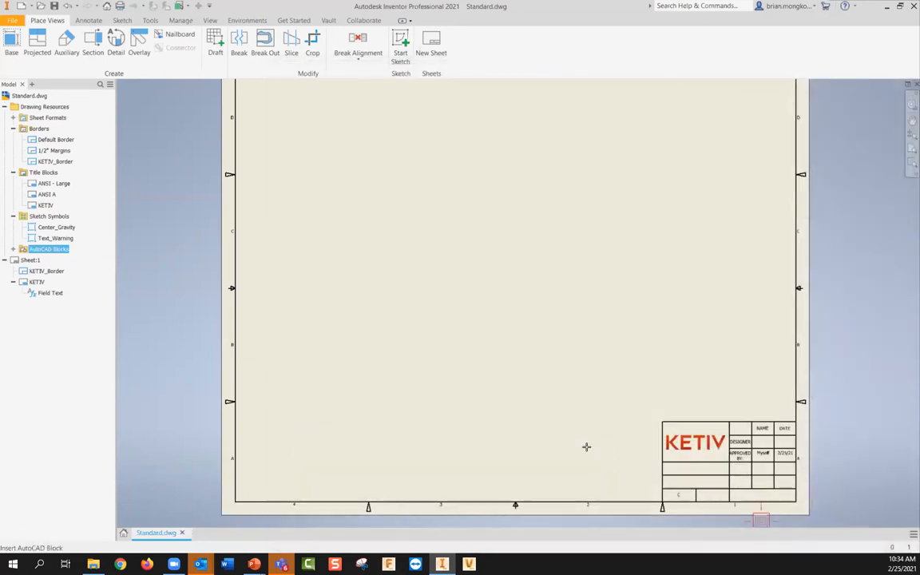
{"action": "left_click", "coordinate": [310, 405]}
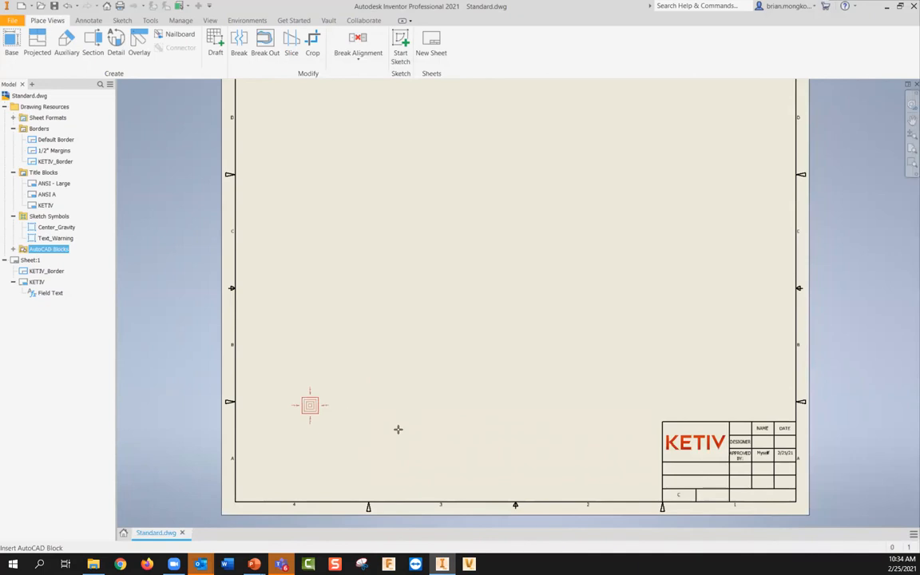
{"action": "key", "text": "Escape"}
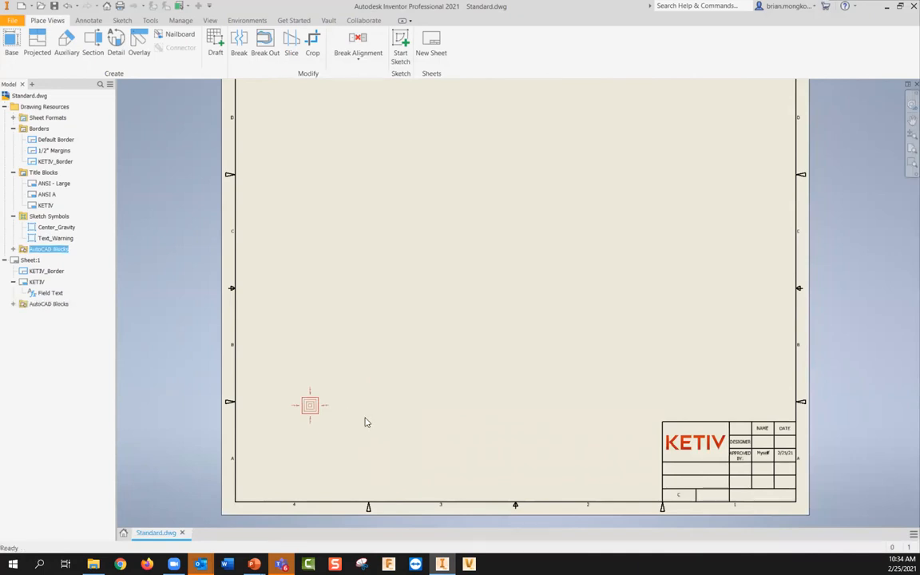
{"action": "key", "text": "ctrl+z"}
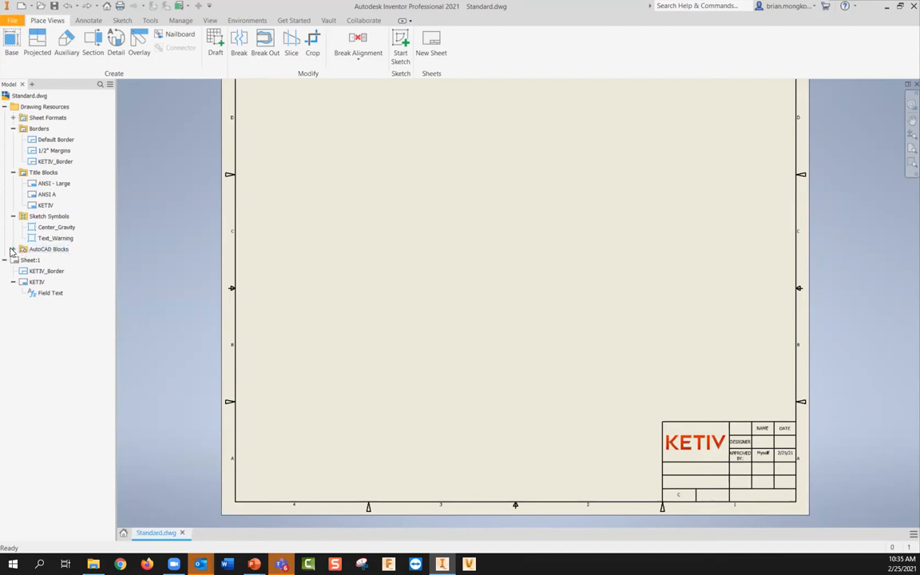
Review the size and orientation settings of Sheet:1 and close them without making changes.
{"action": "scroll", "coordinate": [522, 356], "scroll_direction": "down", "scroll_amount": 2}
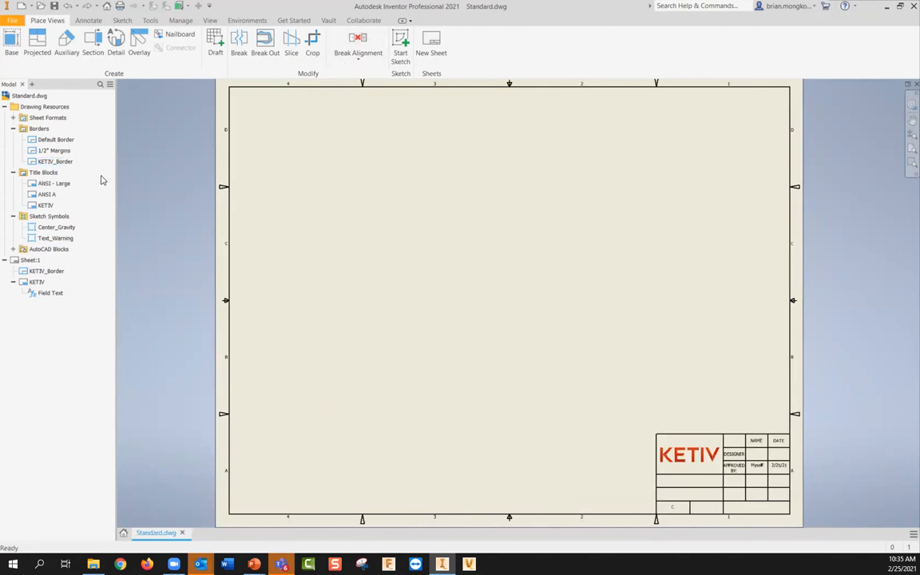
{"action": "left_click", "coordinate": [31, 262]}
{"action": "left_click", "coordinate": [574, 359]}
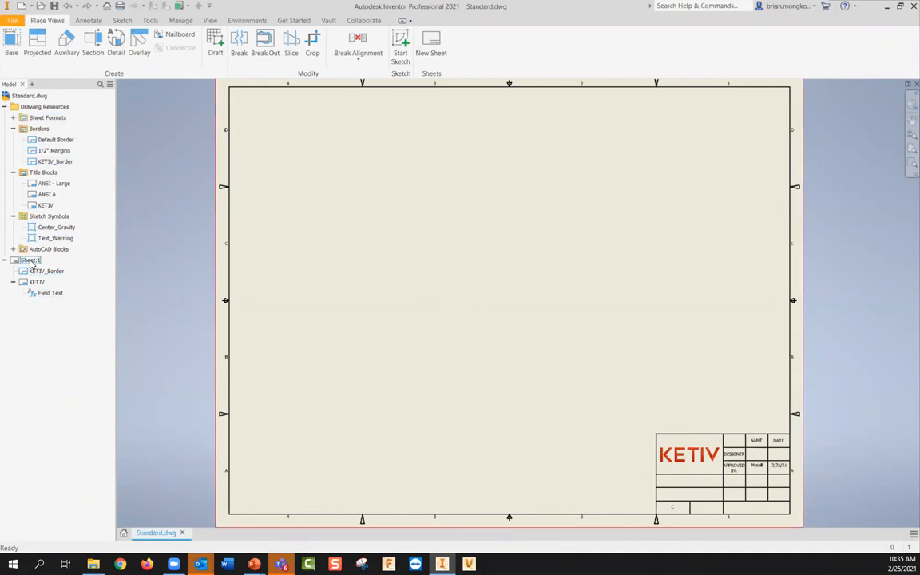
{"action": "right_click", "coordinate": [30, 263]}
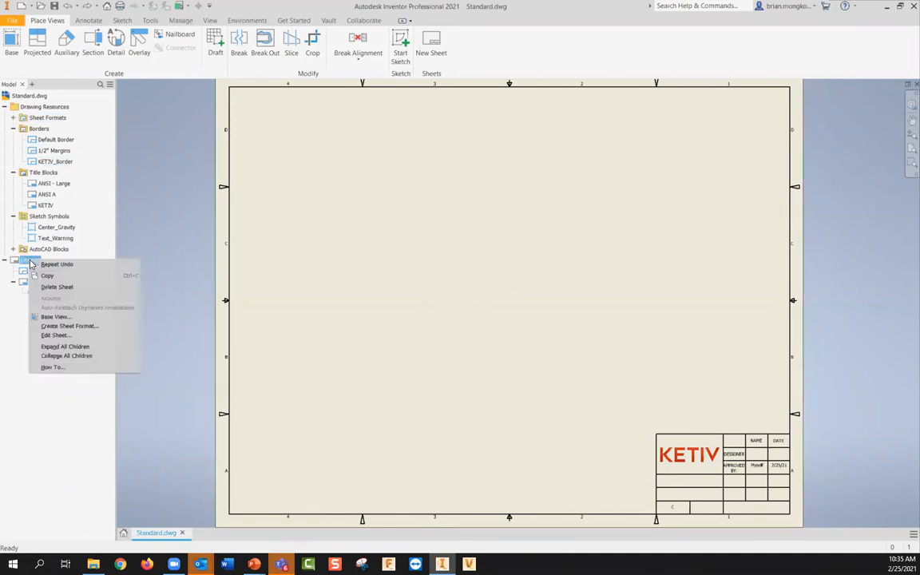
{"action": "left_click", "coordinate": [55, 335]}
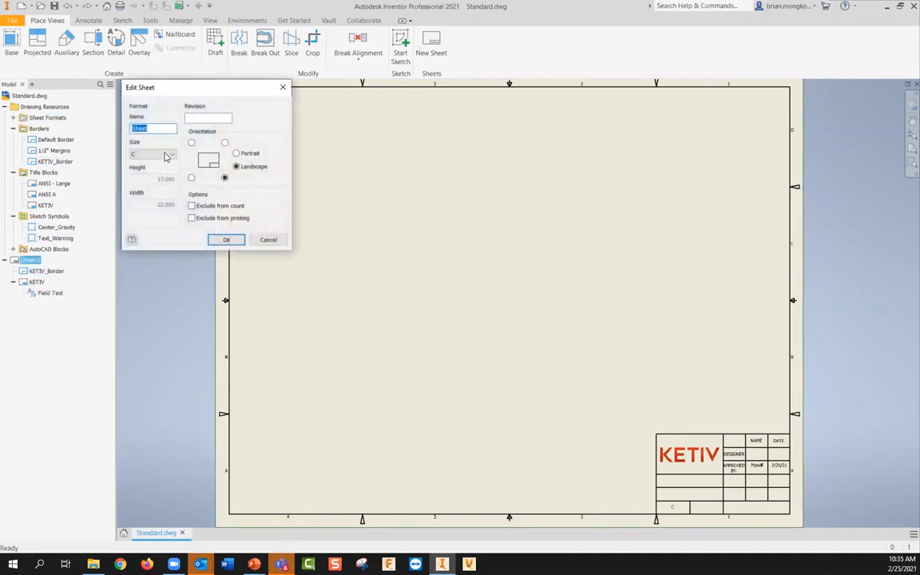
{"action": "left_click", "coordinate": [268, 240]}
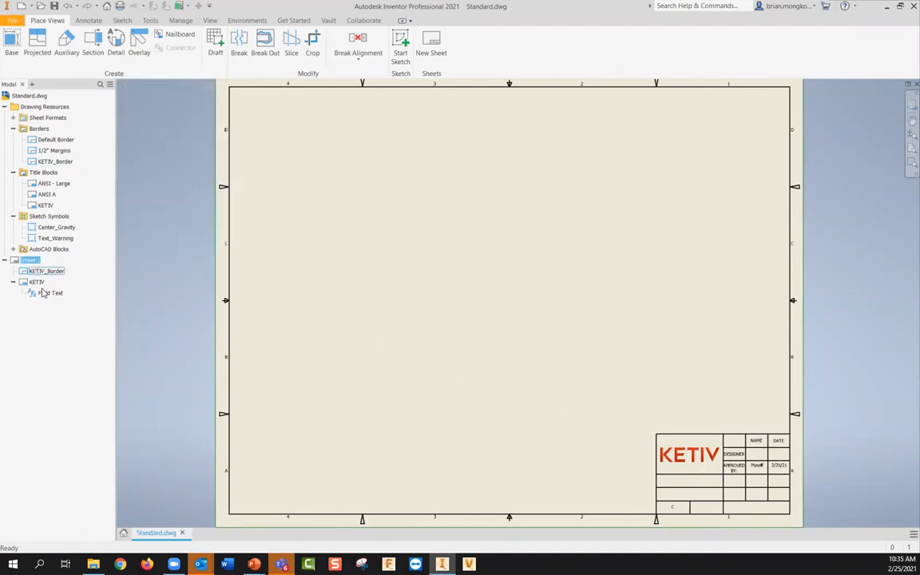
Start a base view of Car Seat.iam from the Workspace folder inside Documents, Inventor, Car_Seat.
{"action": "mouse_move", "coordinate": [344, 344]}
{"action": "middle_mouse_down"}
{"action": "mouse_move", "coordinate": [322, 333]}
{"action": "mouse_move", "coordinate": [348, 350]}
{"action": "middle_mouse_up"}
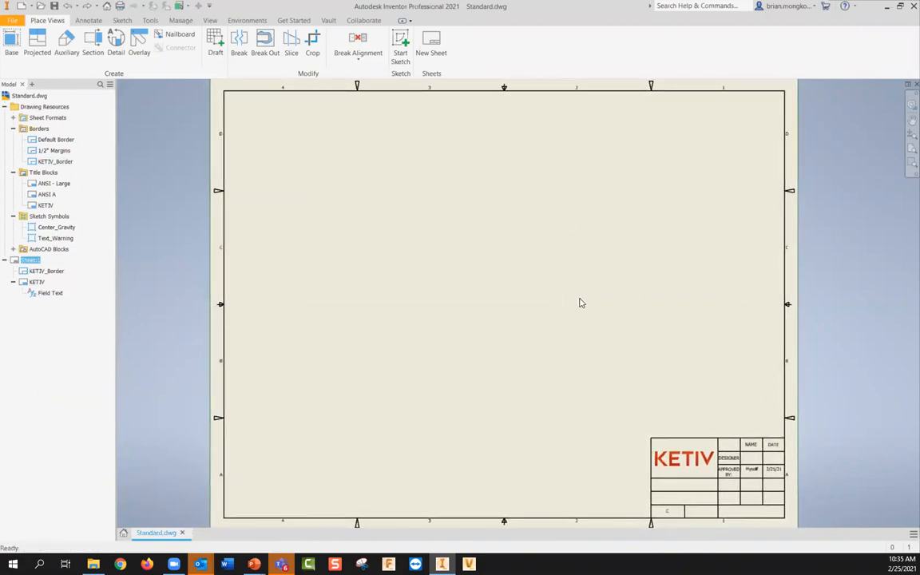
{"action": "left_click", "coordinate": [335, 273]}
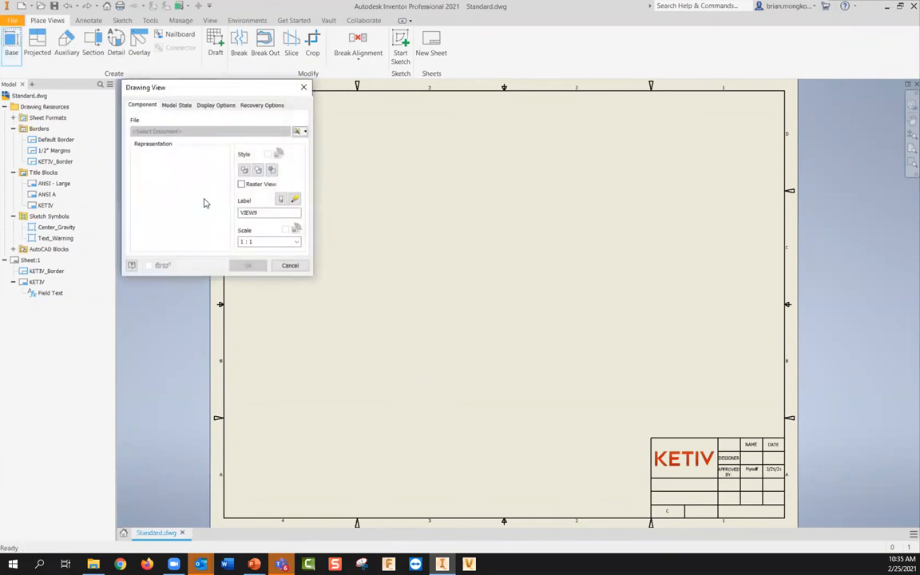
{"action": "left_click", "coordinate": [296, 131]}
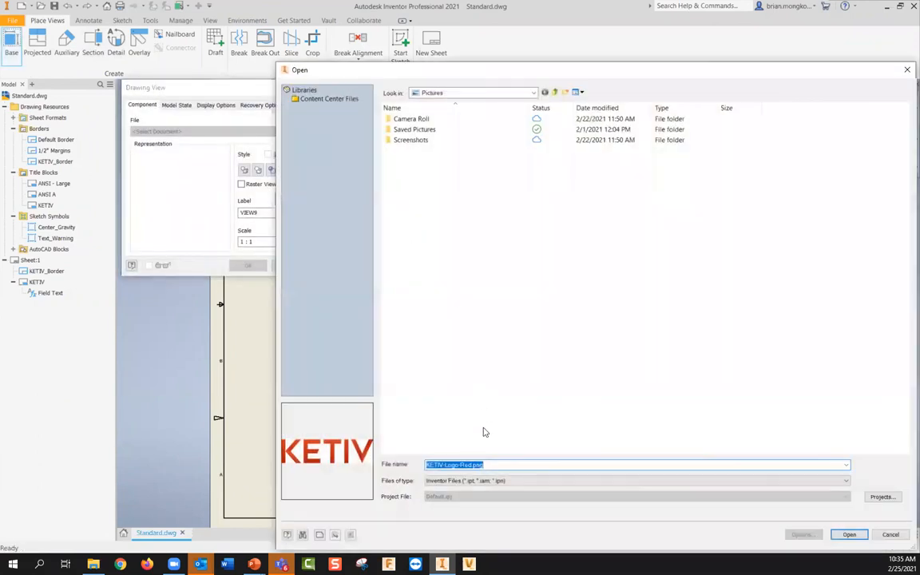
{"action": "left_click", "coordinate": [523, 93]}
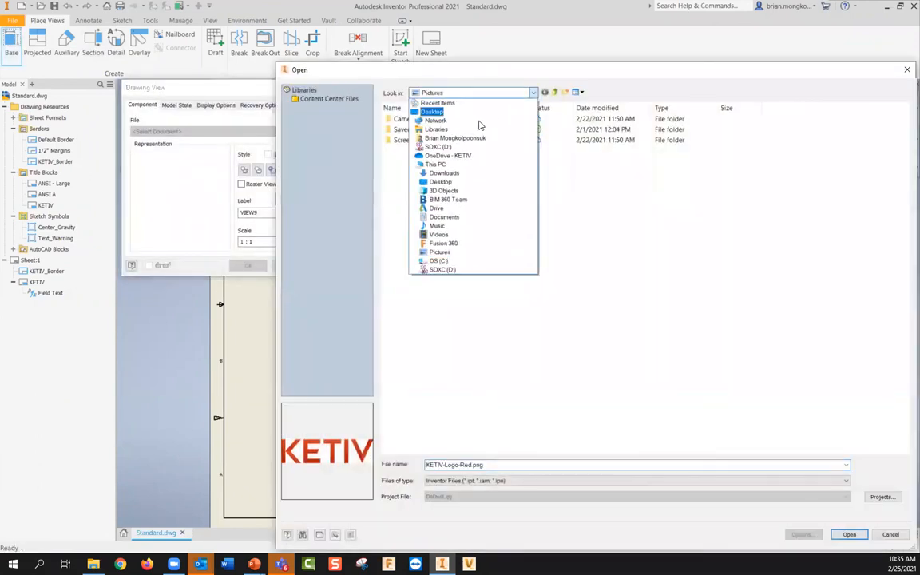
{"action": "left_click", "coordinate": [447, 216]}
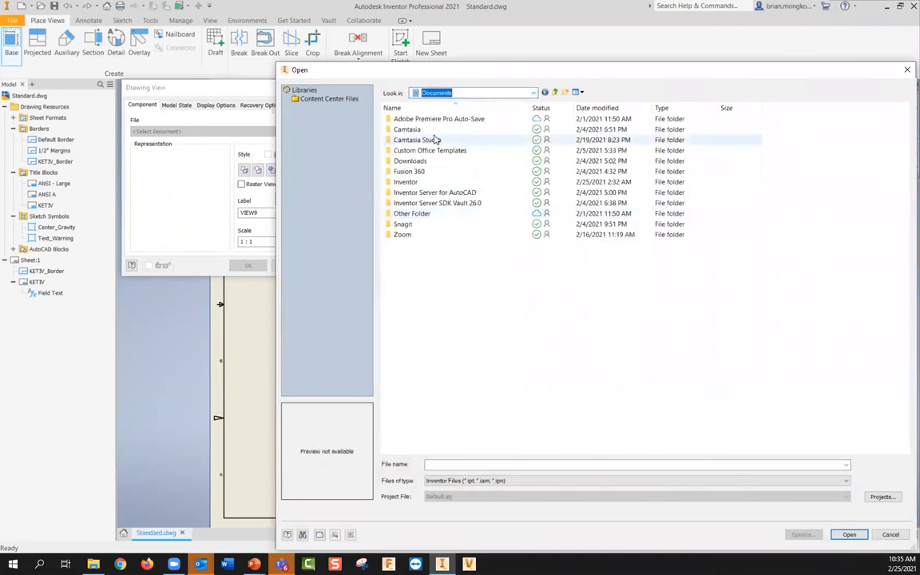
{"action": "double_click", "coordinate": [405, 182]}
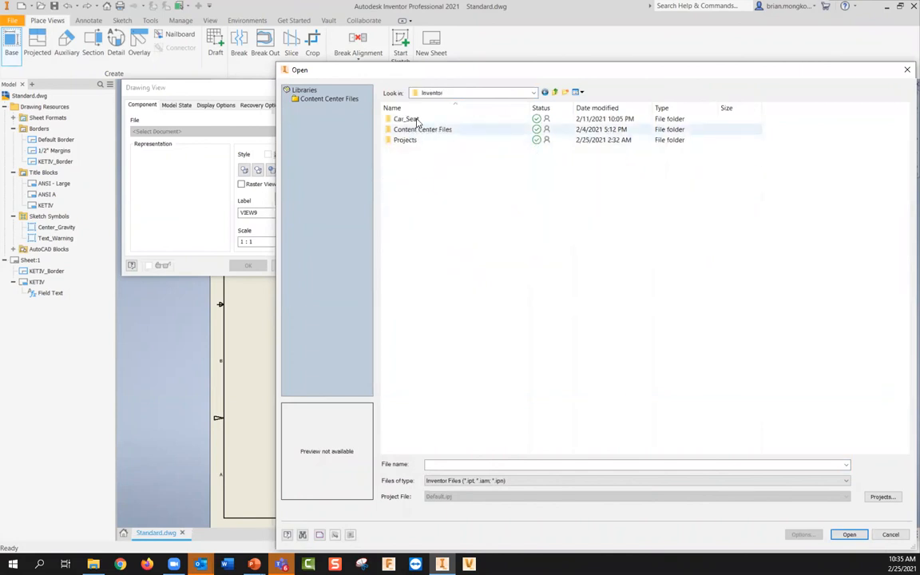
{"action": "double_click", "coordinate": [407, 120]}
{"action": "double_click", "coordinate": [405, 119]}
{"action": "double_click", "coordinate": [409, 119]}
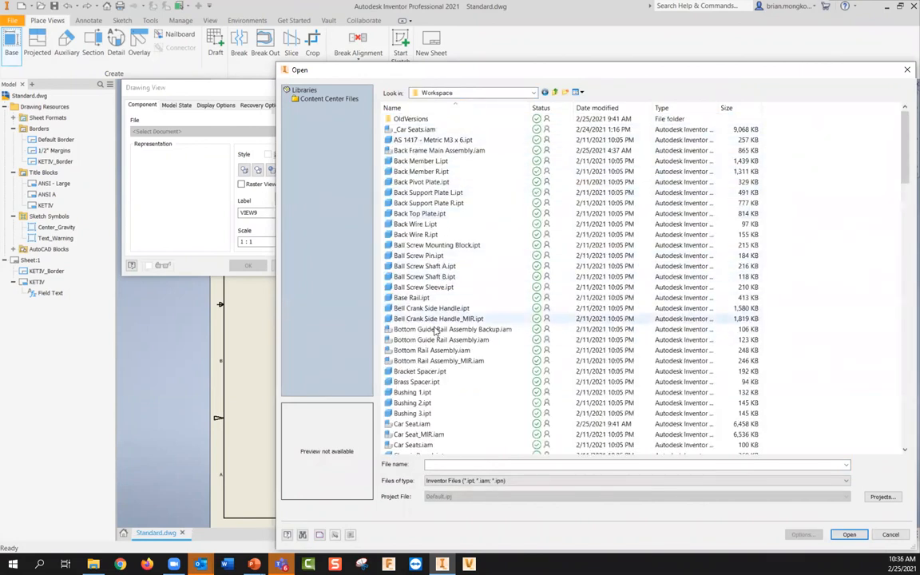
{"action": "scroll", "coordinate": [417, 379], "scroll_direction": "down", "scroll_amount": 1}
{"action": "double_click", "coordinate": [411, 392]}
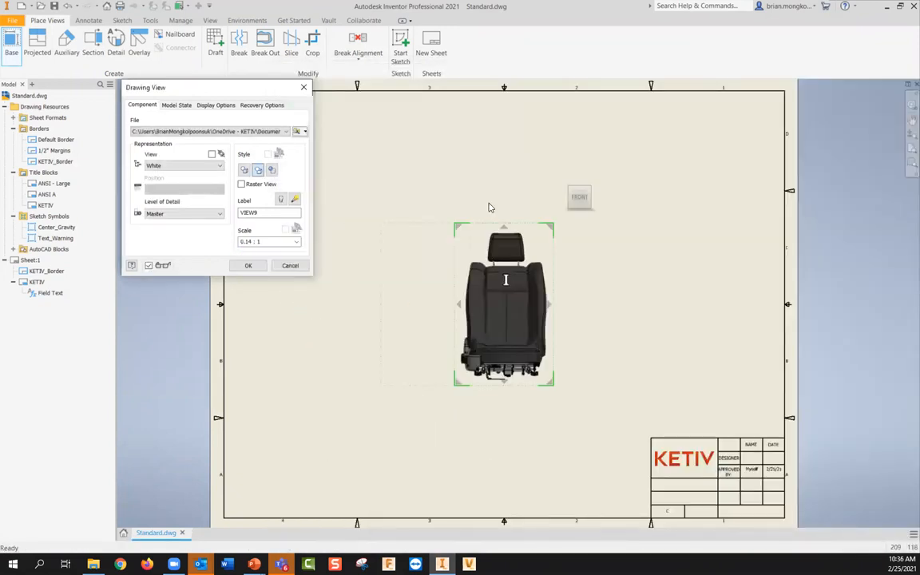
Add projected top, side and isometric views around the car seat's front view and create all four views.
{"action": "left_click", "coordinate": [498, 153]}
{"action": "left_click", "coordinate": [650, 295]}
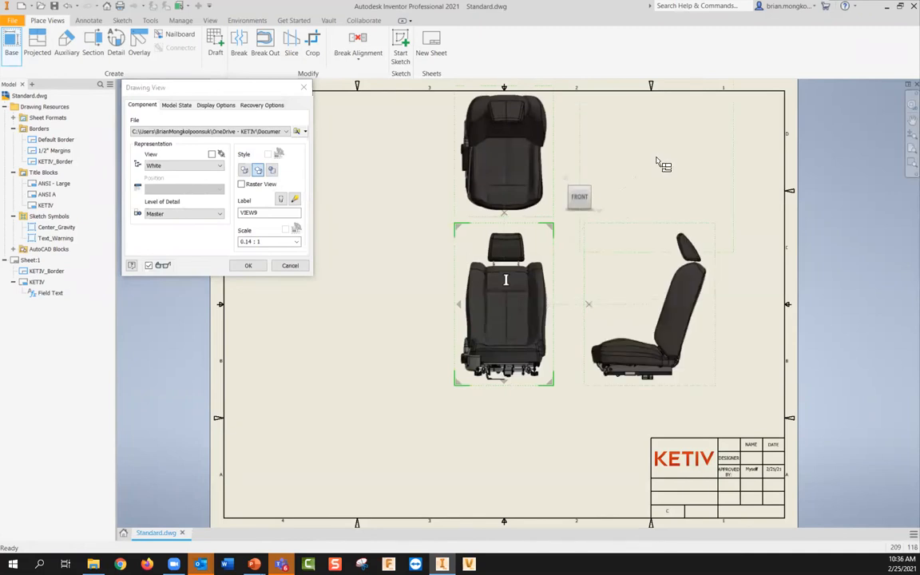
{"action": "left_click", "coordinate": [657, 164]}
{"action": "left_click", "coordinate": [244, 265]}
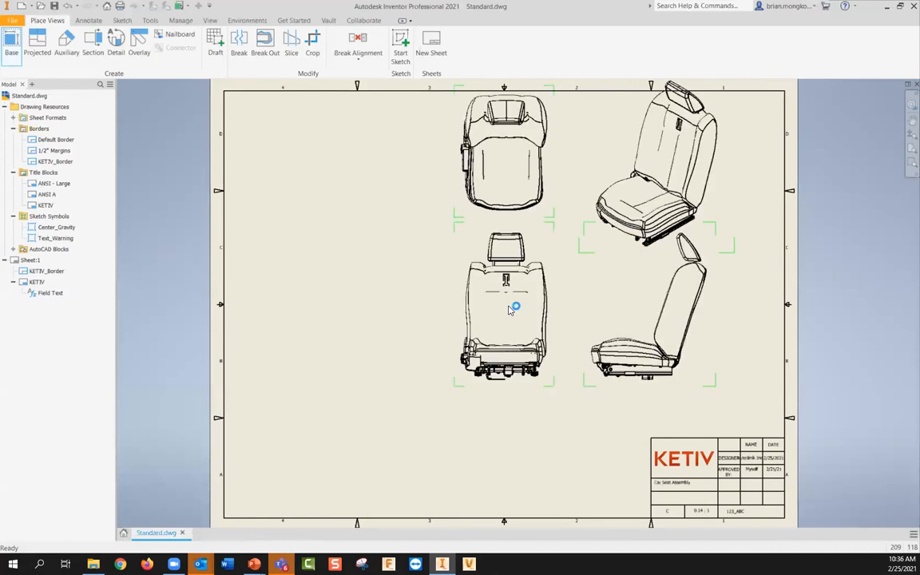
Rearrange the car seat views across the sheet's left and middle areas, clear of the title block and border.
{"action": "left_click_drag", "start_coordinate": [549, 363], "coordinate": [341, 487]}
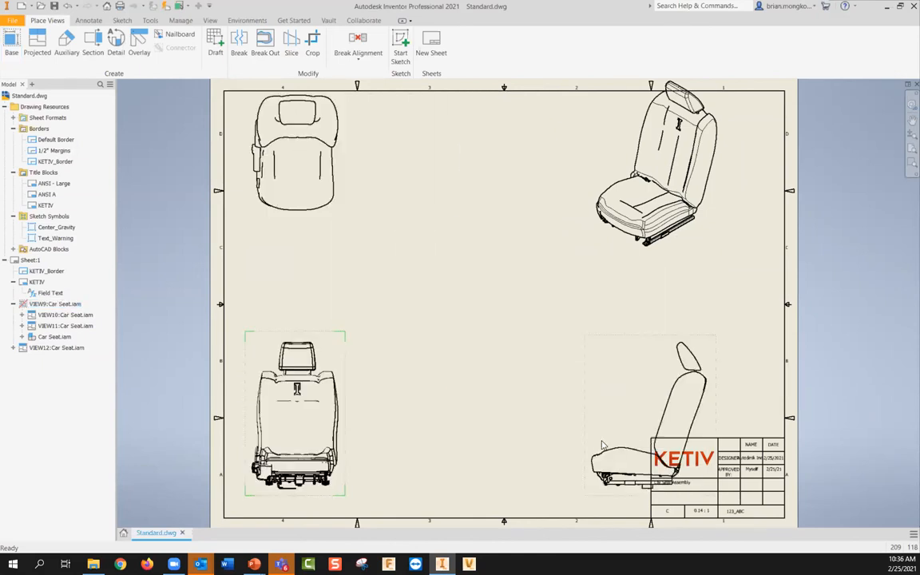
{"action": "left_click_drag", "start_coordinate": [603, 445], "coordinate": [435, 439]}
{"action": "left_click_drag", "start_coordinate": [595, 146], "coordinate": [474, 185]}
{"action": "left_click_drag", "start_coordinate": [590, 173], "coordinate": [439, 211]}
{"action": "left_click_drag", "start_coordinate": [359, 226], "coordinate": [379, 194]}
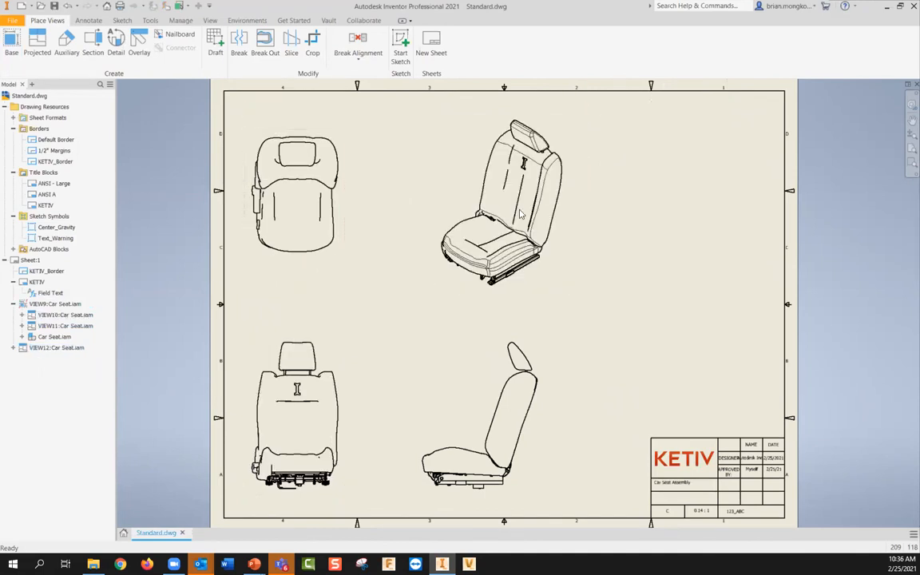
Set the isometric car seat view to the shaded display style.
{"action": "double_click", "coordinate": [575, 209]}
{"action": "left_click", "coordinate": [272, 170]}
{"action": "left_click", "coordinate": [248, 265]}
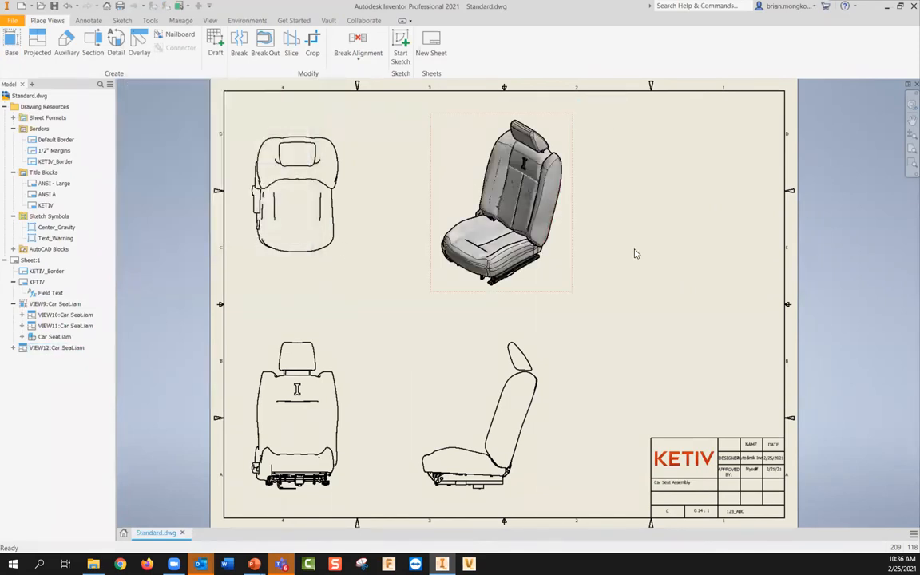
Create a structured parts list from the car seat's front view and place it in the border's upper-right corner.
{"action": "middle_click_drag", "start_coordinate": [662, 230], "coordinate": [667, 224]}
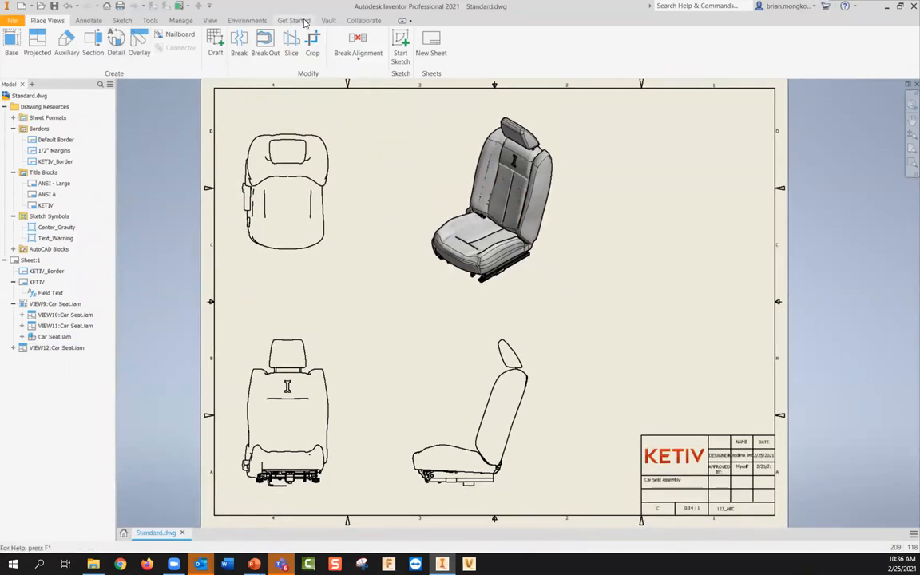
{"action": "left_click", "coordinate": [89, 20]}
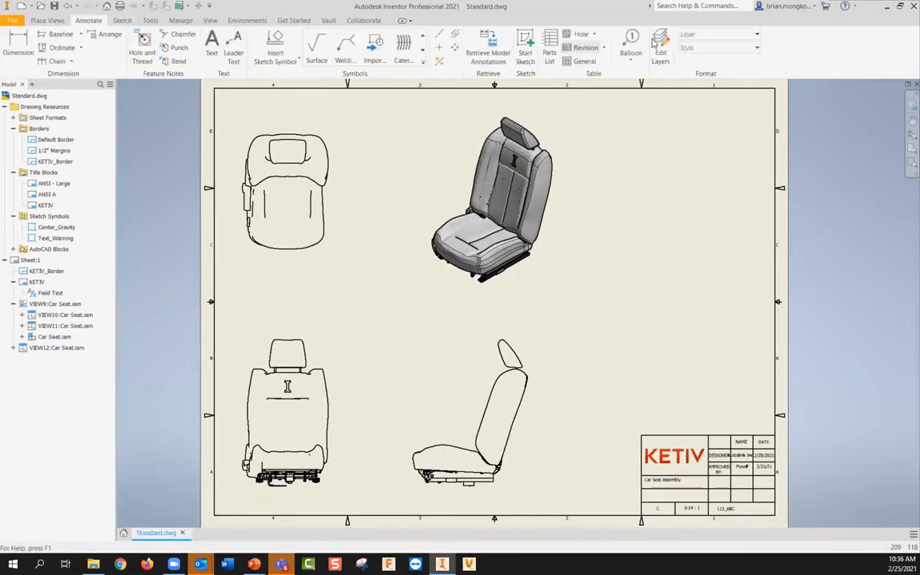
{"action": "left_click", "coordinate": [550, 49]}
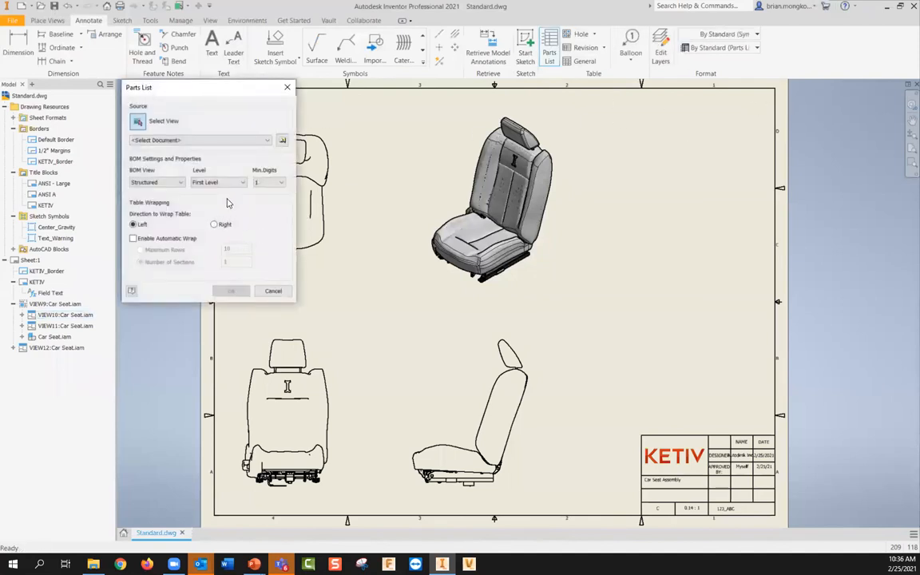
{"action": "left_click", "coordinate": [319, 344]}
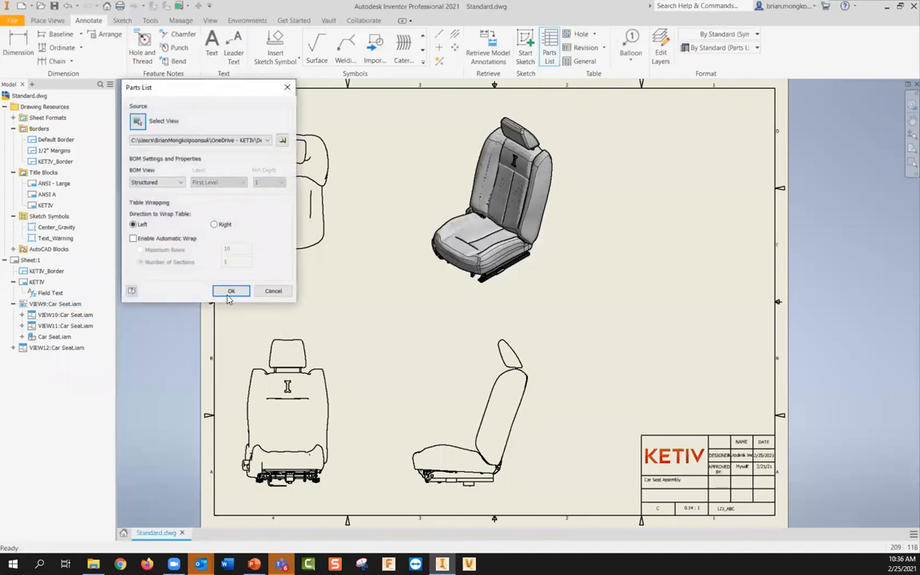
{"action": "left_click", "coordinate": [230, 292]}
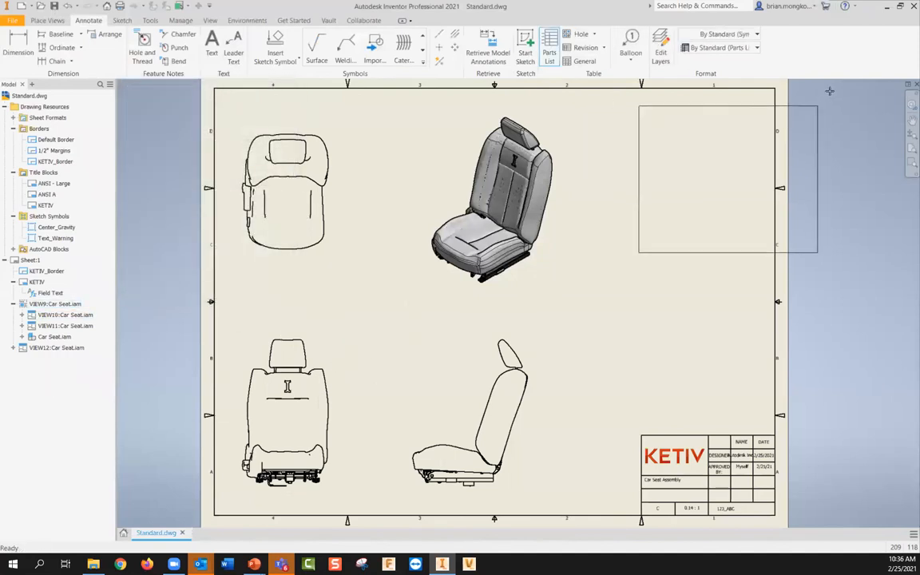
{"action": "left_click", "coordinate": [776, 93]}
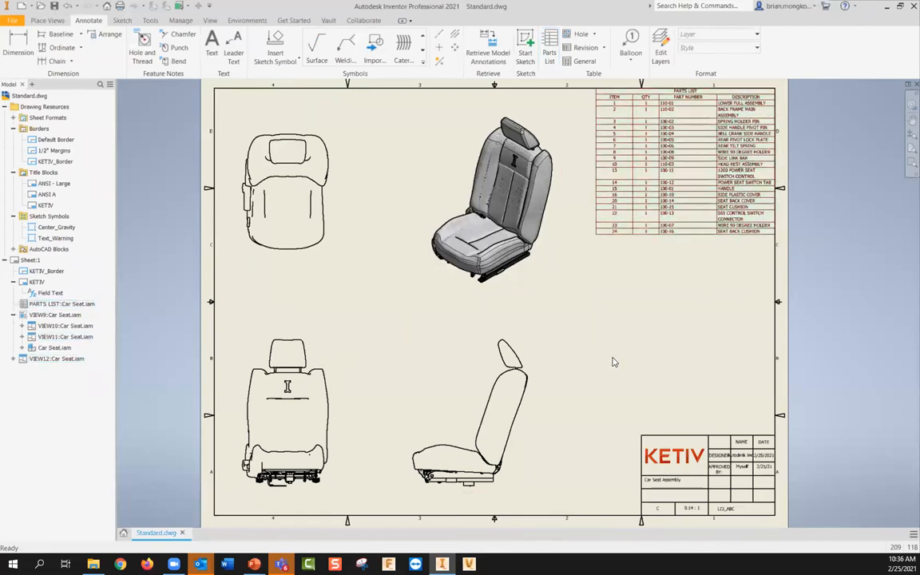
Add a MATERIAL column after DESCRIPTION in the car seat parts list and apply the change.
{"action": "double_click", "coordinate": [653, 191]}
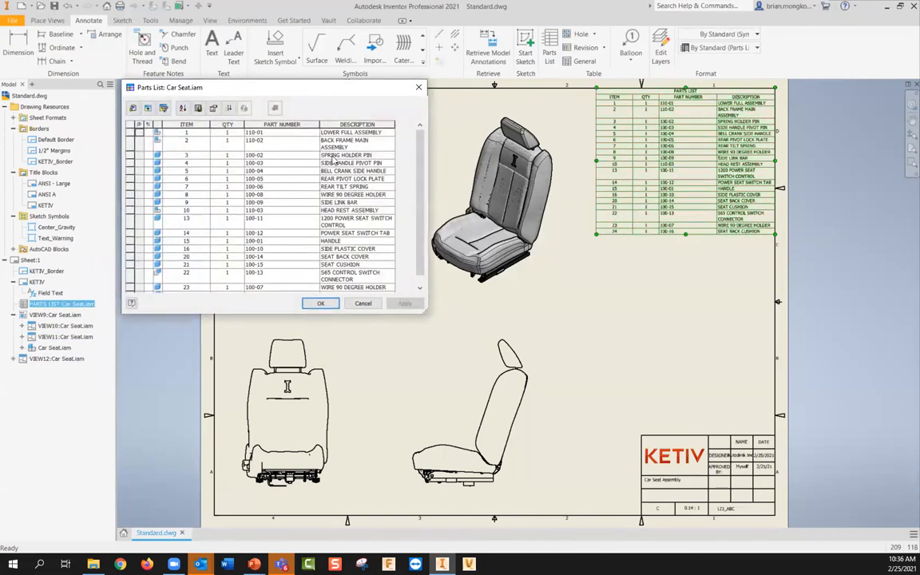
{"action": "left_click", "coordinate": [131, 109]}
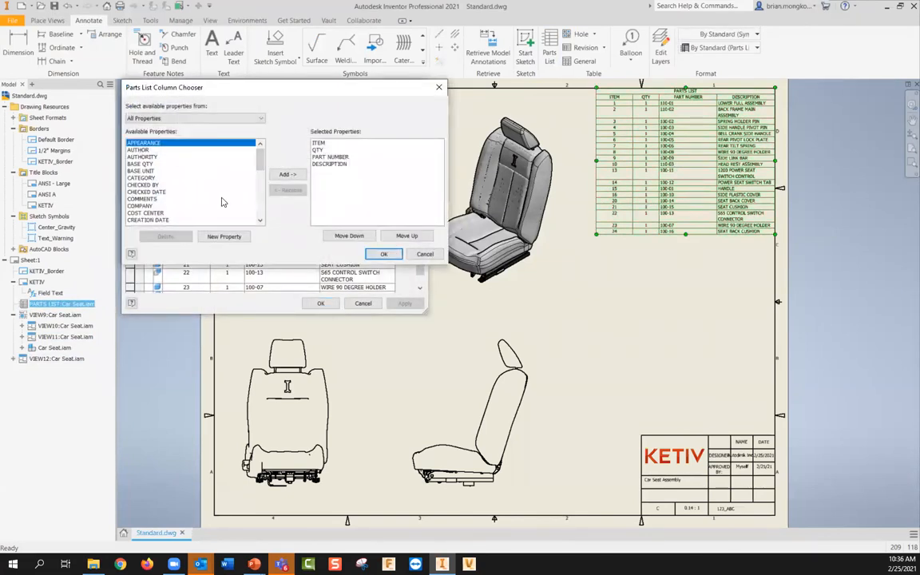
{"action": "scroll", "coordinate": [218, 204], "scroll_direction": "down", "scroll_amount": 10}
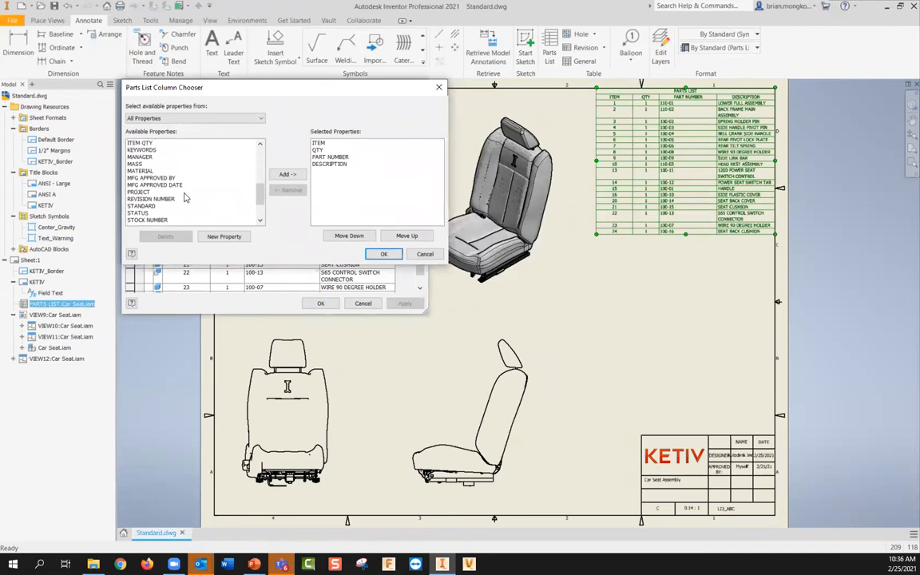
{"action": "left_click", "coordinate": [139, 171]}
{"action": "left_click", "coordinate": [289, 175]}
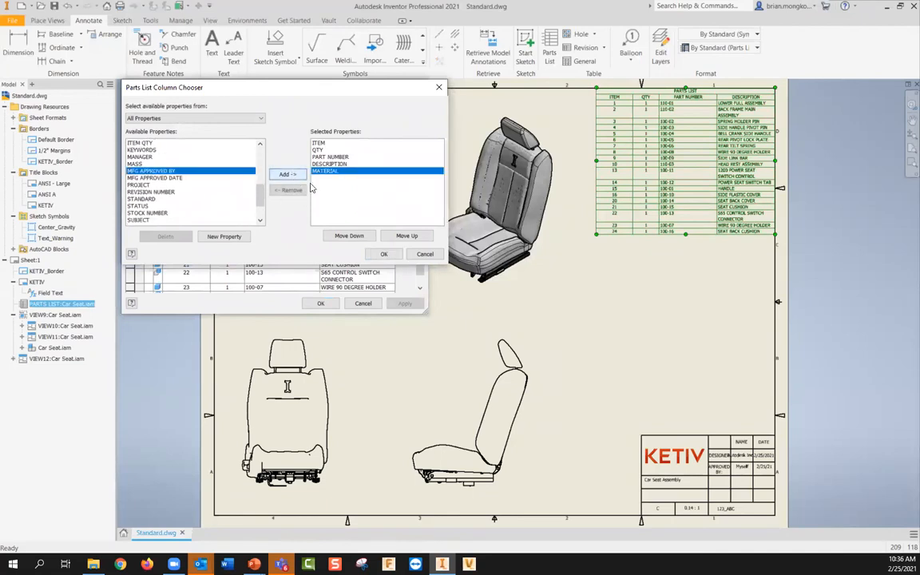
{"action": "left_click", "coordinate": [385, 253]}
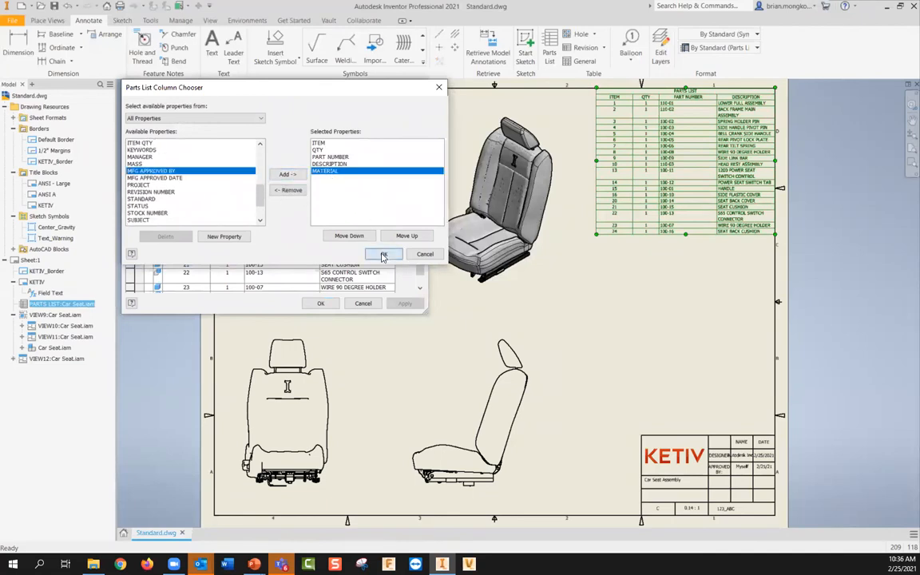
{"action": "left_click", "coordinate": [399, 305]}
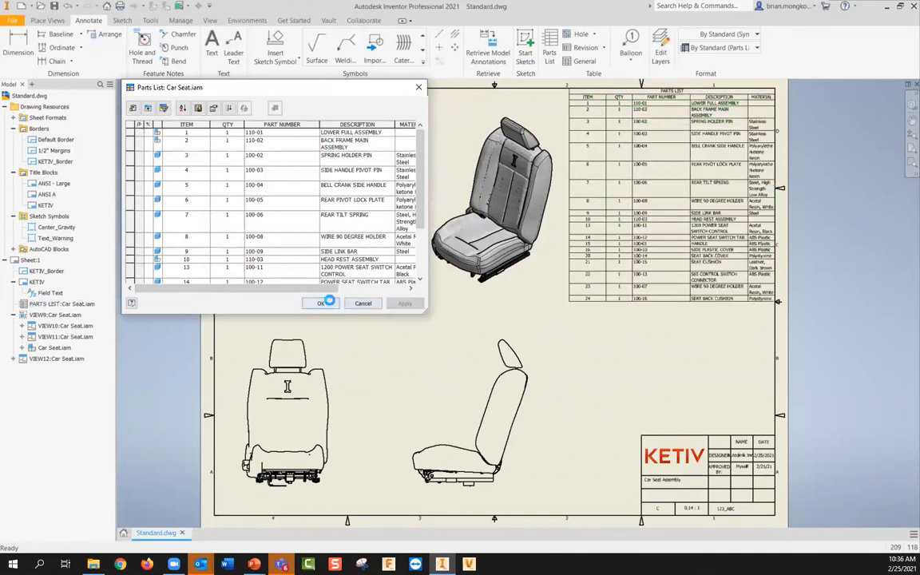
{"action": "left_click", "coordinate": [321, 303]}
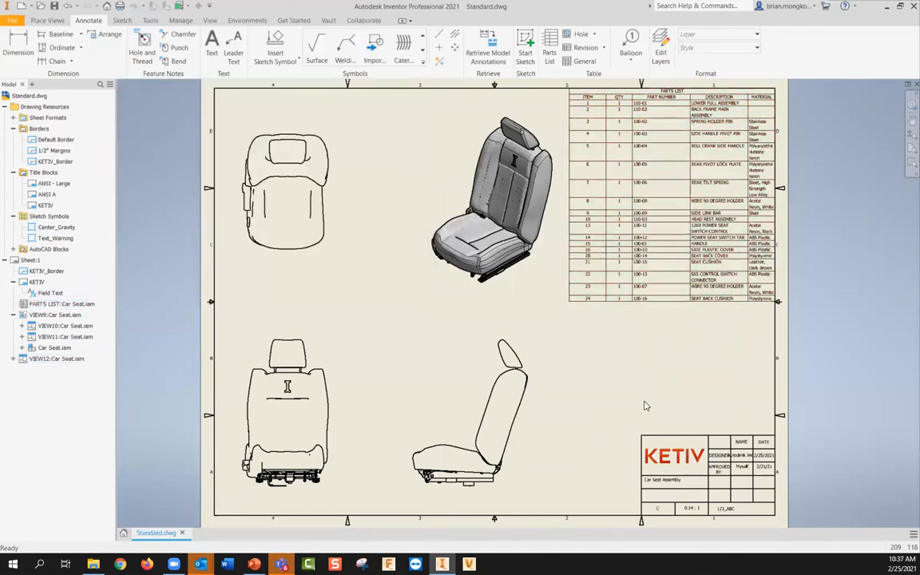
Create a sheet format named C from the current sheet and save Standard.dwg.
{"action": "mouse_move", "coordinate": [657, 392]}
{"action": "middle_mouse_down"}
{"action": "mouse_move", "coordinate": [669, 386]}
{"action": "mouse_move", "coordinate": [651, 372]}
{"action": "middle_mouse_up"}
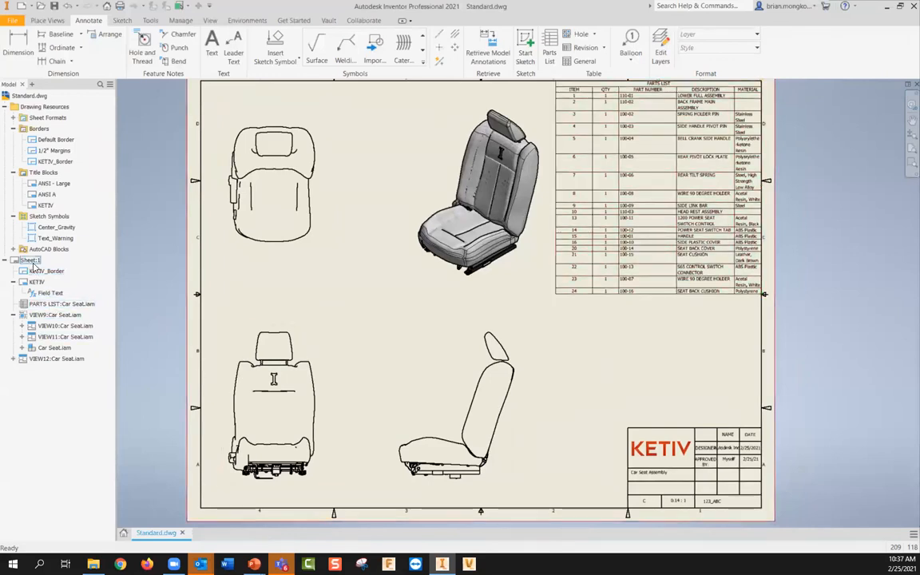
{"action": "middle_click_drag", "start_coordinate": [672, 349], "coordinate": [696, 377]}
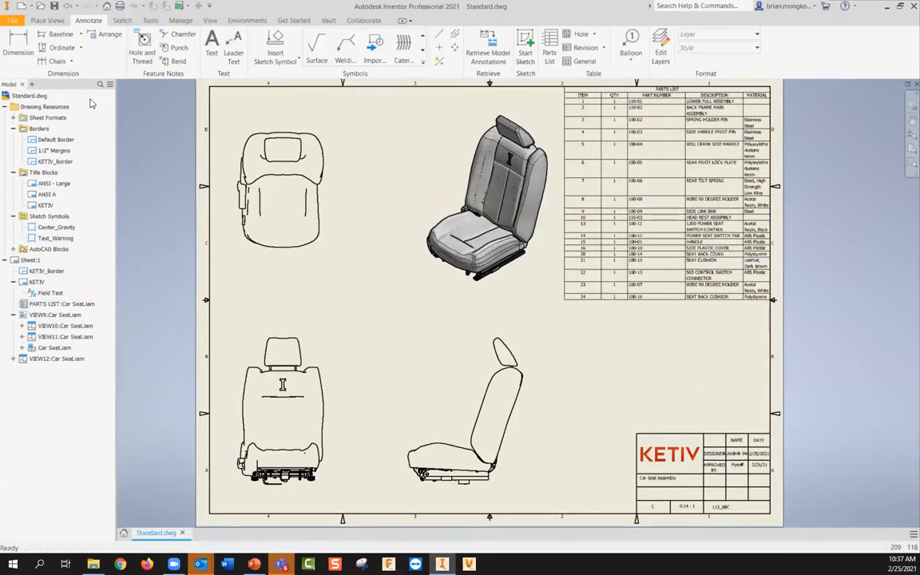
{"action": "left_click", "coordinate": [13, 117]}
{"action": "left_click", "coordinate": [13, 117]}
{"action": "right_click", "coordinate": [28, 260]}
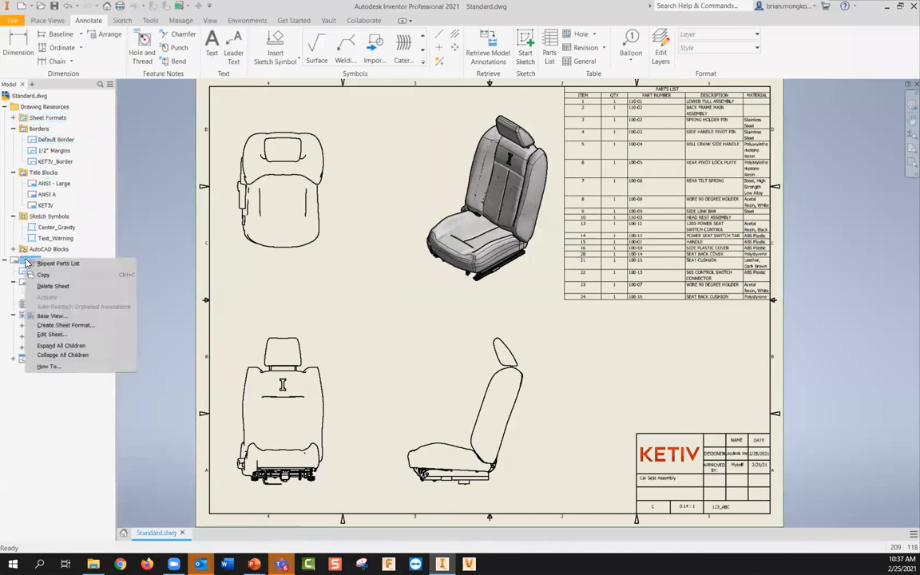
{"action": "left_click", "coordinate": [84, 326]}
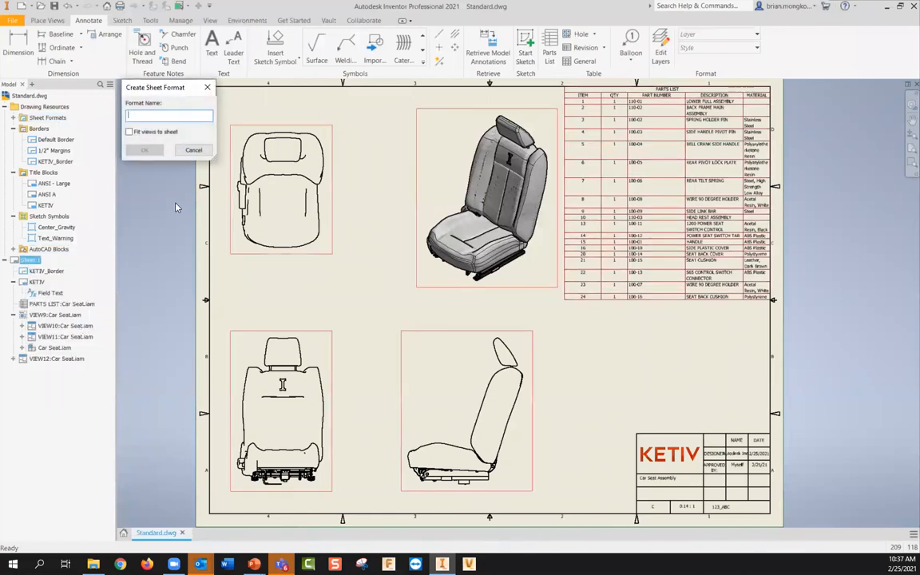
{"action": "type", "text": "KETIV"}
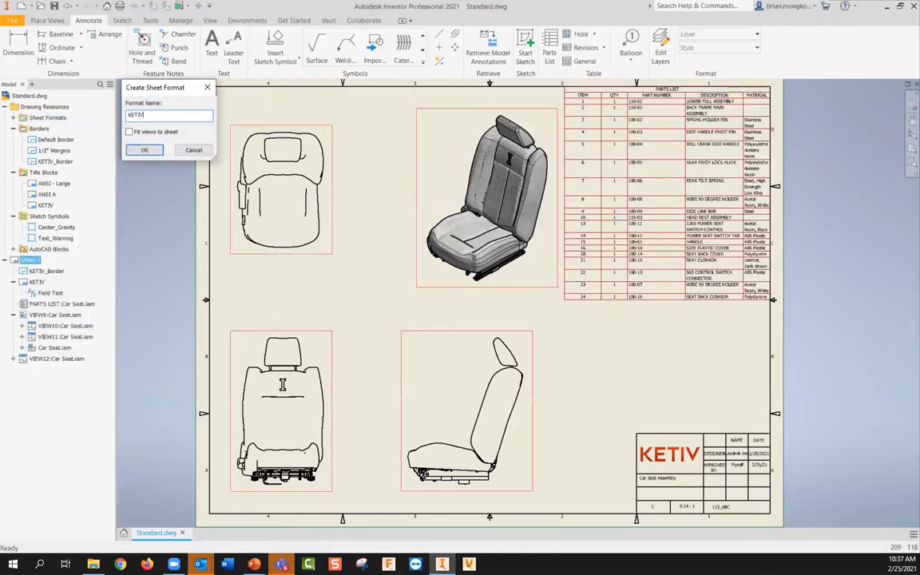
{"action": "type", "text": "_S"}
{"action": "key", "text": "BackSpace"}
{"action": "key", "text": "BackSpace"}
{"action": "key", "text": "BackSpace"}
{"action": "key", "text": "BackSpace"}
{"action": "key", "text": "BackSpace"}
{"action": "key", "text": "BackSpace"}
{"action": "key", "text": "BackSpace"}
{"action": "type", "text": "C"}
{"action": "key", "text": "Return"}
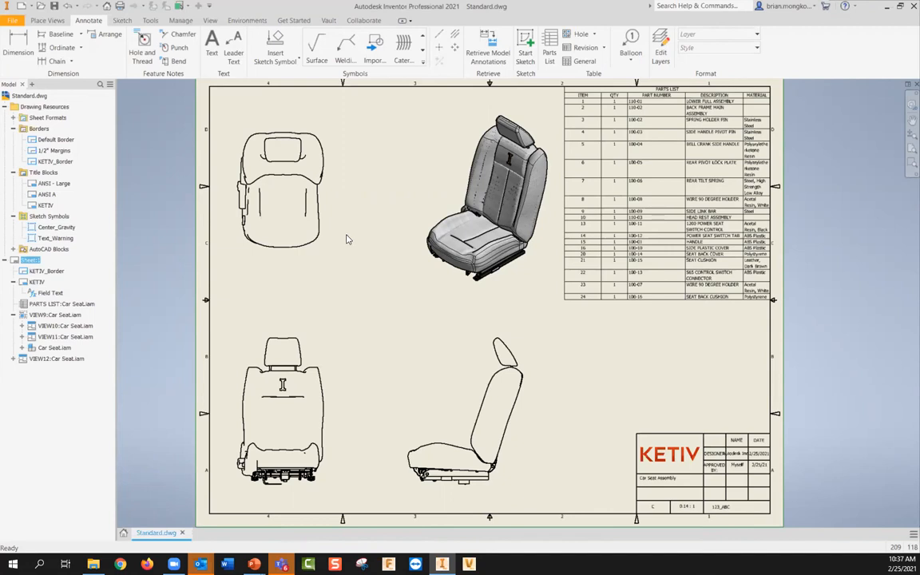
{"action": "left_click", "coordinate": [55, 6]}
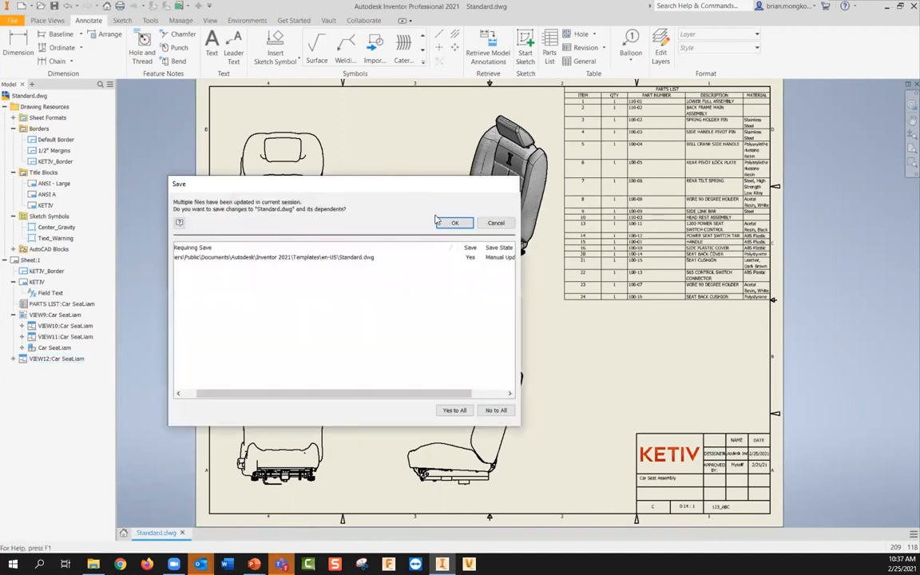
{"action": "left_click", "coordinate": [454, 225]}
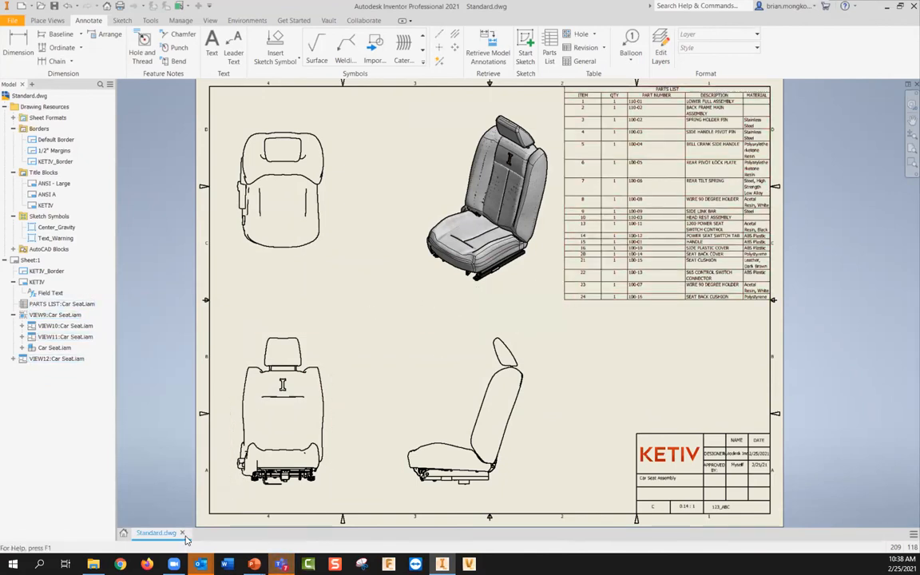
Open Back Frame Main Assembly.iam from the Workspace folder.
{"action": "left_click", "coordinate": [125, 533]}
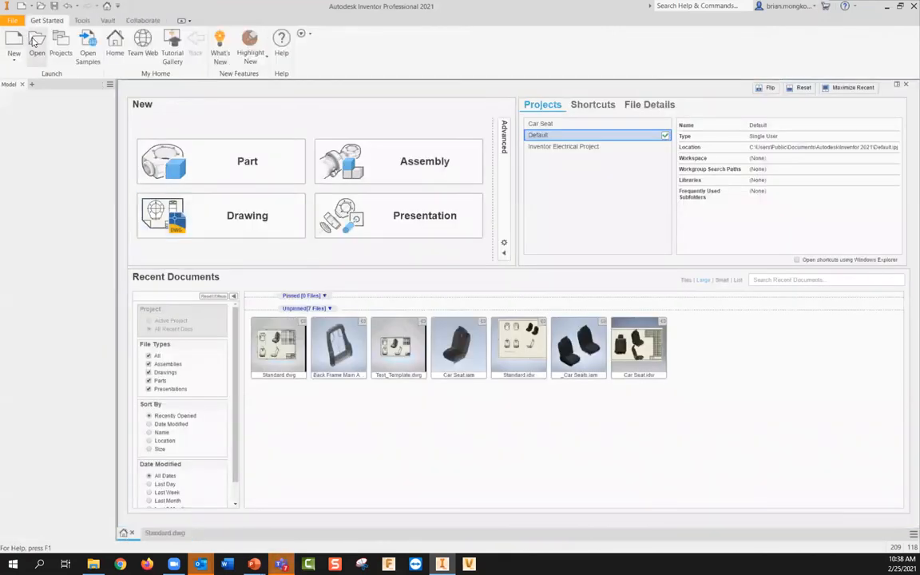
{"action": "left_click", "coordinate": [36, 43]}
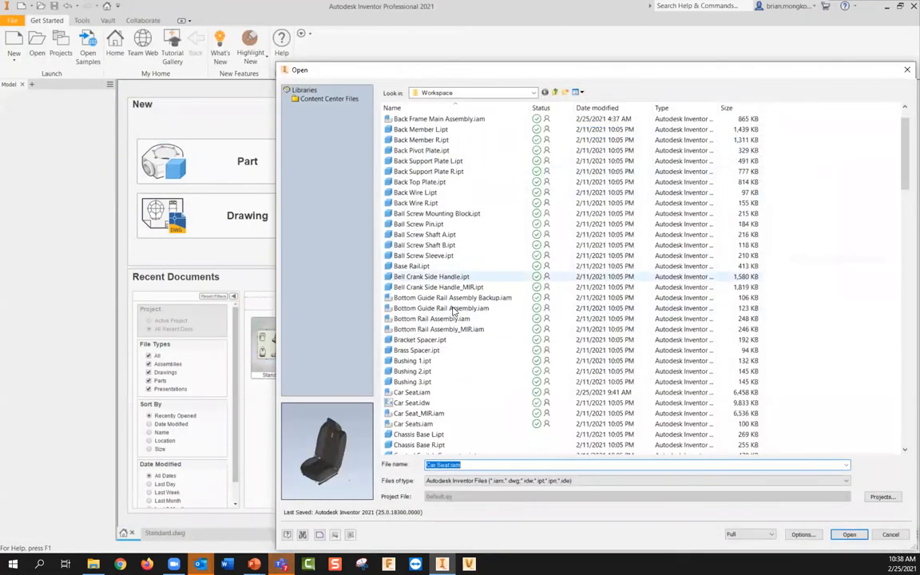
{"action": "double_click", "coordinate": [435, 150]}
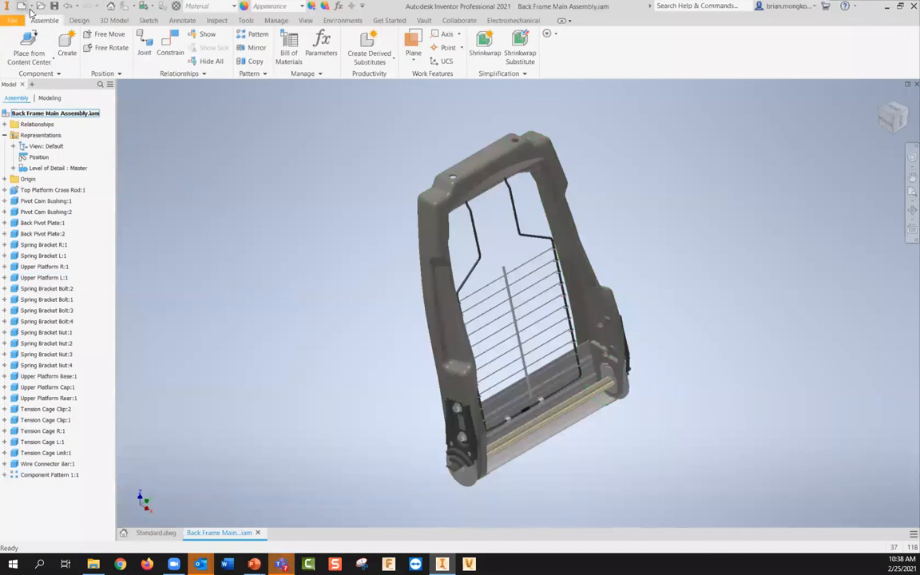
Try to create a new drawing from the Standard.dwg template while that template is still open.
{"action": "left_click", "coordinate": [22, 6]}
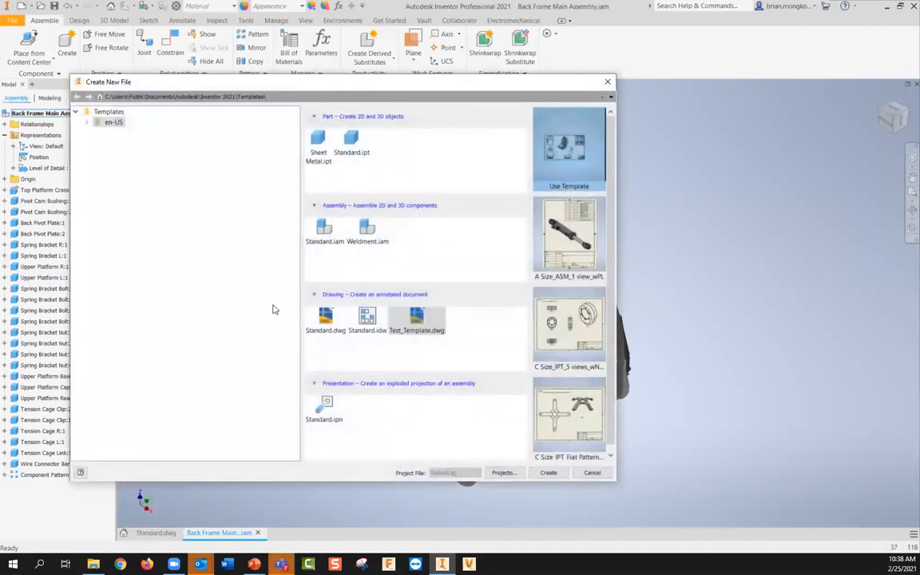
{"action": "double_click", "coordinate": [324, 321]}
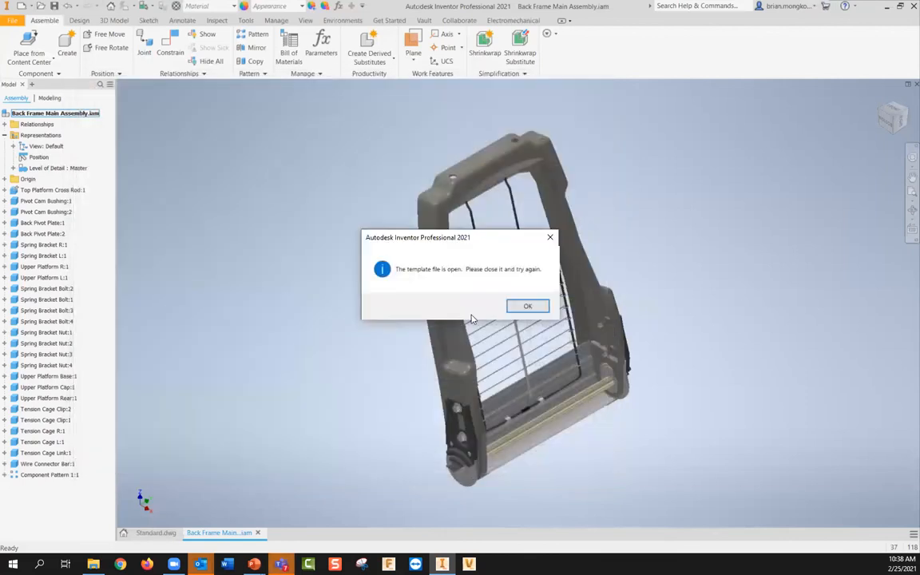
{"action": "left_click", "coordinate": [525, 306]}
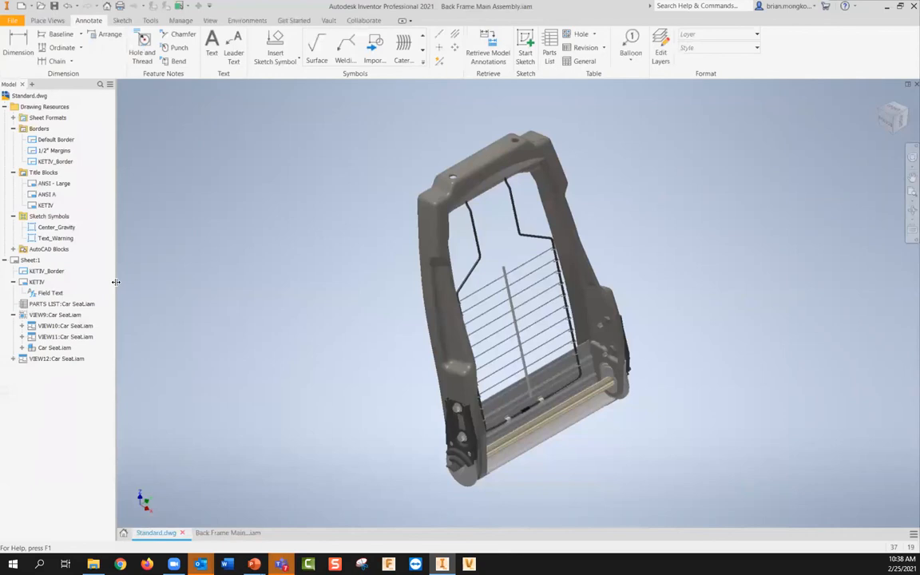
Create a new drawing from the Standard.dwg template, using Back Frame Main Assembly.iam as the component for its views.
{"action": "left_click", "coordinate": [21, 6]}
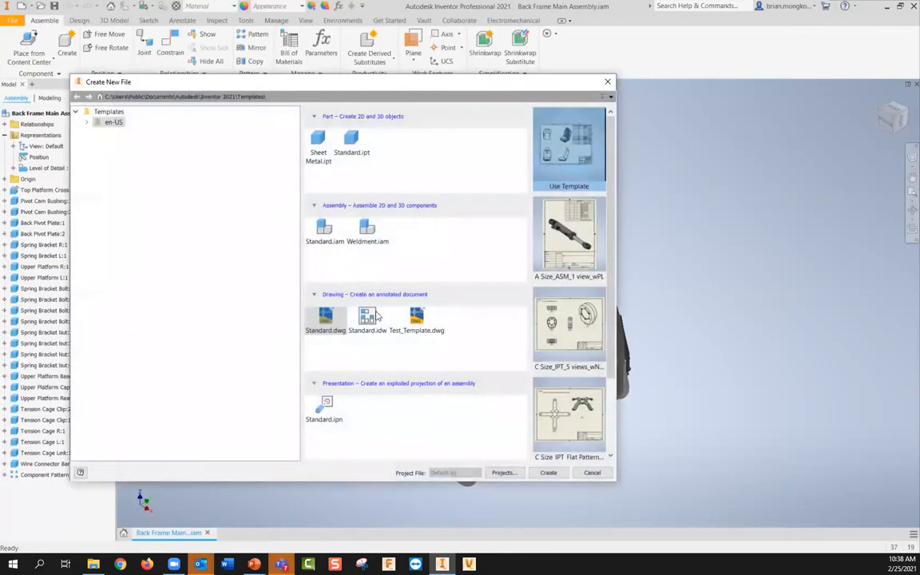
{"action": "left_click", "coordinate": [321, 325]}
{"action": "double_click", "coordinate": [323, 323]}
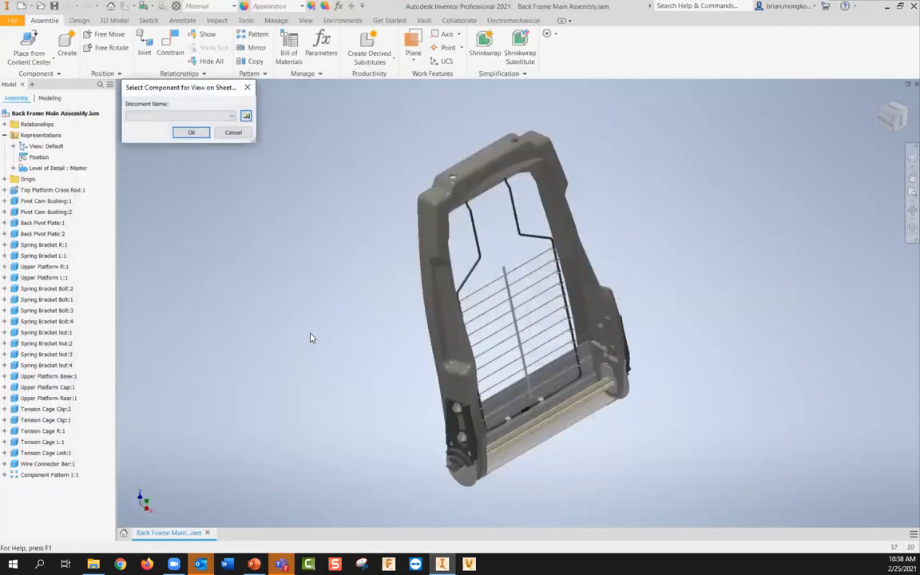
{"action": "left_click", "coordinate": [245, 117]}
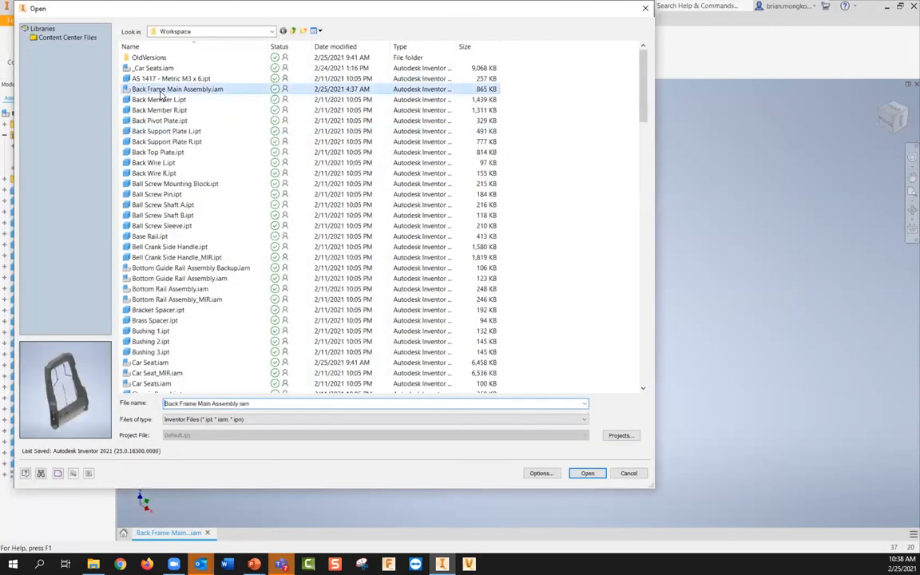
{"action": "double_click", "coordinate": [160, 95]}
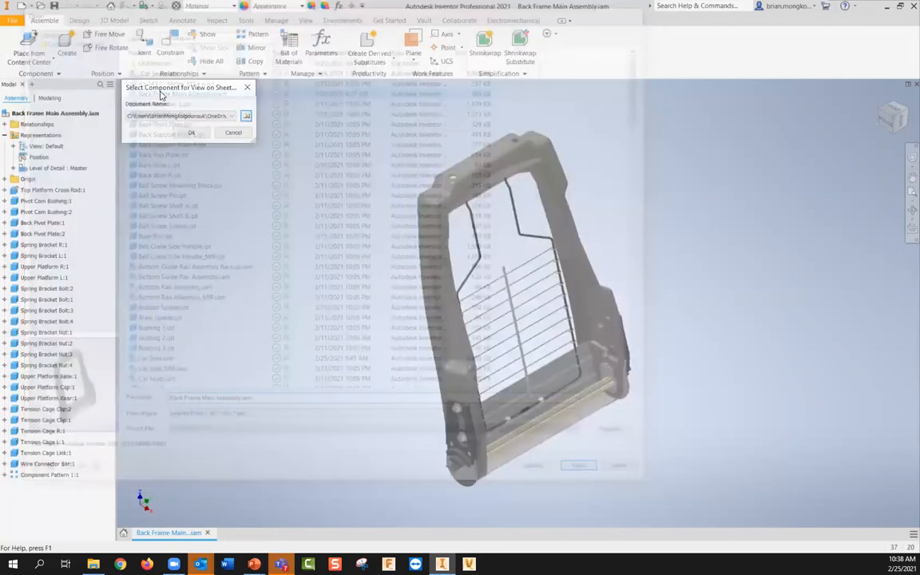
{"action": "left_click", "coordinate": [192, 134]}
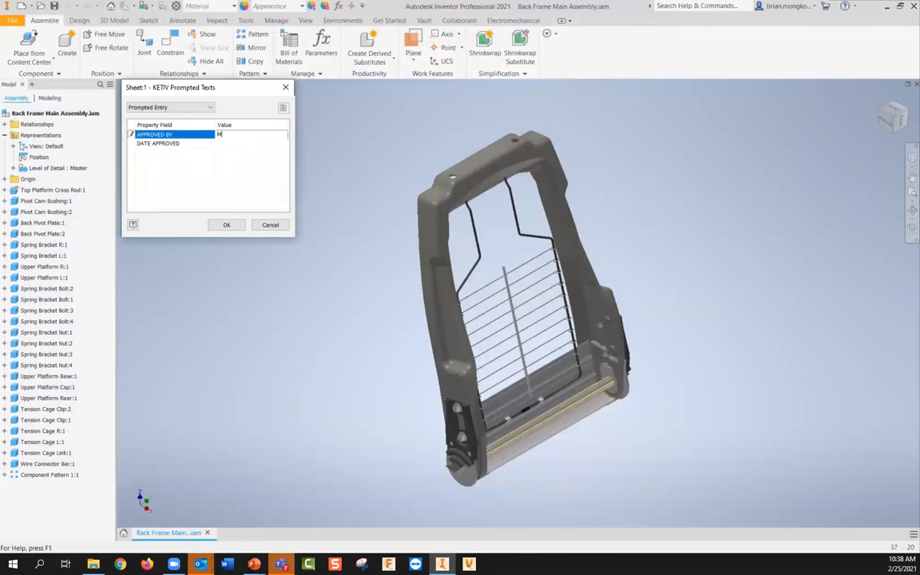
Fill in the KETIV title block prompts with Myself as approver and 2/25/21 as the approval date.
{"action": "left_click", "coordinate": [270, 144]}
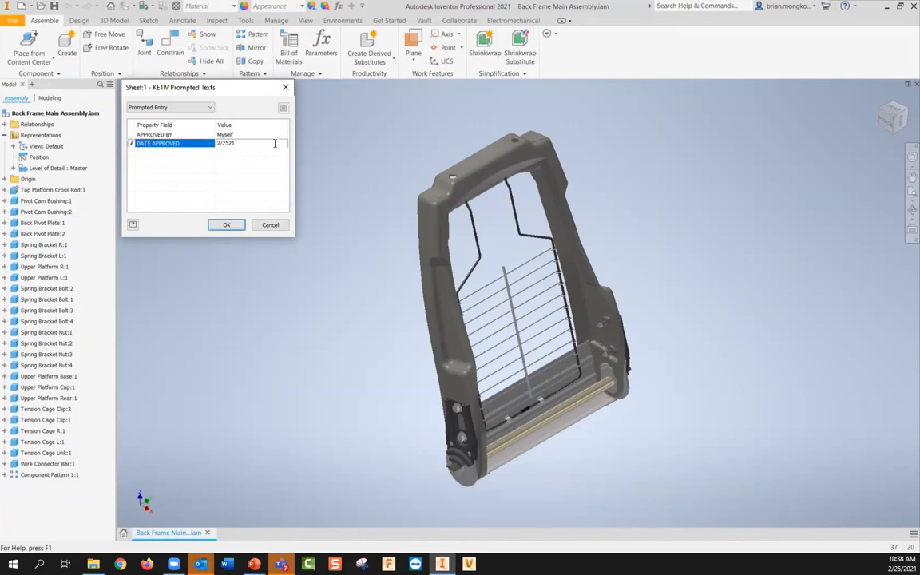
{"action": "type", "text": "2/25/21"}
{"action": "left_click", "coordinate": [213, 224]}
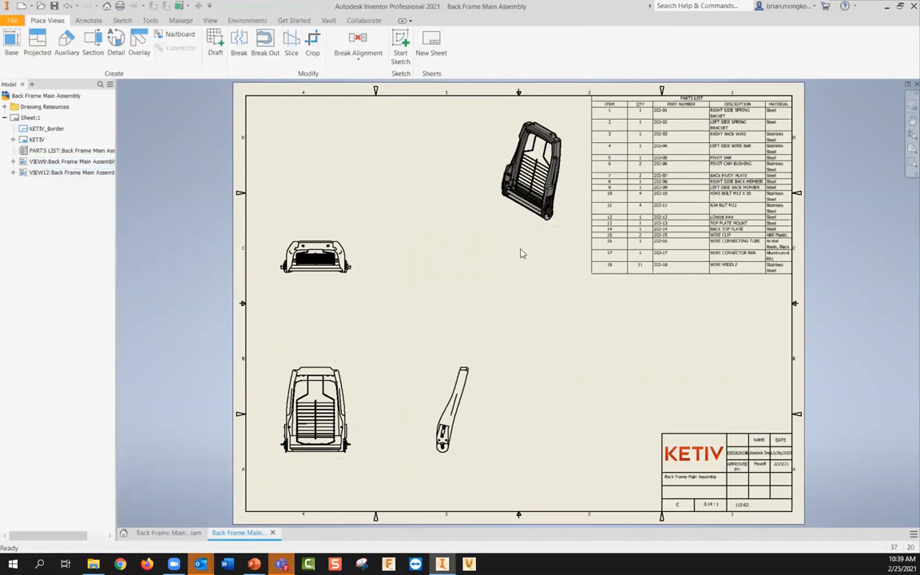
Rearrange the back frame's front, side and isometric views so they are evenly spaced and clear of the parts list.
{"action": "left_click_drag", "start_coordinate": [511, 226], "coordinate": [434, 312]}
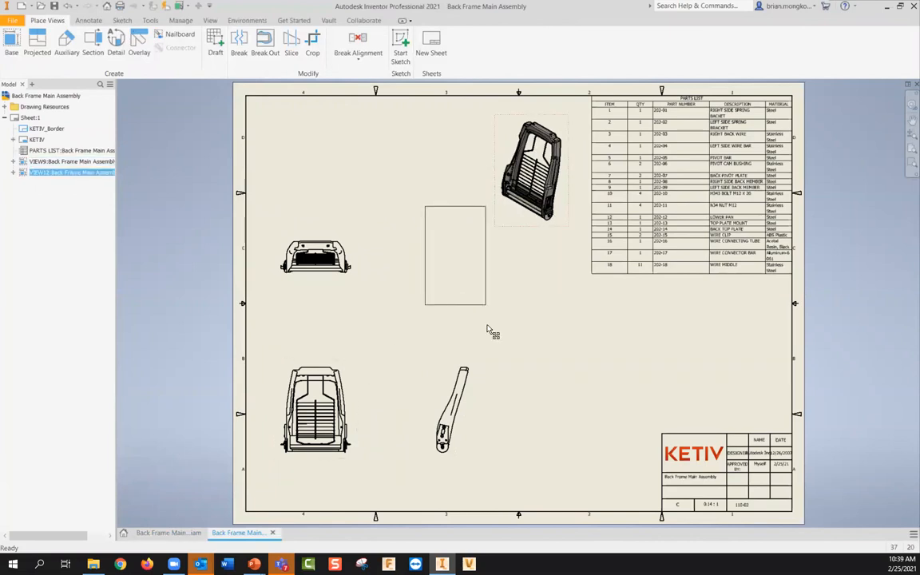
{"action": "left_click_drag", "start_coordinate": [476, 390], "coordinate": [527, 389]}
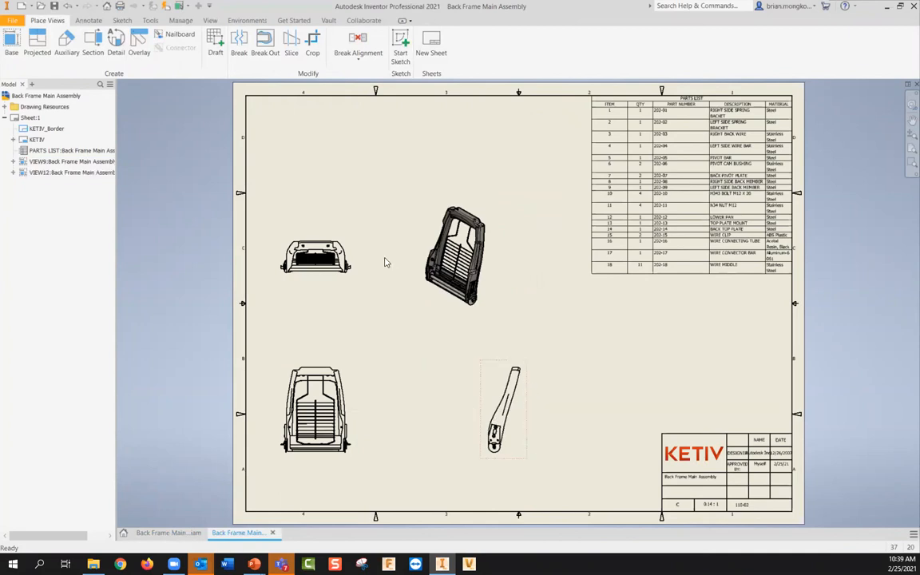
{"action": "left_click_drag", "start_coordinate": [342, 366], "coordinate": [388, 372]}
{"action": "left_click_drag", "start_coordinate": [493, 290], "coordinate": [536, 283]}
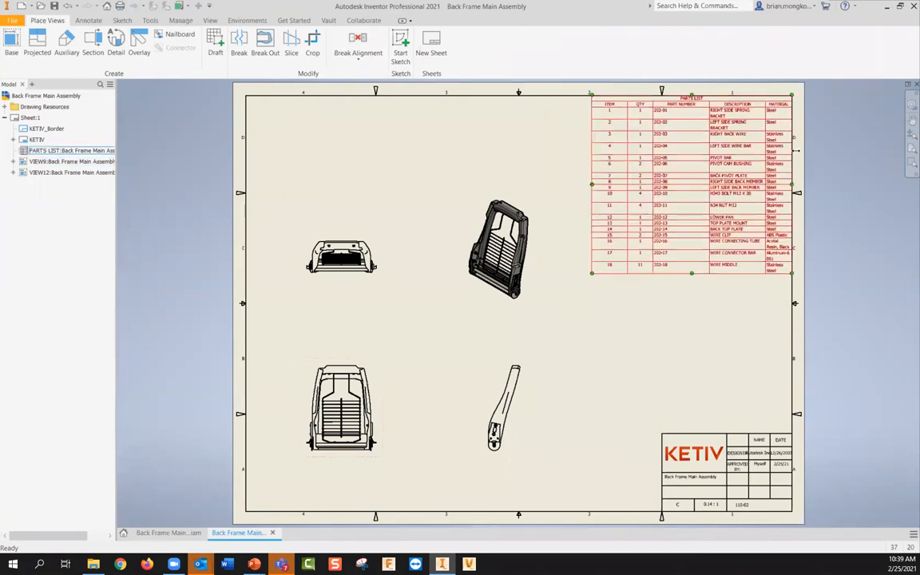
Examine the new drawing's title block fields and the overall sheet layout with its views and parts list.
{"action": "middle_click_drag", "start_coordinate": [782, 126], "coordinate": [777, 127]}
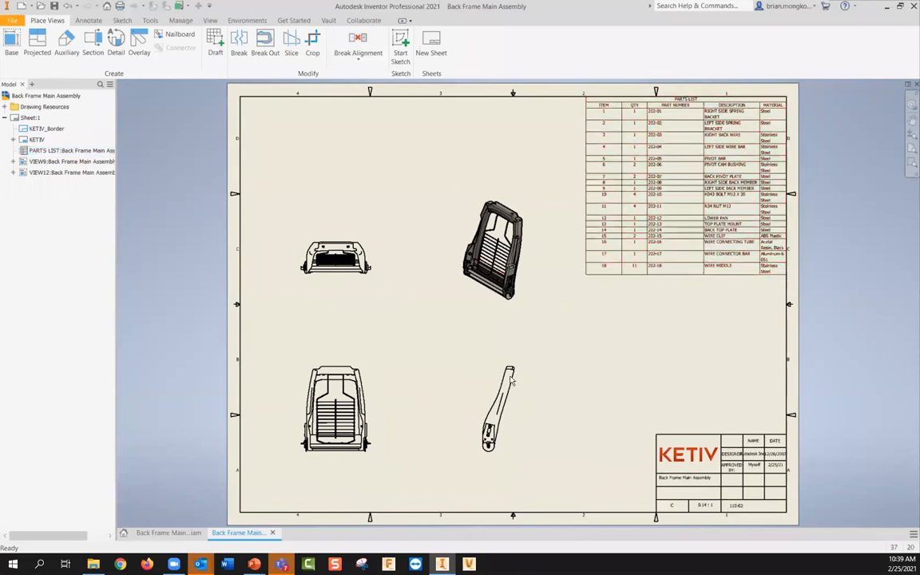
{"action": "middle_click_drag", "start_coordinate": [607, 407], "coordinate": [595, 365]}
{"action": "scroll", "coordinate": [725, 453], "scroll_direction": "down", "scroll_amount": 3}
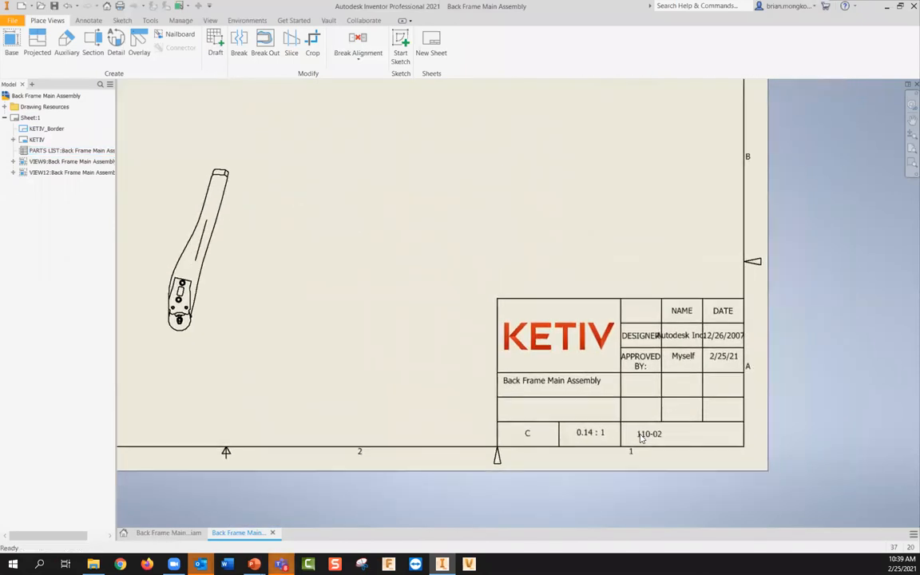
{"action": "scroll", "coordinate": [649, 435], "scroll_direction": "down", "scroll_amount": 2}
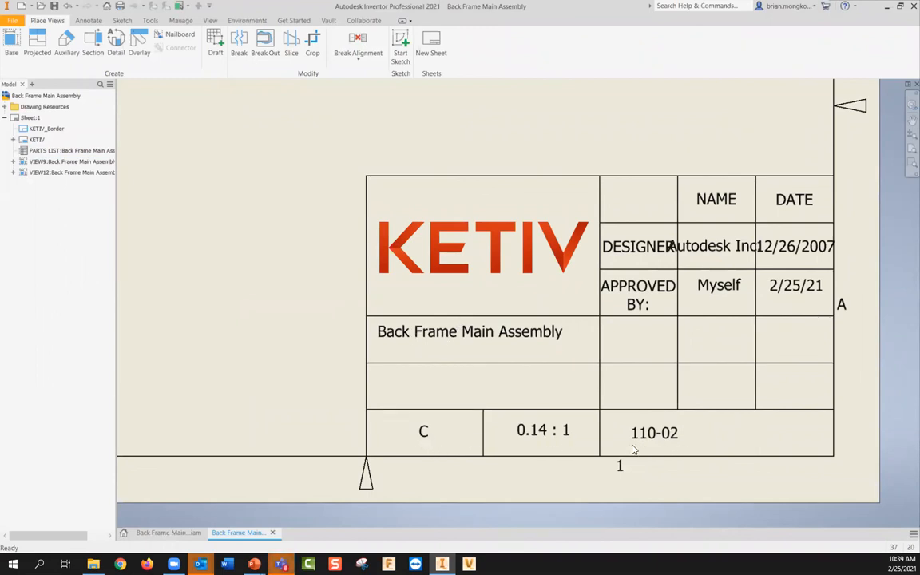
{"action": "scroll", "coordinate": [601, 344], "scroll_direction": "down", "scroll_amount": 5}
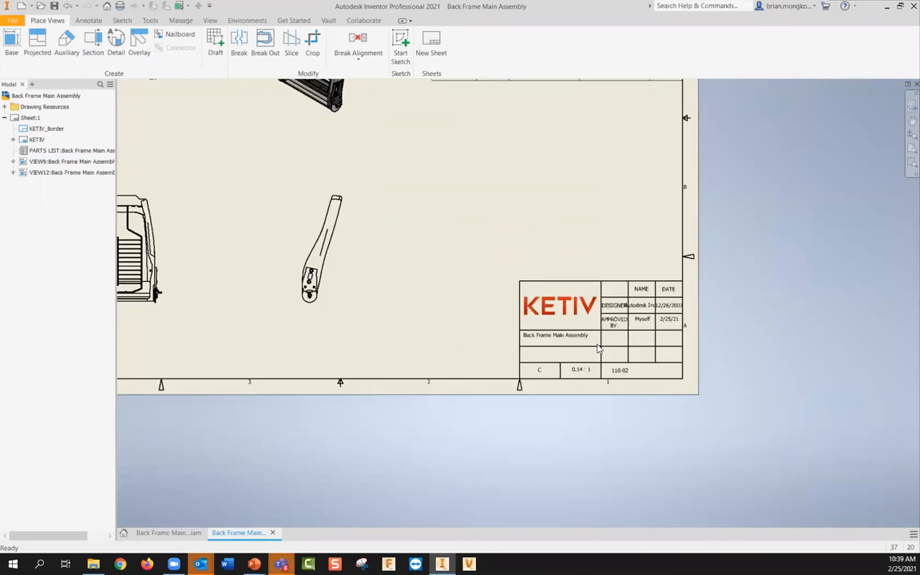
{"action": "middle_click_drag", "start_coordinate": [529, 318], "coordinate": [576, 400]}
{"action": "scroll", "coordinate": [558, 385], "scroll_direction": "up", "scroll_amount": 1}
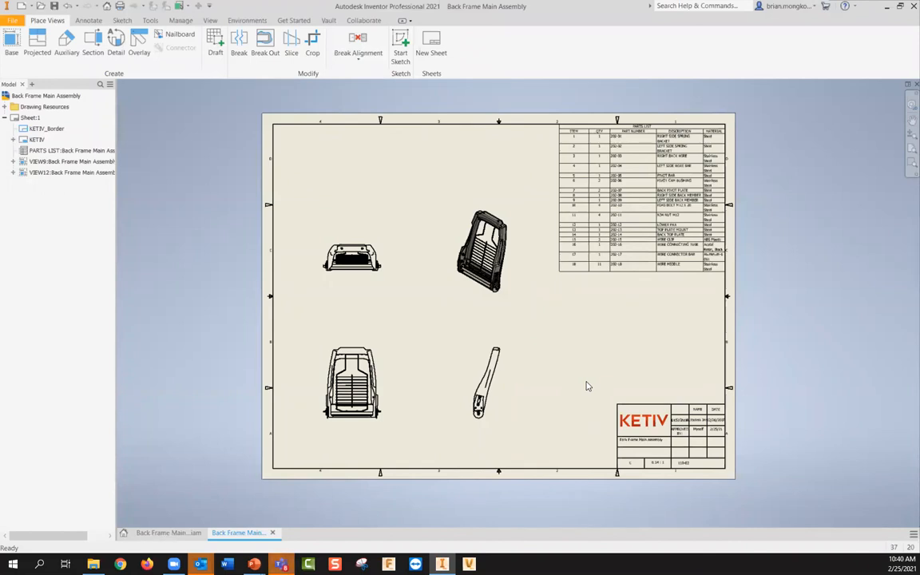
{"action": "middle_click_drag", "start_coordinate": [585, 384], "coordinate": [589, 402]}
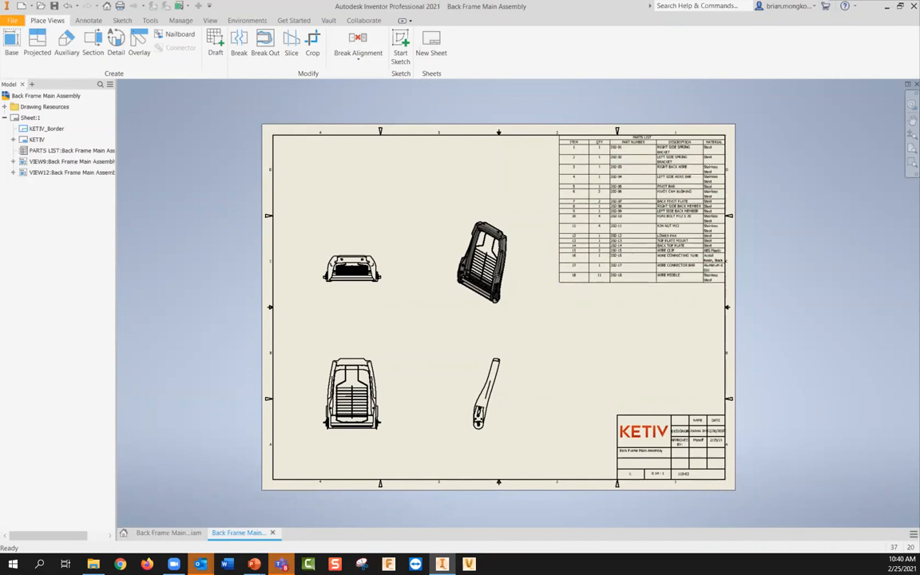
{"action": "mouse_move", "coordinate": [254, 564]}
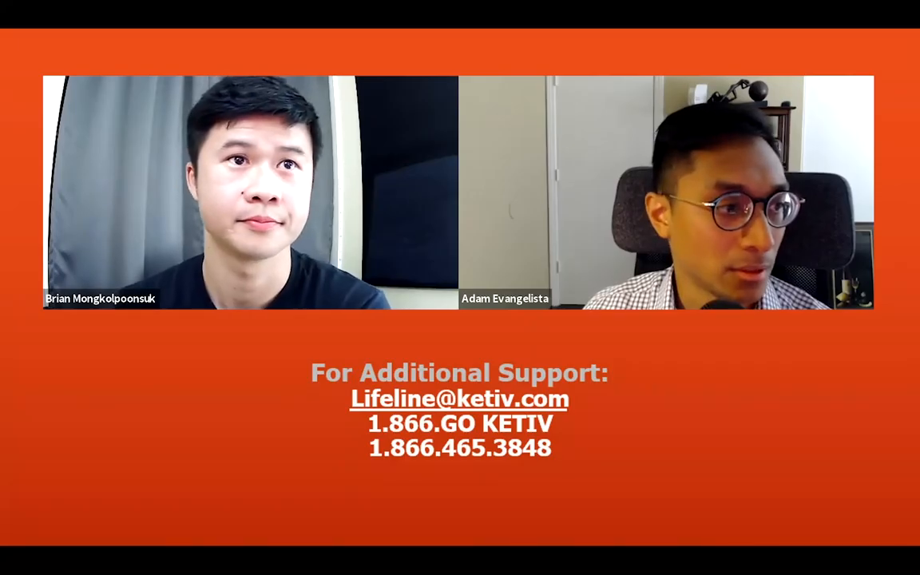